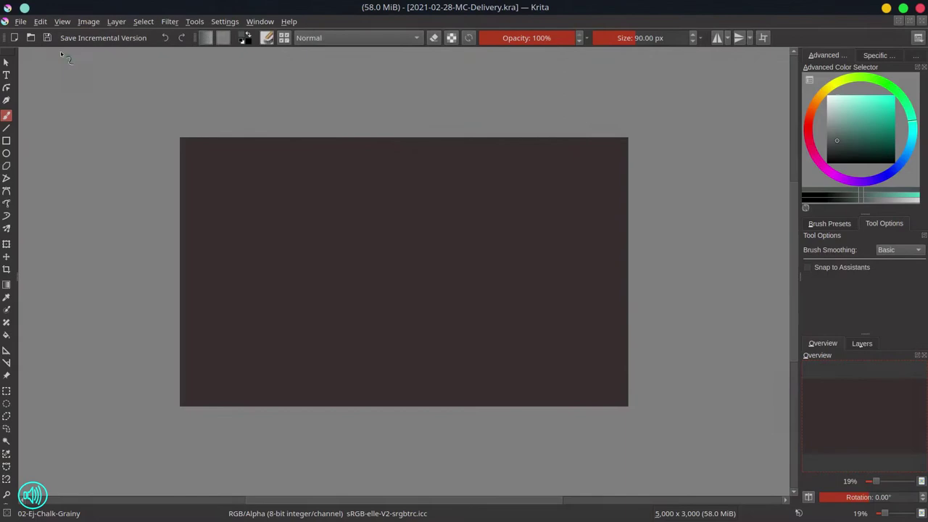
# Import a MapCrunch screenshot as a new layer and move it right of centre
pyautogui.click(89, 21)
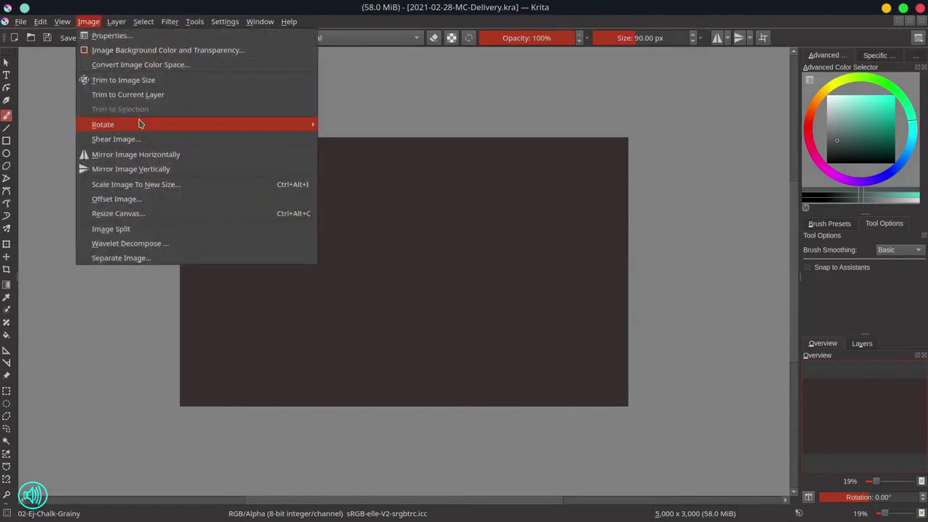
pyautogui.moveTo(172, 95)
pyautogui.click(337, 139)
pyautogui.doubleClick(493, 251)
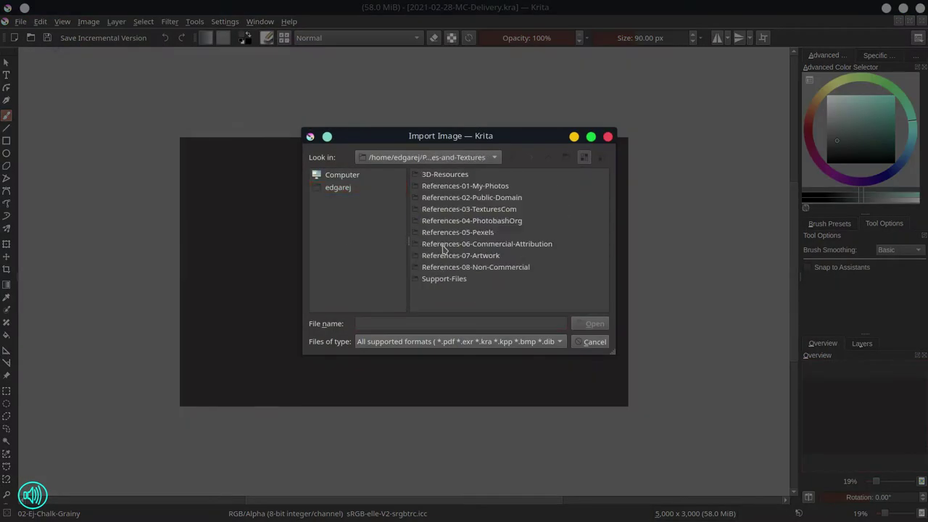
pyautogui.doubleClick(527, 243)
pyautogui.doubleClick(480, 174)
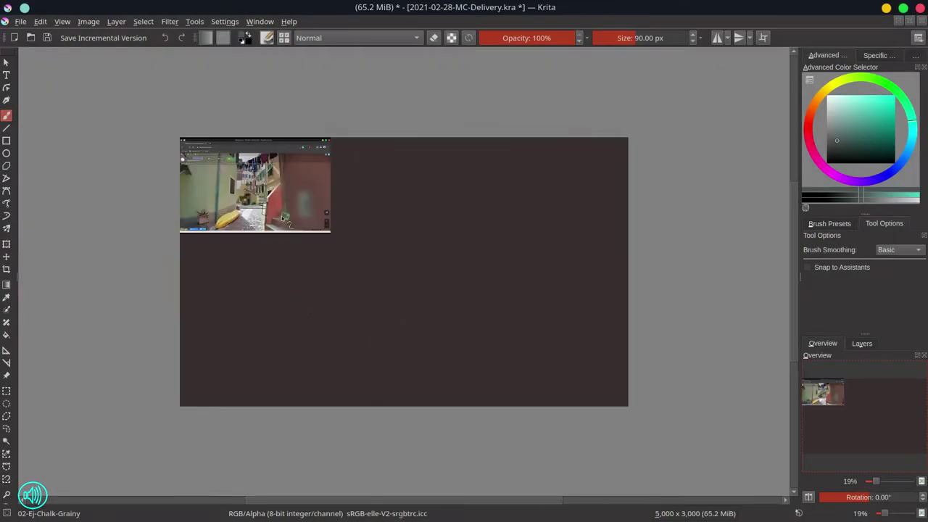
pyautogui.press('t')
pyautogui.moveTo(286, 220); pyautogui.dragTo(534, 316)
# Import a second MapCrunch screenshot and drag it over the first one
pyautogui.click(20, 21)
pyautogui.moveTo(219, 97)
pyautogui.click(337, 138)
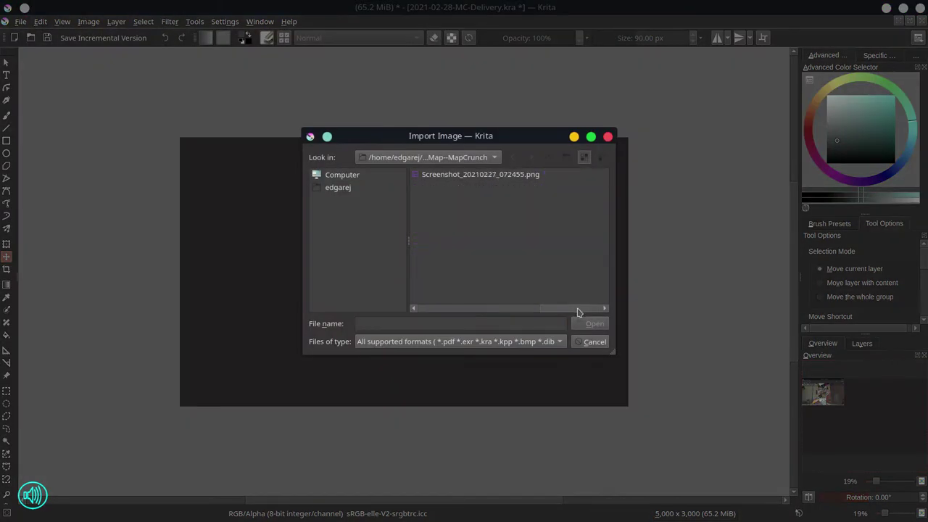
pyautogui.doubleClick(471, 175)
pyautogui.moveTo(273, 241); pyautogui.dragTo(373, 329)
pyautogui.scroll(4, 452, 346)
pyautogui.hscroll(5, 396, 323)
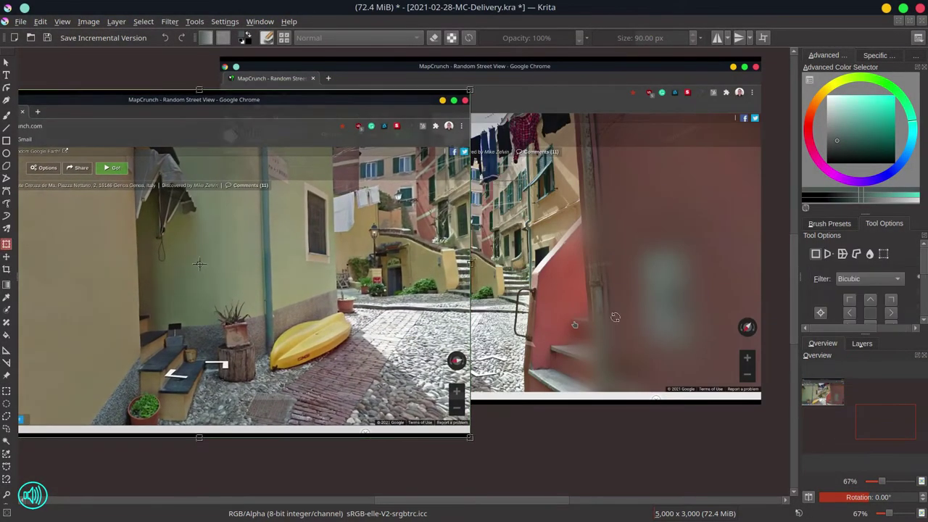
# Reposition the top screenshot and nudge the left screenshot into place
pyautogui.click(862, 343)
pyautogui.moveTo(574, 324); pyautogui.dragTo(629, 326)
pyautogui.scroll(-2, 555, 352)
pyautogui.press('pagedown')
pyautogui.hotkey('ctrl', 't')
pyautogui.scroll(3, 555, 352)
pyautogui.scroll(-2, 517, 306)
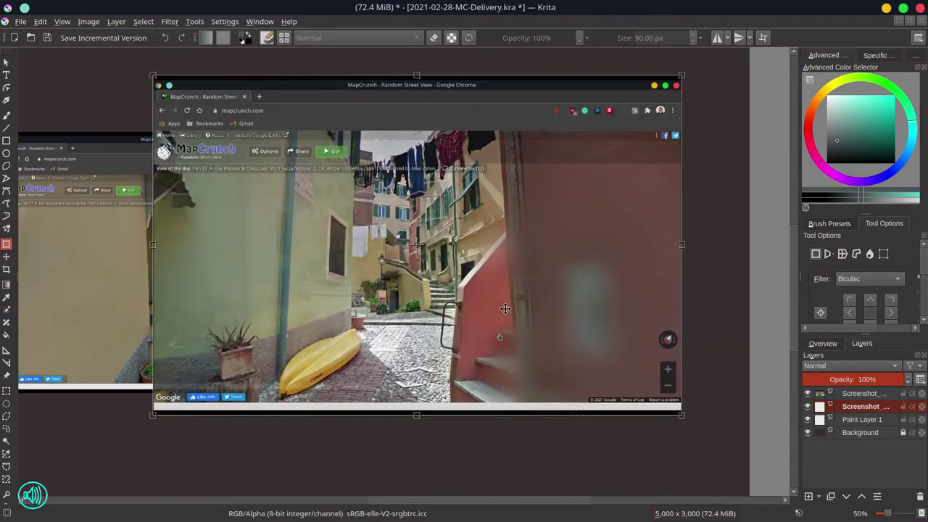
pyautogui.scroll(-1, 518, 306)
pyautogui.click(866, 396)
pyautogui.moveTo(335, 344); pyautogui.dragTo(354, 351)
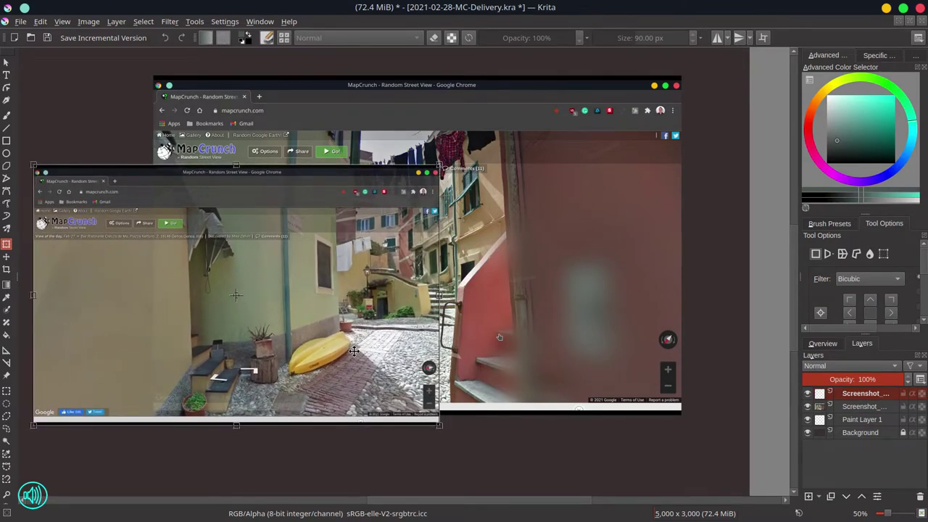
# Delete the browser strip along the top of the left screenshot
pyautogui.hotkey('ctrl', 'r')
pyautogui.moveTo(23, 135); pyautogui.dragTo(454, 207)
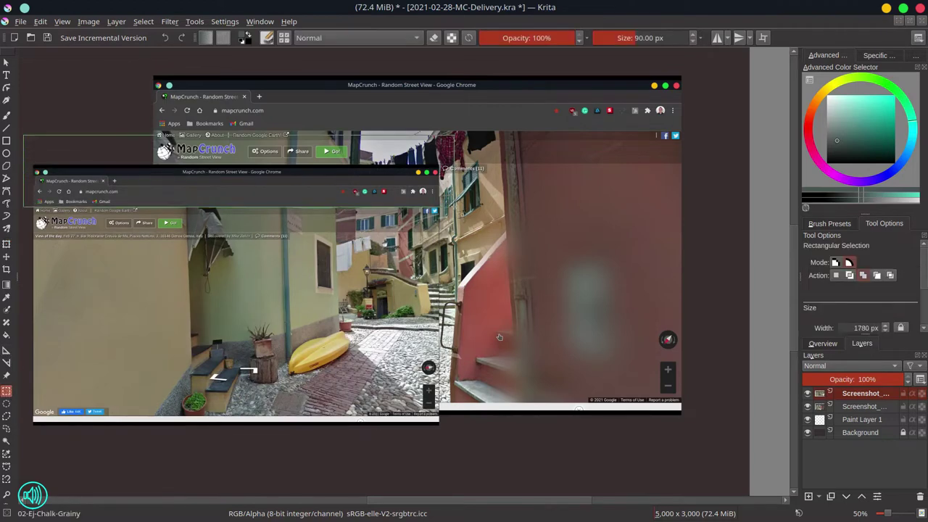
pyautogui.press('Delete')
pyautogui.hotkey('ctrl', 'shift', 'a')
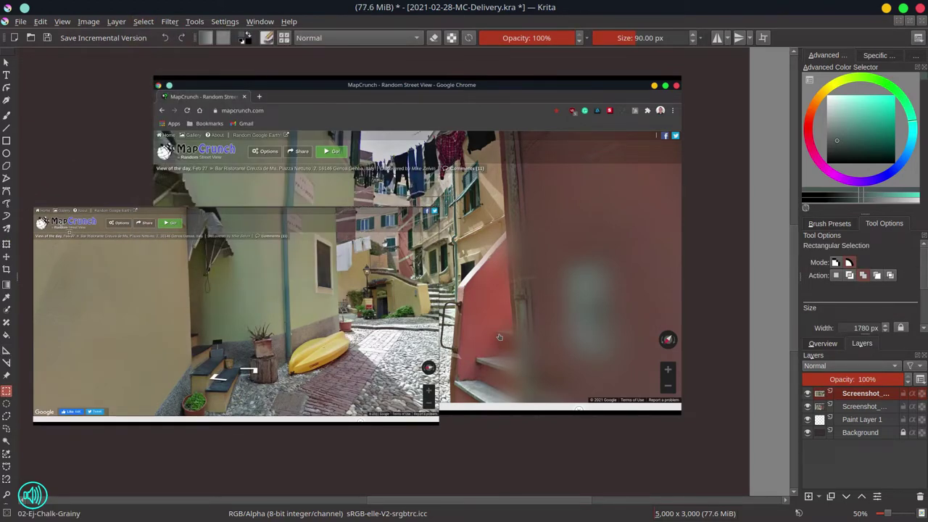
# Toggle the left screenshot's visibility on and off to compare the views
pyautogui.click(807, 393)
pyautogui.click(807, 393)
pyautogui.click(806, 393)
pyautogui.click(806, 393)
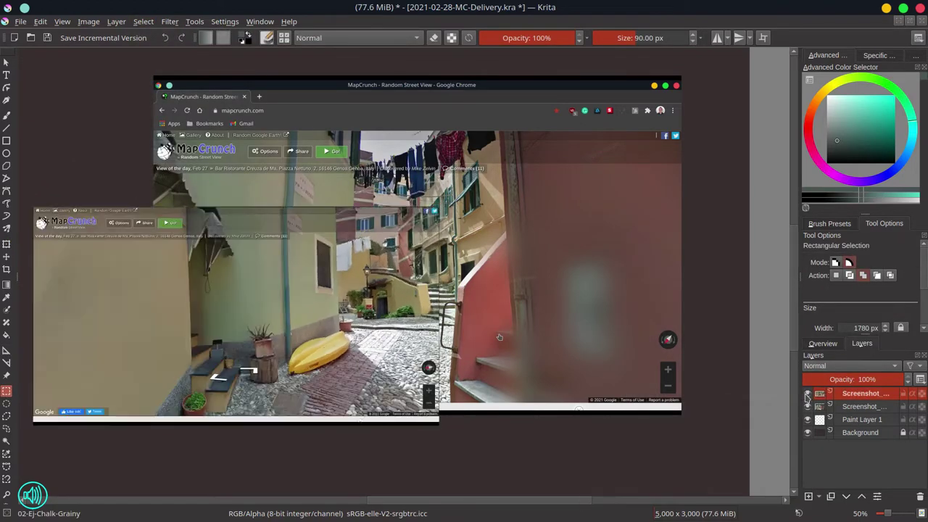
pyautogui.click(807, 393)
pyautogui.click(807, 392)
pyautogui.click(807, 393)
pyautogui.click(807, 393)
# Erase the left screenshot's upper-right corner with the Eraser-Circle preset
pyautogui.press('b')
pyautogui.click(830, 223)
pyautogui.click(903, 270)
pyautogui.moveTo(362, 210)
pyautogui.mouseDown()
pyautogui.moveTo(406, 254)
pyautogui.moveTo(417, 221)
pyautogui.mouseUp()
# Rotate the right screenshot counterclockwise, realign the left one, and hide the left layer
pyautogui.click(5, 244)
pyautogui.click(863, 406)
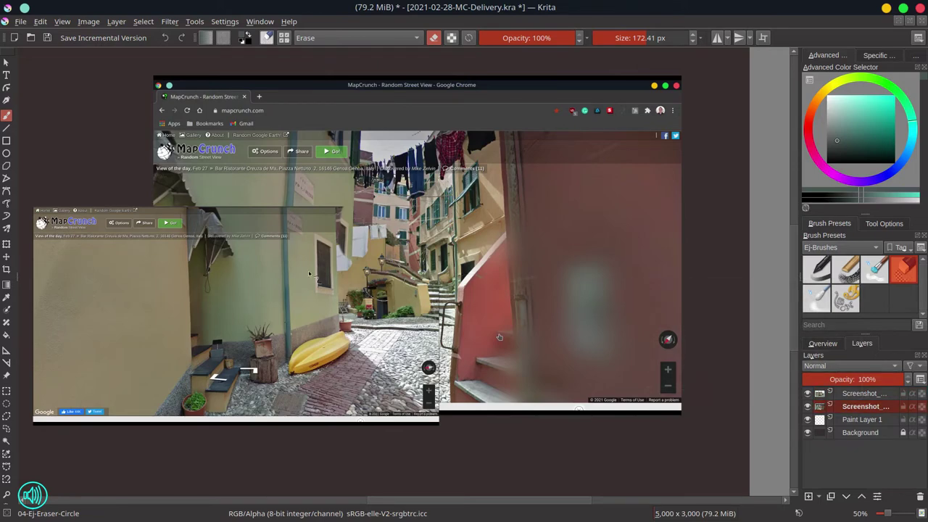
pyautogui.moveTo(680, 308); pyautogui.dragTo(613, 305)
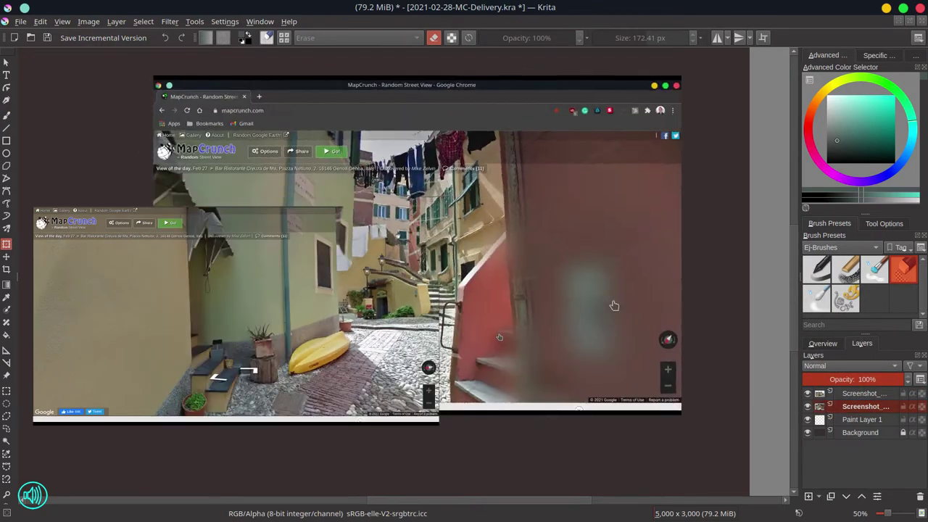
pyautogui.click(862, 392)
pyautogui.moveTo(379, 352); pyautogui.dragTo(338, 331)
pyautogui.moveTo(464, 304); pyautogui.dragTo(485, 328)
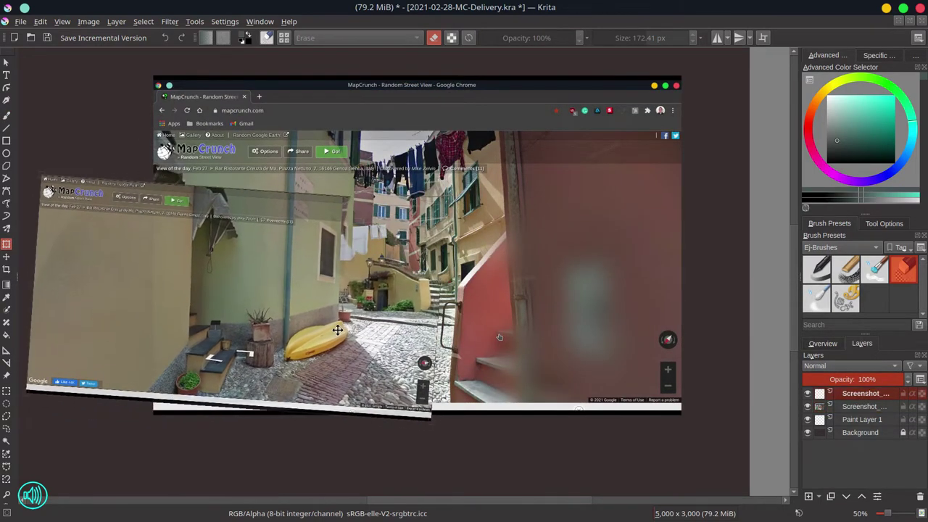
pyautogui.scroll(-3, 486, 328)
pyautogui.scroll(3, 518, 274)
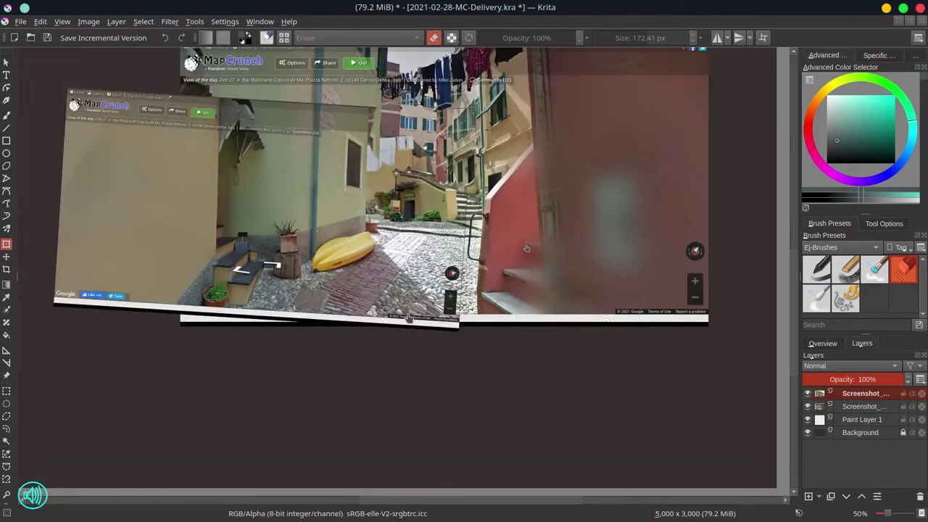
pyautogui.hotkey('ctrl', 'z')
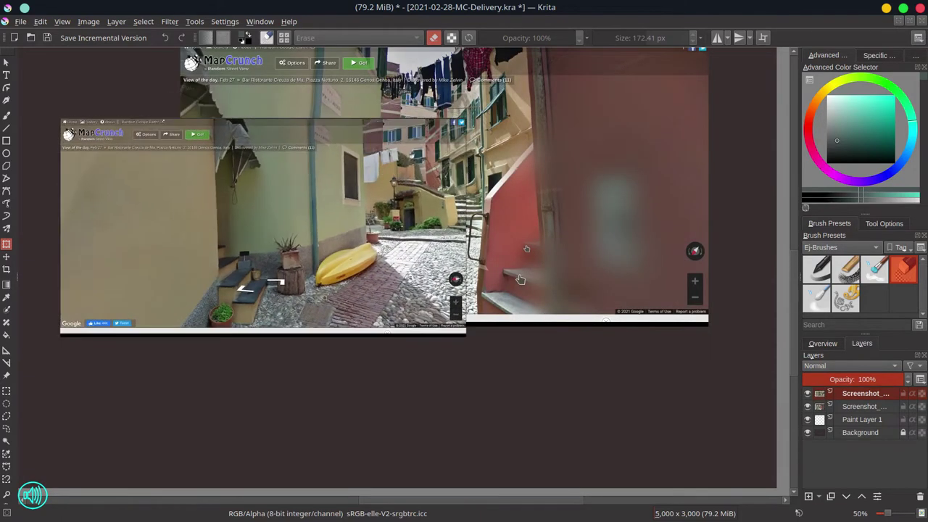
pyautogui.moveTo(519, 279); pyautogui.dragTo(495, 348)
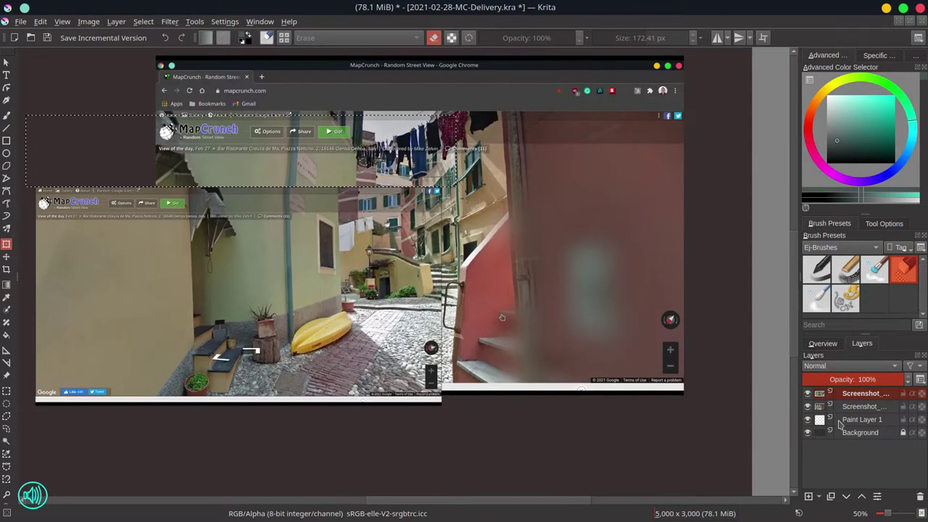
pyautogui.click(808, 393)
pyautogui.click(419, 248)
# Copy an outline of the hanging laundry, add a new paint layer, and re-show the hidden screenshot
pyautogui.click(411, 120)
pyautogui.doubleClick(363, 118)
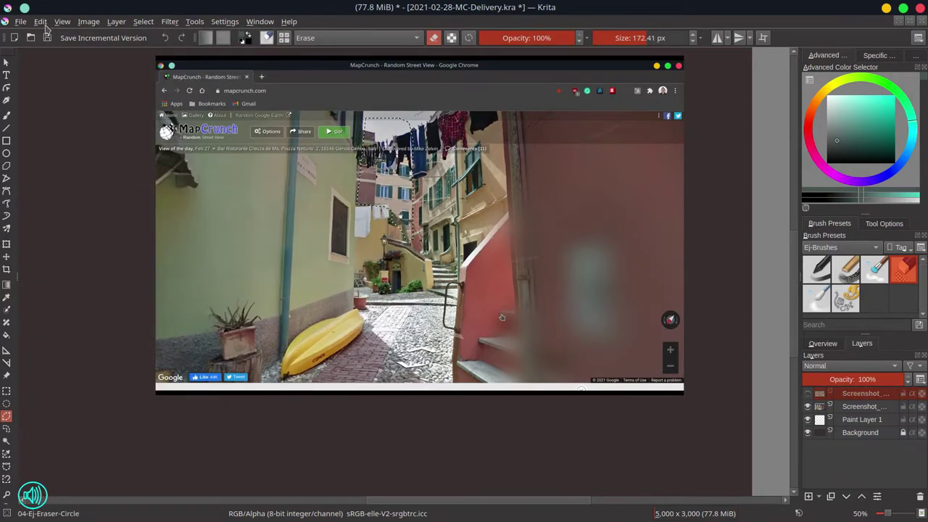
pyautogui.hotkey('ctrl', 'c')
pyautogui.click(40, 21)
pyautogui.click(65, 137)
pyautogui.click(808, 406)
pyautogui.click(143, 21)
pyautogui.click(151, 51)
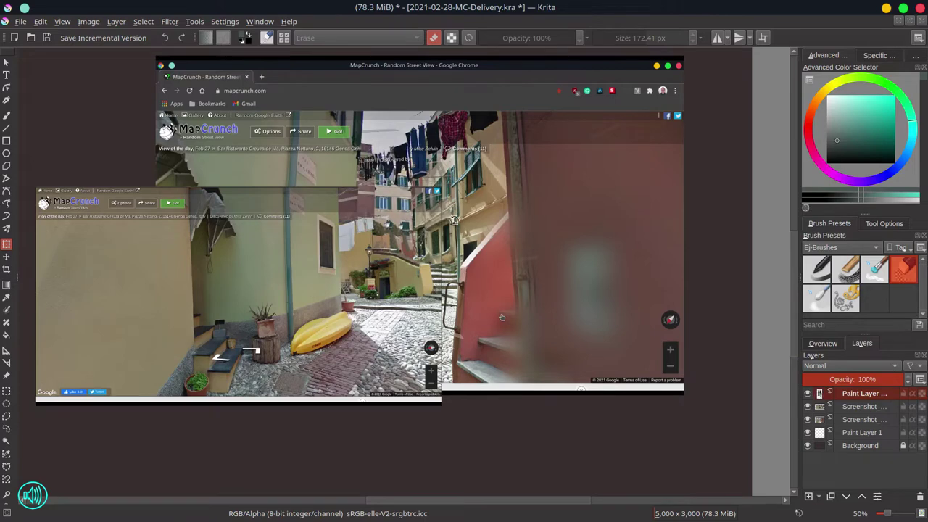
# Group the three screenshot layers together and save
pyautogui.click(862, 406)
pyautogui.moveTo(507, 319); pyautogui.dragTo(563, 344)
pyautogui.keyDown('shift'); pyautogui.click(863, 393); pyautogui.keyUp('shift')
pyautogui.rightClick(863, 406)
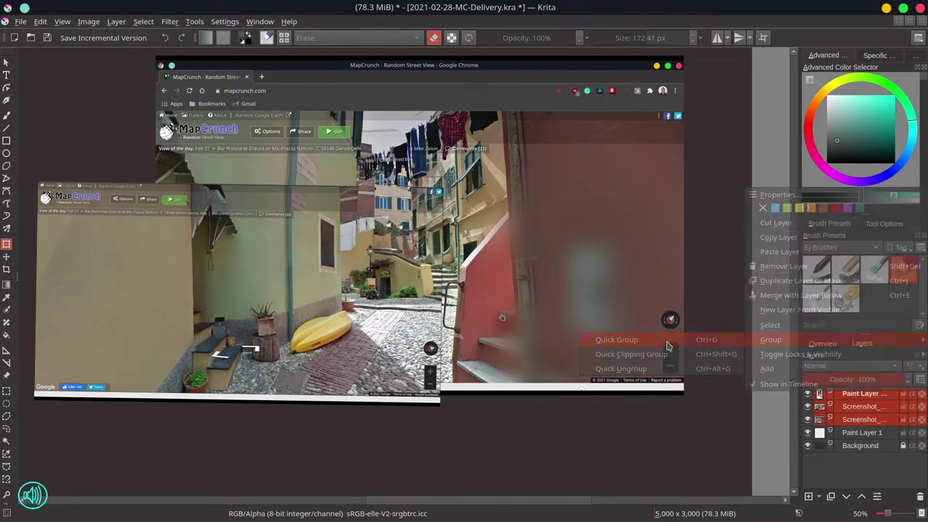
pyautogui.click(725, 335)
pyautogui.scroll(-5, 411, 450)
pyautogui.hotkey('ctrl', 's')
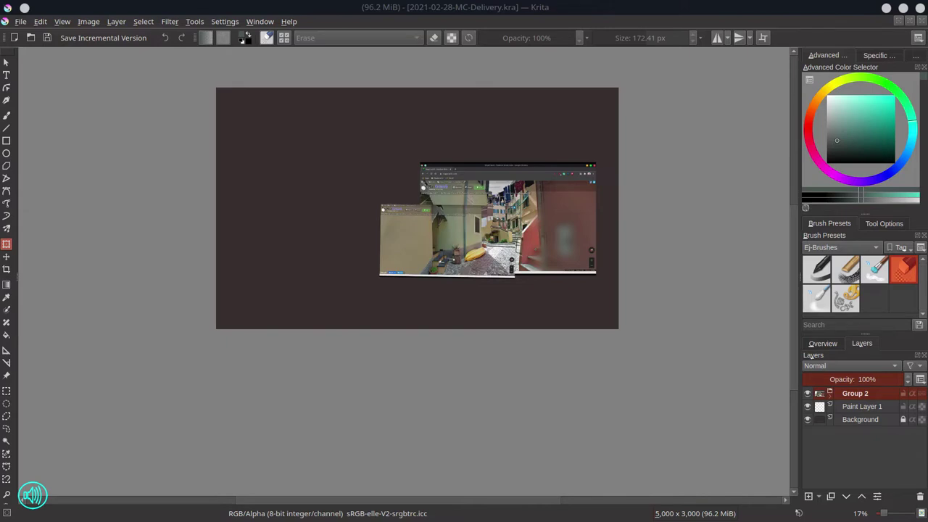
# Scale the group to fill the canvas, rename it 'photos', and save
pyautogui.moveTo(356, 295); pyautogui.dragTo(582, 247)
pyautogui.press('Return')
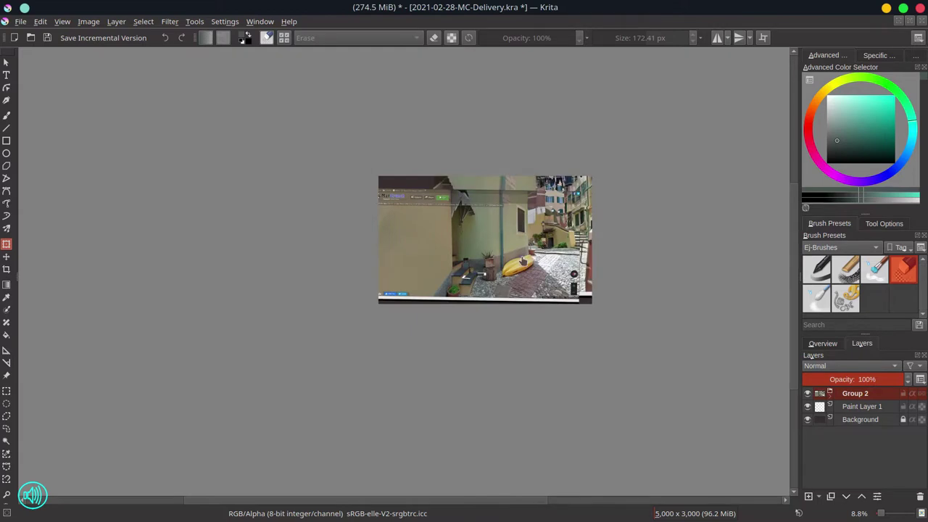
pyautogui.hotkey('ctrl', 'z')
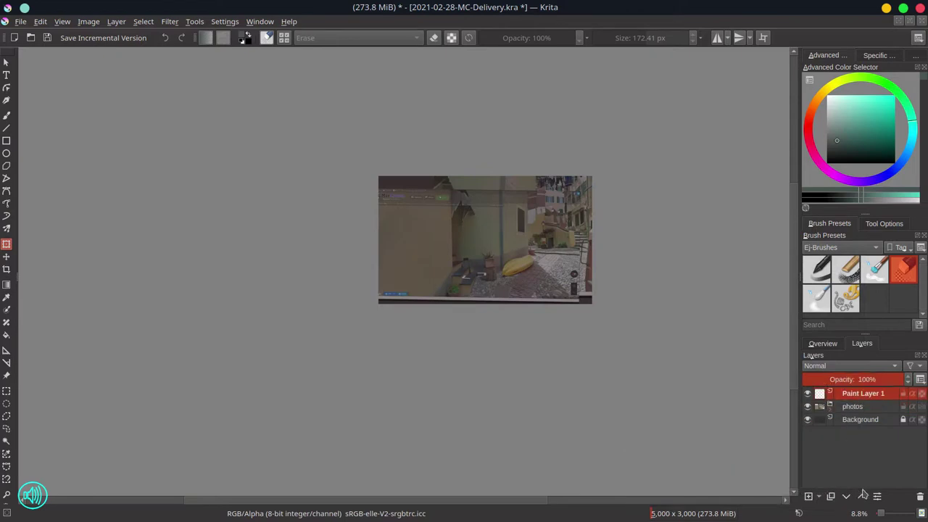
pyautogui.press('b')
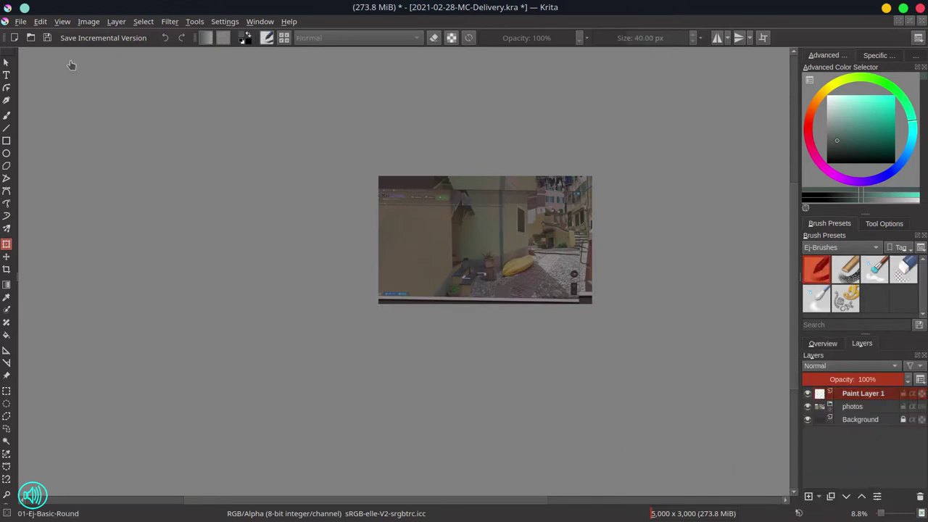
pyautogui.hotkey('ctrl', 's')
# Shrink the brush and sketch a stick figure by the doorway
pyautogui.click(601, 38)
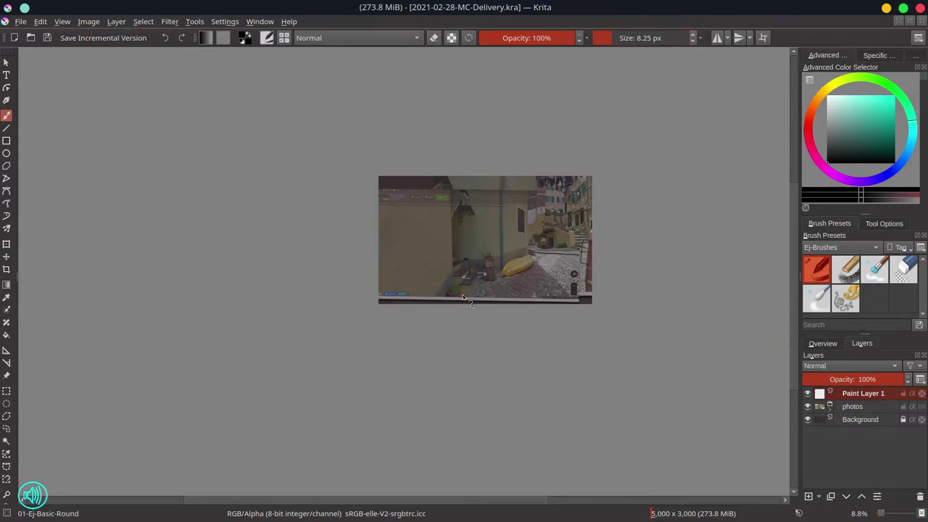
pyautogui.press('3')
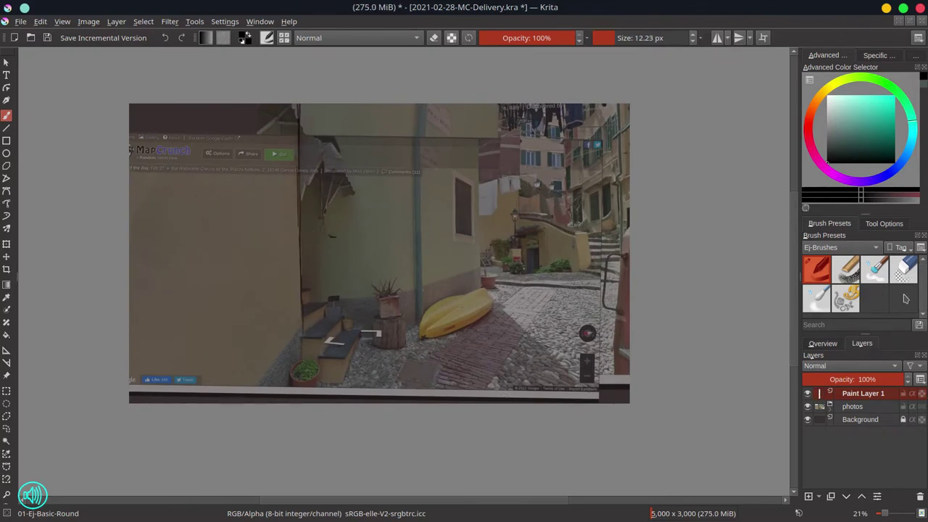
pyautogui.hotkey('ctrl', 'z')
pyautogui.moveTo(339, 216)
pyautogui.mouseDown()
pyautogui.moveTo(331, 239)
pyautogui.moveTo(341, 227)
pyautogui.moveTo(323, 269)
pyautogui.moveTo(335, 304)
pyautogui.moveTo(336, 224)
pyautogui.moveTo(323, 259)
pyautogui.moveTo(347, 270)
pyautogui.mouseUp()
# Sketch the second stick figure and plant marks near the pot, then save
pyautogui.press('e')
pyautogui.press('e')
pyautogui.moveTo(382, 240)
pyautogui.mouseDown()
pyautogui.moveTo(381, 265)
pyautogui.moveTo(384, 239)
pyautogui.mouseUp()
pyautogui.moveTo(376, 270)
pyautogui.mouseDown()
pyautogui.moveTo(395, 271)
pyautogui.moveTo(374, 266)
pyautogui.mouseUp()
pyautogui.moveTo(386, 257); pyautogui.dragTo(383, 330)
pyautogui.moveTo(392, 297); pyautogui.dragTo(386, 355)
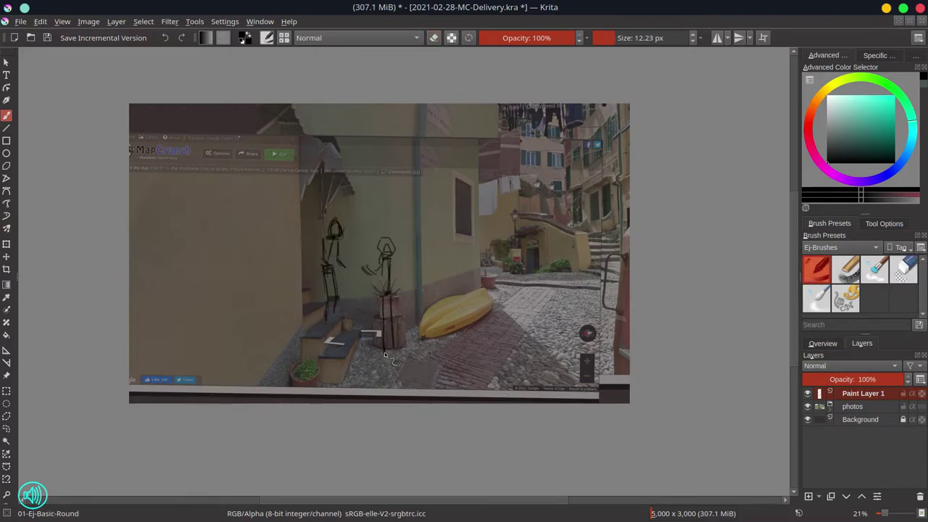
pyautogui.moveTo(384, 257)
pyautogui.mouseDown()
pyautogui.moveTo(385, 341)
pyautogui.moveTo(377, 335)
pyautogui.moveTo(390, 290)
pyautogui.mouseUp()
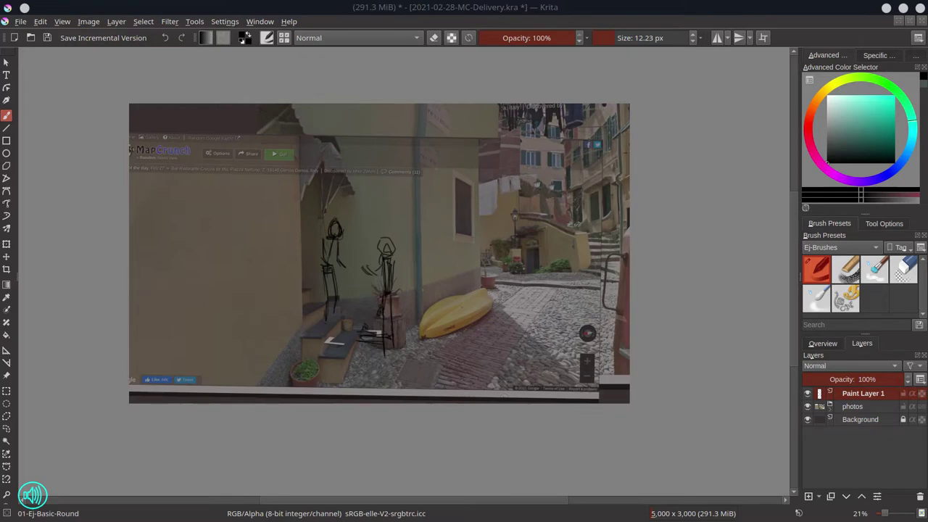
pyautogui.hotkey('ctrl', 's')
# Sketch the moped outline over the yellow kayak
pyautogui.moveTo(452, 293); pyautogui.dragTo(448, 314)
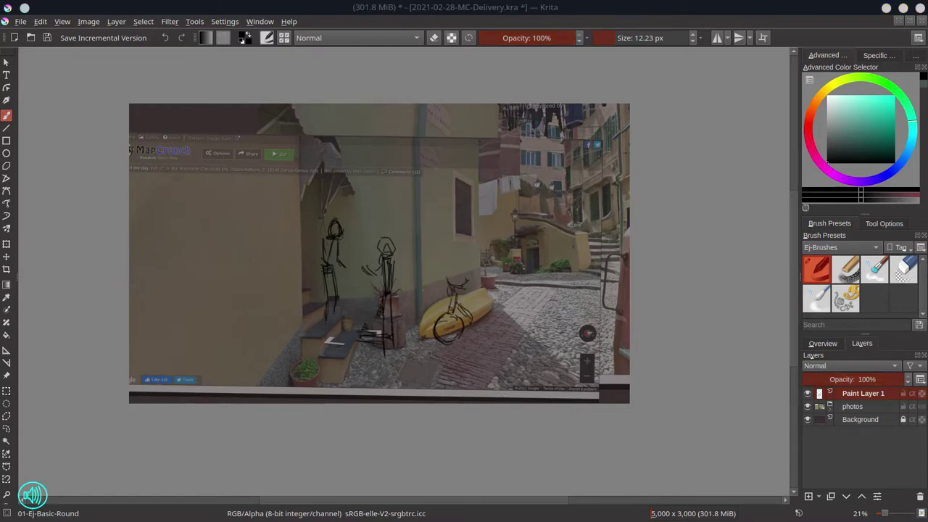
pyautogui.click(461, 299)
pyautogui.moveTo(453, 281)
pyautogui.mouseDown()
pyautogui.moveTo(440, 322)
pyautogui.moveTo(464, 328)
pyautogui.moveTo(498, 290)
pyautogui.moveTo(475, 326)
pyautogui.moveTo(474, 317)
pyautogui.moveTo(505, 314)
pyautogui.moveTo(516, 294)
pyautogui.moveTo(495, 320)
pyautogui.moveTo(498, 293)
pyautogui.moveTo(487, 277)
pyautogui.moveTo(458, 291)
pyautogui.moveTo(452, 313)
pyautogui.moveTo(456, 281)
pyautogui.moveTo(475, 284)
pyautogui.moveTo(452, 278)
pyautogui.moveTo(511, 296)
pyautogui.mouseUp()
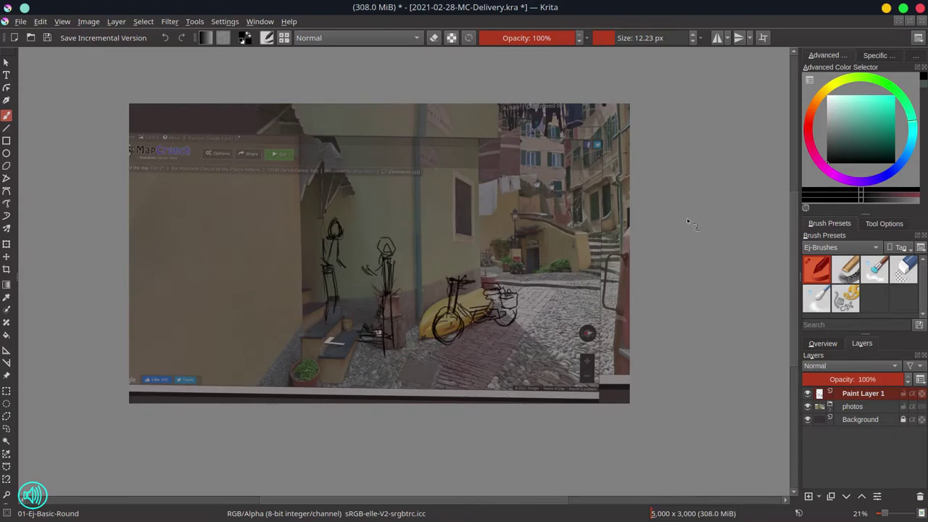
# Hide the Background, lower Paint Layer 1's opacity, and add Paint Layer 2
pyautogui.click(808, 419)
pyautogui.click(859, 379)
pyautogui.click(808, 496)
# Ink the old woman's hair, face, torso, arms and collar
pyautogui.hotkey('ctrl', 's')
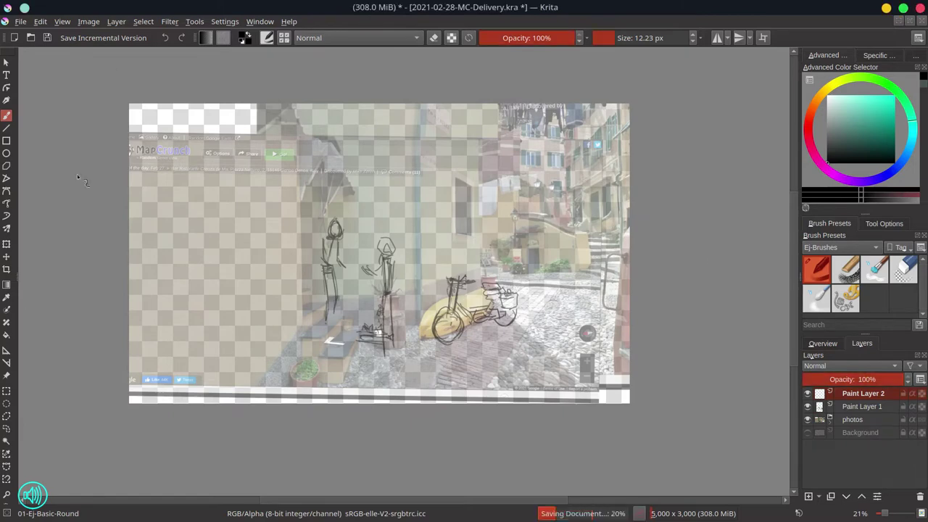
pyautogui.scroll(4, 349, 283)
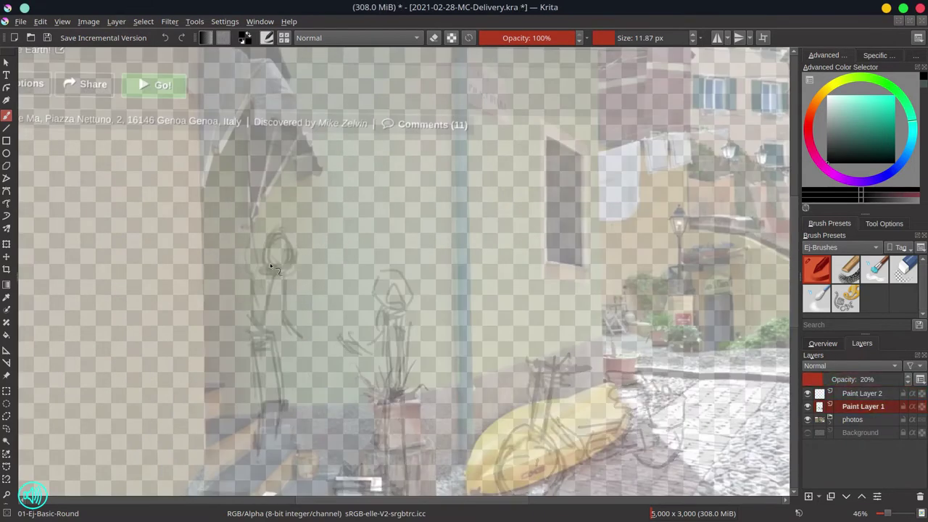
pyautogui.moveTo(272, 269)
pyautogui.mouseDown()
pyautogui.moveTo(295, 258)
pyautogui.moveTo(271, 230)
pyautogui.moveTo(297, 266)
pyautogui.mouseUp()
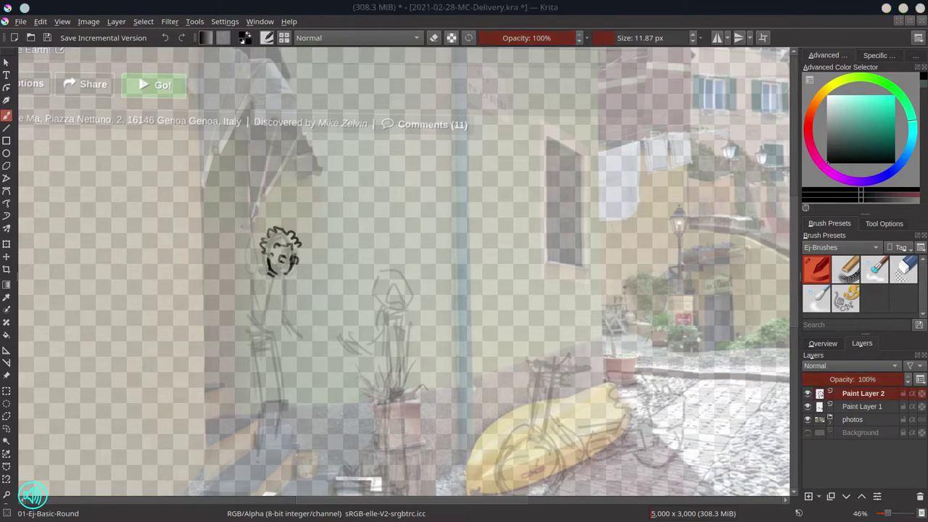
pyautogui.moveTo(238, 306); pyautogui.dragTo(240, 313)
pyautogui.moveTo(282, 279)
pyautogui.mouseDown()
pyautogui.moveTo(257, 276)
pyautogui.moveTo(247, 306)
pyautogui.mouseUp()
pyautogui.moveTo(268, 289)
pyautogui.mouseDown()
pyautogui.moveTo(251, 314)
pyautogui.moveTo(268, 334)
pyautogui.mouseUp()
pyautogui.moveTo(262, 323); pyautogui.dragTo(279, 339)
pyautogui.moveTo(285, 293)
pyautogui.mouseDown()
pyautogui.moveTo(288, 319)
pyautogui.moveTo(313, 338)
pyautogui.moveTo(281, 351)
pyautogui.moveTo(254, 397)
pyautogui.moveTo(270, 414)
pyautogui.moveTo(261, 441)
pyautogui.moveTo(282, 439)
pyautogui.moveTo(256, 464)
pyautogui.moveTo(277, 441)
pyautogui.moveTo(294, 449)
pyautogui.mouseUp()
# Ink the delivery robot's head, body, legs and foot
pyautogui.moveTo(275, 413); pyautogui.dragTo(266, 339)
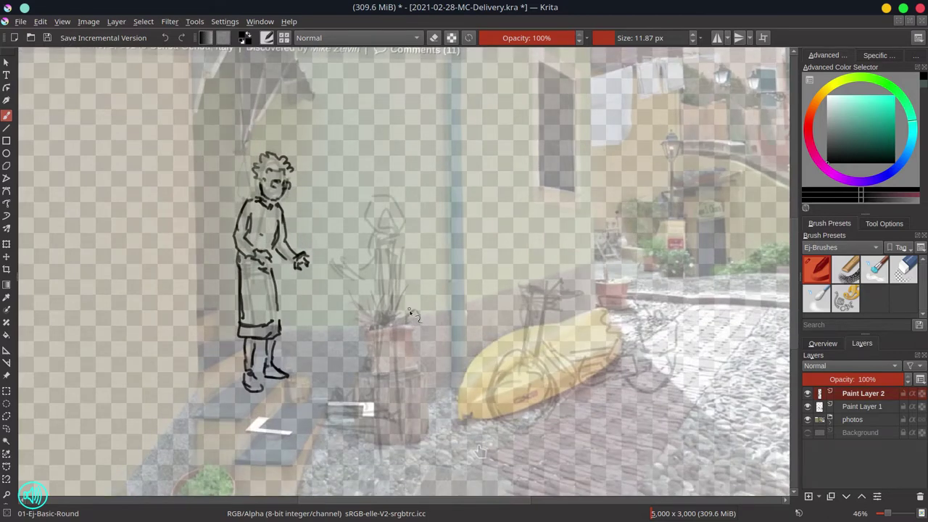
pyautogui.moveTo(387, 225)
pyautogui.mouseDown()
pyautogui.moveTo(397, 242)
pyautogui.moveTo(352, 209)
pyautogui.moveTo(371, 218)
pyautogui.moveTo(411, 196)
pyautogui.moveTo(424, 214)
pyautogui.moveTo(385, 226)
pyautogui.moveTo(375, 283)
pyautogui.moveTo(387, 316)
pyautogui.moveTo(373, 304)
pyautogui.moveTo(387, 305)
pyautogui.moveTo(371, 327)
pyautogui.mouseUp()
pyautogui.press('e')
pyautogui.press('/')
pyautogui.moveTo(405, 242)
pyautogui.mouseDown()
pyautogui.moveTo(397, 310)
pyautogui.moveTo(406, 312)
pyautogui.mouseUp()
pyautogui.hotkey('ctrl', 'z')
pyautogui.moveTo(374, 258); pyautogui.dragTo(361, 317)
# Draw the robot's extended arm and hand holding up flowers
pyautogui.moveTo(341, 263); pyautogui.dragTo(373, 283)
pyautogui.moveTo(326, 254)
pyautogui.mouseDown()
pyautogui.moveTo(302, 209)
pyautogui.moveTo(344, 268)
pyautogui.mouseUp()
pyautogui.moveTo(324, 232); pyautogui.dragTo(349, 284)
pyautogui.moveTo(318, 221); pyautogui.dragTo(332, 239)
pyautogui.moveTo(355, 278)
pyautogui.mouseDown()
pyautogui.moveTo(396, 332)
pyautogui.moveTo(388, 345)
pyautogui.moveTo(377, 341)
pyautogui.moveTo(390, 380)
pyautogui.mouseUp()
# Lengthen the robot's legs, outline the box at its feet, and save
pyautogui.moveTo(371, 335); pyautogui.dragTo(363, 374)
pyautogui.moveTo(335, 406)
pyautogui.mouseDown()
pyautogui.moveTo(391, 418)
pyautogui.moveTo(396, 400)
pyautogui.mouseUp()
pyautogui.moveTo(342, 427); pyautogui.dragTo(391, 430)
pyautogui.moveTo(348, 401); pyautogui.dragTo(357, 415)
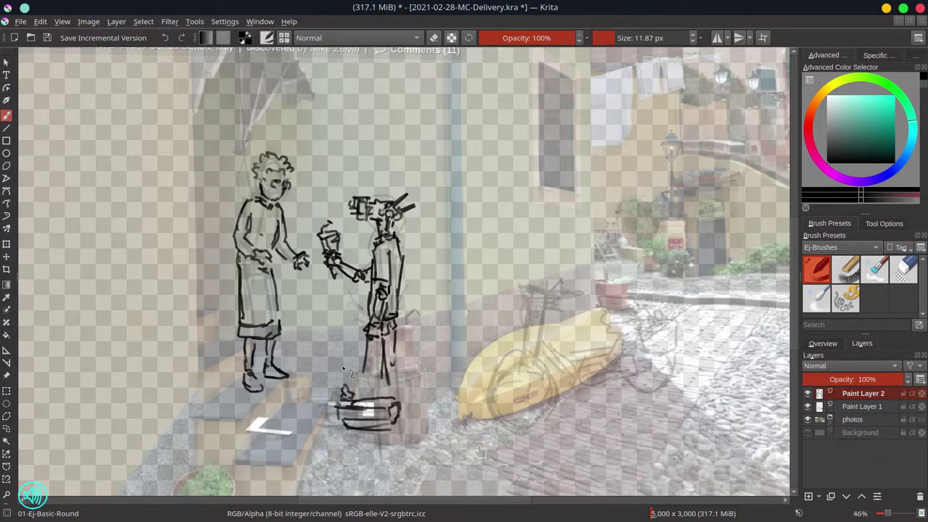
pyautogui.hotkey('ctrl', 's')
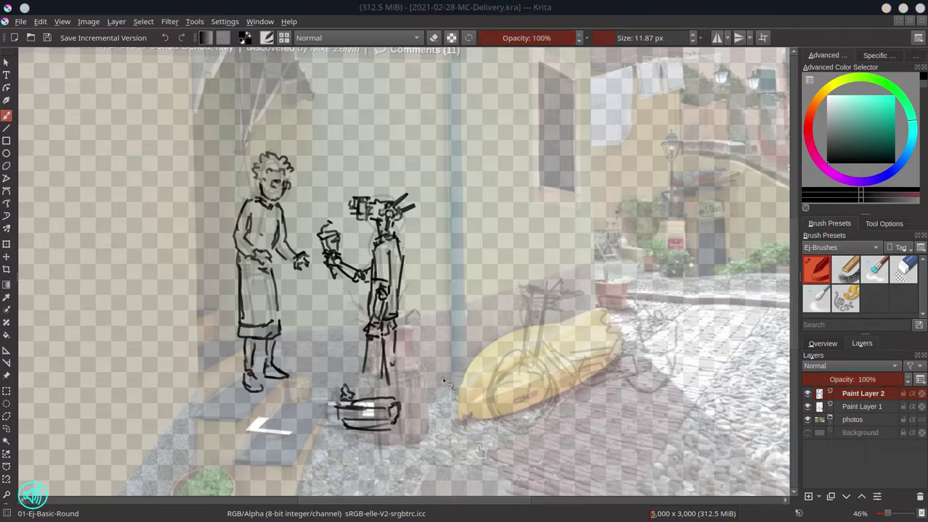
# Redraw the robot's legs, feet and base, then save
pyautogui.press('/')
pyautogui.press('/')
pyautogui.moveTo(368, 340); pyautogui.dragTo(371, 385)
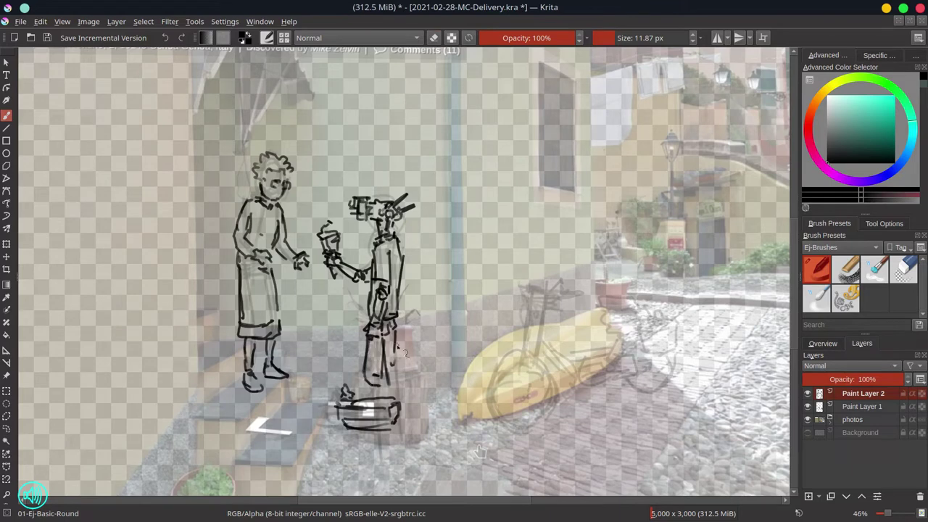
pyautogui.moveTo(397, 344)
pyautogui.mouseDown()
pyautogui.moveTo(371, 386)
pyautogui.moveTo(382, 342)
pyautogui.moveTo(375, 396)
pyautogui.moveTo(403, 419)
pyautogui.moveTo(373, 435)
pyautogui.moveTo(390, 451)
pyautogui.mouseUp()
pyautogui.moveTo(403, 410)
pyautogui.mouseDown()
pyautogui.moveTo(413, 449)
pyautogui.moveTo(362, 473)
pyautogui.moveTo(390, 471)
pyautogui.mouseUp()
pyautogui.moveTo(356, 388)
pyautogui.mouseDown()
pyautogui.moveTo(413, 417)
pyautogui.moveTo(392, 422)
pyautogui.moveTo(386, 341)
pyautogui.mouseUp()
pyautogui.press('/')
pyautogui.press('/')
pyautogui.moveTo(386, 391)
pyautogui.mouseDown()
pyautogui.moveTo(411, 427)
pyautogui.moveTo(419, 407)
pyautogui.mouseUp()
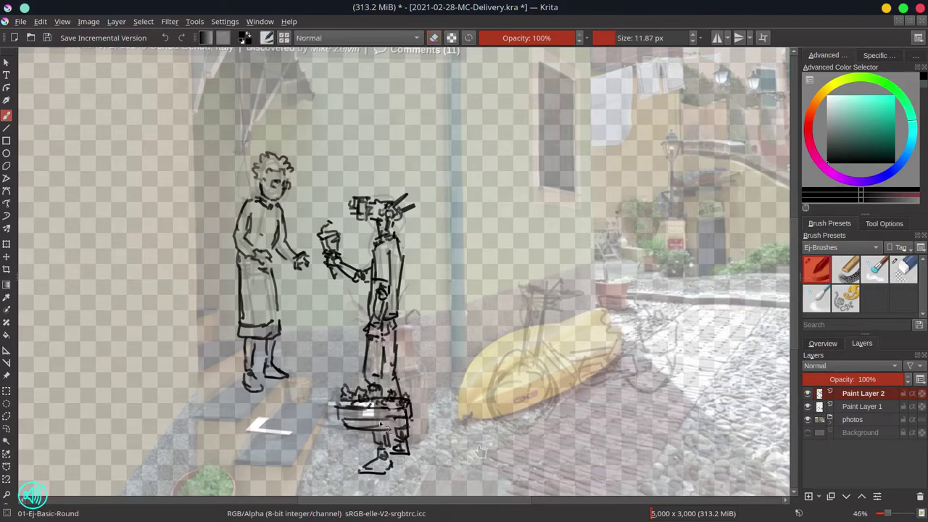
pyautogui.hotkey('ctrl', 's')
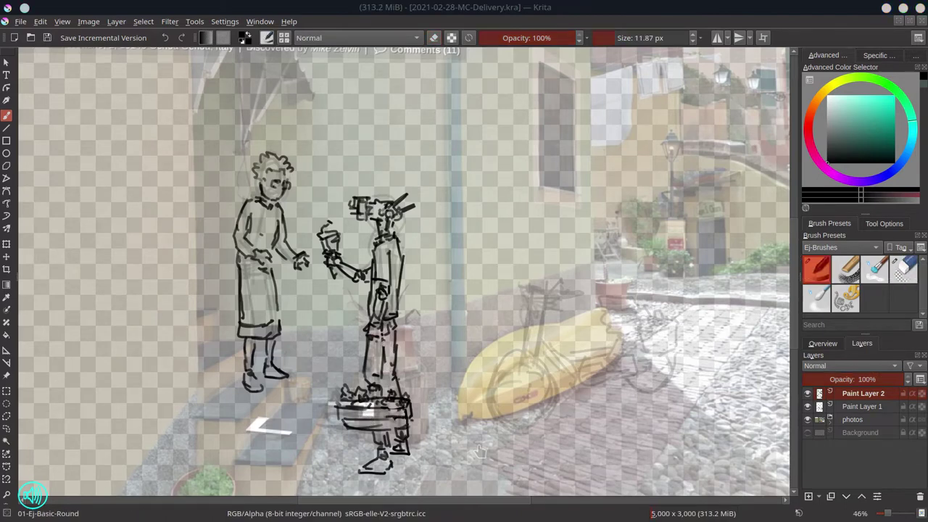
# Ink the moped's wheel and frame over the yellow shape
pyautogui.moveTo(499, 365)
pyautogui.mouseDown()
pyautogui.moveTo(526, 354)
pyautogui.moveTo(539, 294)
pyautogui.moveTo(582, 294)
pyautogui.moveTo(564, 276)
pyautogui.moveTo(537, 298)
pyautogui.moveTo(535, 356)
pyautogui.moveTo(555, 396)
pyautogui.moveTo(527, 400)
pyautogui.moveTo(560, 394)
pyautogui.moveTo(496, 416)
pyautogui.moveTo(553, 405)
pyautogui.moveTo(526, 425)
pyautogui.moveTo(549, 408)
pyautogui.mouseUp()
pyautogui.moveTo(541, 325); pyautogui.dragTo(581, 376)
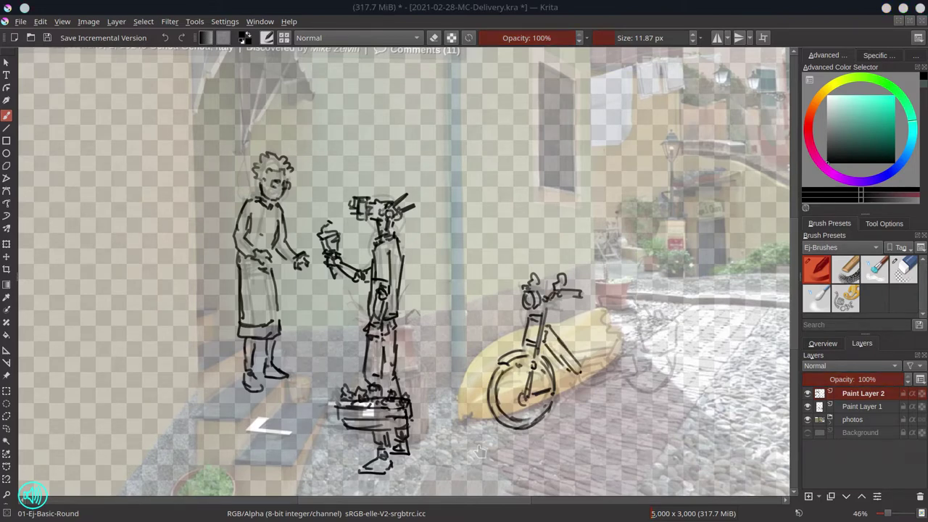
pyautogui.moveTo(578, 362); pyautogui.dragTo(611, 364)
pyautogui.moveTo(570, 387)
pyautogui.mouseDown()
pyautogui.moveTo(609, 371)
pyautogui.moveTo(609, 403)
pyautogui.moveTo(618, 404)
pyautogui.moveTo(638, 363)
pyautogui.moveTo(656, 371)
pyautogui.moveTo(615, 347)
pyautogui.moveTo(628, 335)
pyautogui.moveTo(672, 363)
pyautogui.moveTo(638, 358)
pyautogui.moveTo(652, 332)
pyautogui.moveTo(678, 340)
pyautogui.moveTo(674, 356)
pyautogui.mouseUp()
# Draw the rear basket and fender, then delete the rough sketch layer
pyautogui.moveTo(649, 328)
pyautogui.mouseDown()
pyautogui.moveTo(661, 316)
pyautogui.moveTo(645, 335)
pyautogui.moveTo(615, 320)
pyautogui.moveTo(631, 322)
pyautogui.mouseUp()
pyautogui.moveTo(597, 382); pyautogui.dragTo(625, 396)
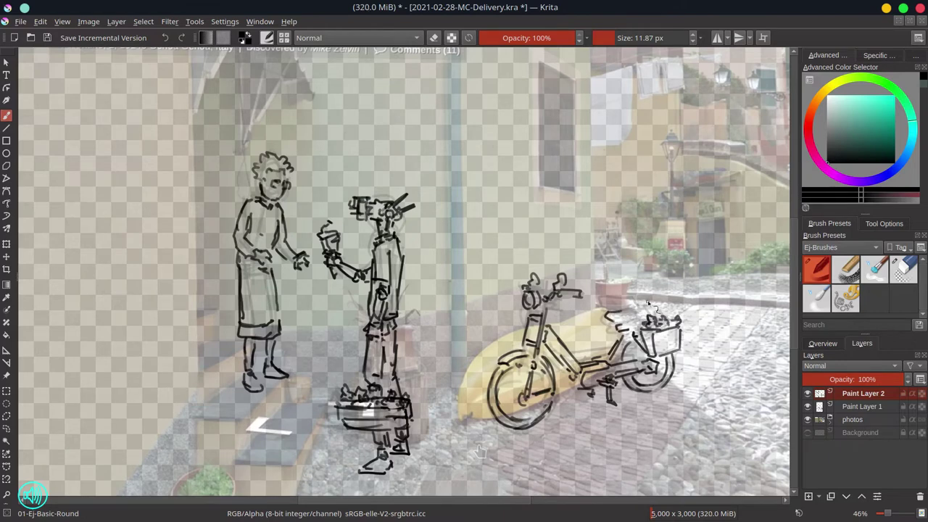
pyautogui.moveTo(621, 313); pyautogui.dragTo(644, 319)
pyautogui.press('pagedown')
# Zoom out, save, and ink the awning outline with folds on Paint Layer 2
pyautogui.hotkey('shift', 'Delete')
pyautogui.press('-')
pyautogui.press('-')
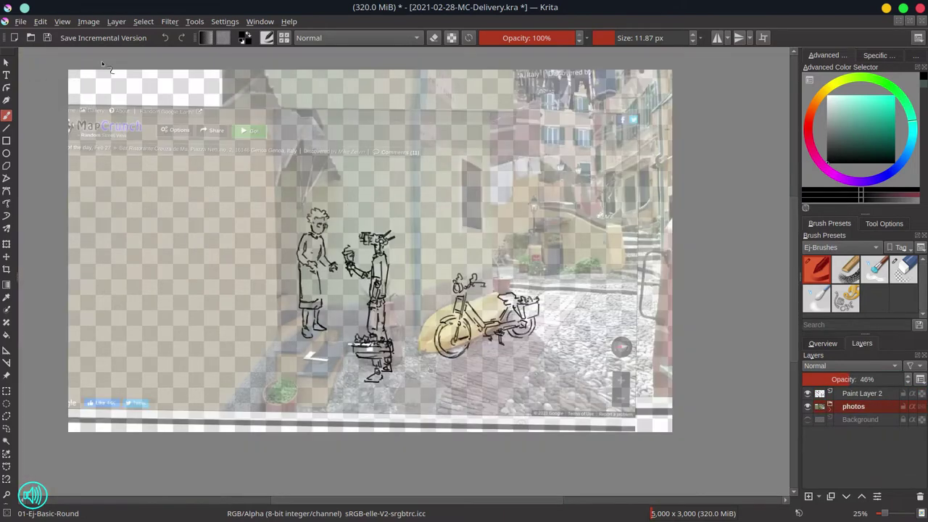
pyautogui.hotkey('ctrl', 's')
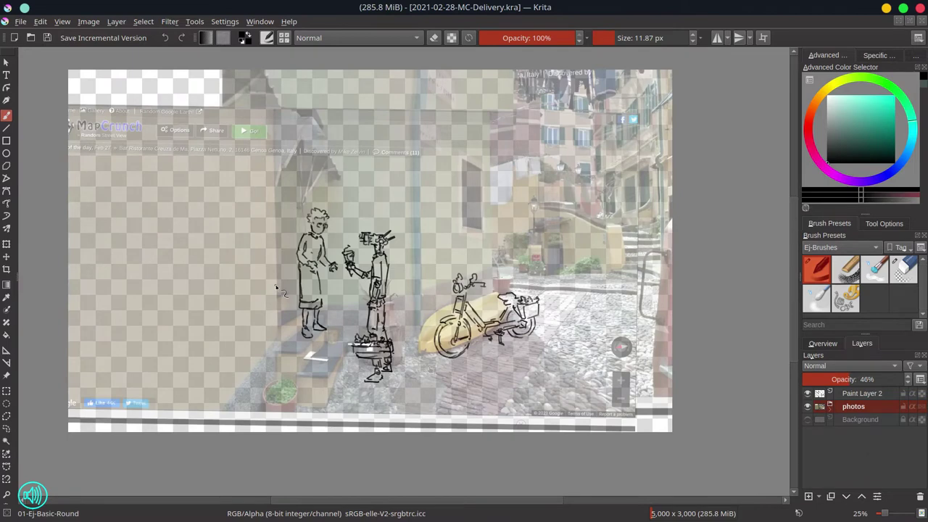
pyautogui.click(862, 392)
pyautogui.moveTo(276, 149); pyautogui.dragTo(341, 168)
pyautogui.moveTo(338, 155); pyautogui.dragTo(342, 179)
pyautogui.moveTo(279, 79); pyautogui.dragTo(319, 120)
pyautogui.moveTo(277, 138)
pyautogui.mouseDown()
pyautogui.moveTo(325, 140)
pyautogui.moveTo(343, 158)
pyautogui.mouseUp()
pyautogui.moveTo(340, 142)
pyautogui.mouseDown()
pyautogui.moveTo(280, 76)
pyautogui.moveTo(273, 81)
pyautogui.moveTo(279, 337)
pyautogui.moveTo(277, 371)
pyautogui.mouseUp()
# Draw the wall edge, a long diagonal street line and the front steps below the woman
pyautogui.moveTo(274, 338); pyautogui.dragTo(176, 432)
pyautogui.hotkey('ctrl', 'z')
pyautogui.moveTo(278, 406); pyautogui.dragTo(266, 432)
pyautogui.moveTo(278, 383); pyautogui.dragTo(309, 407)
pyautogui.moveTo(338, 377); pyautogui.dragTo(328, 404)
pyautogui.moveTo(328, 407); pyautogui.dragTo(296, 407)
pyautogui.moveTo(297, 371)
pyautogui.mouseDown()
pyautogui.moveTo(337, 360)
pyautogui.moveTo(298, 355)
pyautogui.moveTo(340, 365)
pyautogui.mouseUp()
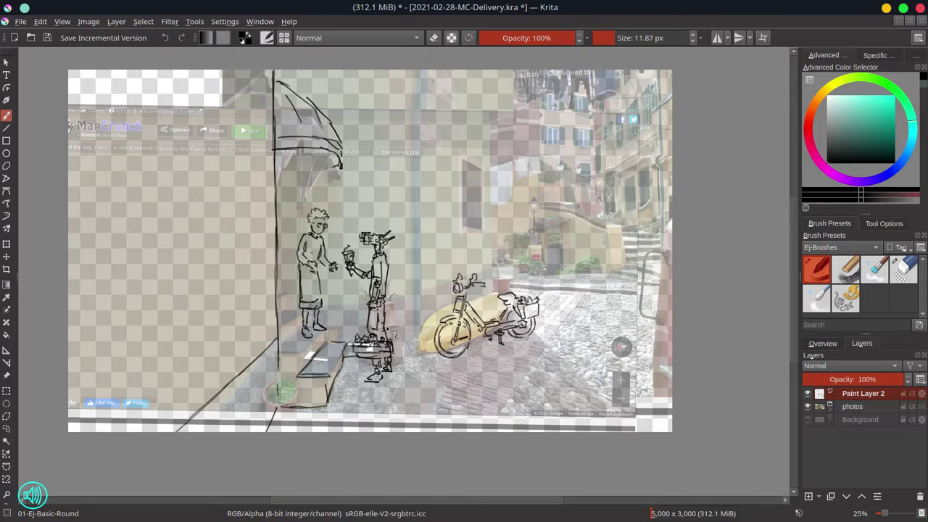
pyautogui.moveTo(323, 332)
pyautogui.mouseDown()
pyautogui.moveTo(293, 347)
pyautogui.moveTo(277, 298)
pyautogui.moveTo(398, 299)
pyautogui.moveTo(492, 272)
pyautogui.mouseUp()
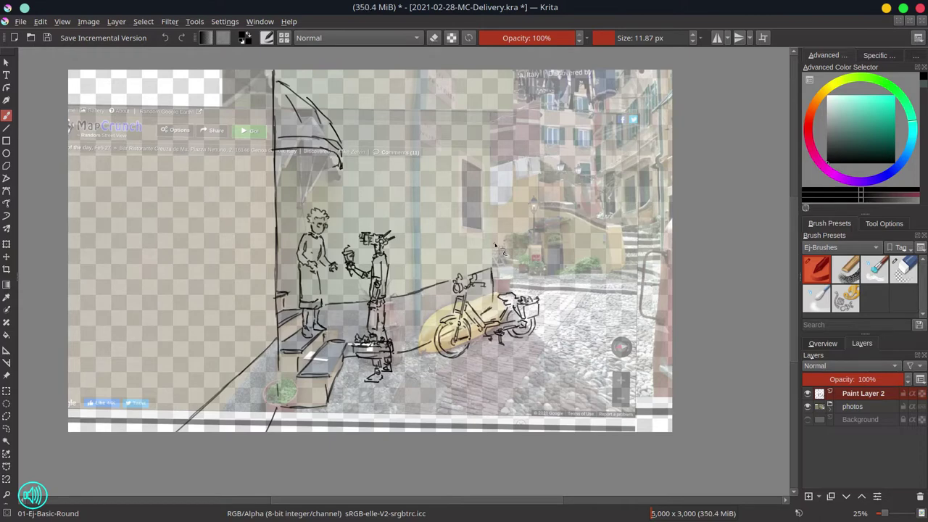
# Show the dark background, hide the photos layer and mirror the view from the Overview docker
pyautogui.click(807, 419)
pyautogui.click(807, 407)
pyautogui.click(823, 343)
pyautogui.click(809, 498)
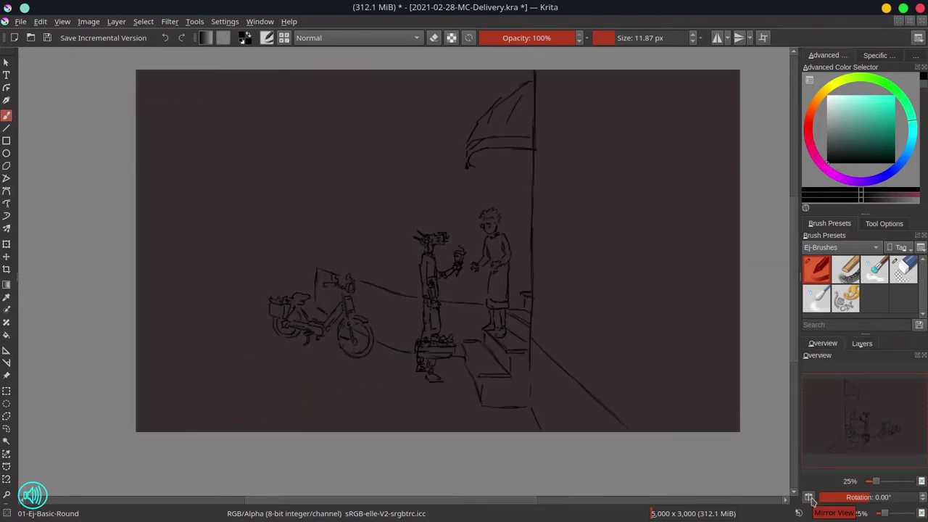
pyautogui.click(861, 343)
# Lasso and transform the robot figure, then show the street photo again and save
pyautogui.click(6, 416)
pyautogui.moveTo(395, 384)
pyautogui.mouseDown()
pyautogui.moveTo(456, 342)
pyautogui.moveTo(441, 215)
pyautogui.moveTo(396, 383)
pyautogui.mouseUp()
pyautogui.hotkey('ctrl', 't')
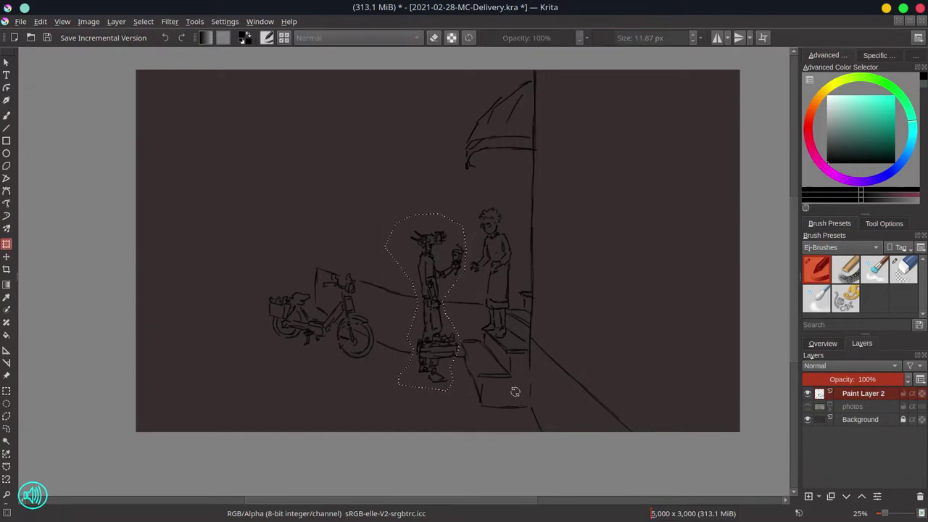
pyautogui.press('Return')
pyautogui.press('b')
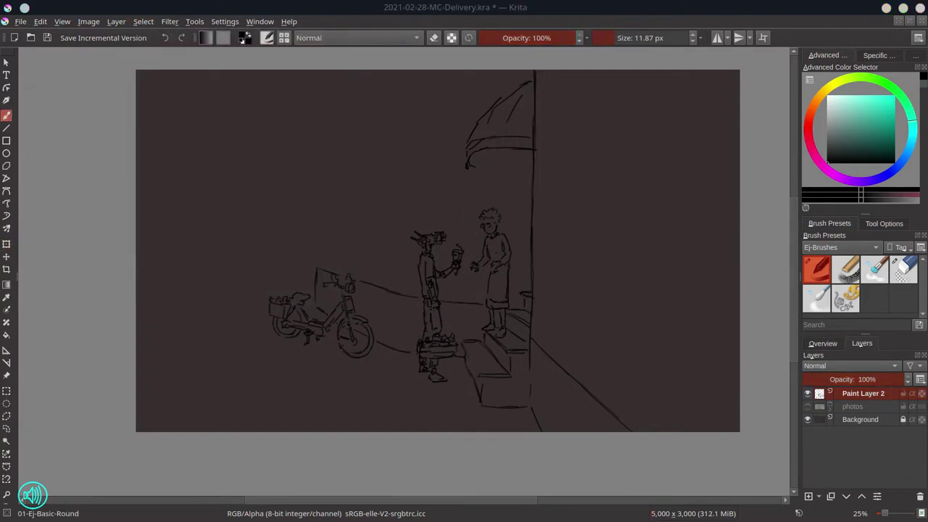
pyautogui.click(808, 406)
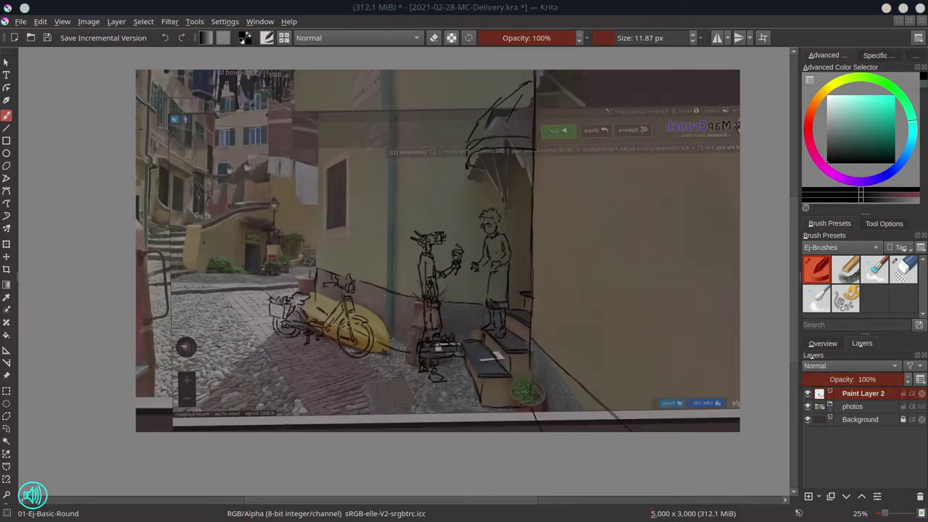
pyautogui.hotkey('ctrl', 's')
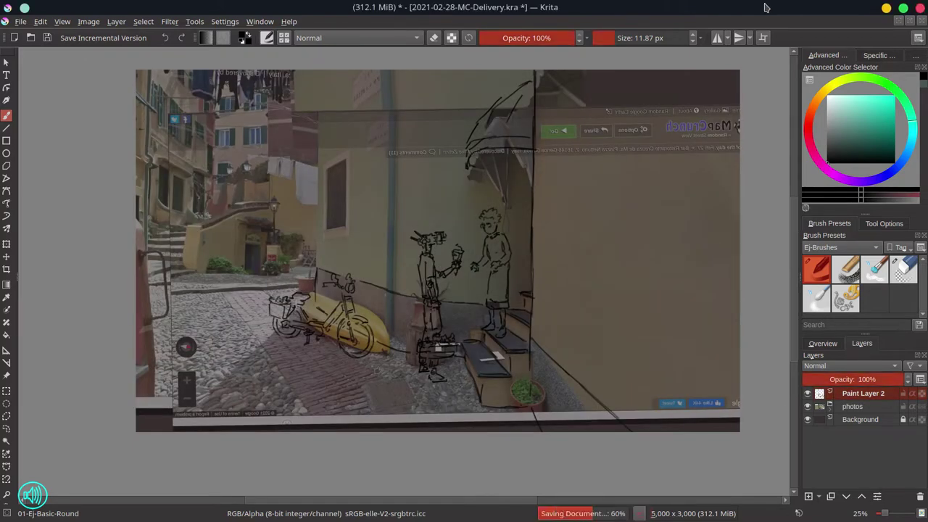
# Draw the building's wall edge and outline a window, with the street photo hidden
pyautogui.moveTo(316, 81); pyautogui.dragTo(317, 267)
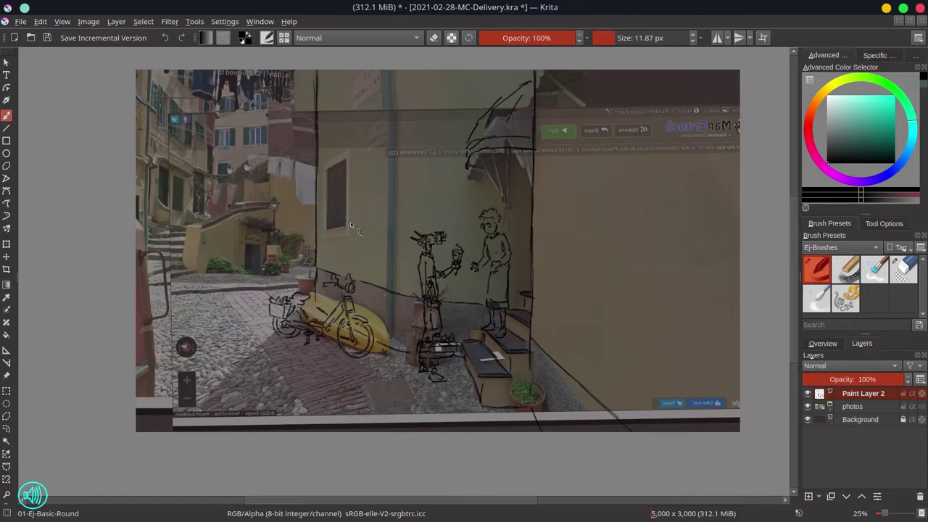
pyautogui.moveTo(327, 152)
pyautogui.mouseDown()
pyautogui.moveTo(350, 146)
pyautogui.moveTo(350, 231)
pyautogui.mouseUp()
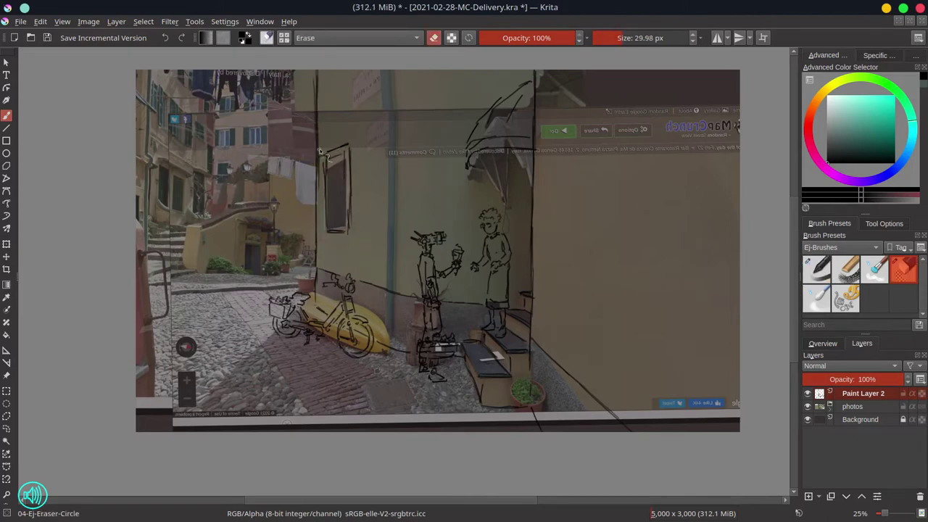
pyautogui.moveTo(326, 157); pyautogui.dragTo(327, 222)
pyautogui.click(807, 406)
pyautogui.moveTo(374, 175); pyautogui.dragTo(377, 231)
pyautogui.moveTo(323, 168); pyautogui.dragTo(323, 219)
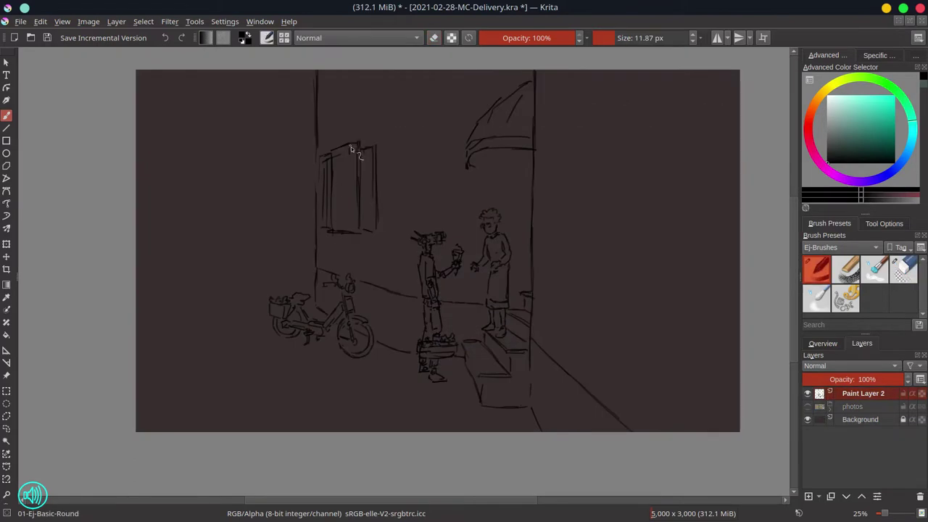
# Sketch the building's top edge and vertical window lines, then save
pyautogui.moveTo(332, 116)
pyautogui.mouseDown()
pyautogui.moveTo(331, 83)
pyautogui.moveTo(325, 113)
pyautogui.mouseUp()
pyautogui.moveTo(341, 93); pyautogui.dragTo(364, 85)
pyautogui.moveTo(334, 147); pyautogui.dragTo(334, 184)
pyautogui.moveTo(373, 70); pyautogui.dragTo(374, 93)
pyautogui.moveTo(361, 146); pyautogui.dragTo(361, 184)
pyautogui.moveTo(379, 145); pyautogui.dragTo(379, 200)
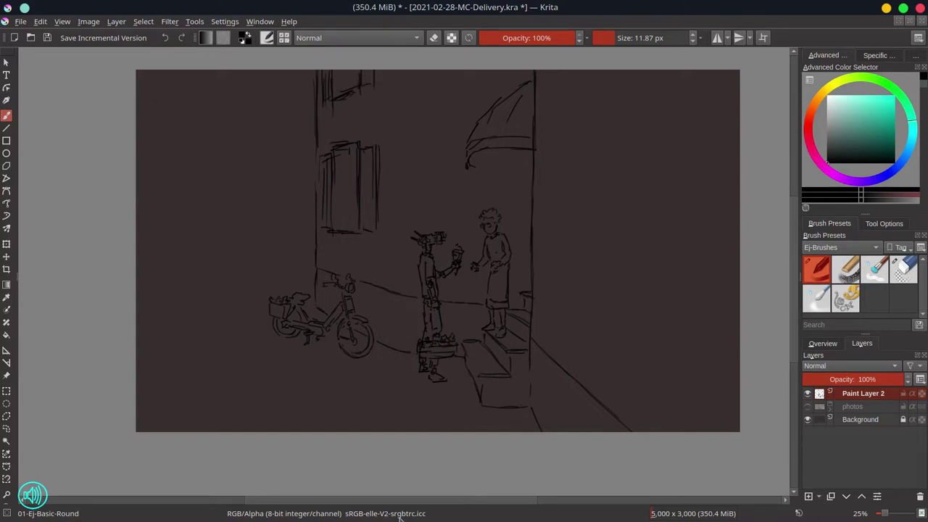
pyautogui.hotkey('ctrl', 's')
# With the street photo visible, draw a line along the street and a distant figure
pyautogui.press('c')
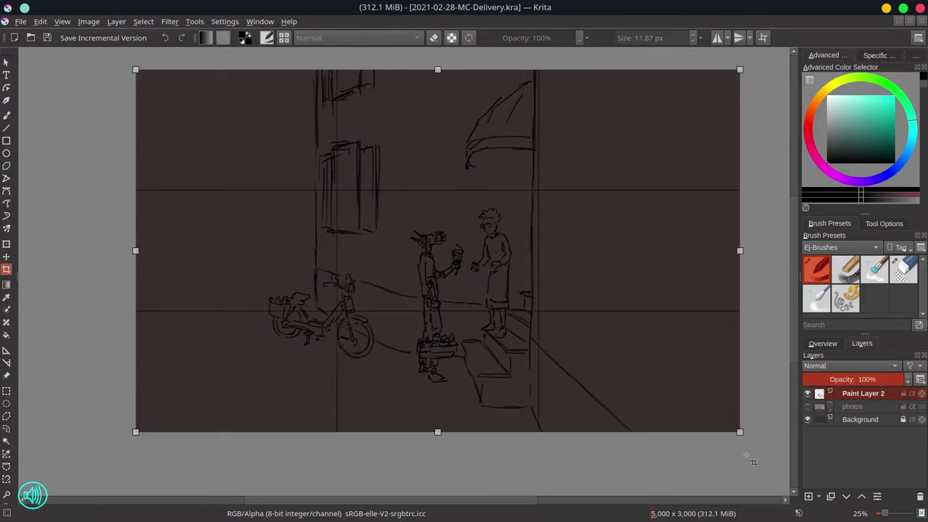
pyautogui.click(807, 406)
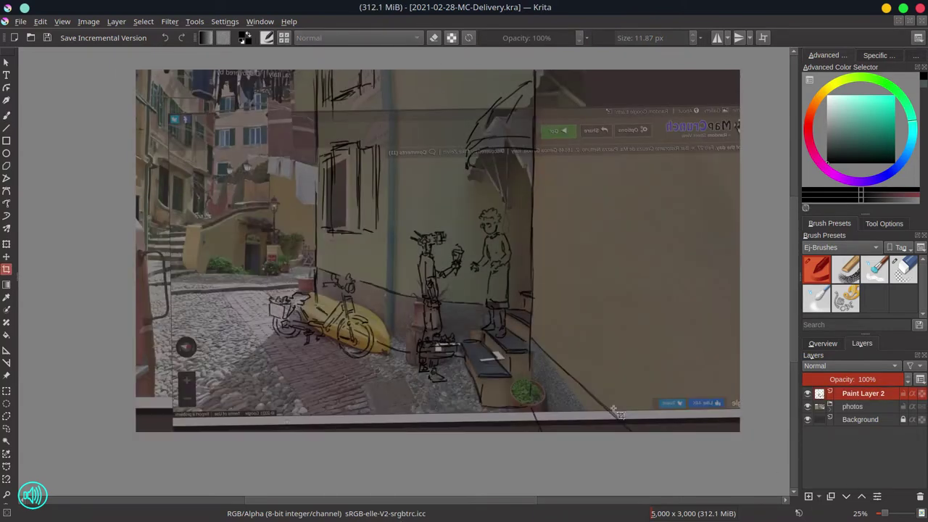
pyautogui.press('b')
pyautogui.moveTo(138, 294); pyautogui.dragTo(310, 288)
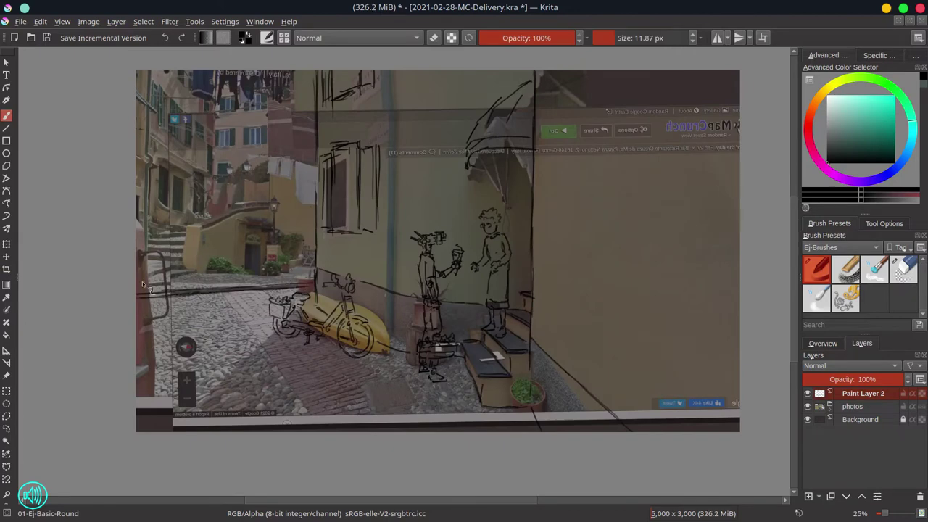
pyautogui.moveTo(142, 281); pyautogui.dragTo(157, 288)
pyautogui.moveTo(231, 240); pyautogui.dragTo(235, 253)
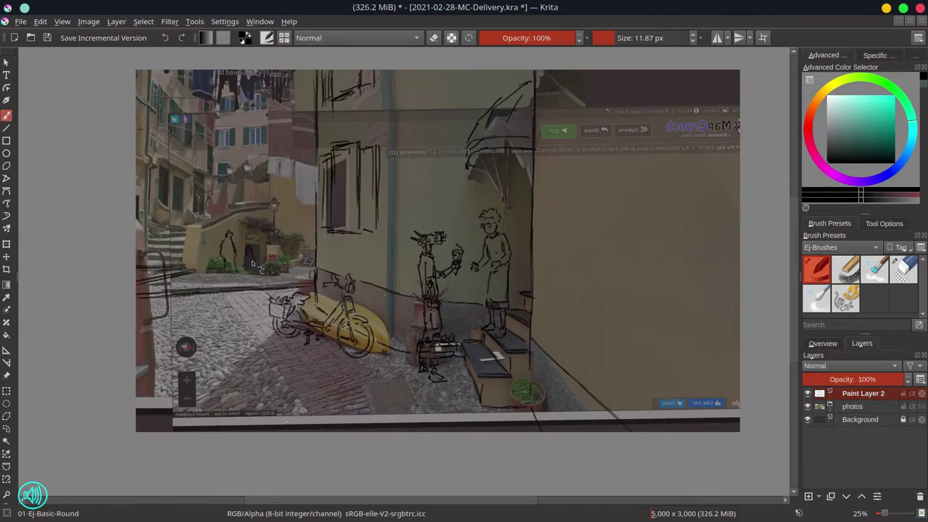
# Erase stray lines near the moped and sketch a second standing background figure
pyautogui.press('/')
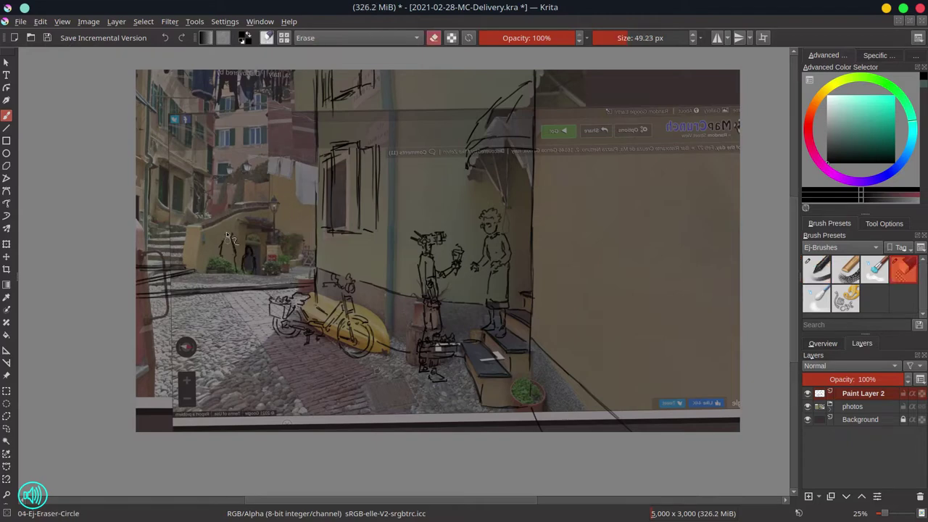
pyautogui.moveTo(231, 239); pyautogui.dragTo(255, 250)
pyautogui.press('/')
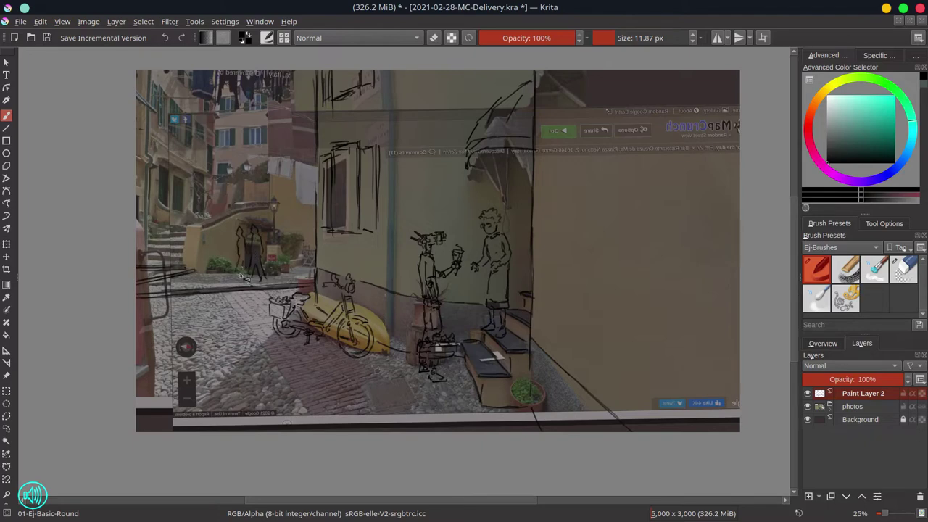
pyautogui.moveTo(241, 275)
pyautogui.mouseDown()
pyautogui.moveTo(252, 261)
pyautogui.moveTo(251, 281)
pyautogui.mouseUp()
# Deselect, then sketch detail around the back doorway and an arch over it
pyautogui.click(142, 22)
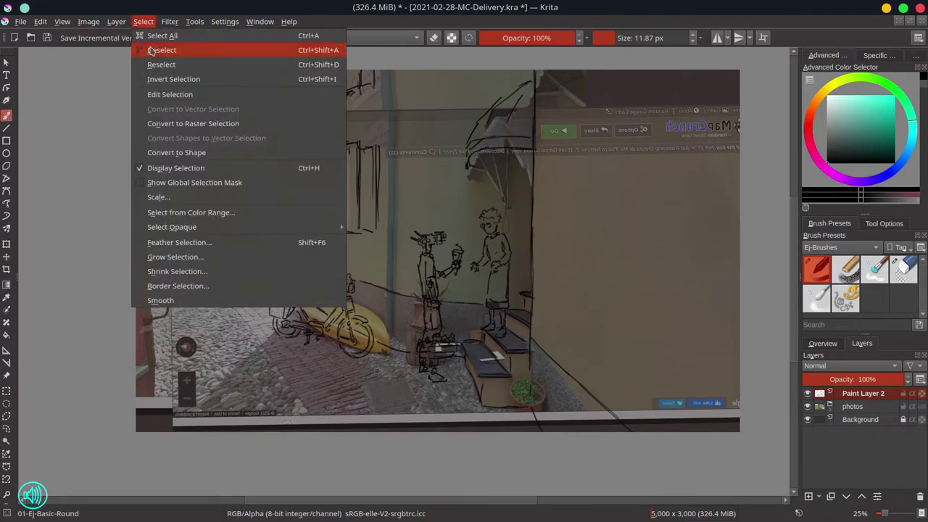
pyautogui.click(151, 50)
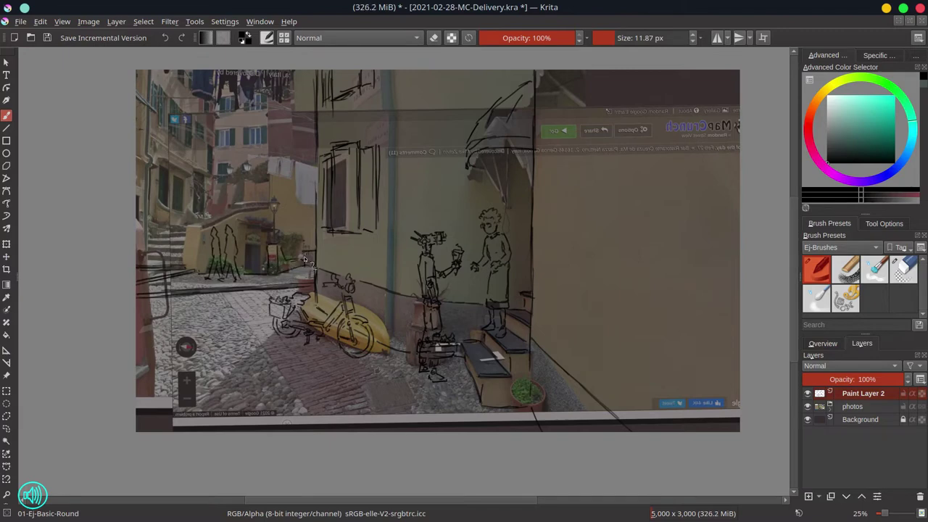
pyautogui.moveTo(304, 258); pyautogui.dragTo(313, 267)
pyautogui.moveTo(245, 269); pyautogui.dragTo(259, 282)
pyautogui.moveTo(254, 246); pyautogui.dragTo(257, 261)
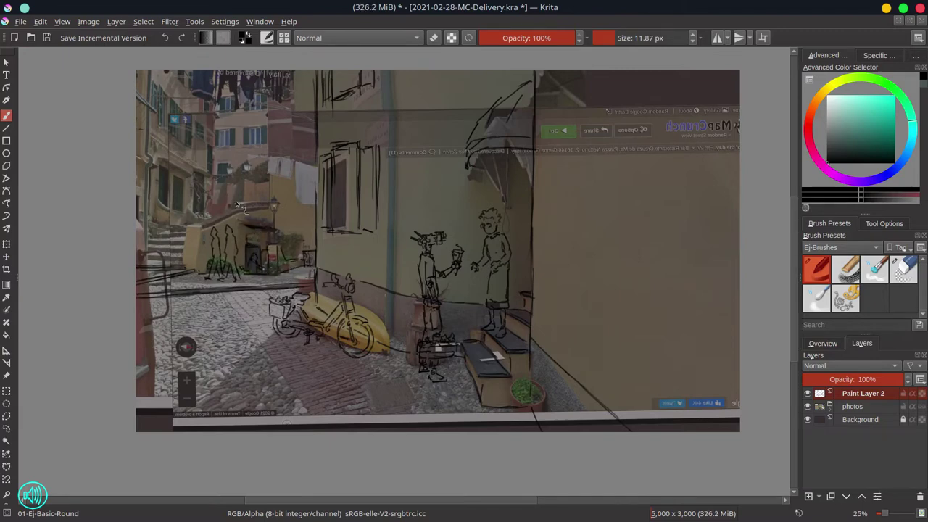
pyautogui.moveTo(193, 228); pyautogui.dragTo(269, 203)
# Draw a long building edge, a small window, doorway strokes, street marks and the stairs
pyautogui.moveTo(268, 71); pyautogui.dragTo(272, 244)
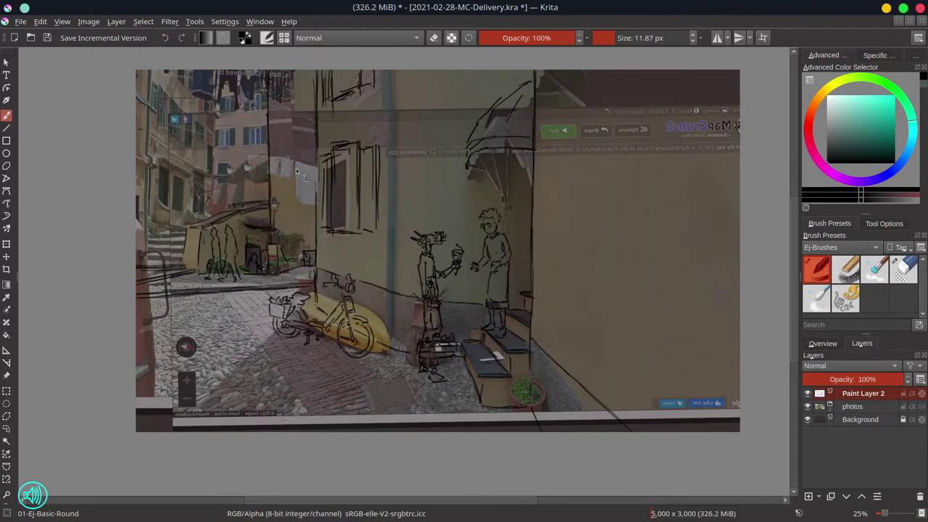
pyautogui.moveTo(311, 152)
pyautogui.mouseDown()
pyautogui.moveTo(289, 193)
pyautogui.moveTo(311, 160)
pyautogui.mouseUp()
pyautogui.moveTo(288, 104); pyautogui.dragTo(310, 84)
pyautogui.moveTo(315, 145); pyautogui.dragTo(315, 201)
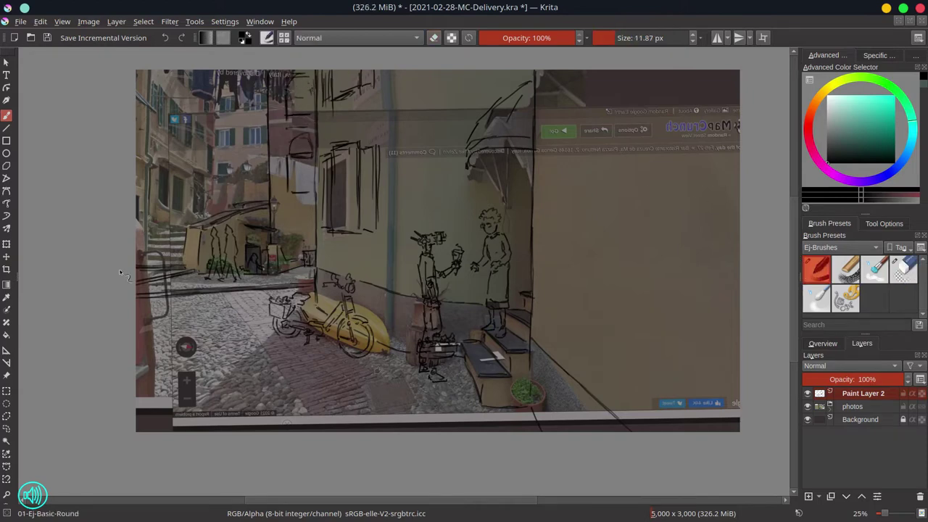
pyautogui.moveTo(134, 262)
pyautogui.mouseDown()
pyautogui.moveTo(178, 259)
pyautogui.moveTo(190, 229)
pyautogui.moveTo(181, 187)
pyautogui.moveTo(172, 211)
pyautogui.mouseUp()
pyautogui.moveTo(196, 176); pyautogui.dragTo(212, 223)
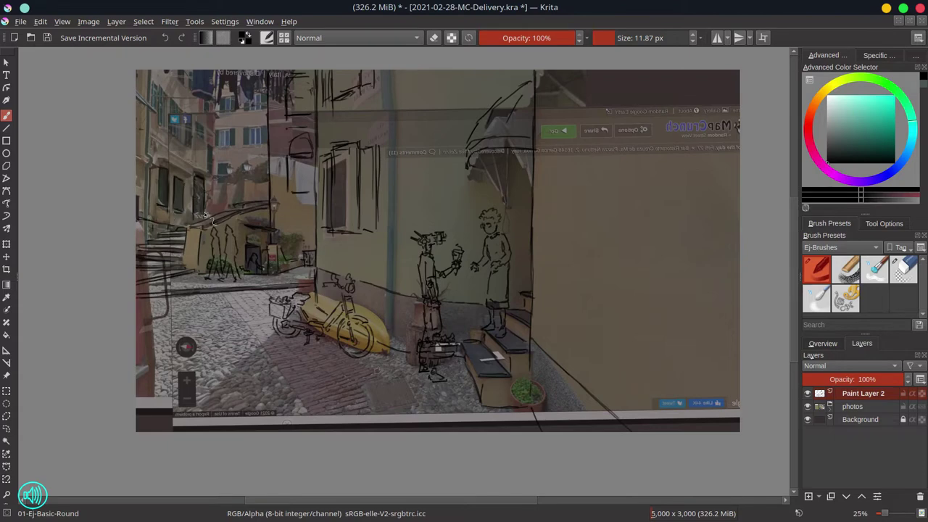
pyautogui.moveTo(165, 164); pyautogui.dragTo(187, 177)
# Add vertical edges and line work for the upper-left buildings
pyautogui.moveTo(144, 71); pyautogui.dragTo(142, 183)
pyautogui.moveTo(145, 110); pyautogui.dragTo(140, 245)
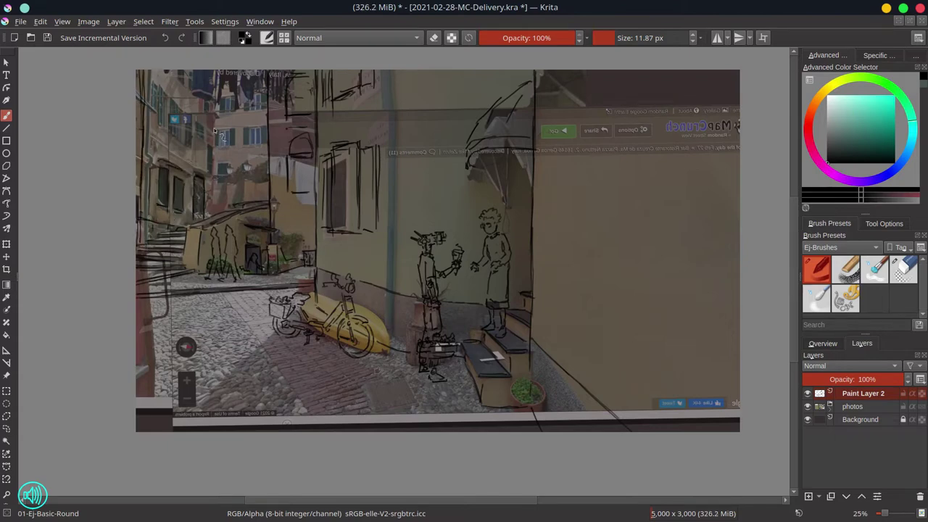
pyautogui.moveTo(212, 109); pyautogui.dragTo(211, 212)
pyautogui.moveTo(152, 140); pyautogui.dragTo(208, 171)
pyautogui.moveTo(164, 94); pyautogui.dragTo(171, 135)
pyautogui.moveTo(160, 86)
pyautogui.mouseDown()
pyautogui.moveTo(161, 126)
pyautogui.moveTo(222, 149)
pyautogui.moveTo(255, 145)
pyautogui.mouseUp()
pyautogui.moveTo(218, 163); pyautogui.dragTo(233, 195)
pyautogui.moveTo(232, 95); pyautogui.dragTo(245, 112)
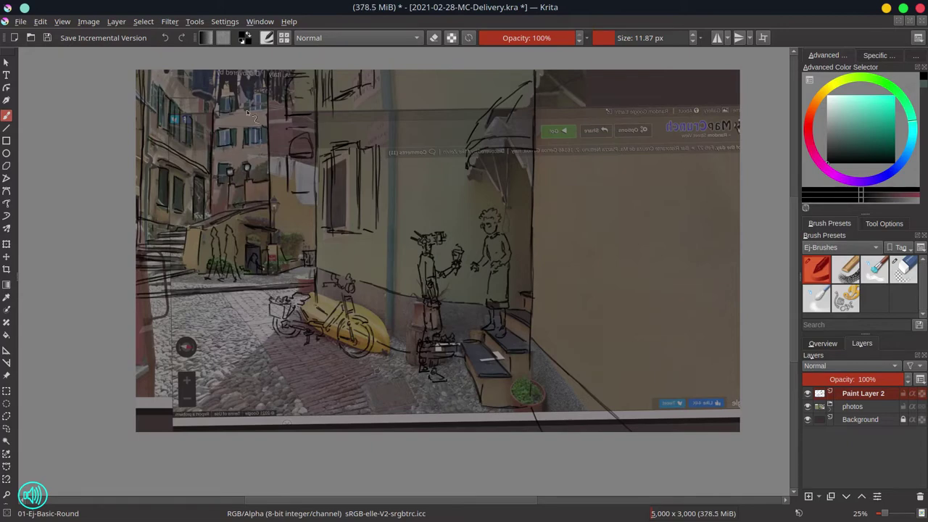
# Hide the reference photos layer, add a diagonal upper-left stroke and save
pyautogui.click(807, 406)
pyautogui.moveTo(169, 73); pyautogui.dragTo(217, 116)
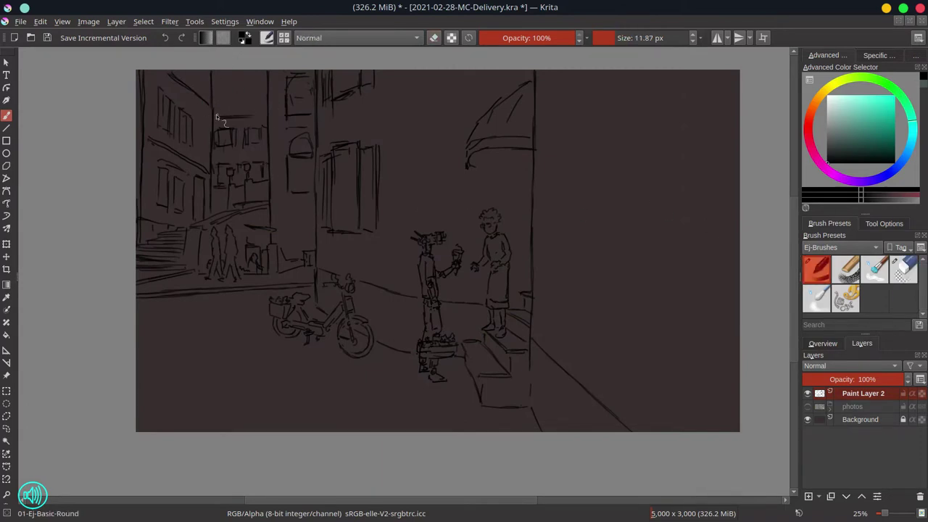
pyautogui.hotkey('ctrl', 's')
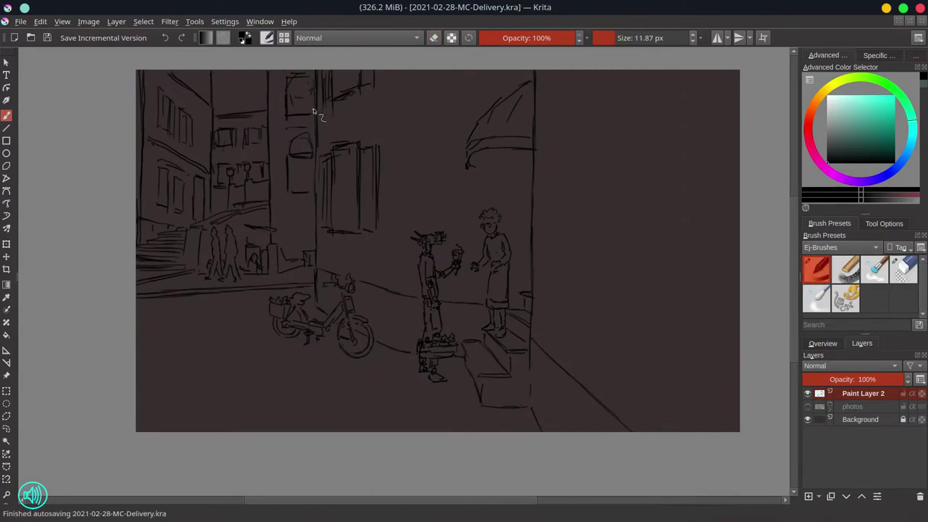
# Save an incremental version, mirror the view and zoom out to the whole canvas
pyautogui.click(823, 343)
pyautogui.hotkey('ctrl', 'alt', 's')
pyautogui.press('m')
pyautogui.press('-')
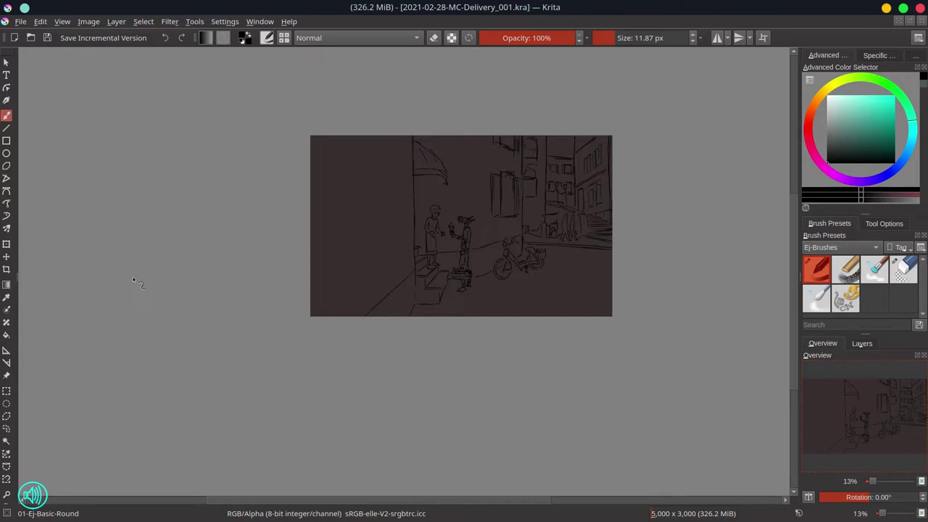
# Choose a green palette colour and a large textured brush, and remove the copied paint layer
pyautogui.click(916, 55)
pyautogui.click(809, 205)
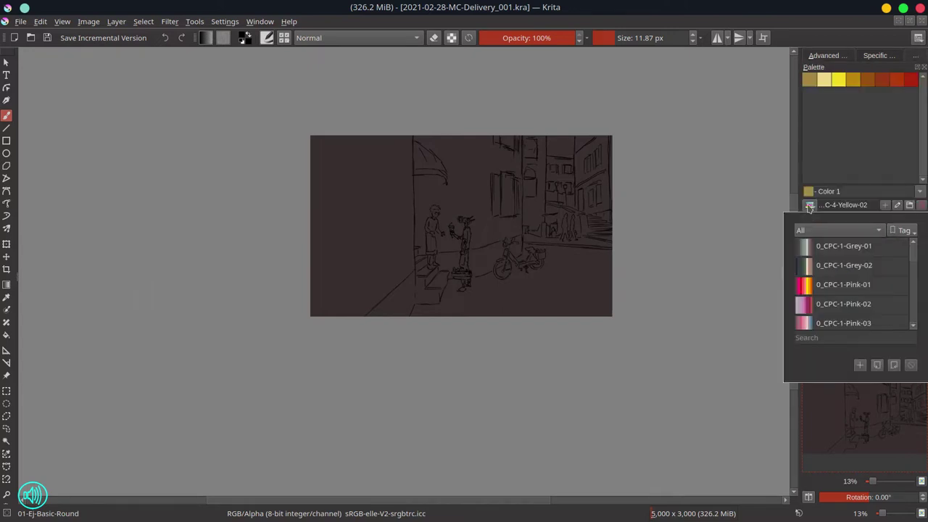
pyautogui.scroll(-10, 852, 284)
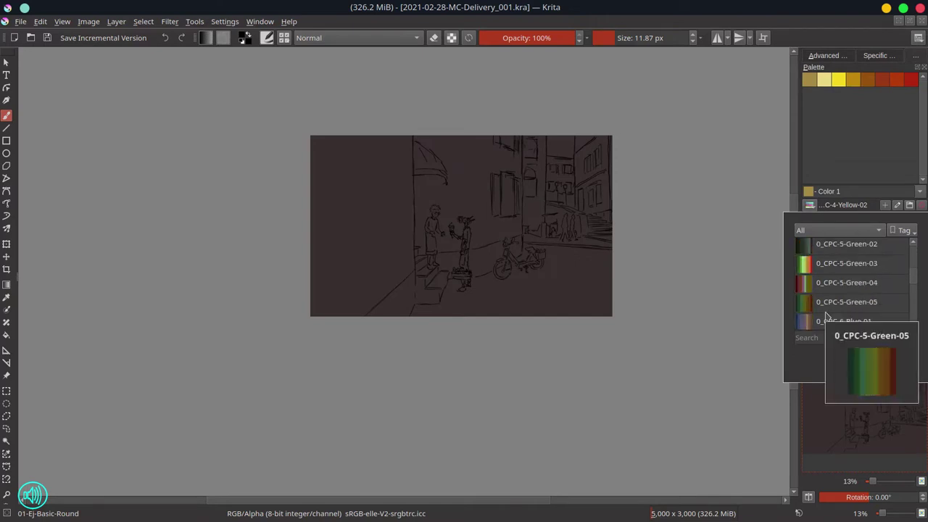
pyautogui.click(841, 265)
pyautogui.click(824, 80)
pyautogui.click(845, 297)
pyautogui.click(862, 344)
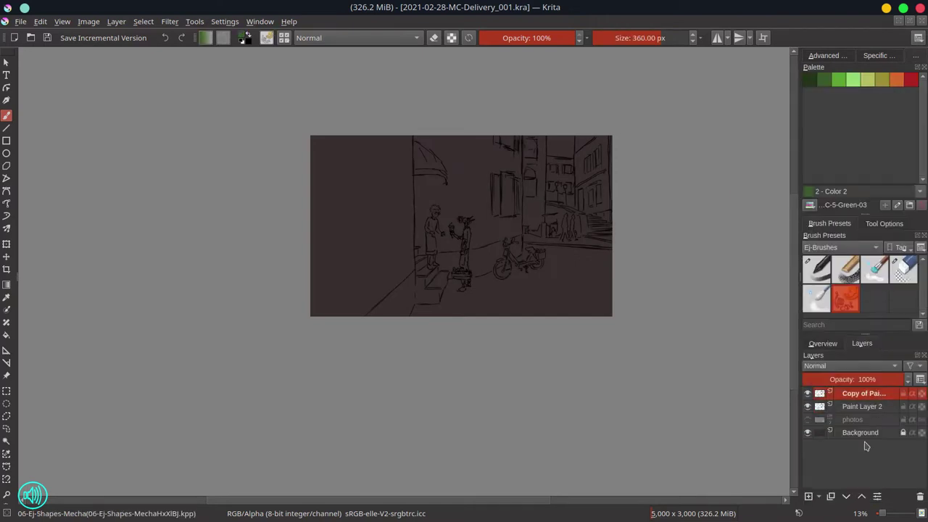
pyautogui.click(920, 497)
# Group the sketch and photo layers (Ctrl+G) and nudge the group slightly upward
pyautogui.hotkey('ctrl', 'g')
pyautogui.hotkey('ctrl', 't')
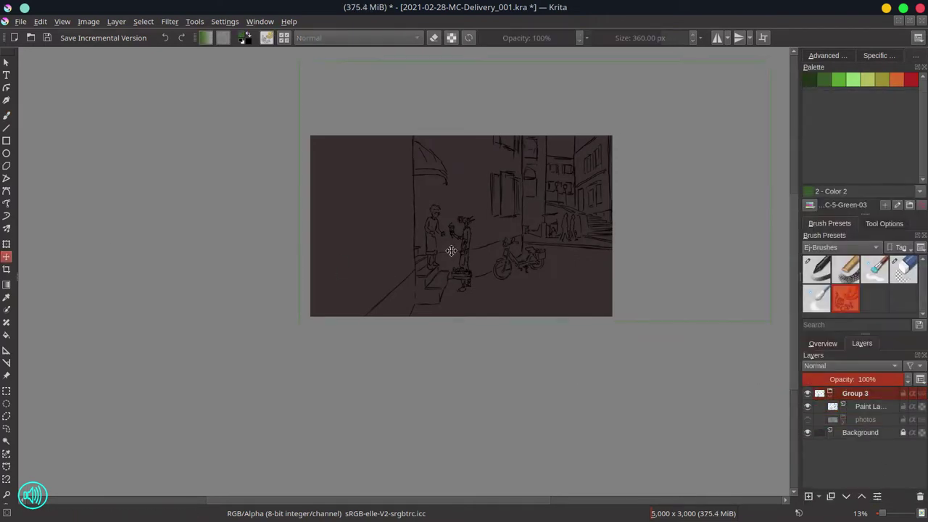
pyautogui.moveTo(451, 250); pyautogui.dragTo(452, 236)
pyautogui.press('Return')
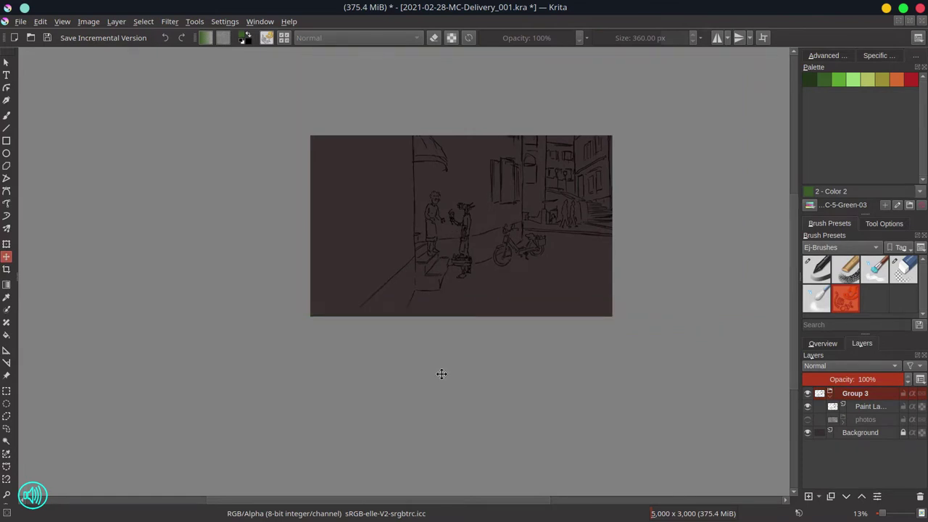
# Duplicate the sketch layer, merge the copy down, and select the Background layer
pyautogui.rightClick(863, 408)
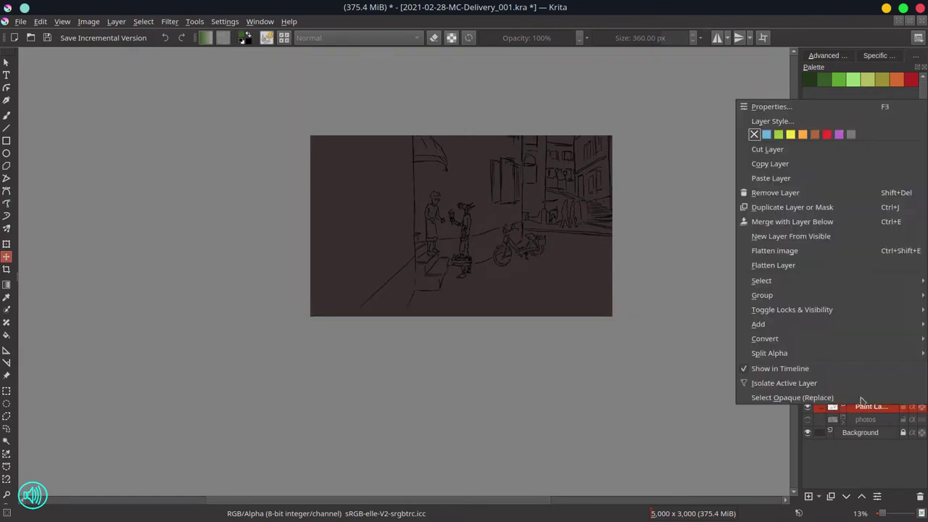
pyautogui.click(792, 211)
pyautogui.rightClick(863, 407)
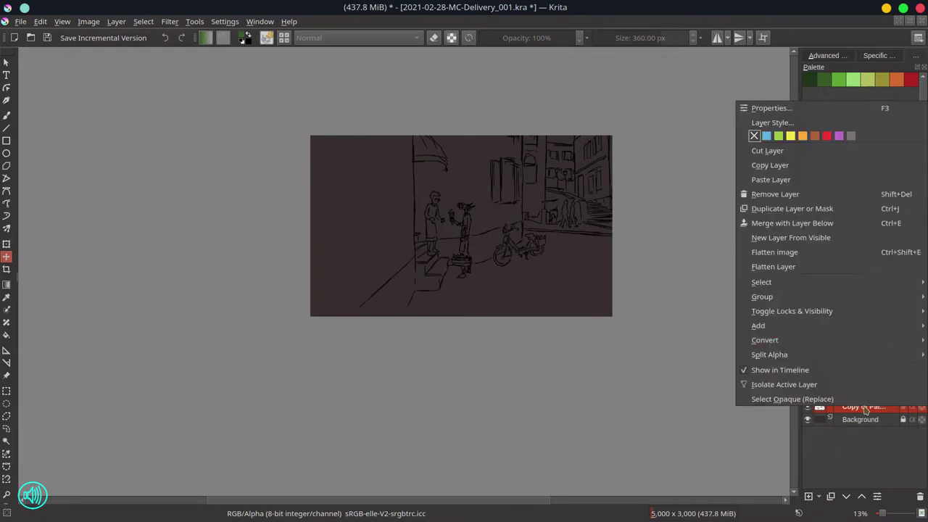
pyautogui.click(808, 225)
pyautogui.press('pagedown')
pyautogui.press('pagedown')
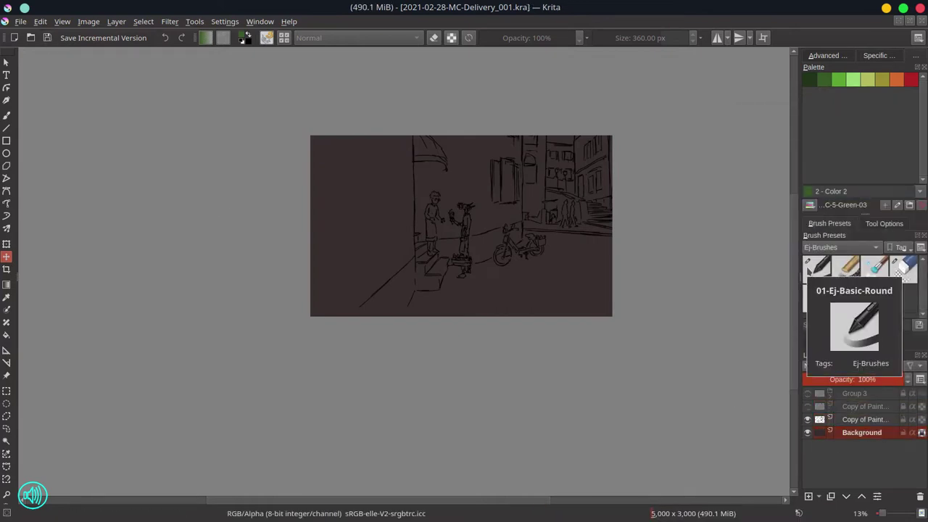
# Paint dark green over the left side of the Background
pyautogui.click(809, 79)
pyautogui.press('b')
pyautogui.moveTo(338, 145)
pyautogui.mouseDown()
pyautogui.moveTo(445, 327)
pyautogui.moveTo(501, 217)
pyautogui.mouseUp()
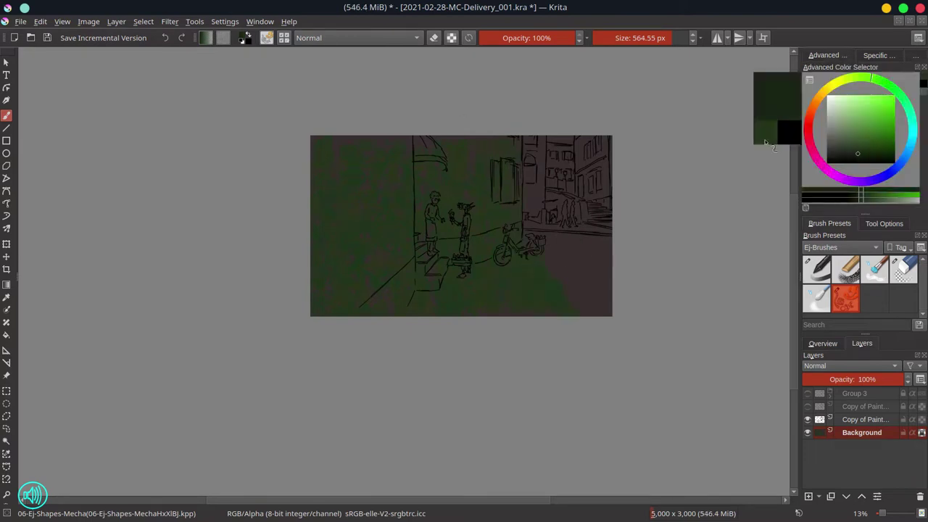
# Choose the 0_CPC-1-Pink-03 palette and paint pale pink over the right-hand buildings
pyautogui.click(844, 205)
pyautogui.scroll(-3, 900, 263)
pyautogui.click(847, 282)
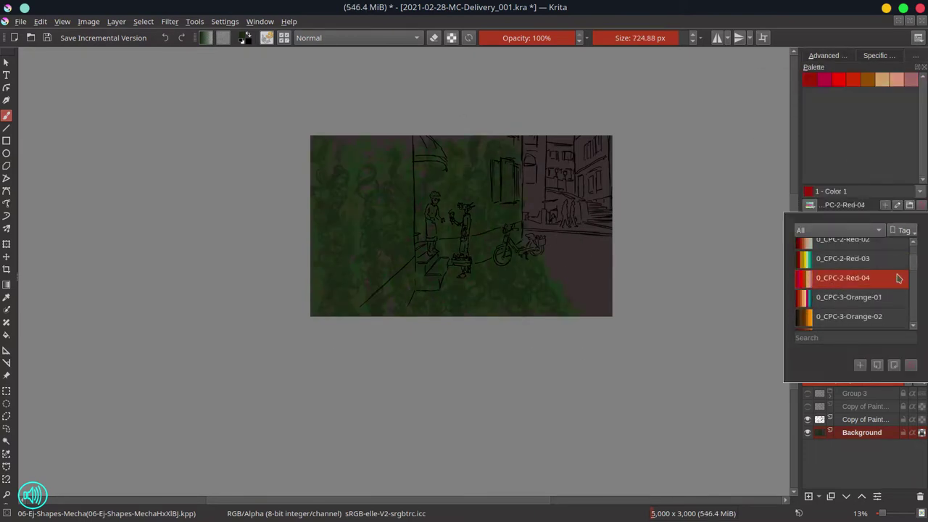
pyautogui.scroll(-3, 847, 283)
pyautogui.click(847, 290)
pyautogui.click(882, 79)
pyautogui.moveTo(528, 145); pyautogui.dragTo(602, 247)
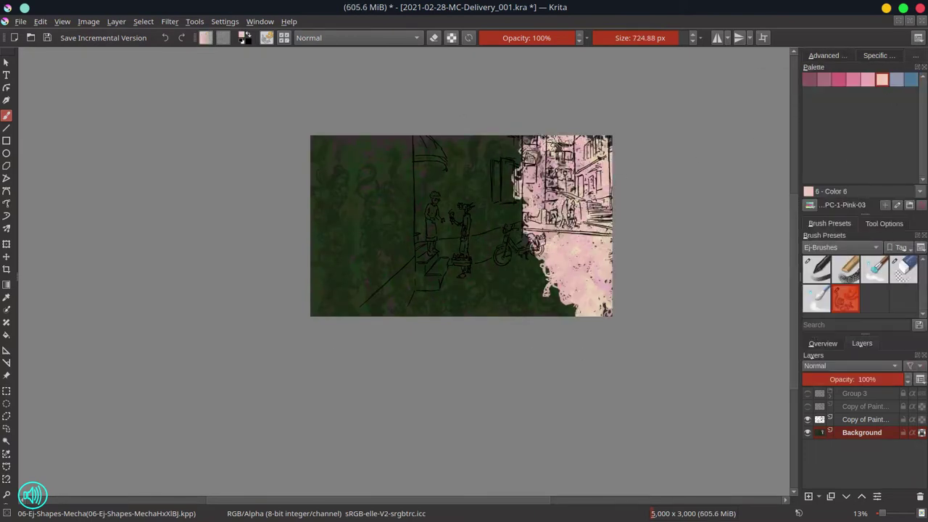
# Shrink the brush and darken the pink buildings with multiply-blend strokes
pyautogui.click(809, 79)
pyautogui.press('[')
pyautogui.press('[')
pyautogui.press('[')
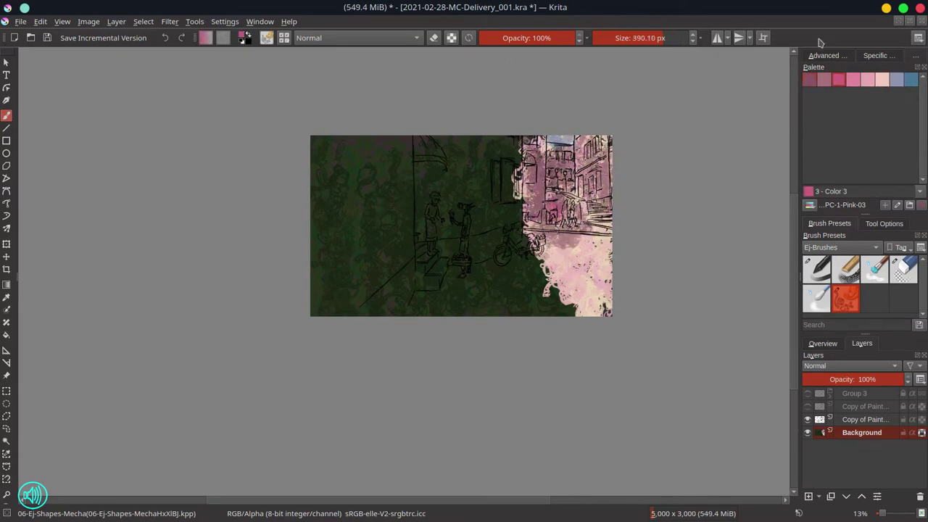
pyautogui.click(911, 79)
pyautogui.click(823, 343)
pyautogui.hotkey('alt', 'shift', 'm')
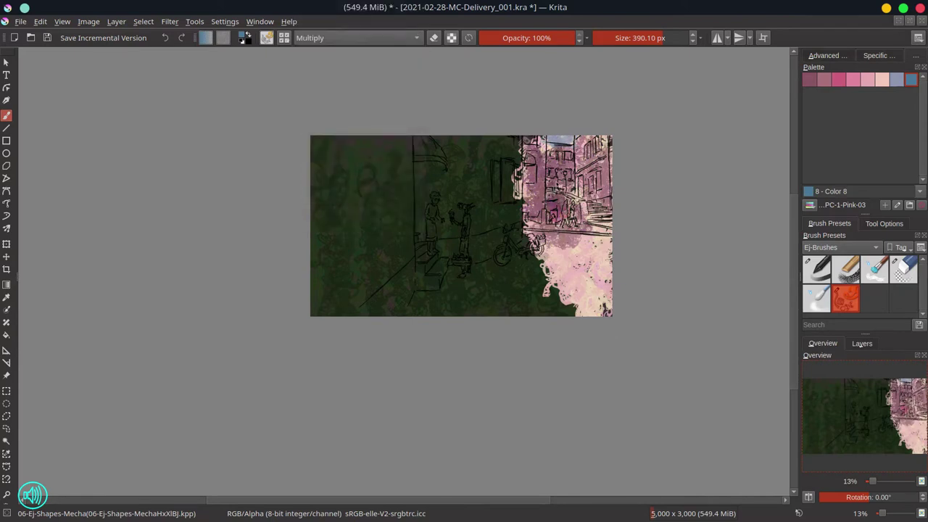
pyautogui.moveTo(551, 210)
pyautogui.mouseDown()
pyautogui.moveTo(580, 247)
pyautogui.moveTo(590, 217)
pyautogui.moveTo(609, 275)
pyautogui.mouseUp()
# Pick a darker pink with colour dodge blending and a smaller brush, save, and mirror the view
pyautogui.click(839, 78)
pyautogui.click(356, 38)
pyautogui.click(317, 27)
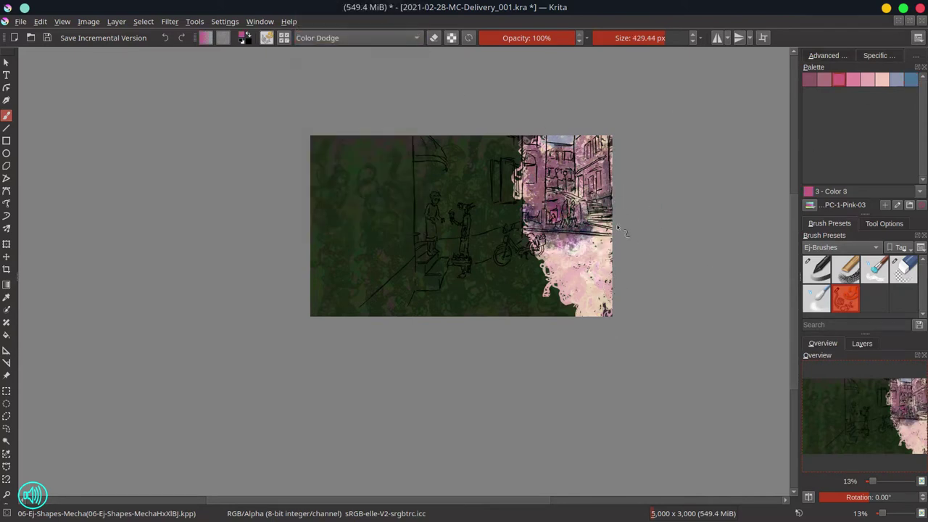
pyautogui.press('[')
pyautogui.press('[')
pyautogui.press('[')
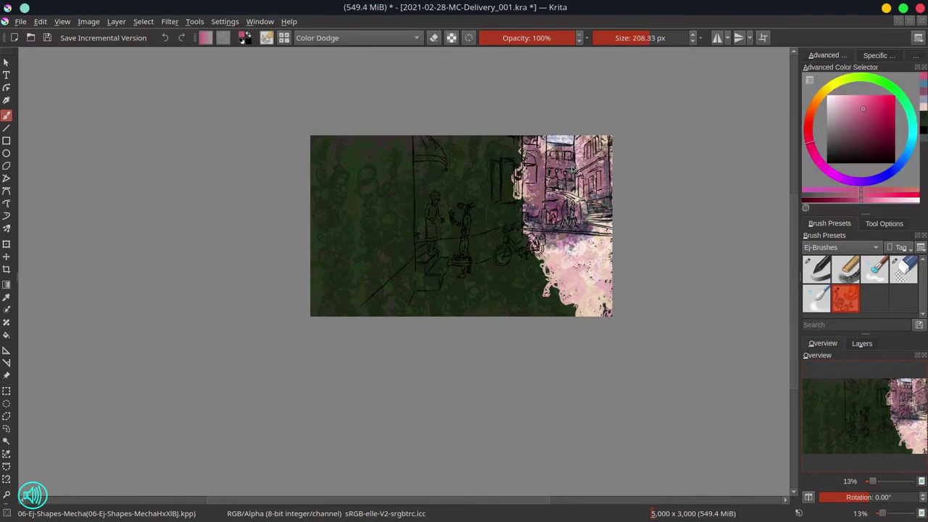
pyautogui.hotkey('ctrl', 's')
pyautogui.press('m')
# Choose a green swatch from the greens palette and zoom in on the painting
pyautogui.click(844, 205)
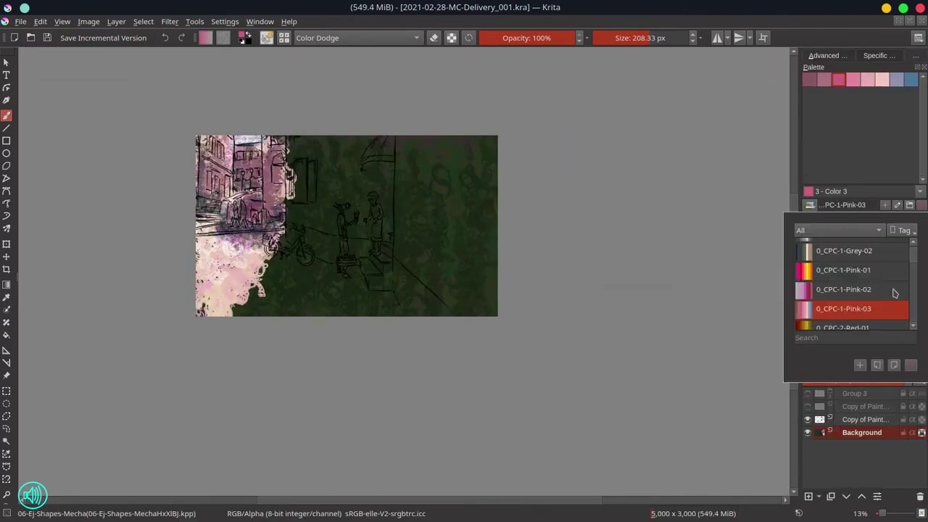
pyautogui.scroll(-3, 895, 294)
pyautogui.scroll(-3, 895, 293)
pyautogui.click(846, 272)
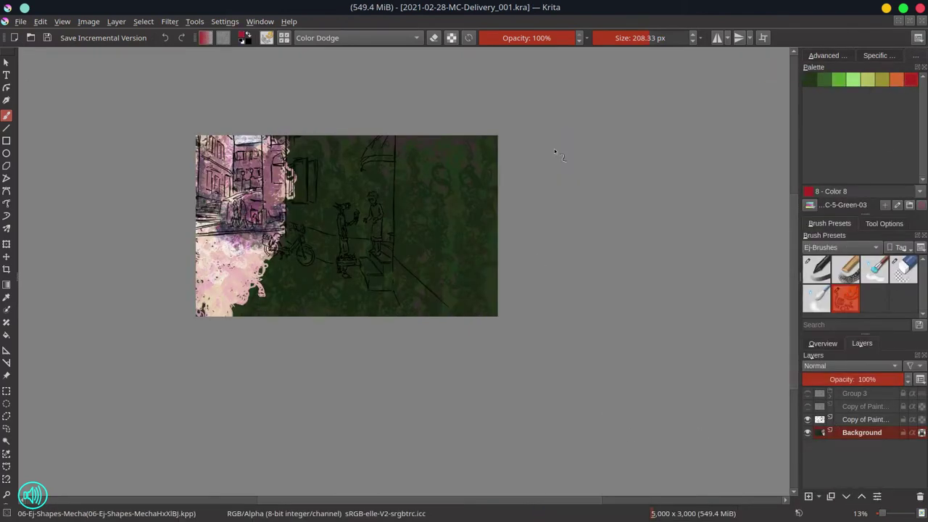
pyautogui.click(882, 80)
pyautogui.press('+')
# Paint the old woman's head and legs orange-red and her dress red
pyautogui.click(897, 80)
pyautogui.press('[')
pyautogui.click(460, 218)
pyautogui.hotkey('alt', 'shift', 'n')
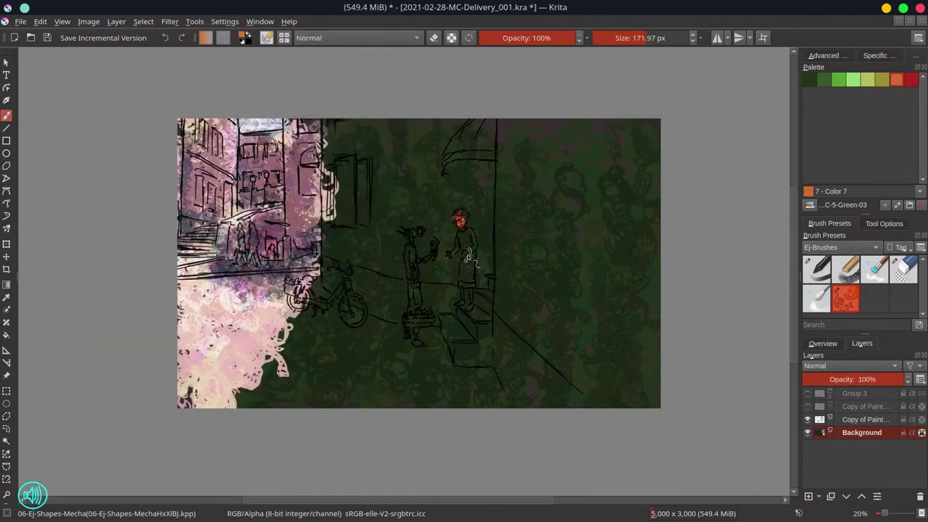
pyautogui.moveTo(463, 286); pyautogui.dragTo(466, 300)
pyautogui.click(912, 79)
pyautogui.moveTo(462, 223); pyautogui.dragTo(473, 293)
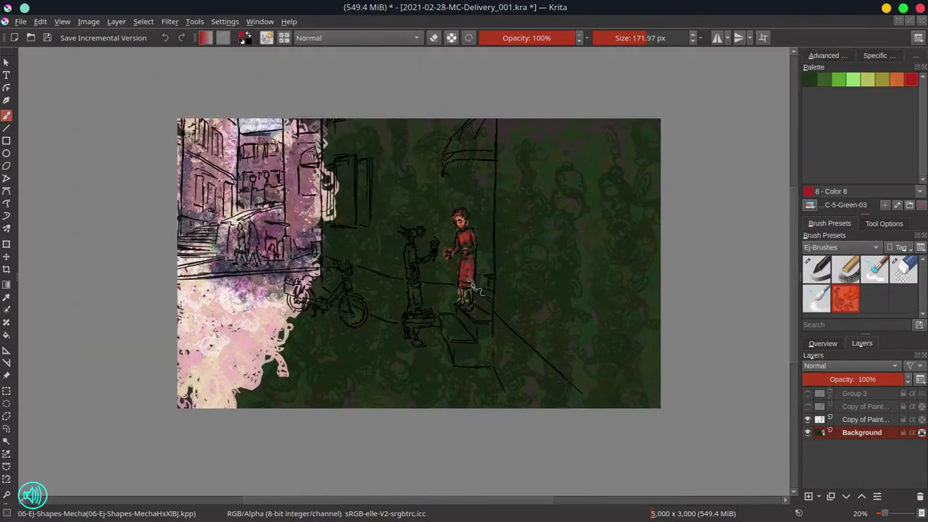
# Block in the robot and moped with two green swatches
pyautogui.click(838, 80)
pyautogui.moveTo(407, 246); pyautogui.dragTo(410, 287)
pyautogui.moveTo(410, 228)
pyautogui.mouseDown()
pyautogui.moveTo(420, 261)
pyautogui.moveTo(416, 330)
pyautogui.mouseUp()
pyautogui.click(868, 80)
pyautogui.moveTo(341, 283)
pyautogui.mouseDown()
pyautogui.moveTo(330, 308)
pyautogui.moveTo(348, 284)
pyautogui.moveTo(353, 313)
pyautogui.moveTo(316, 296)
pyautogui.mouseUp()
# Paint a light green glow over the alley with a larger brush in Screen blending
pyautogui.click(809, 79)
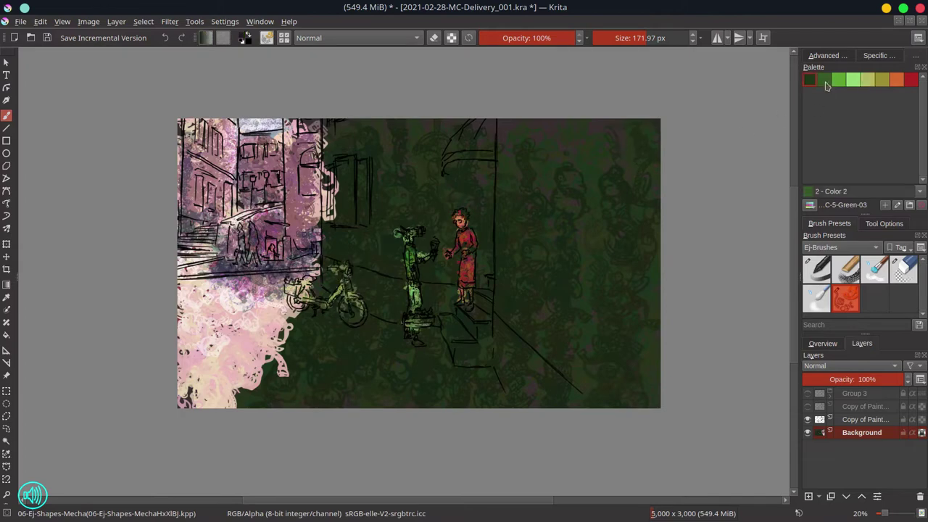
pyautogui.hotkey('alt', 'shift', 's')
pyautogui.press(']')
pyautogui.press(']')
pyautogui.moveTo(341, 127)
pyautogui.mouseDown()
pyautogui.moveTo(377, 261)
pyautogui.moveTo(346, 326)
pyautogui.mouseUp()
pyautogui.click(823, 344)
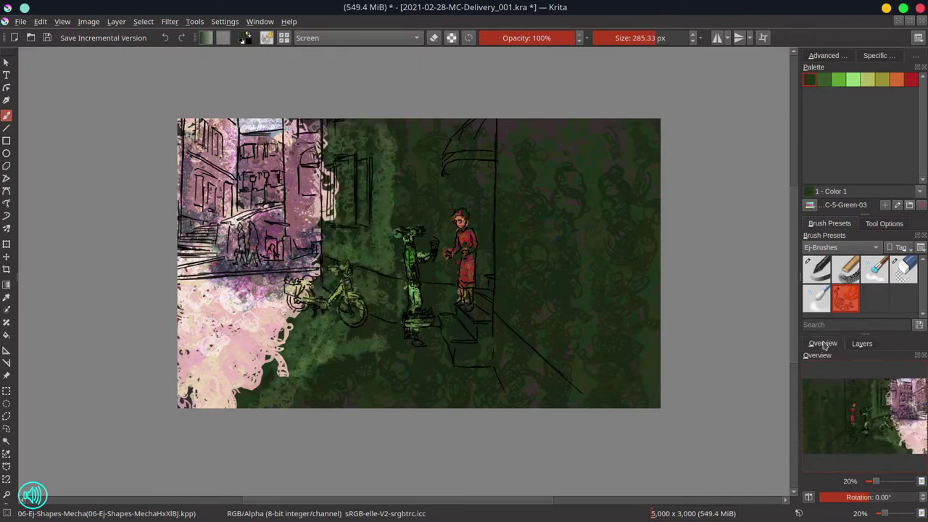
# In Normal mode, paint yellow-green by the steps and a light green stroke down the door edge
pyautogui.click(838, 79)
pyautogui.click(355, 37)
pyautogui.click(394, 82)
pyautogui.moveTo(454, 359); pyautogui.dragTo(493, 279)
pyautogui.click(852, 80)
pyautogui.moveTo(510, 124); pyautogui.dragTo(503, 391)
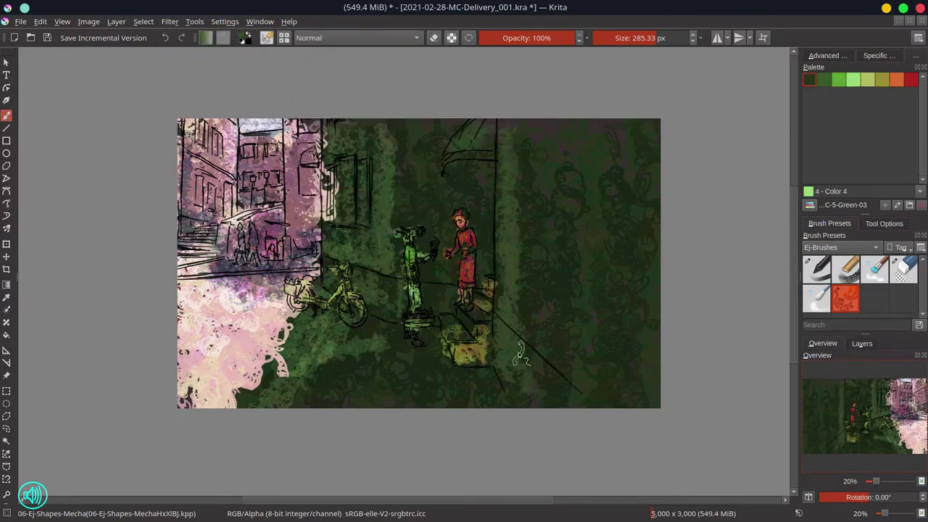
# Save, try Merge with Layer Below on the paint layer, then undo the merge
pyautogui.hotkey('ctrl', 's')
pyautogui.scroll(-3, 569, 257)
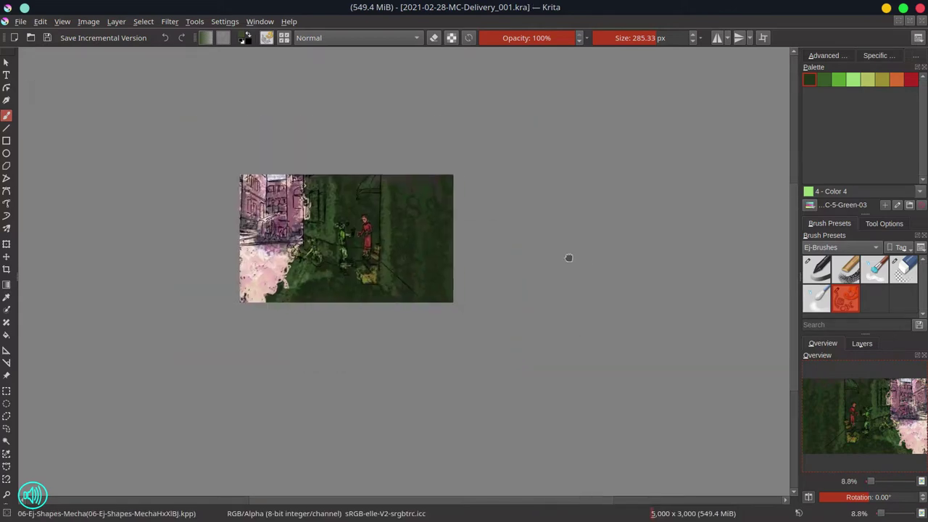
pyautogui.click(862, 343)
pyautogui.rightClick(863, 420)
pyautogui.click(798, 234)
pyautogui.click(823, 343)
pyautogui.click(875, 269)
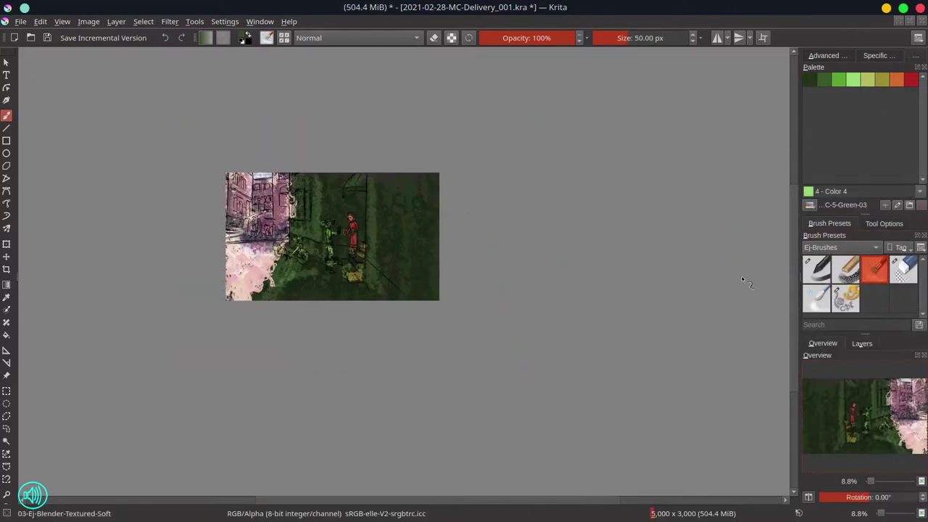
pyautogui.moveTo(379, 206); pyautogui.dragTo(395, 207)
pyautogui.click(862, 343)
pyautogui.hotkey('ctrl', 'z')
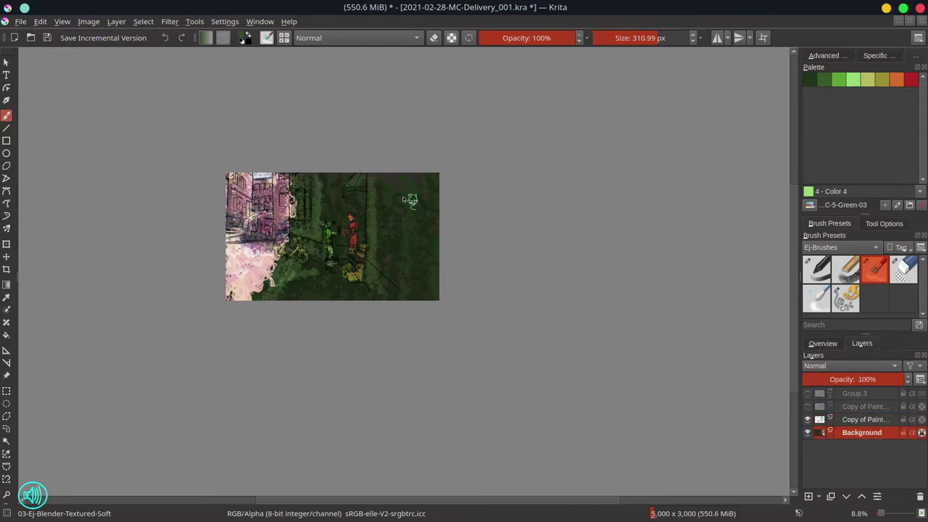
# Set up a large Chalk-Grainy brush in dark green with Decrease Saturation blending
pyautogui.click(838, 79)
pyautogui.click(852, 79)
pyautogui.click(845, 269)
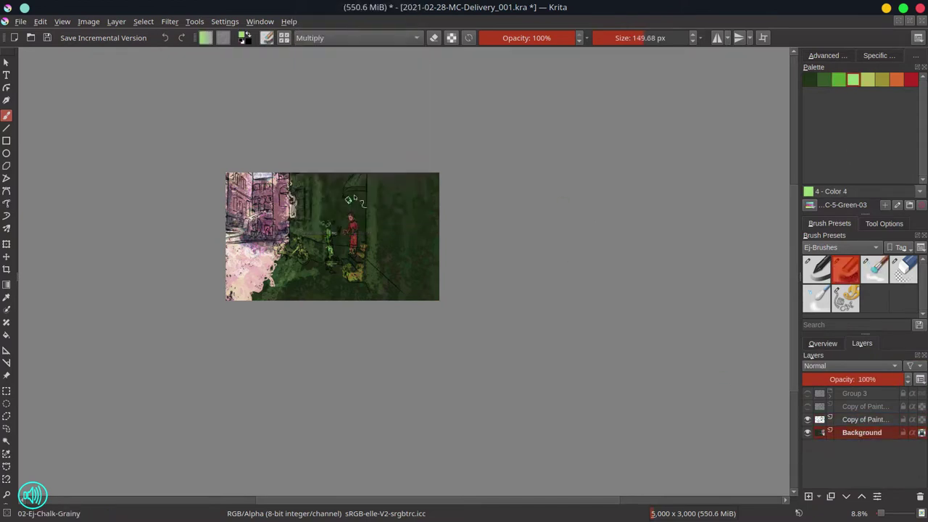
pyautogui.keyDown('ctrl'); pyautogui.click(377, 220); pyautogui.keyUp('ctrl')
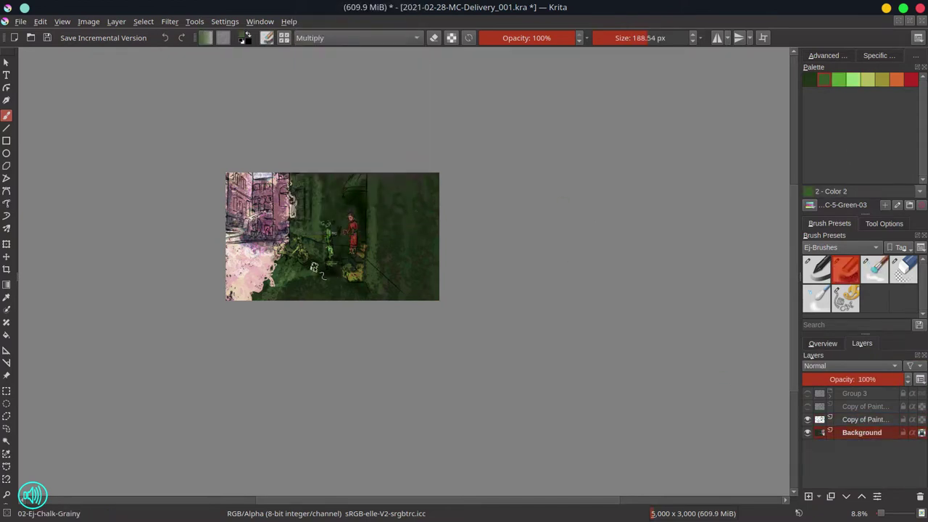
pyautogui.click(806, 345)
pyautogui.rightClick(367, 143)
pyautogui.click(322, 193)
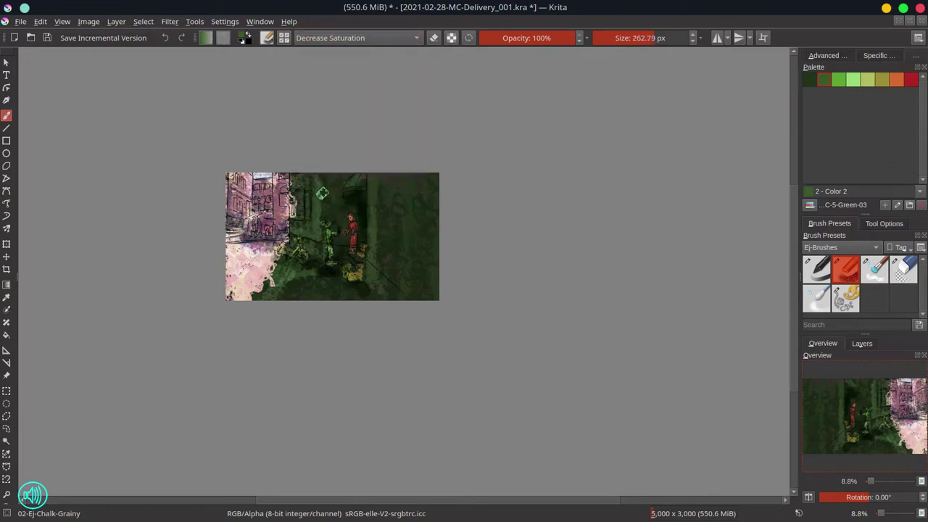
pyautogui.moveTo(421, 226); pyautogui.dragTo(423, 281)
# Save, then paint a soft blending stroke over the lower right street to mute it
pyautogui.hotkey('ctrl', 's')
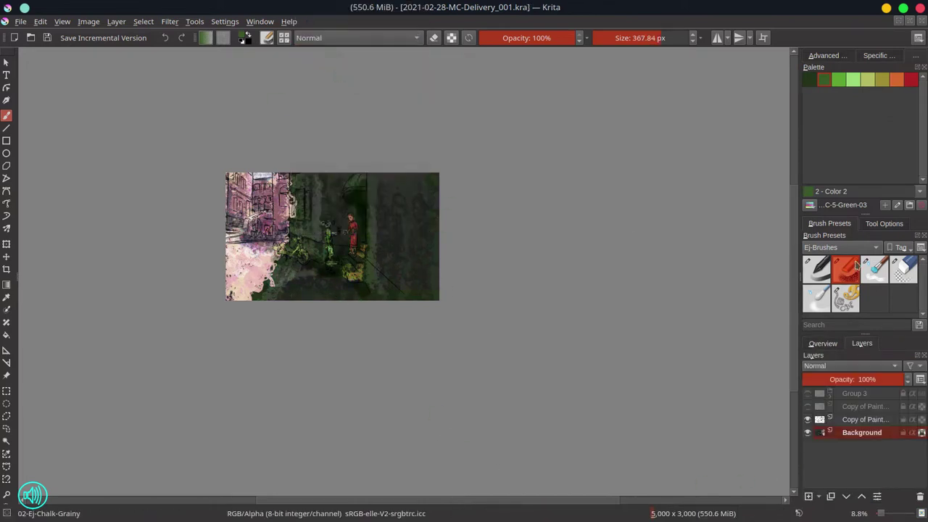
pyautogui.click(874, 270)
pyautogui.moveTo(386, 215); pyautogui.dragTo(387, 239)
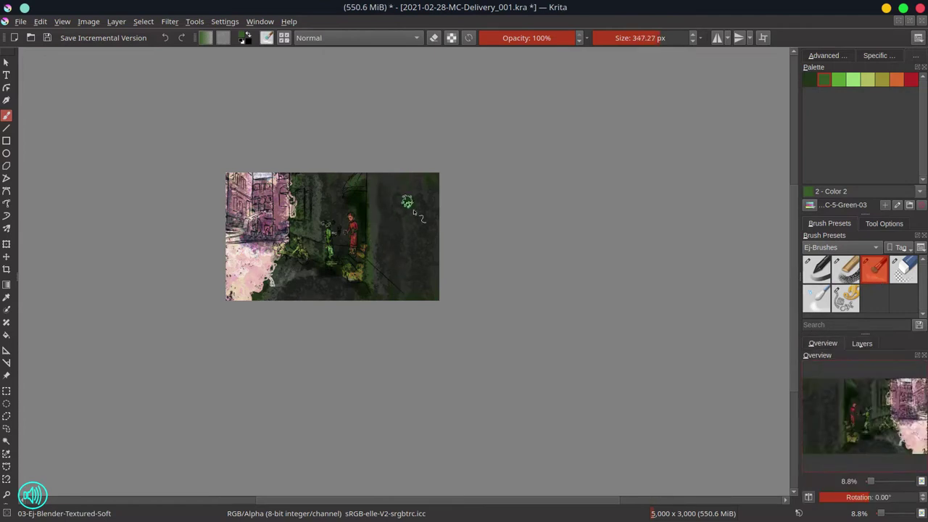
pyautogui.moveTo(407, 201)
pyautogui.mouseDown()
pyautogui.moveTo(348, 294)
pyautogui.moveTo(316, 284)
pyautogui.mouseUp()
pyautogui.press('/')
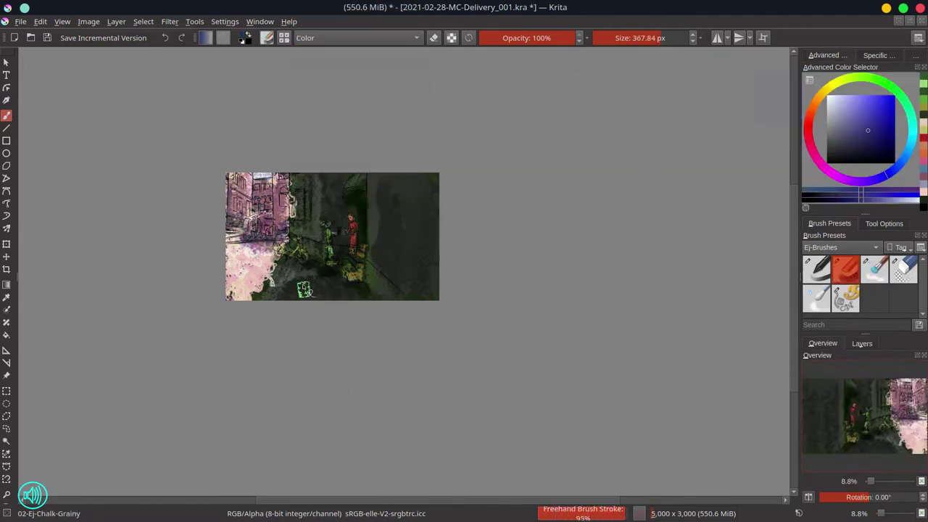
pyautogui.scroll(3, 304, 290)
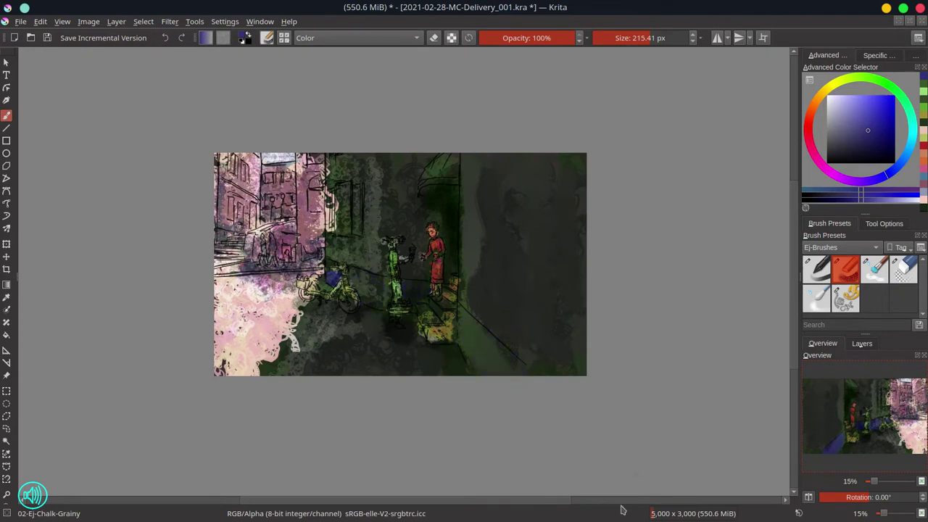
# Paint a blue-violet path along the street, then darken the pink building with dark red in Multiply
pyautogui.moveTo(356, 279)
pyautogui.mouseDown()
pyautogui.moveTo(417, 297)
pyautogui.moveTo(522, 373)
pyautogui.mouseUp()
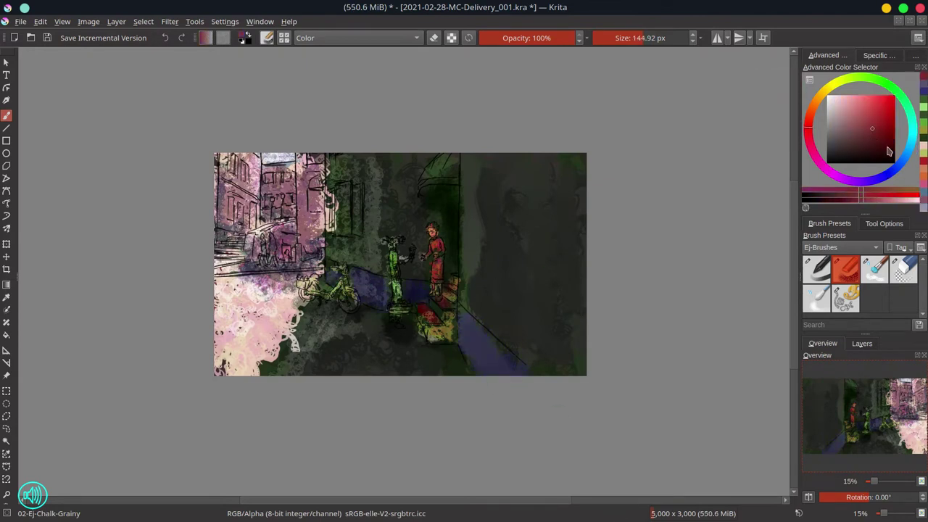
pyautogui.click(866, 143)
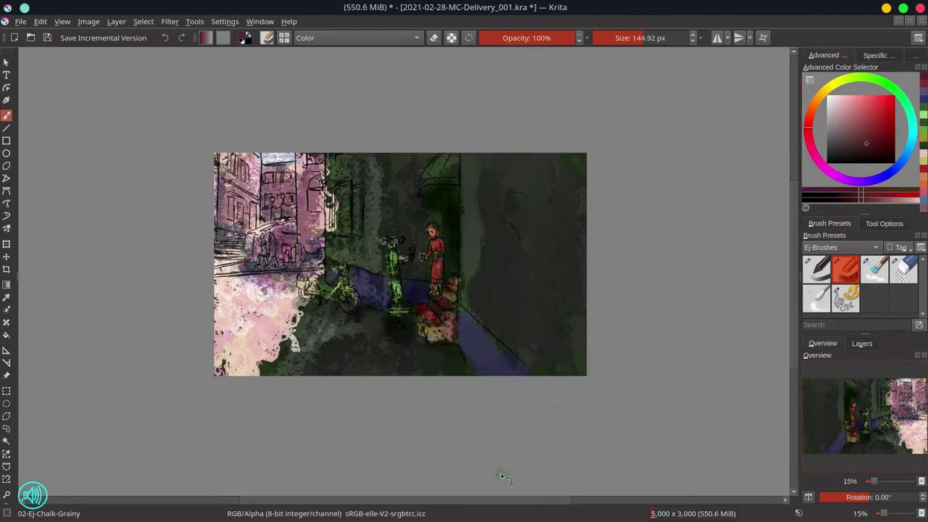
pyautogui.hotkey('ctrl', 's')
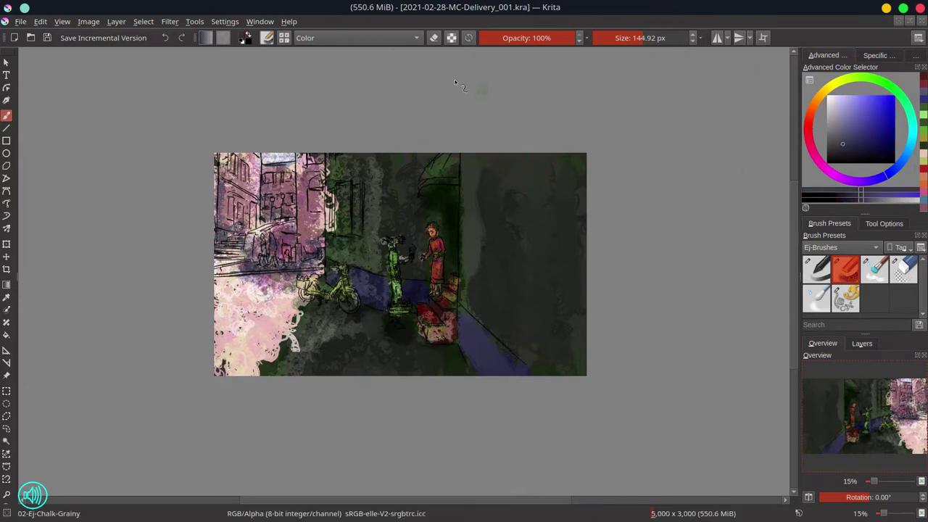
pyautogui.click(355, 38)
pyautogui.click(326, 73)
pyautogui.moveTo(232, 159); pyautogui.dragTo(253, 225)
pyautogui.moveTo(268, 174)
pyautogui.mouseDown()
pyautogui.moveTo(286, 210)
pyautogui.moveTo(287, 260)
pyautogui.mouseUp()
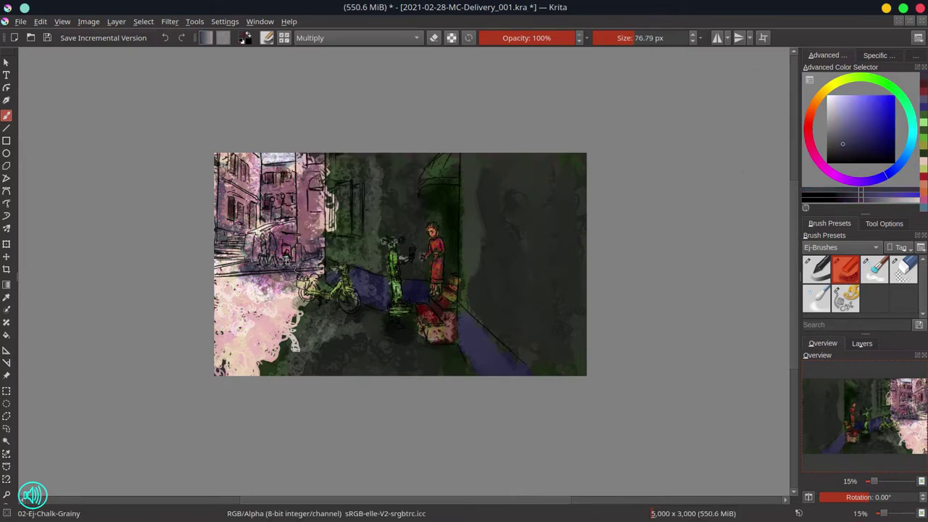
# In Normal blending, paint pink-red flowers at the robot's hand and save
pyautogui.hotkey('alt', 'shift', 'd')
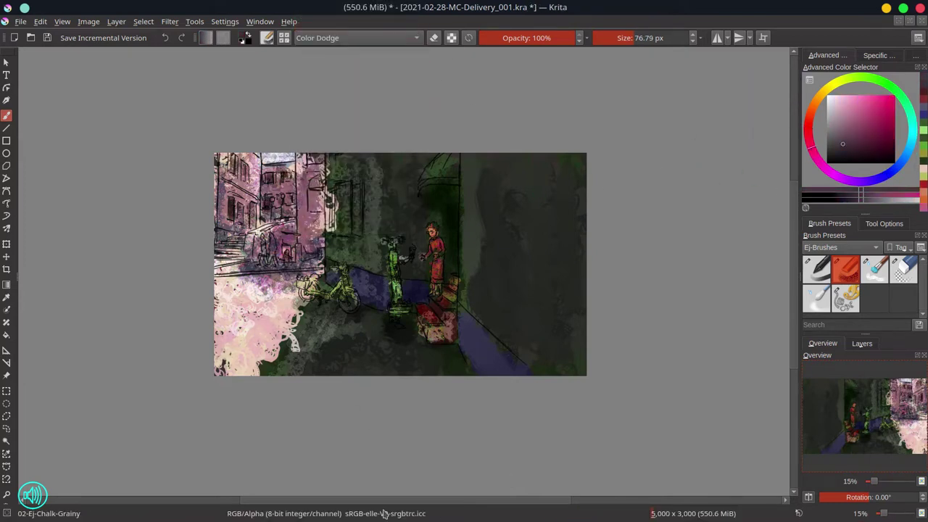
pyautogui.click(355, 38)
pyautogui.click(319, 22)
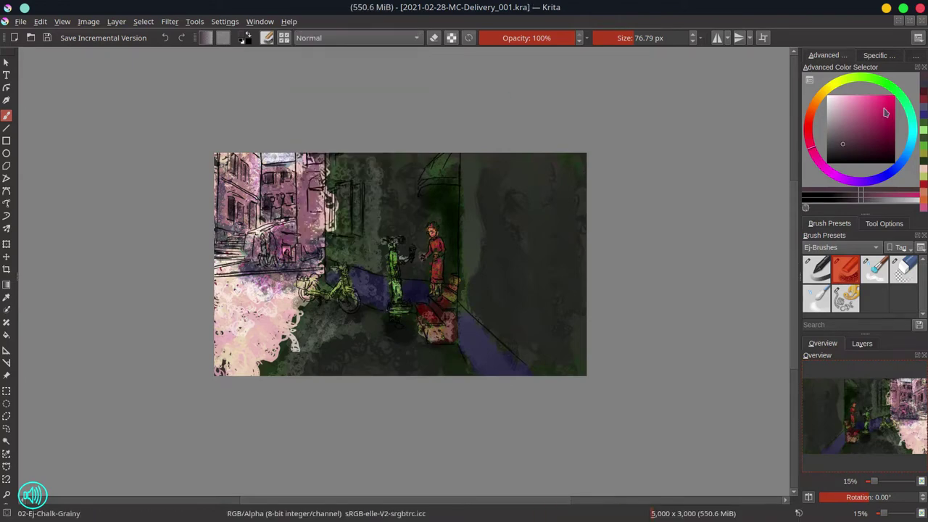
pyautogui.moveTo(393, 303); pyautogui.dragTo(408, 305)
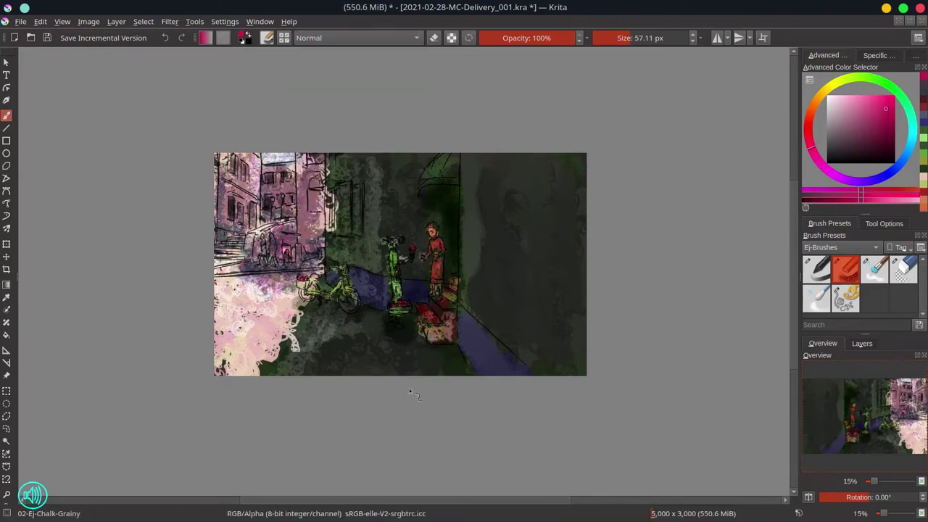
pyautogui.hotkey('ctrl', 's')
# Smudge dark tones into the lower left and the blue path, then darken the doorway grey-purple
pyautogui.press('/')
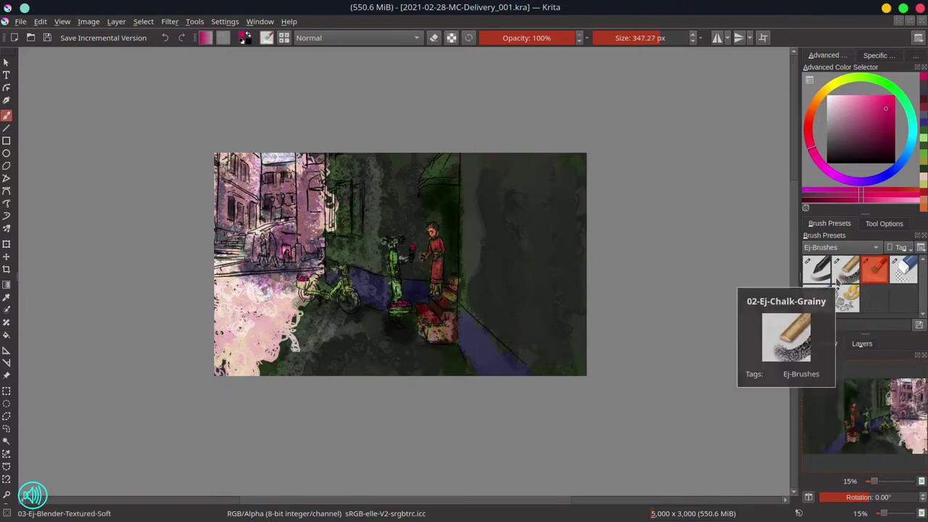
pyautogui.moveTo(328, 319)
pyautogui.mouseDown()
pyautogui.moveTo(301, 331)
pyautogui.moveTo(286, 355)
pyautogui.mouseUp()
pyautogui.press('[')
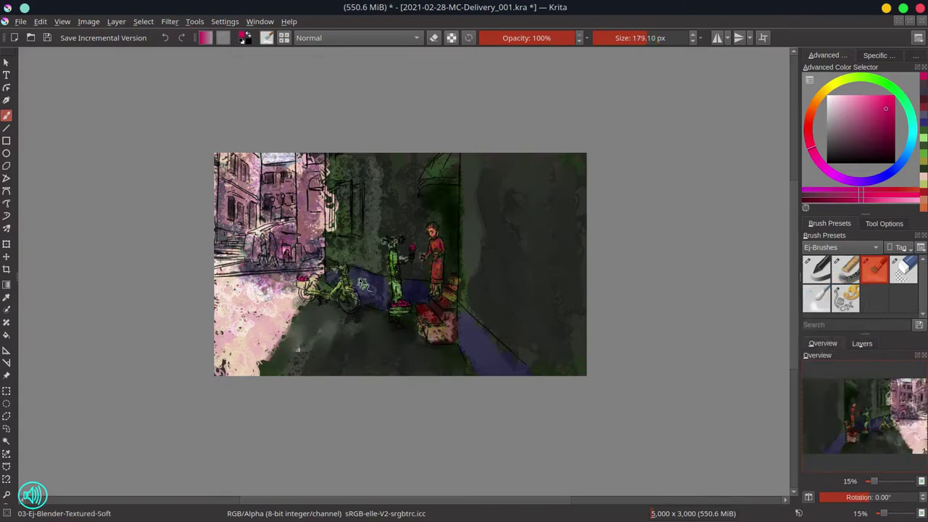
pyautogui.moveTo(362, 282)
pyautogui.mouseDown()
pyautogui.moveTo(408, 295)
pyautogui.moveTo(339, 226)
pyautogui.moveTo(336, 184)
pyautogui.moveTo(349, 231)
pyautogui.moveTo(360, 156)
pyautogui.mouseUp()
pyautogui.press('/')
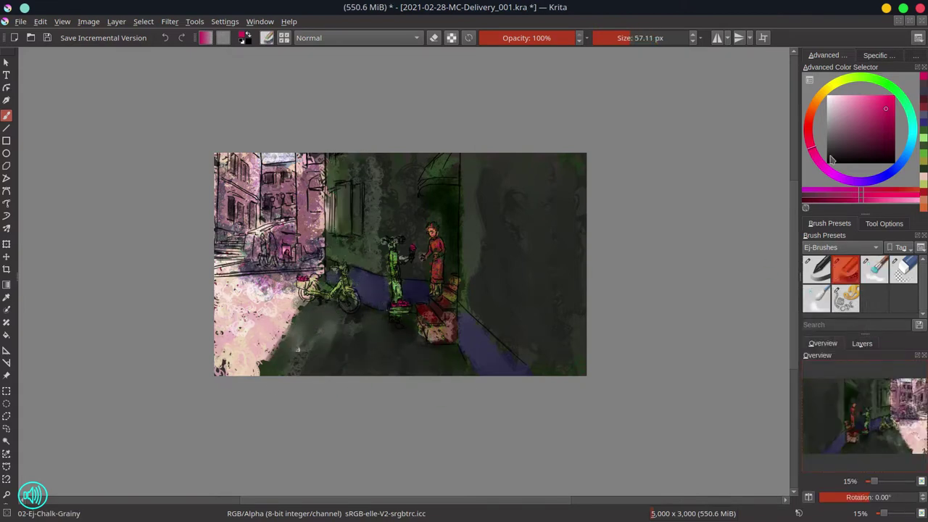
pyautogui.keyDown('ctrl'); pyautogui.click(343, 217); pyautogui.keyUp('ctrl')
pyautogui.moveTo(345, 187); pyautogui.dragTo(341, 239)
# Smooth the lower-left corner into soft pink with a larger blending brush and save a new version
pyautogui.press('/')
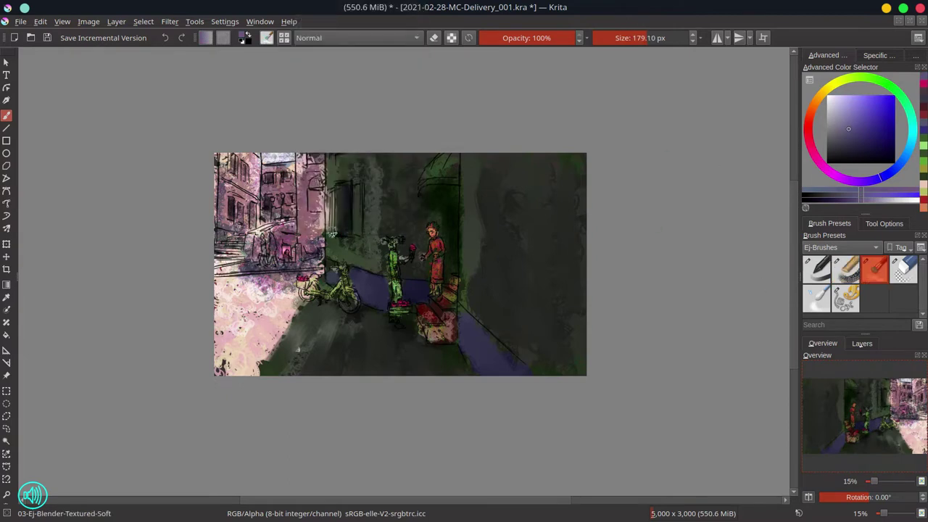
pyautogui.press(']')
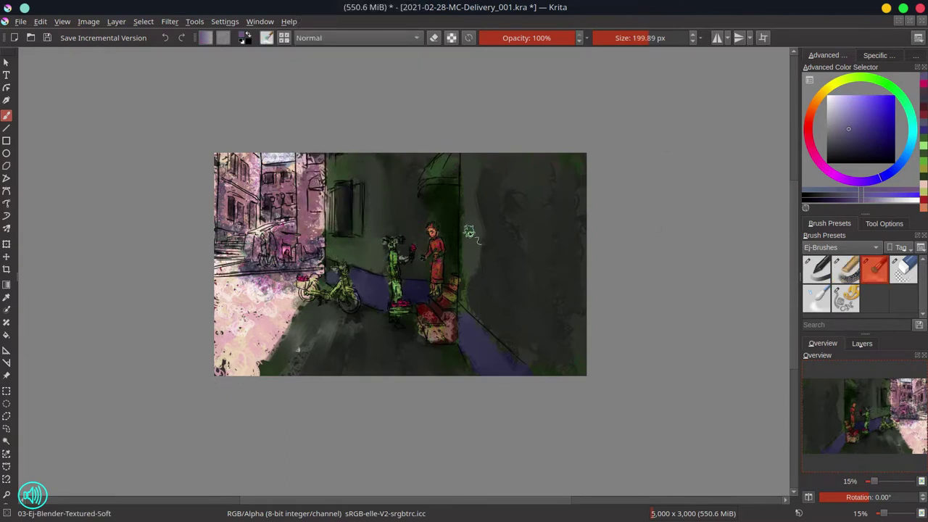
pyautogui.moveTo(232, 298)
pyautogui.mouseDown()
pyautogui.moveTo(284, 290)
pyautogui.moveTo(274, 323)
pyautogui.moveTo(233, 329)
pyautogui.moveTo(207, 305)
pyautogui.mouseUp()
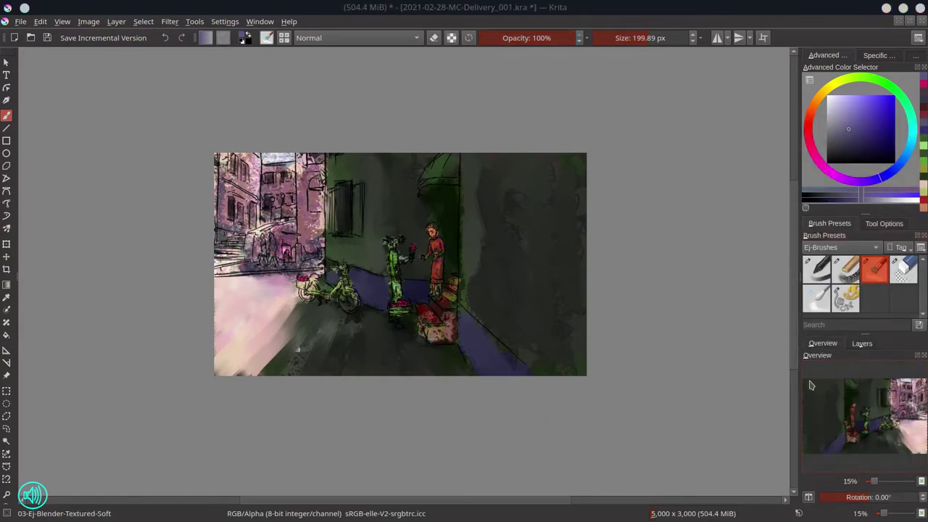
pyautogui.click(862, 342)
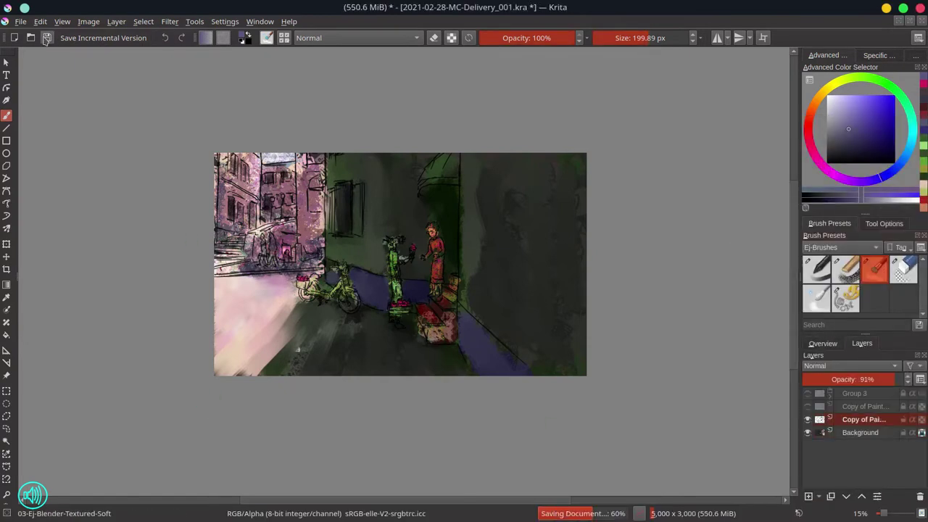
# Remove the duplicate Copy paint layer and save the painting
pyautogui.rightClick(863, 419)
pyautogui.click(790, 238)
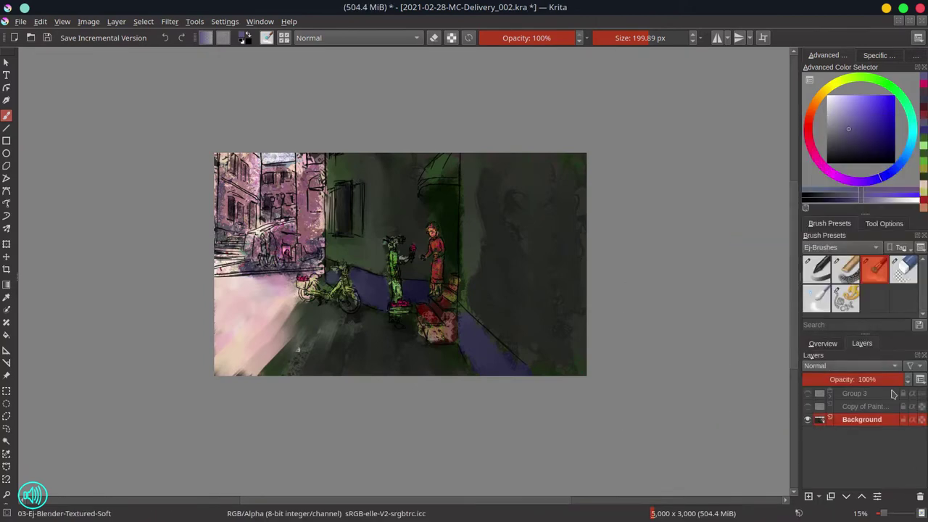
pyautogui.click(823, 343)
pyautogui.hotkey('ctrl', 's')
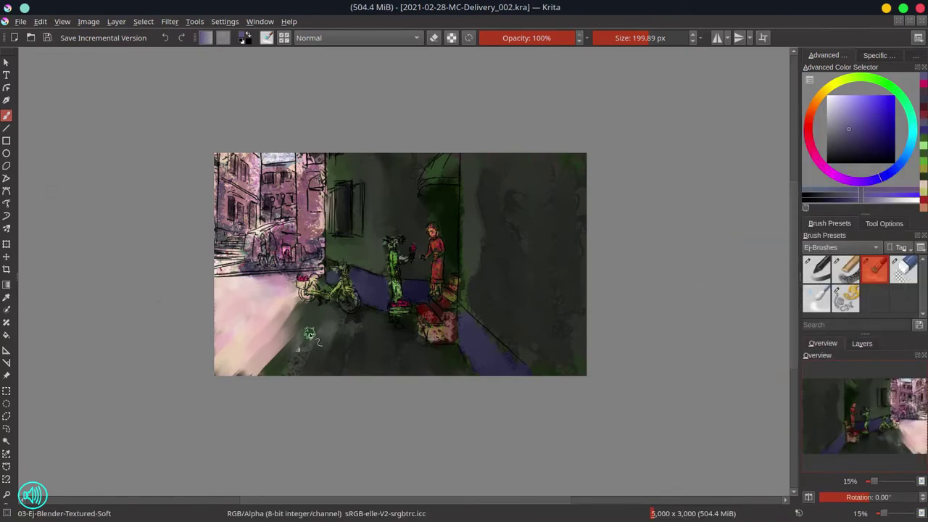
pyautogui.scroll(5, 297, 350)
# Blend and brighten the building top, then add and soften a dark stroke along the left edge
pyautogui.moveTo(319, 145); pyautogui.dragTo(366, 138)
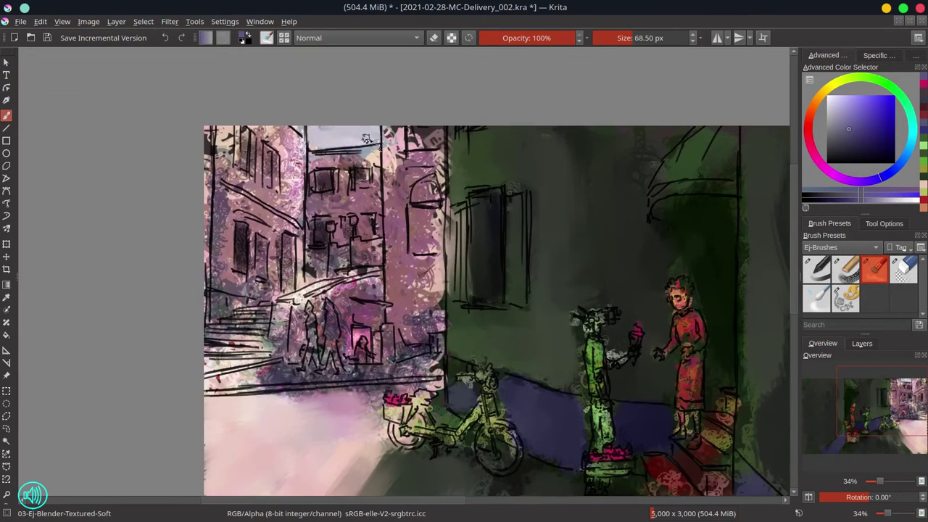
pyautogui.moveTo(250, 145)
pyautogui.mouseDown()
pyautogui.moveTo(246, 163)
pyautogui.moveTo(272, 182)
pyautogui.mouseUp()
pyautogui.press('/')
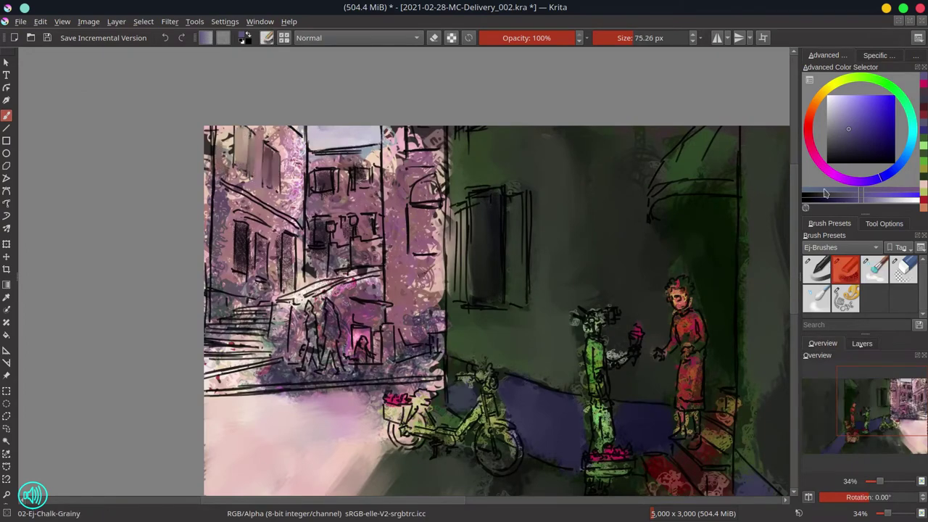
pyautogui.moveTo(209, 131); pyautogui.dragTo(206, 319)
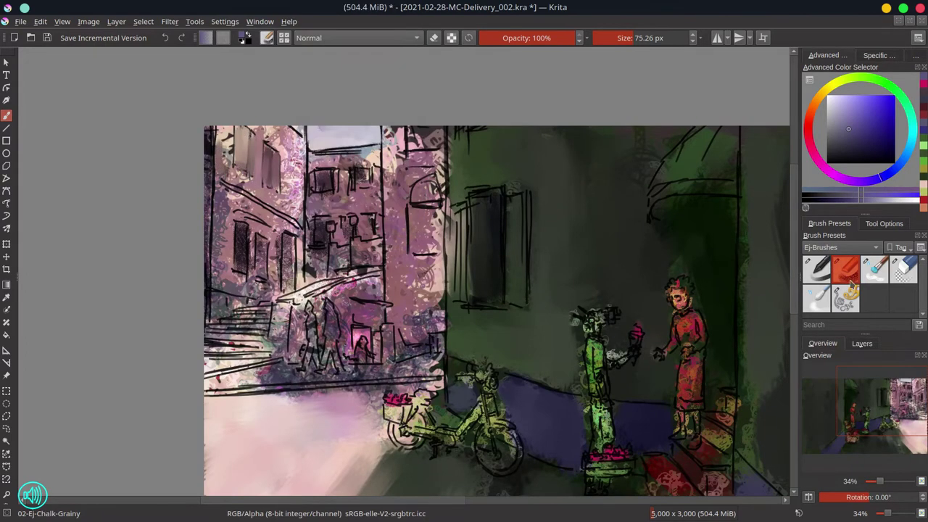
pyautogui.press('/')
pyautogui.moveTo(211, 127); pyautogui.dragTo(209, 316)
pyautogui.moveTo(214, 185)
pyautogui.mouseDown()
pyautogui.moveTo(280, 228)
pyautogui.moveTo(210, 232)
pyautogui.mouseUp()
# Using dark violet, smooth the top-left building, the stairs and the middle building's windows and wall
pyautogui.keyDown('ctrl'); pyautogui.click(205, 226); pyautogui.keyUp('ctrl')
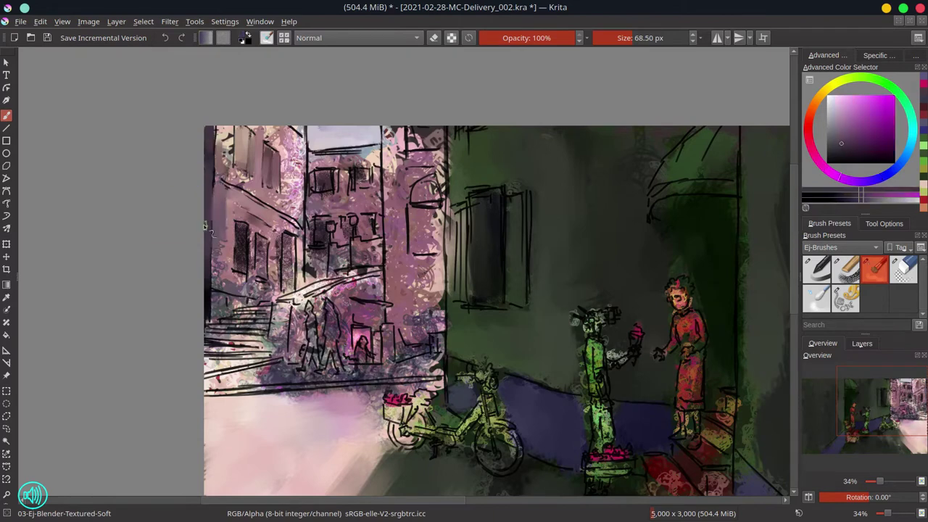
pyautogui.keyDown('ctrl'); pyautogui.click(207, 225); pyautogui.keyUp('ctrl')
pyautogui.moveTo(217, 181)
pyautogui.mouseDown()
pyautogui.moveTo(232, 128)
pyautogui.moveTo(221, 167)
pyautogui.mouseUp()
pyautogui.moveTo(261, 127)
pyautogui.mouseDown()
pyautogui.moveTo(294, 217)
pyautogui.moveTo(256, 236)
pyautogui.moveTo(247, 275)
pyautogui.moveTo(276, 218)
pyautogui.moveTo(225, 290)
pyautogui.moveTo(294, 216)
pyautogui.moveTo(303, 282)
pyautogui.mouseUp()
pyautogui.moveTo(290, 189); pyautogui.dragTo(303, 133)
pyautogui.moveTo(225, 308); pyautogui.dragTo(250, 302)
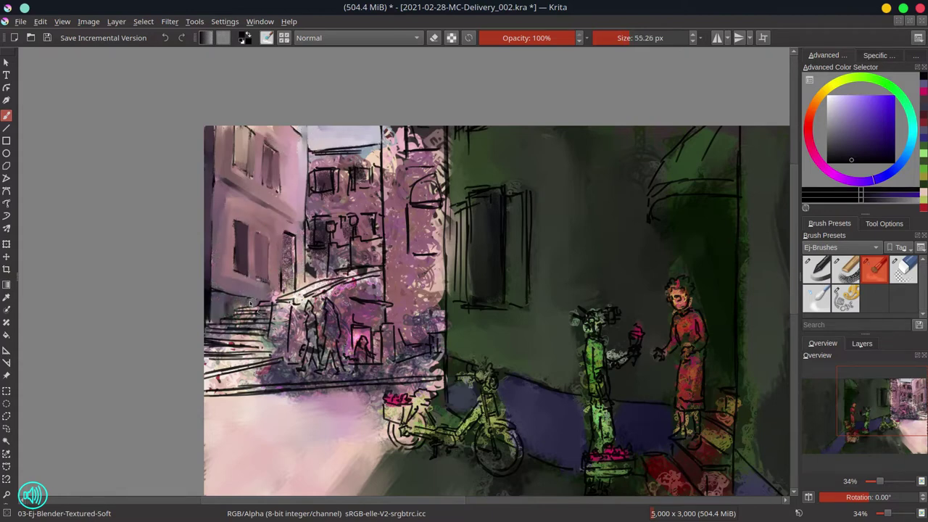
pyautogui.moveTo(315, 284)
pyautogui.mouseDown()
pyautogui.moveTo(321, 253)
pyautogui.moveTo(316, 239)
pyautogui.moveTo(344, 233)
pyautogui.moveTo(380, 206)
pyautogui.moveTo(323, 207)
pyautogui.moveTo(321, 184)
pyautogui.moveTo(348, 201)
pyautogui.moveTo(354, 151)
pyautogui.moveTo(344, 153)
pyautogui.moveTo(365, 174)
pyautogui.moveTo(379, 155)
pyautogui.moveTo(364, 210)
pyautogui.moveTo(375, 191)
pyautogui.moveTo(378, 210)
pyautogui.moveTo(384, 149)
pyautogui.mouseUp()
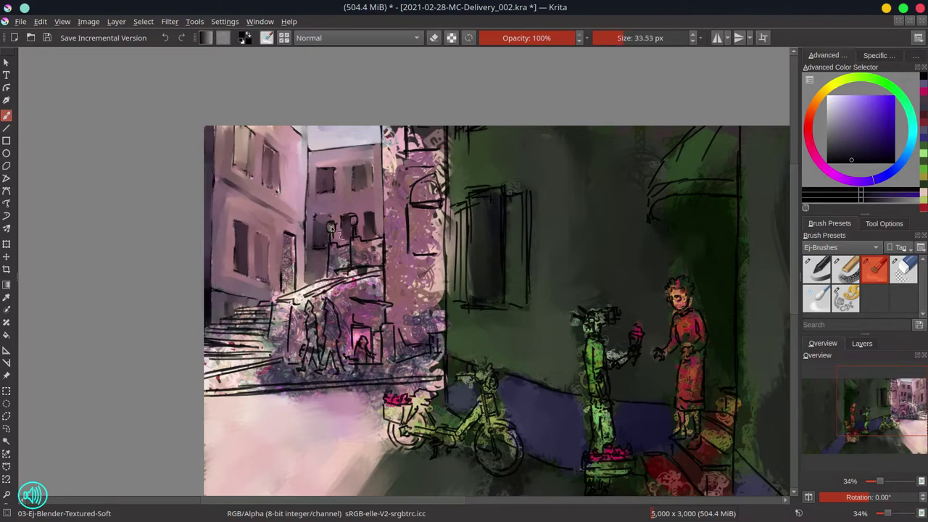
pyautogui.moveTo(349, 265)
pyautogui.mouseDown()
pyautogui.moveTo(373, 248)
pyautogui.moveTo(376, 267)
pyautogui.moveTo(340, 252)
pyautogui.moveTo(329, 285)
pyautogui.moveTo(375, 278)
pyautogui.moveTo(326, 283)
pyautogui.mouseUp()
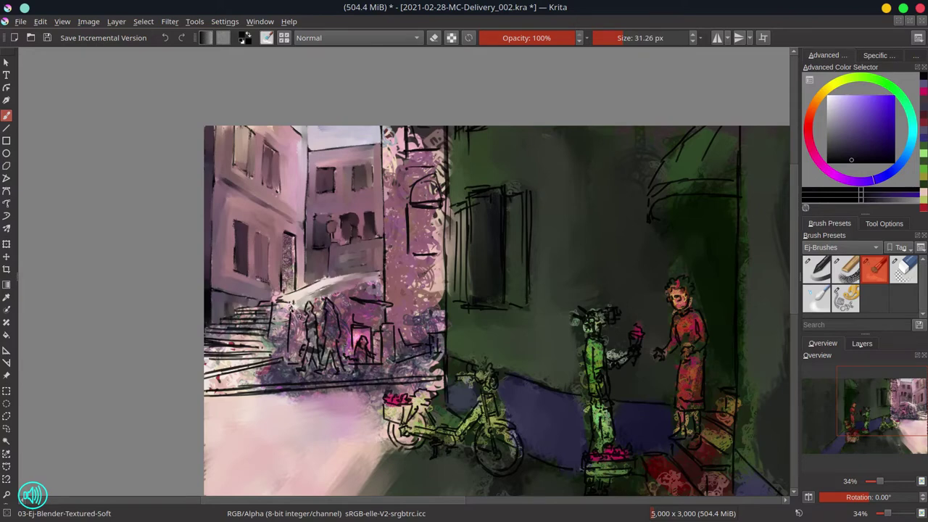
pyautogui.press('/')
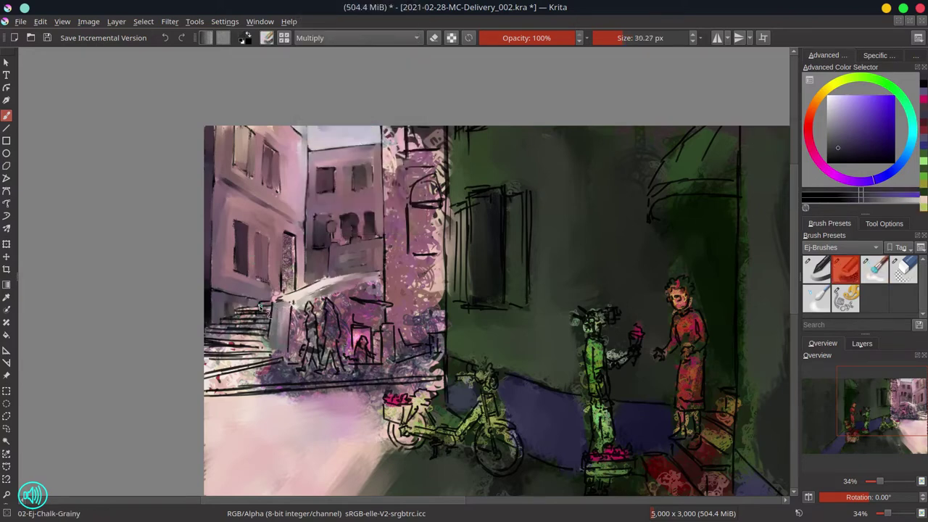
# Retrace the stair steps and street-edge lines in dark chalk, then smooth them
pyautogui.moveTo(259, 307); pyautogui.dragTo(209, 341)
pyautogui.moveTo(276, 353); pyautogui.dragTo(206, 398)
pyautogui.moveTo(435, 377); pyautogui.dragTo(268, 395)
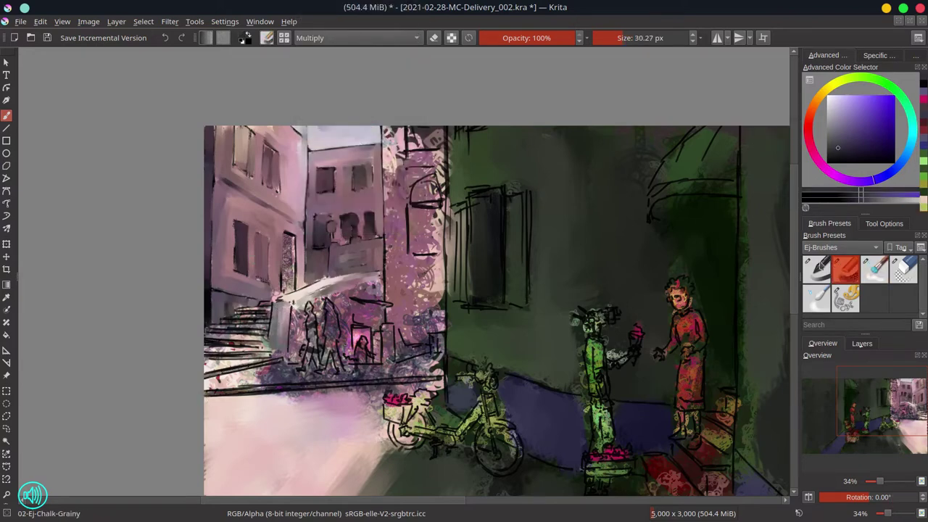
pyautogui.press('/')
pyautogui.moveTo(243, 308)
pyautogui.mouseDown()
pyautogui.moveTo(208, 342)
pyautogui.moveTo(250, 351)
pyautogui.moveTo(275, 311)
pyautogui.moveTo(210, 359)
pyautogui.moveTo(221, 367)
pyautogui.moveTo(211, 363)
pyautogui.moveTo(279, 365)
pyautogui.moveTo(262, 365)
pyautogui.moveTo(257, 378)
pyautogui.moveTo(286, 368)
pyautogui.moveTo(367, 377)
pyautogui.moveTo(444, 370)
pyautogui.mouseUp()
pyautogui.press(']')
pyautogui.press(']')
pyautogui.press(']')
pyautogui.moveTo(217, 395); pyautogui.dragTo(370, 397)
# Pick a light pink, save, then soften the pedestrians and lighten the storefront beside the doorway
pyautogui.press('/')
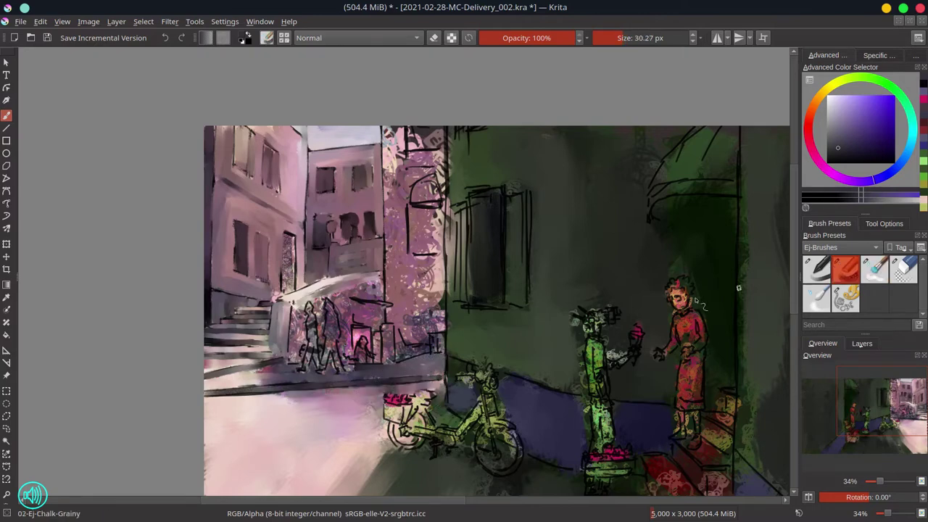
pyautogui.keyDown('ctrl'); pyautogui.click(439, 402); pyautogui.keyUp('ctrl')
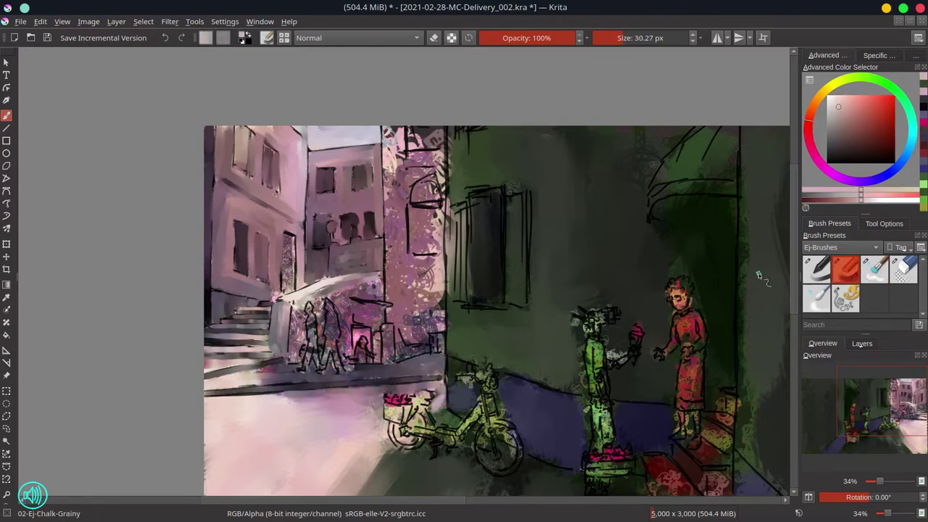
pyautogui.hotkey('ctrl', 's')
pyautogui.press('/')
pyautogui.moveTo(296, 312); pyautogui.dragTo(305, 344)
pyautogui.moveTo(315, 297)
pyautogui.mouseDown()
pyautogui.moveTo(328, 338)
pyautogui.moveTo(303, 358)
pyautogui.moveTo(351, 316)
pyautogui.moveTo(334, 294)
pyautogui.mouseUp()
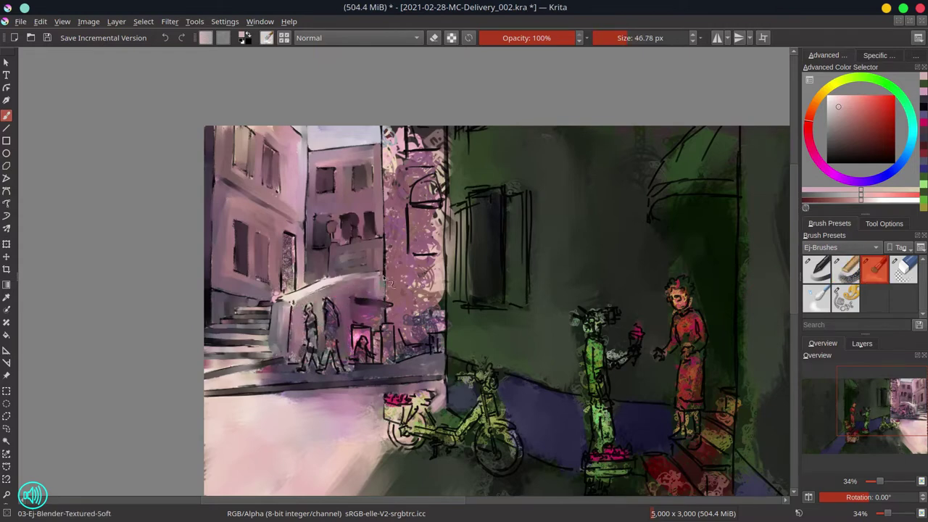
pyautogui.press(']')
pyautogui.moveTo(377, 352)
pyautogui.mouseDown()
pyautogui.moveTo(414, 360)
pyautogui.moveTo(411, 333)
pyautogui.moveTo(438, 304)
pyautogui.moveTo(436, 343)
pyautogui.moveTo(367, 346)
pyautogui.mouseUp()
# Paint over the vine wall in pink, the small figure in grey, and the window in dark grey-green
pyautogui.press('[')
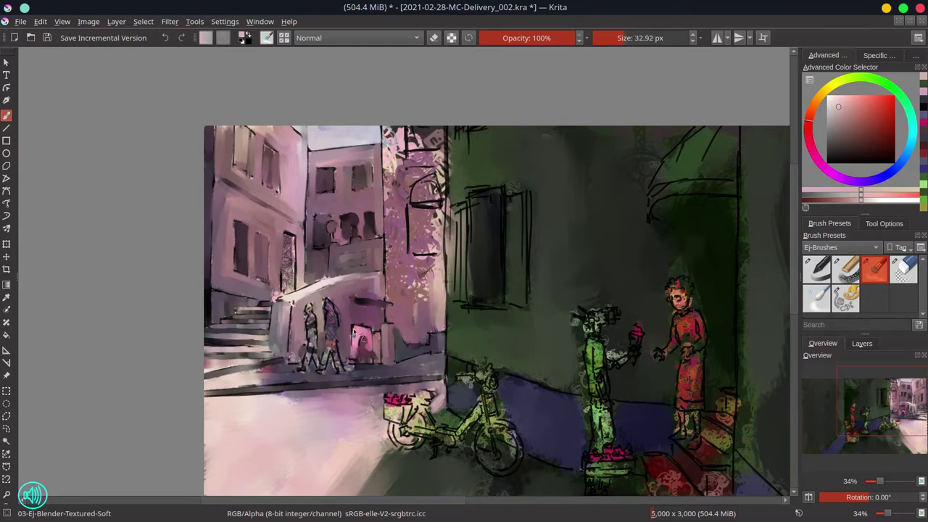
pyautogui.press(']')
pyautogui.moveTo(406, 218)
pyautogui.mouseDown()
pyautogui.moveTo(432, 184)
pyautogui.moveTo(424, 158)
pyautogui.moveTo(414, 177)
pyautogui.moveTo(388, 166)
pyautogui.moveTo(402, 131)
pyautogui.moveTo(399, 224)
pyautogui.moveTo(426, 274)
pyautogui.moveTo(435, 269)
pyautogui.moveTo(403, 273)
pyautogui.moveTo(426, 325)
pyautogui.moveTo(418, 145)
pyautogui.moveTo(433, 169)
pyautogui.moveTo(402, 161)
pyautogui.mouseUp()
pyautogui.moveTo(289, 254)
pyautogui.mouseDown()
pyautogui.moveTo(285, 291)
pyautogui.moveTo(290, 239)
pyautogui.mouseUp()
pyautogui.press('[')
pyautogui.press('[')
pyautogui.press('[')
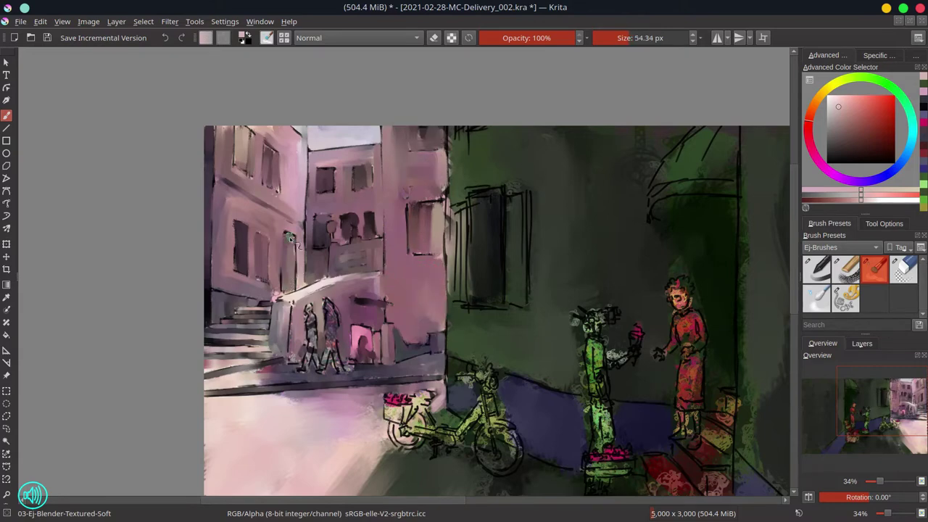
pyautogui.press('[')
pyautogui.press('[')
pyautogui.moveTo(313, 310)
pyautogui.mouseDown()
pyautogui.moveTo(311, 356)
pyautogui.moveTo(325, 370)
pyautogui.mouseUp()
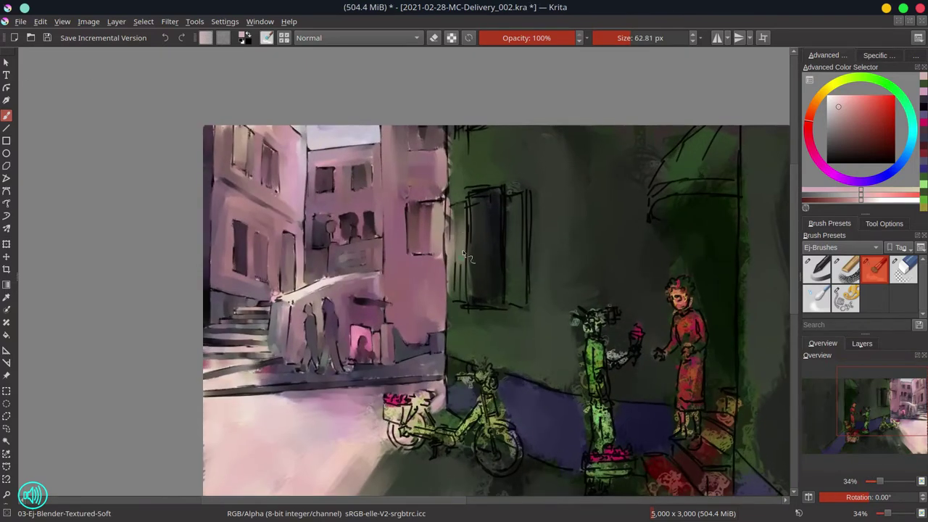
pyautogui.press(']')
pyautogui.moveTo(478, 187)
pyautogui.mouseDown()
pyautogui.moveTo(525, 192)
pyautogui.moveTo(508, 195)
pyautogui.moveTo(474, 283)
pyautogui.moveTo(490, 211)
pyautogui.moveTo(462, 209)
pyautogui.moveTo(477, 284)
pyautogui.moveTo(467, 309)
pyautogui.mouseUp()
pyautogui.moveTo(527, 297); pyautogui.dragTo(528, 221)
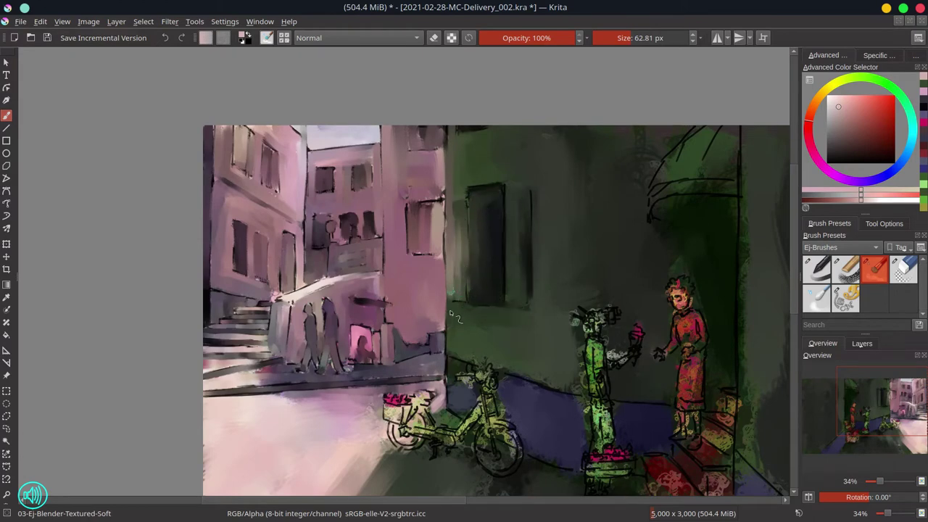
# Zoom out to the whole scene with a roughly 200 px brush and switch to the Chalk-Grainy preset
pyautogui.press(']')
pyautogui.press(']')
pyautogui.press(']')
pyautogui.moveTo(527, 479); pyautogui.dragTo(502, 421)
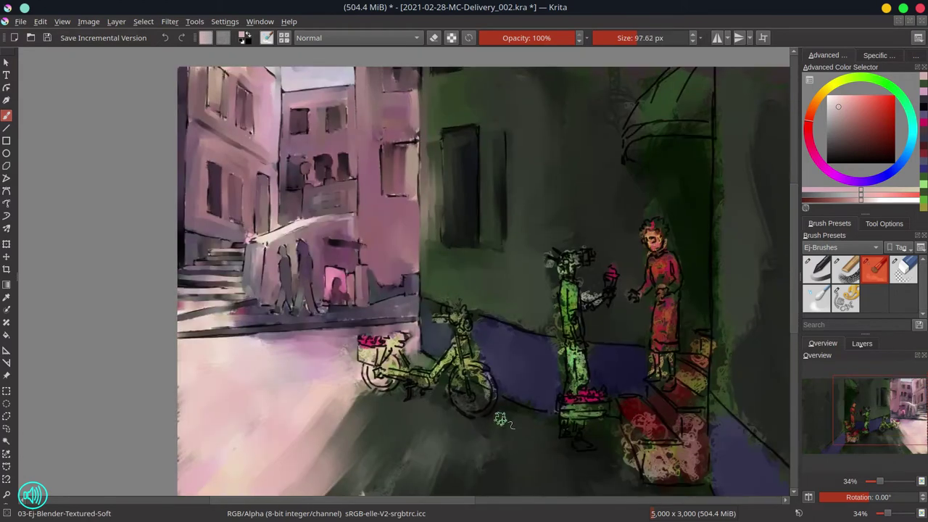
pyautogui.press(']')
pyautogui.press(']')
pyautogui.press(']')
pyautogui.press(']')
pyautogui.press(']')
pyautogui.press('-')
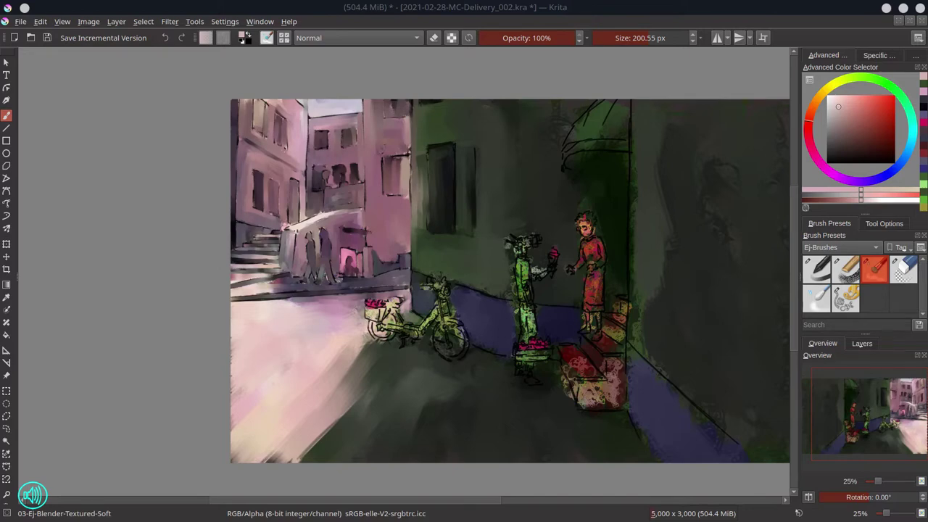
pyautogui.press('/')
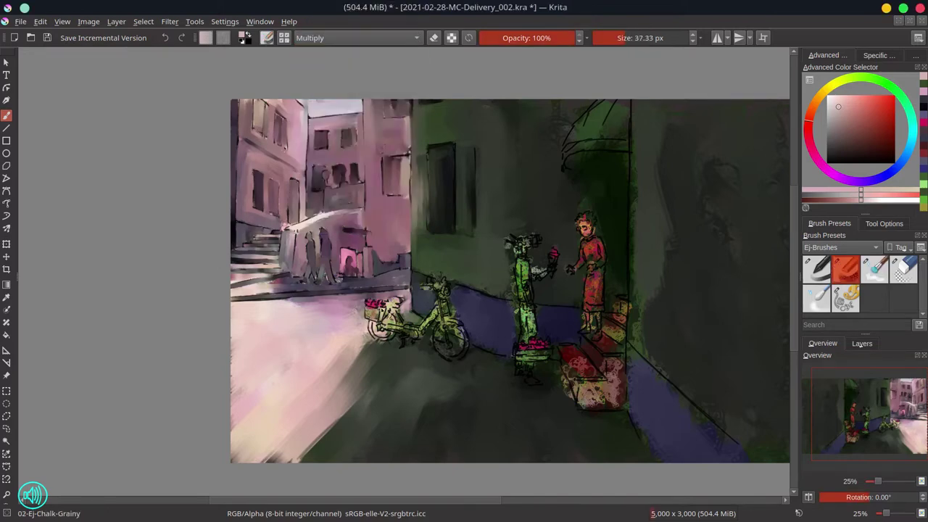
pyautogui.click(356, 38)
# Tint with a saturated red in Color mode, then pick a dark blue from the painting
pyautogui.click(337, 14)
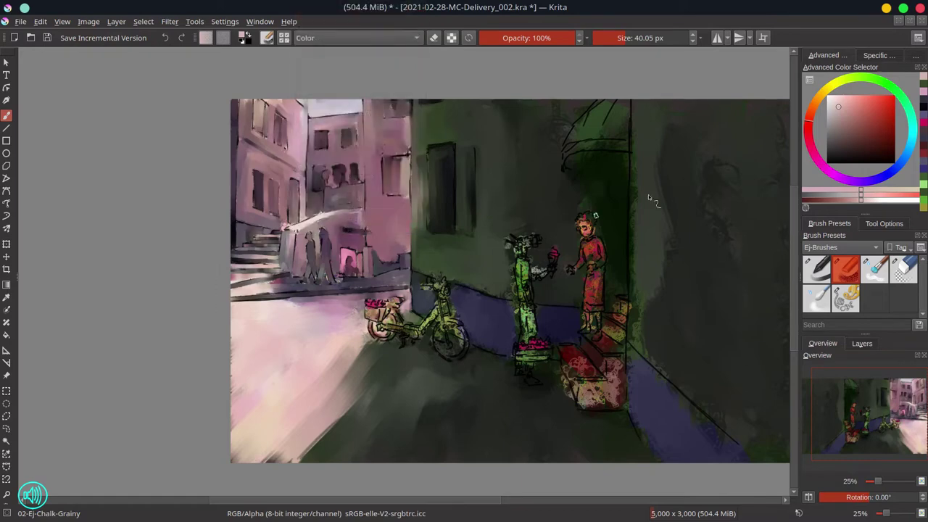
pyautogui.keyDown('ctrl'); pyautogui.click(398, 310); pyautogui.keyUp('ctrl')
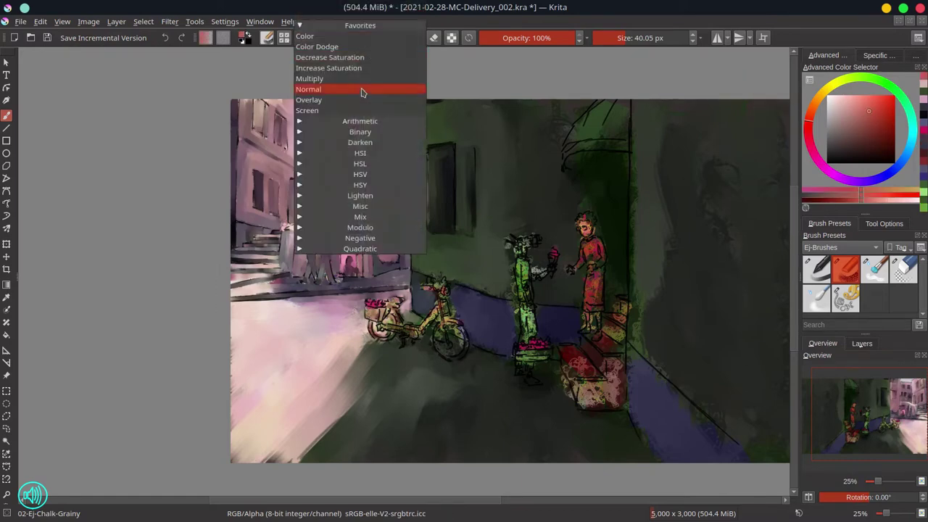
pyautogui.press('/')
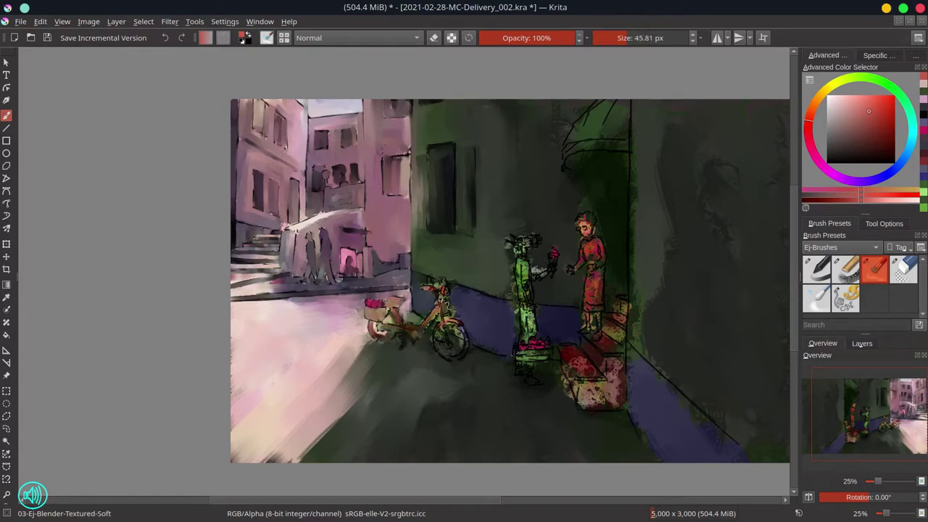
pyautogui.keyDown('ctrl'); pyautogui.click(439, 298); pyautogui.keyUp('ctrl')
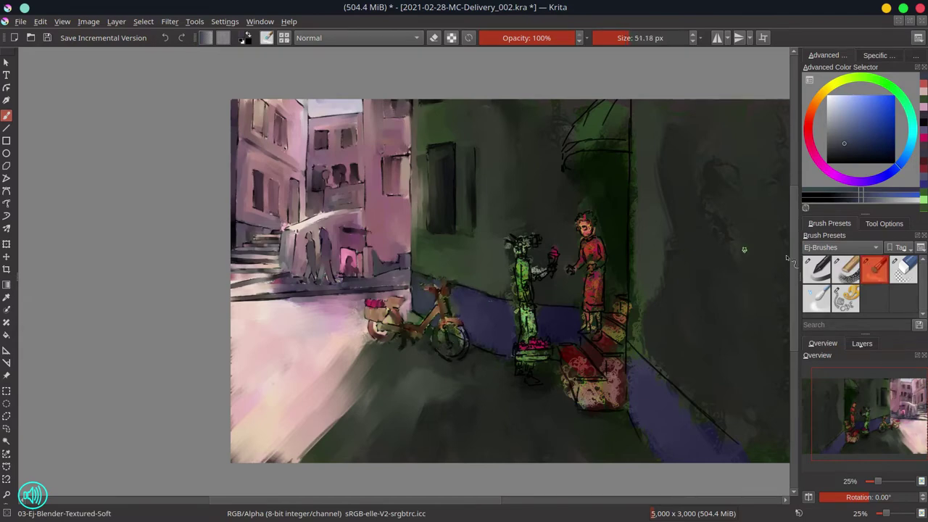
pyautogui.click(877, 268)
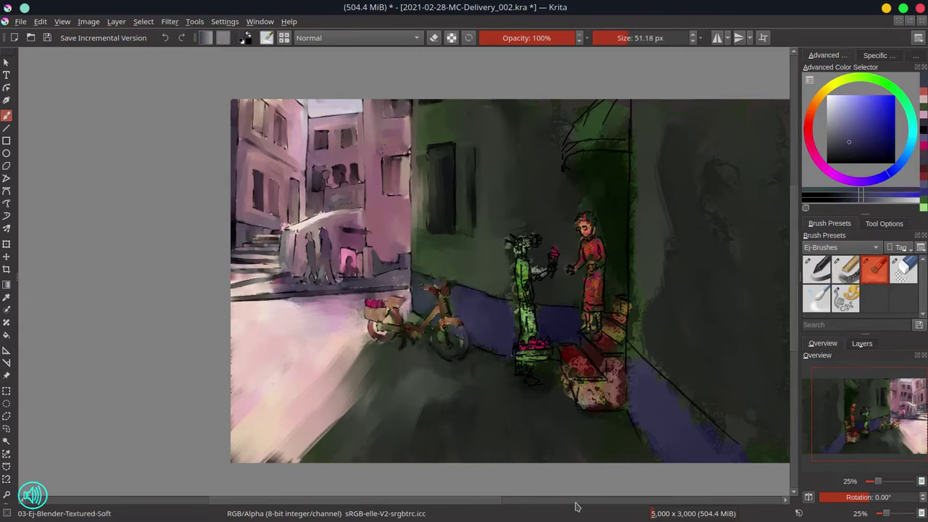
# Resize the brush and zoom in on the robot and old woman
pyautogui.moveTo(572, 197); pyautogui.dragTo(438, 210)
pyautogui.moveTo(522, 157); pyautogui.dragTo(525, 208)
pyautogui.moveTo(667, 404); pyautogui.dragTo(625, 347)
pyautogui.moveTo(456, 380)
pyautogui.mouseDown()
pyautogui.moveTo(468, 338)
pyautogui.moveTo(470, 407)
pyautogui.moveTo(499, 366)
pyautogui.mouseUp()
pyautogui.moveTo(328, 204); pyautogui.dragTo(358, 276)
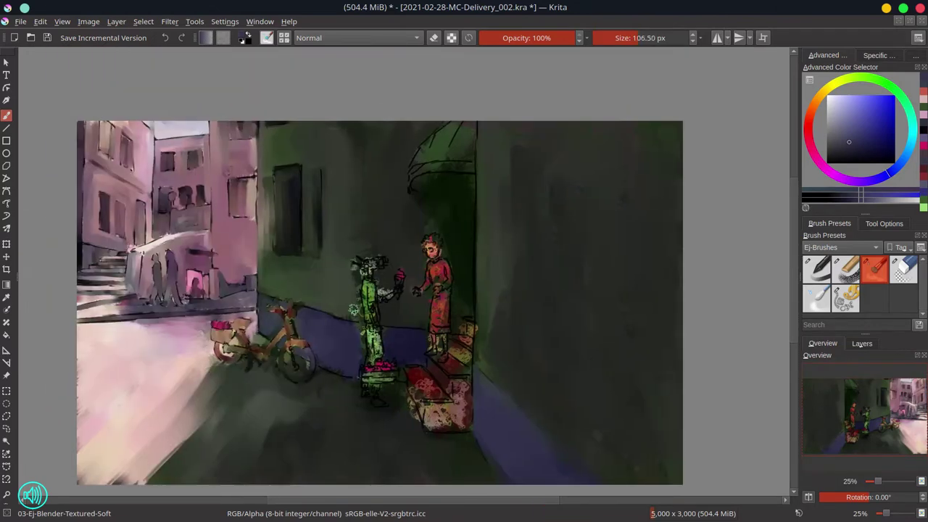
pyautogui.moveTo(358, 348)
pyautogui.mouseDown()
pyautogui.moveTo(434, 389)
pyautogui.moveTo(406, 387)
pyautogui.moveTo(433, 410)
pyautogui.moveTo(439, 393)
pyautogui.moveTo(399, 386)
pyautogui.moveTo(439, 445)
pyautogui.moveTo(474, 425)
pyautogui.moveTo(488, 445)
pyautogui.moveTo(473, 456)
pyautogui.moveTo(498, 482)
pyautogui.mouseUp()
# Sample the salmon red of the woman's dress with the Chalk-Grainy brush and save the painting
pyautogui.press('/')
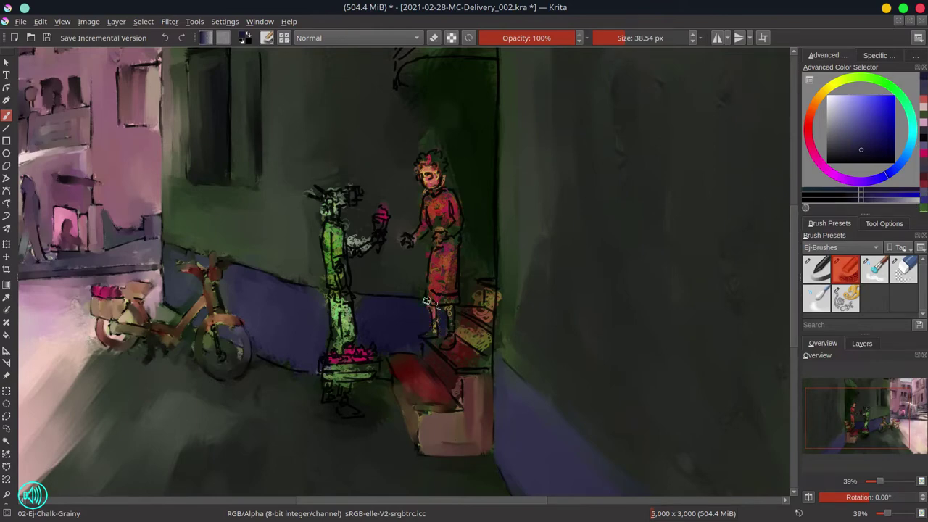
pyautogui.keyDown('ctrl'); pyautogui.click(427, 193); pyautogui.keyUp('ctrl')
pyautogui.keyDown('ctrl'); pyautogui.click(439, 236); pyautogui.keyUp('ctrl')
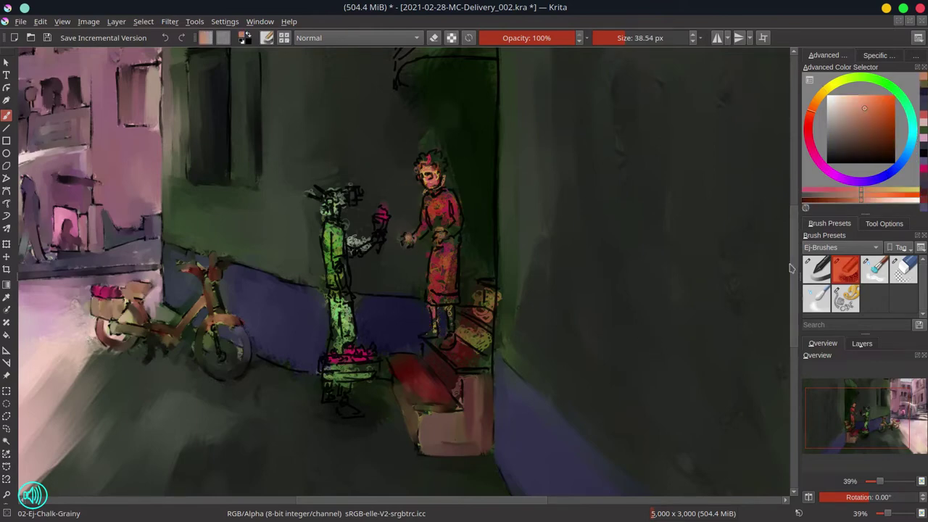
pyautogui.hotkey('ctrl', 's')
# Smear the stairs below the woman smooth with a larger Blender-Textured-Soft brush
pyautogui.press('/')
pyautogui.click(432, 355)
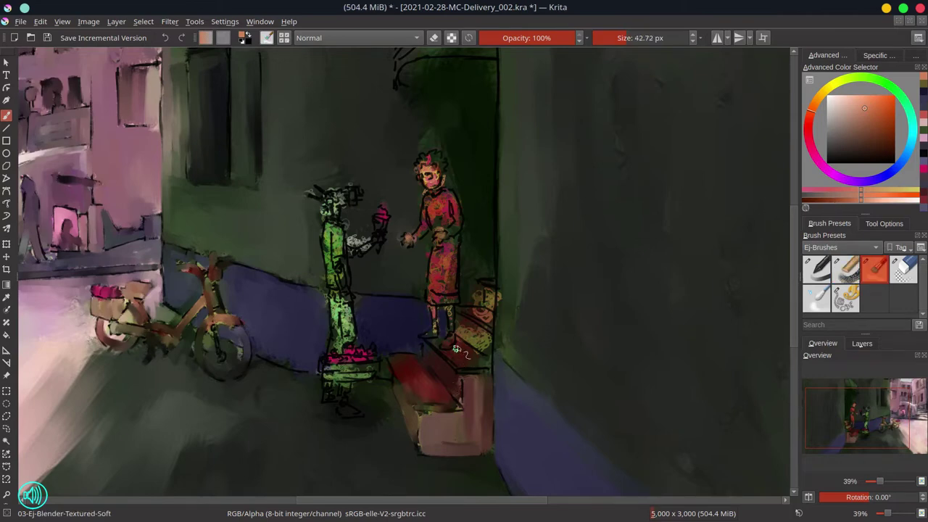
pyautogui.press(']')
pyautogui.moveTo(475, 351); pyautogui.dragTo(493, 284)
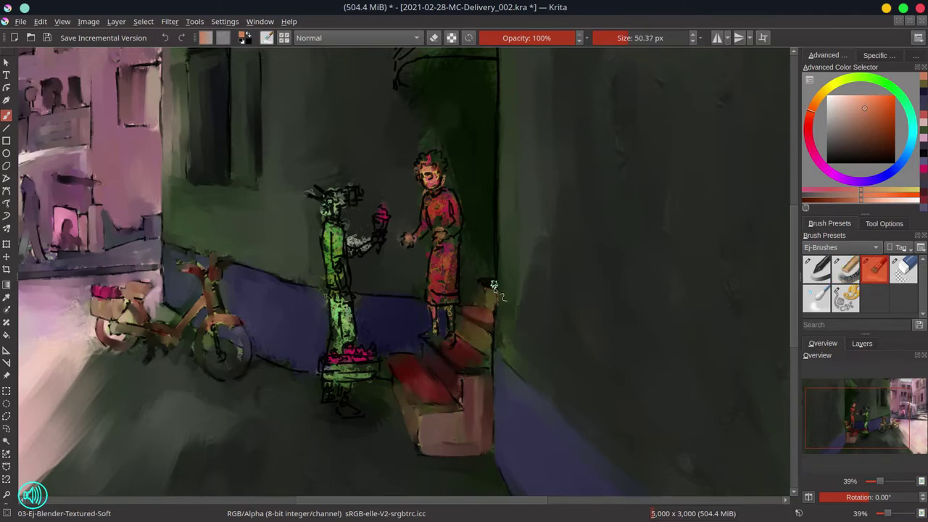
# Blend the robot smooth: pink base, speckled legs, torso, arm, head and hat lines
pyautogui.keyDown('ctrl'); pyautogui.click(337, 356); pyautogui.keyUp('ctrl')
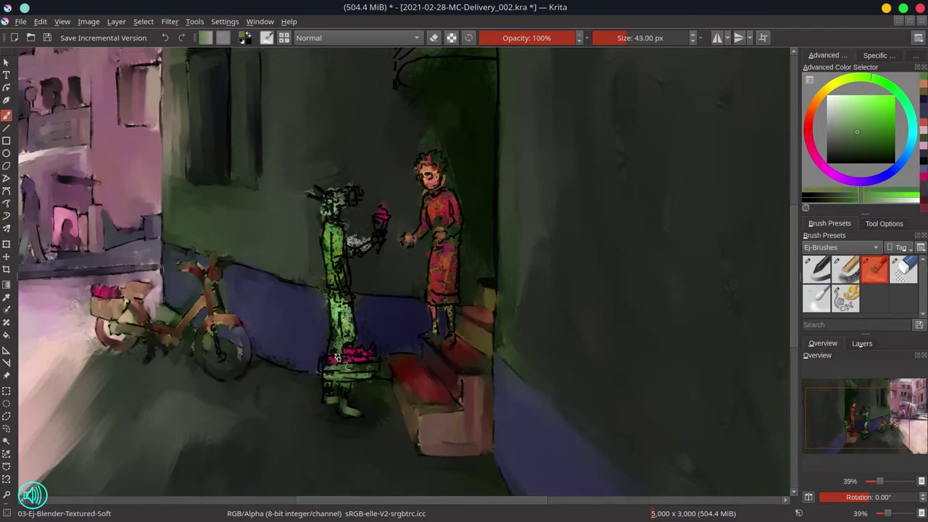
pyautogui.moveTo(325, 374)
pyautogui.mouseDown()
pyautogui.moveTo(365, 372)
pyautogui.moveTo(330, 392)
pyautogui.mouseUp()
pyautogui.press('[')
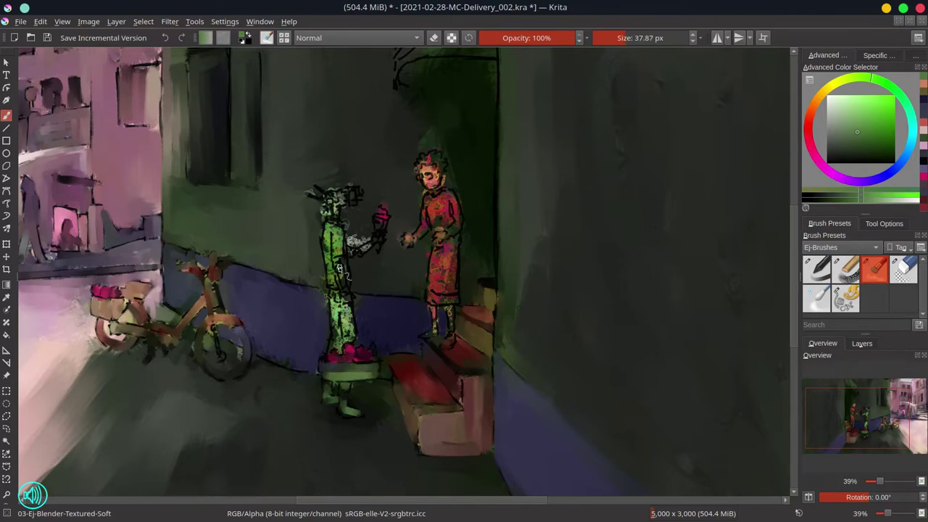
pyautogui.moveTo(353, 310)
pyautogui.mouseDown()
pyautogui.moveTo(330, 263)
pyautogui.moveTo(342, 235)
pyautogui.moveTo(349, 281)
pyautogui.moveTo(336, 261)
pyautogui.moveTo(358, 239)
pyautogui.moveTo(352, 255)
pyautogui.moveTo(372, 248)
pyautogui.moveTo(378, 216)
pyautogui.mouseUp()
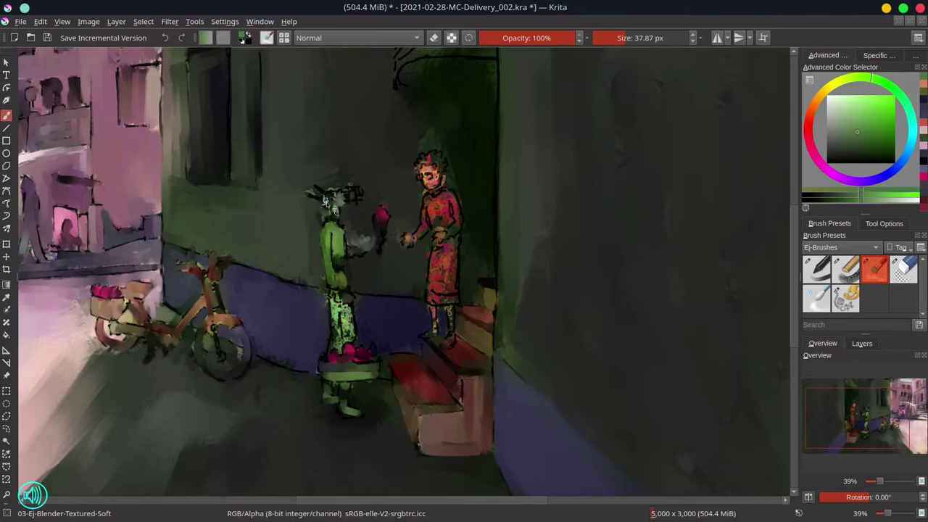
pyautogui.moveTo(326, 203); pyautogui.dragTo(354, 198)
pyautogui.moveTo(355, 335)
pyautogui.mouseDown()
pyautogui.moveTo(337, 299)
pyautogui.moveTo(348, 327)
pyautogui.mouseUp()
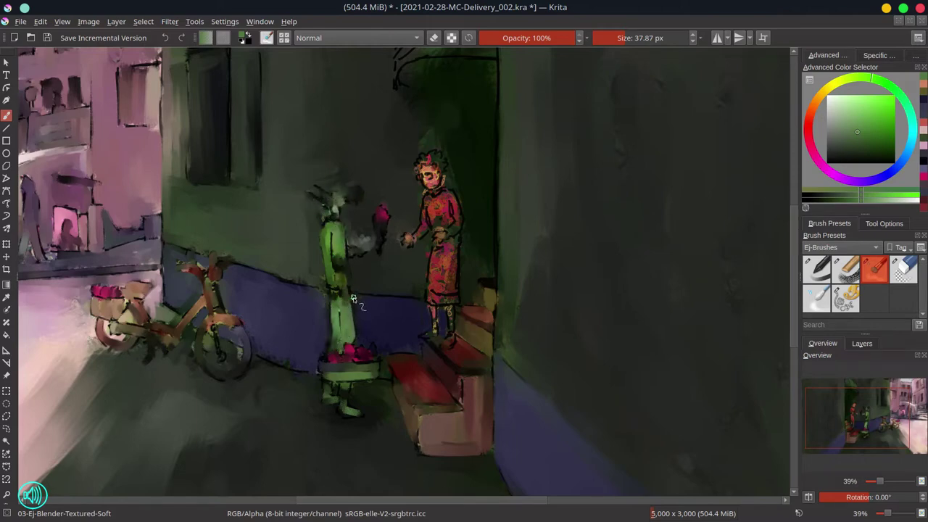
# Paint light grey hair on the old woman and blend her patterned torso smooth
pyautogui.keyDown('ctrl'); pyautogui.click(430, 161); pyautogui.keyUp('ctrl')
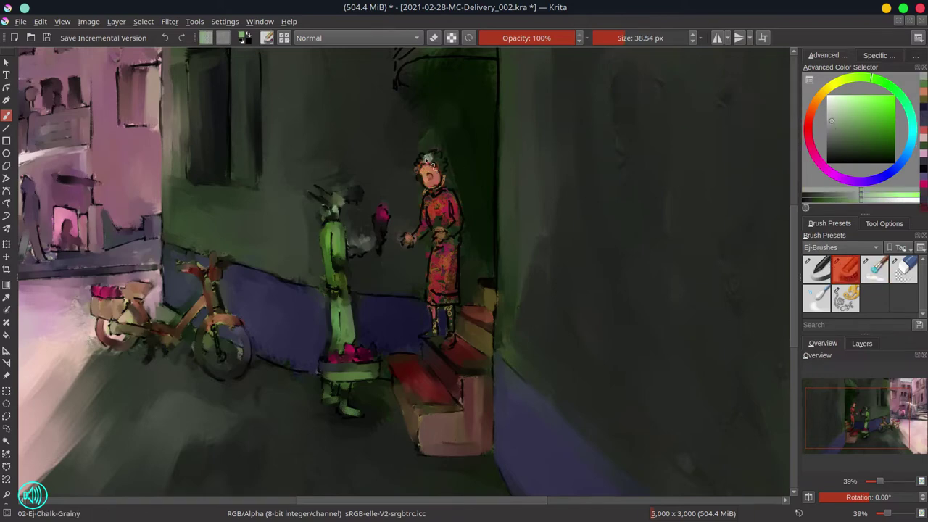
pyautogui.moveTo(426, 158); pyautogui.dragTo(443, 169)
pyautogui.press('[')
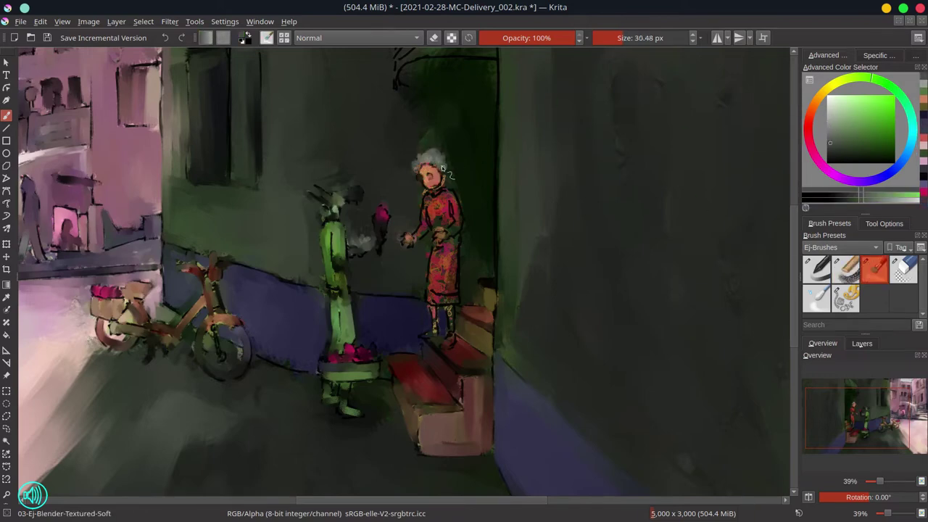
pyautogui.moveTo(438, 203); pyautogui.dragTo(443, 232)
# Paint the woman's skirt smooth red down to her feet with the soft blender
pyautogui.keyDown('ctrl'); pyautogui.click(438, 221); pyautogui.keyUp('ctrl')
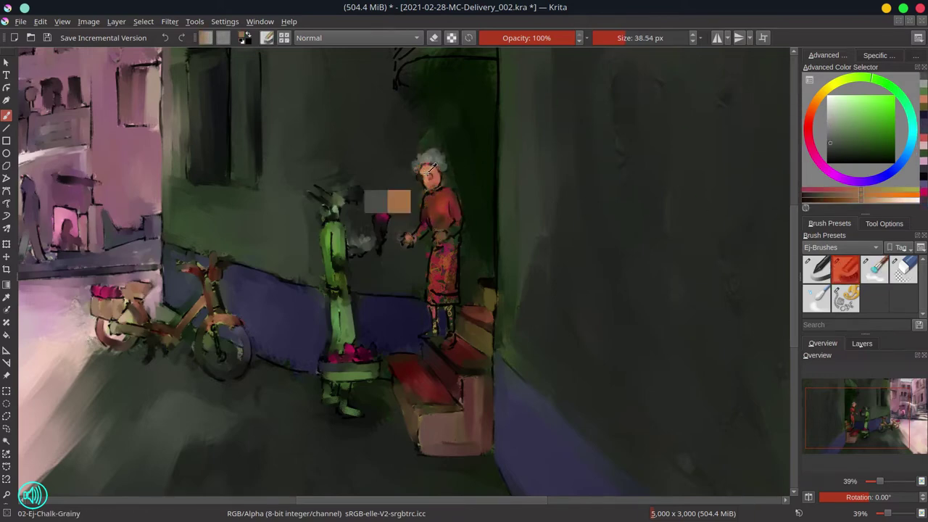
pyautogui.press(']')
pyautogui.press(']')
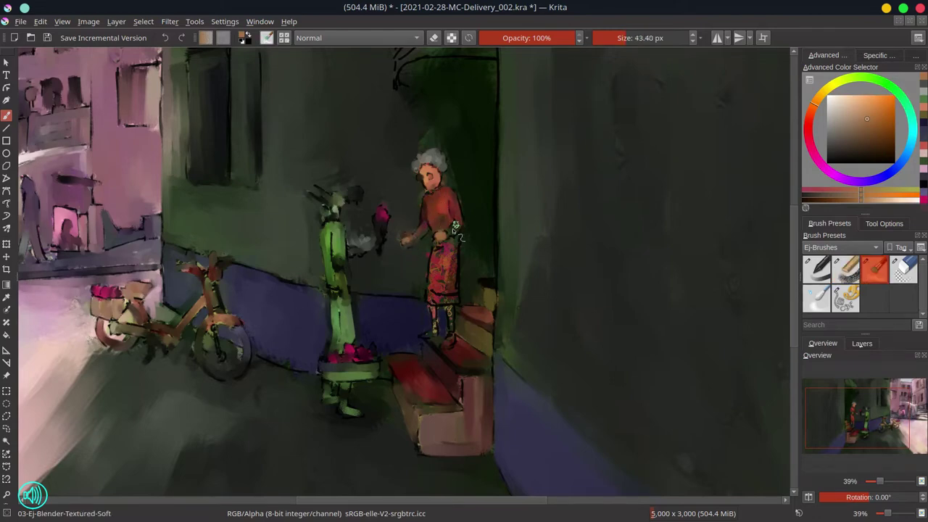
pyautogui.moveTo(458, 249)
pyautogui.mouseDown()
pyautogui.moveTo(453, 287)
pyautogui.moveTo(429, 298)
pyautogui.moveTo(429, 287)
pyautogui.moveTo(459, 313)
pyautogui.moveTo(426, 335)
pyautogui.mouseUp()
pyautogui.press('[')
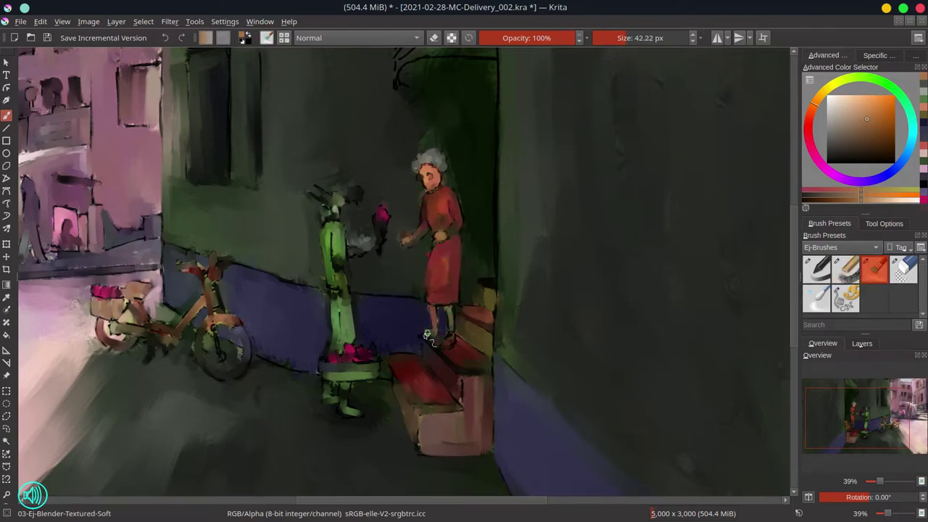
# Smooth the wall above the awning with a large blending brush
pyautogui.moveTo(493, 173); pyautogui.dragTo(477, 318)
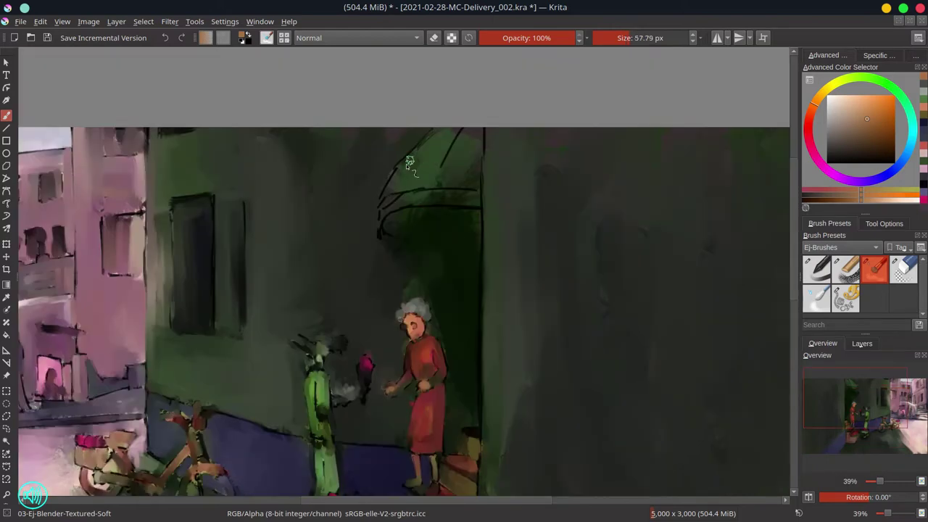
pyautogui.press('/')
pyautogui.press('/')
pyautogui.press(']')
pyautogui.press(']')
pyautogui.press(']')
pyautogui.press(']')
pyautogui.press(']')
pyautogui.press(']')
pyautogui.press(']')
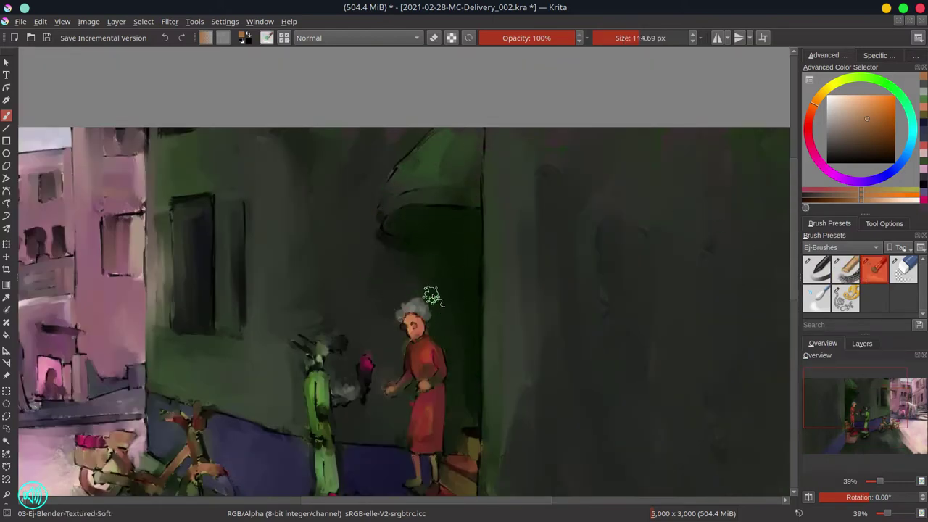
pyautogui.moveTo(392, 177); pyautogui.dragTo(442, 147)
pyautogui.scroll(-5, 468, 345)
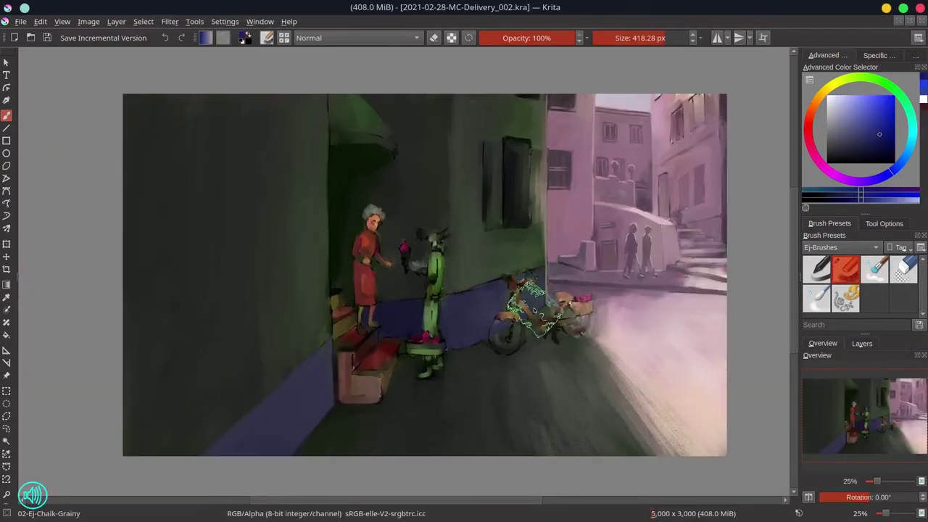
# Mirror the view and paint light slats on the right shutter
pyautogui.press('m')
pyautogui.scroll(3, 333, 107)
pyautogui.press('[')
pyautogui.press('[')
pyautogui.press('[')
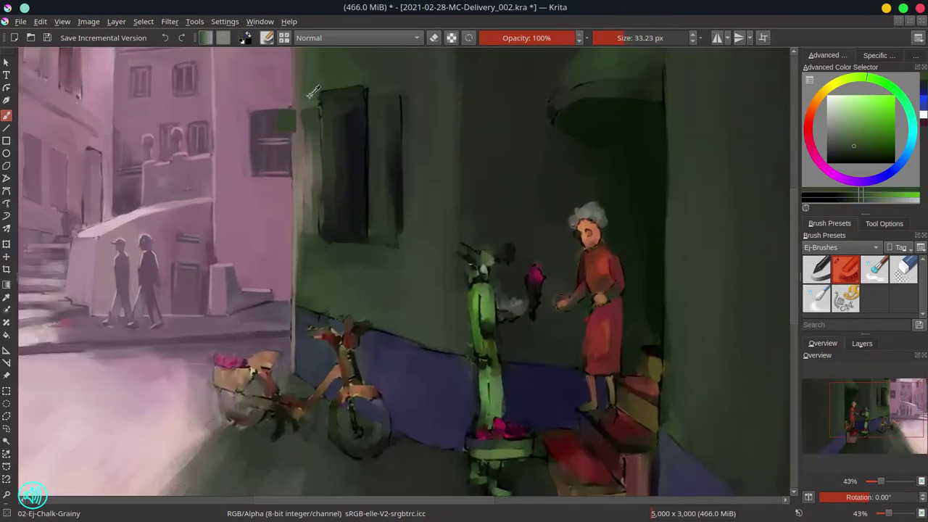
pyautogui.keyDown('ctrl'); pyautogui.click(324, 145); pyautogui.keyUp('ctrl')
pyautogui.keyDown('ctrl'); pyautogui.click(319, 235); pyautogui.keyUp('ctrl')
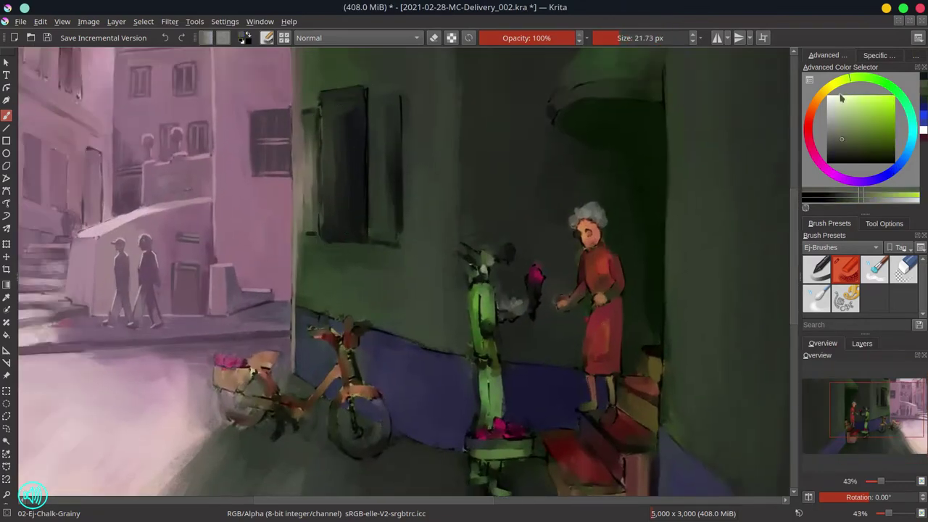
pyautogui.press('[')
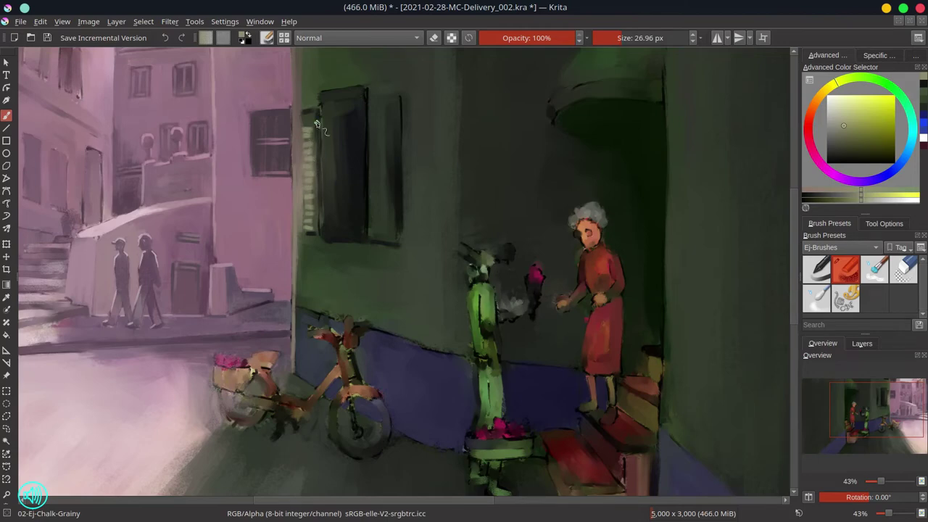
pyautogui.keyDown('ctrl'); pyautogui.click(317, 124); pyautogui.keyUp('ctrl')
pyautogui.press(']')
pyautogui.moveTo(382, 231); pyautogui.dragTo(388, 96)
# Bring more of the window into view and pick a pale yellow for the shutter slats
pyautogui.keyDown('ctrl'); pyautogui.click(337, 217); pyautogui.keyUp('ctrl')
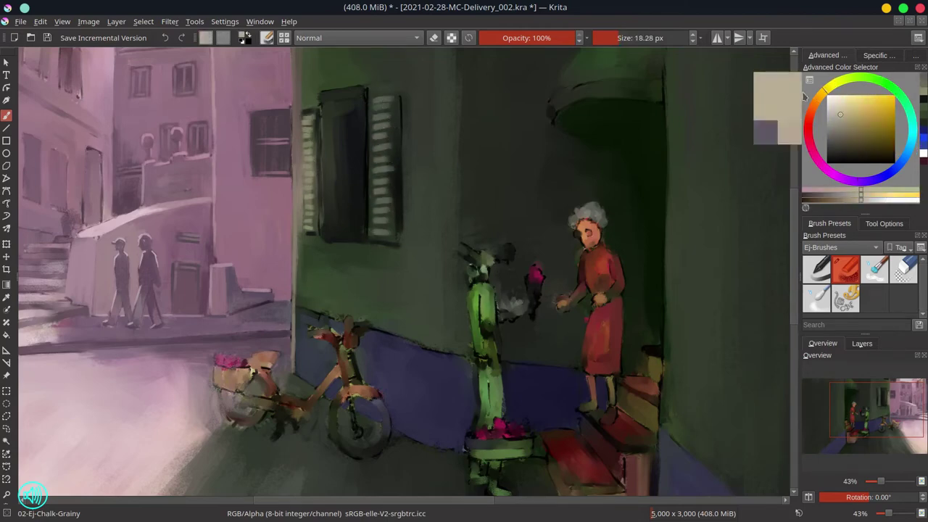
pyautogui.press('[')
pyautogui.press('[')
pyautogui.press('[')
pyautogui.press('[')
pyautogui.press('[')
pyautogui.moveTo(301, 69); pyautogui.dragTo(305, 124)
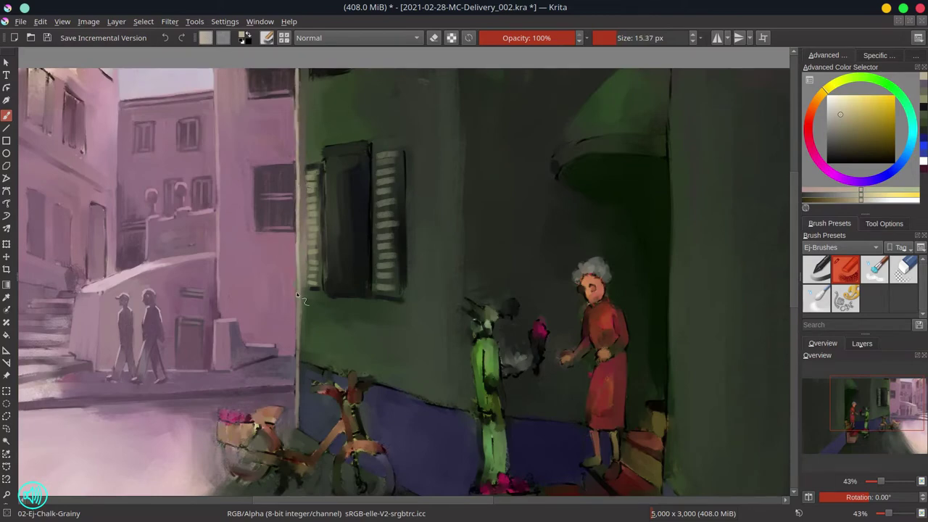
pyautogui.keyDown('ctrl'); pyautogui.click(298, 424); pyautogui.keyUp('ctrl')
pyautogui.press(']')
pyautogui.keyDown('ctrl'); pyautogui.click(294, 255); pyautogui.keyUp('ctrl')
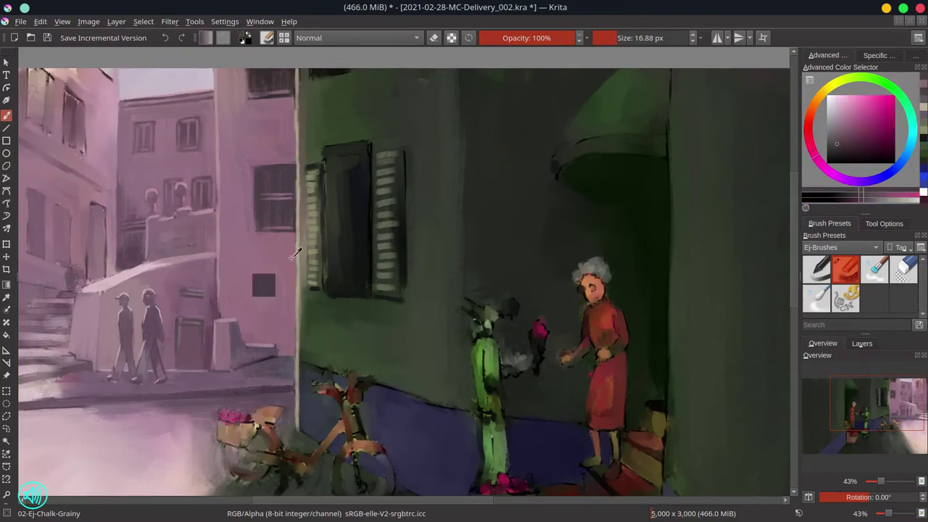
pyautogui.click(833, 82)
pyautogui.click(844, 113)
# Sample the wall's dark green, shift it toward cyan, then sample the shutter's pale yellow
pyautogui.press('[')
pyautogui.press('[')
pyautogui.press('[')
pyautogui.press('[')
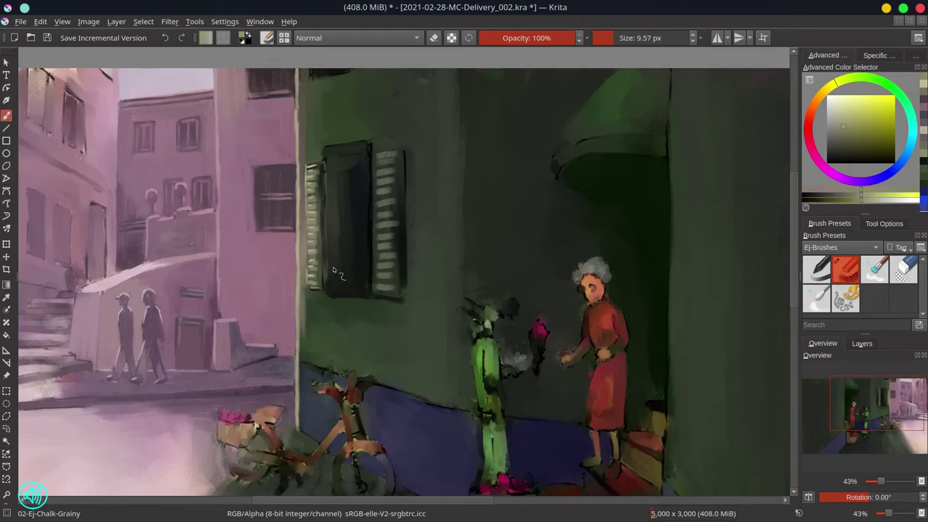
pyautogui.keyDown('ctrl'); pyautogui.click(327, 177); pyautogui.keyUp('ctrl')
pyautogui.press(']')
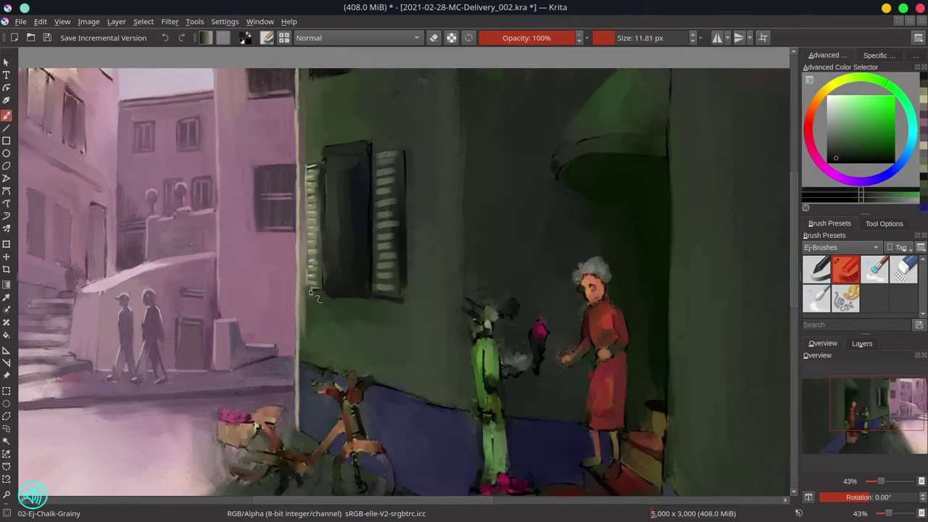
pyautogui.keyDown('ctrl'); pyautogui.click(328, 205); pyautogui.keyUp('ctrl')
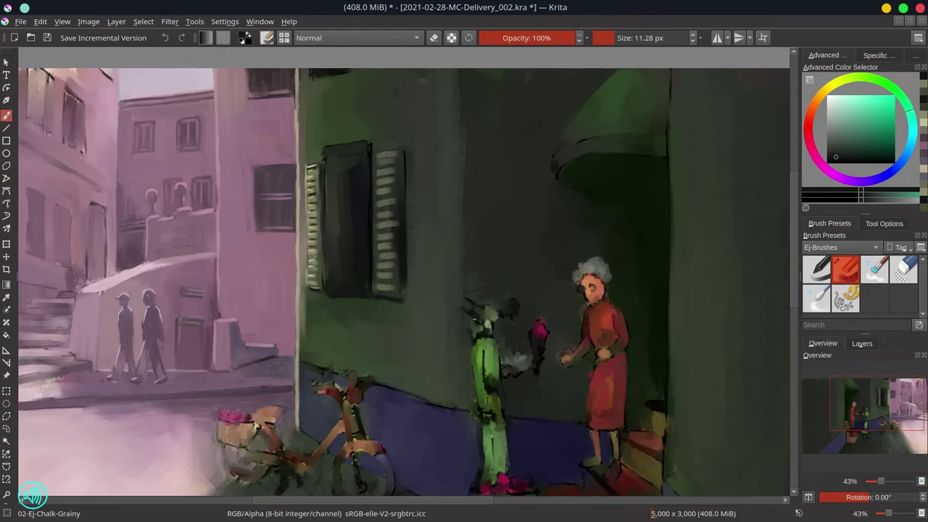
pyautogui.keyDown('ctrl'); pyautogui.click(317, 236); pyautogui.keyUp('ctrl')
pyautogui.press('[')
pyautogui.press('[')
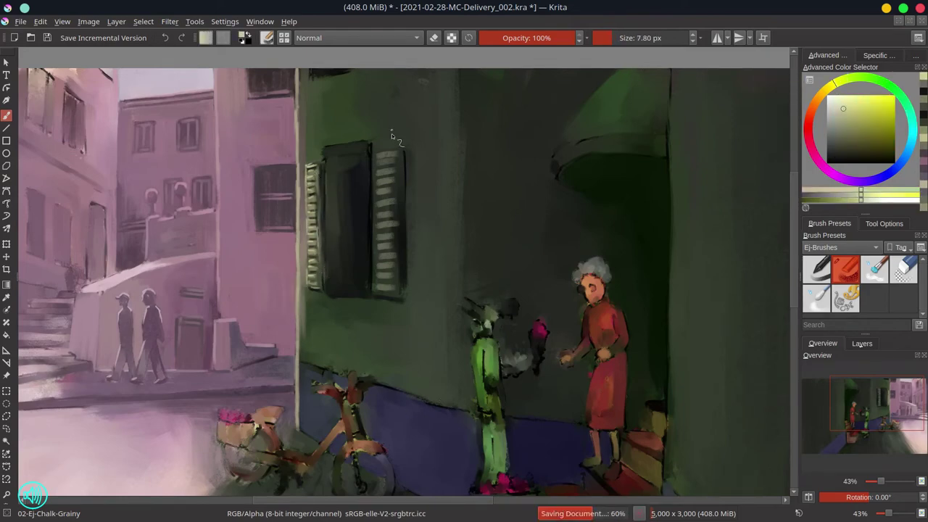
# Sample the wall's dark olive and the shutter's pale yellow, then save the painting
pyautogui.scroll(1, 392, 134)
pyautogui.press(']')
pyautogui.press(']')
pyautogui.press(']')
pyautogui.press(']')
pyautogui.press(']')
pyautogui.press(']')
pyautogui.press(']')
pyautogui.keyDown('ctrl'); pyautogui.click(309, 96); pyautogui.keyUp('ctrl')
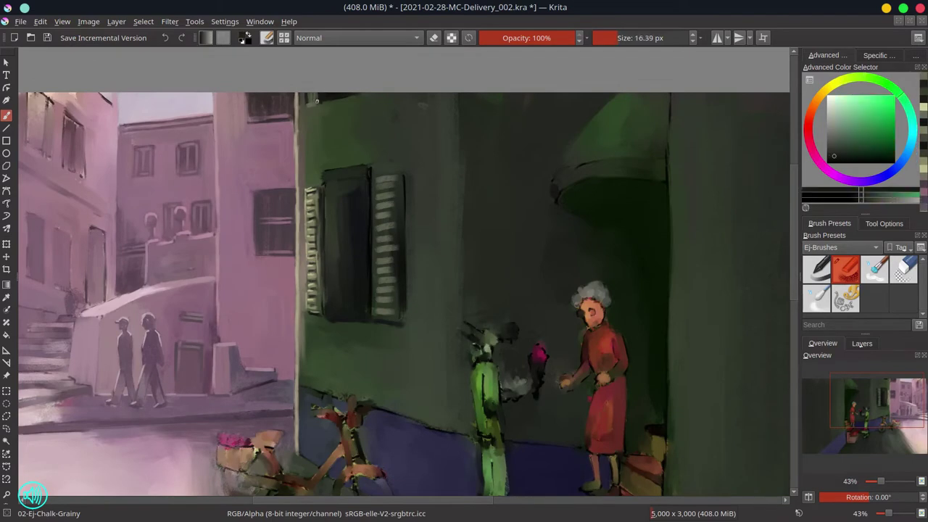
pyautogui.keyDown('ctrl'); pyautogui.click(310, 99); pyautogui.keyUp('ctrl')
pyautogui.press('[')
pyautogui.press('[')
pyautogui.press('[')
pyautogui.press('[')
pyautogui.press('[')
pyautogui.press('[')
pyautogui.hotkey('ctrl', 's')
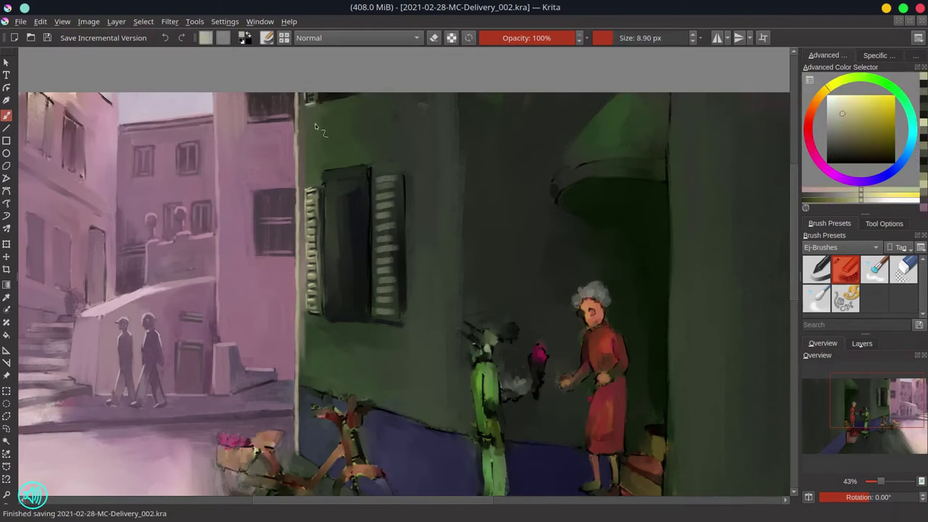
# Darken the right shutter's edge with a dark brownish orange
pyautogui.scroll(1, 316, 129)
pyautogui.keyDown('ctrl'); pyautogui.click(324, 197); pyautogui.keyUp('ctrl')
pyautogui.press(']')
pyautogui.press(']')
pyautogui.press(']')
pyautogui.keyDown('ctrl'); pyautogui.click(363, 201); pyautogui.keyUp('ctrl')
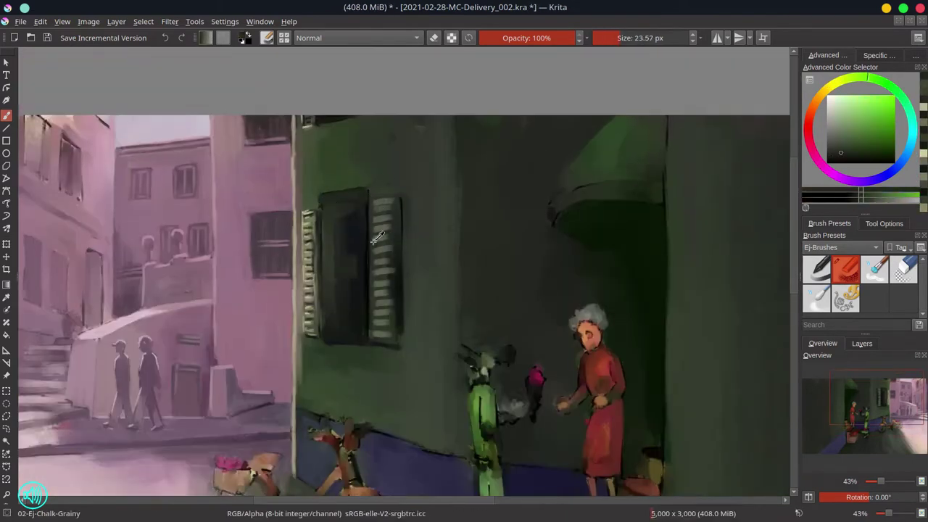
pyautogui.press(']')
pyautogui.press(']')
pyautogui.press(']')
pyautogui.press(']')
pyautogui.press(']')
pyautogui.press(']')
pyautogui.moveTo(404, 220); pyautogui.dragTo(403, 291)
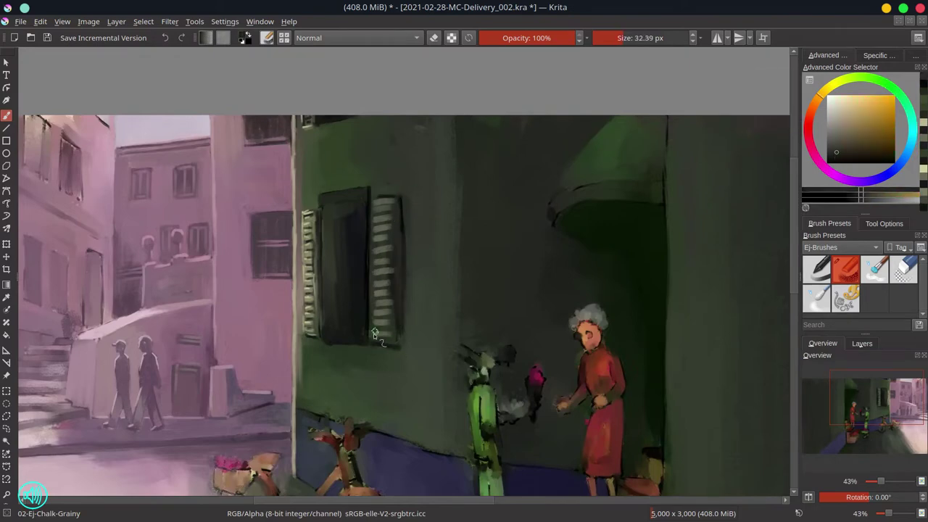
# Paint over the window's left dark panel in a dark blue-grey
pyautogui.press('[')
pyautogui.keyDown('ctrl'); pyautogui.click(366, 305); pyautogui.keyUp('ctrl')
pyautogui.press('[')
pyautogui.press('[')
pyautogui.press('[')
pyautogui.press('[')
pyautogui.press('[')
pyautogui.keyDown('ctrl'); pyautogui.click(403, 197); pyautogui.keyUp('ctrl')
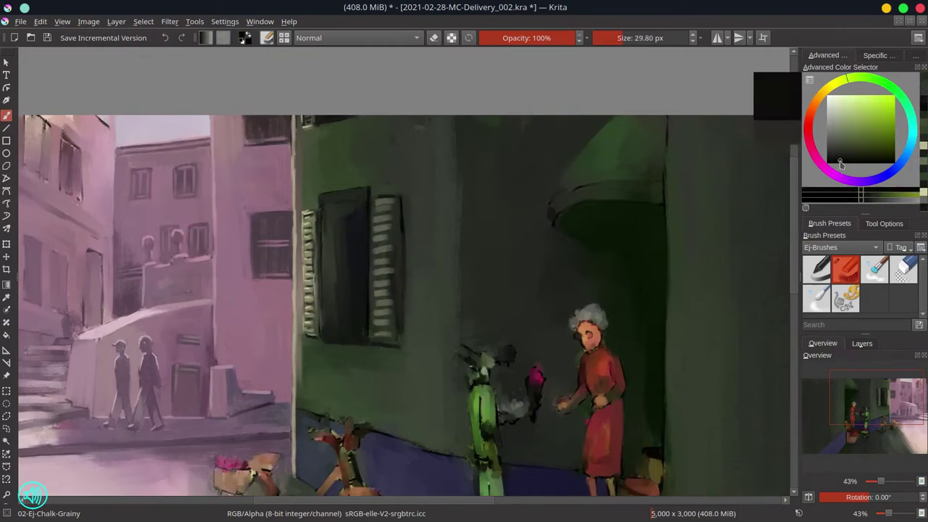
pyautogui.keyDown('ctrl'); pyautogui.click(319, 268); pyautogui.keyUp('ctrl')
pyautogui.press(']')
pyautogui.press(']')
pyautogui.press(']')
pyautogui.press(']')
pyautogui.press(']')
pyautogui.press(']')
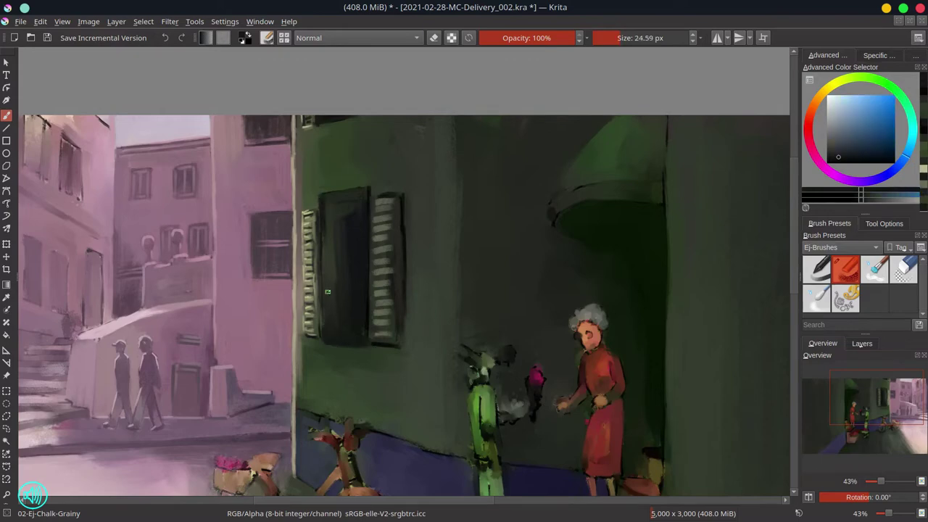
pyautogui.moveTo(325, 334)
pyautogui.mouseDown()
pyautogui.moveTo(325, 218)
pyautogui.moveTo(344, 249)
pyautogui.mouseUp()
# Brighten the right shutter's slats with their light yellow-green
pyautogui.keyDown('ctrl'); pyautogui.click(344, 248); pyautogui.keyUp('ctrl')
pyautogui.press('[')
pyautogui.press('[')
pyautogui.press('[')
pyautogui.press('[')
pyautogui.press('[')
pyautogui.press('[')
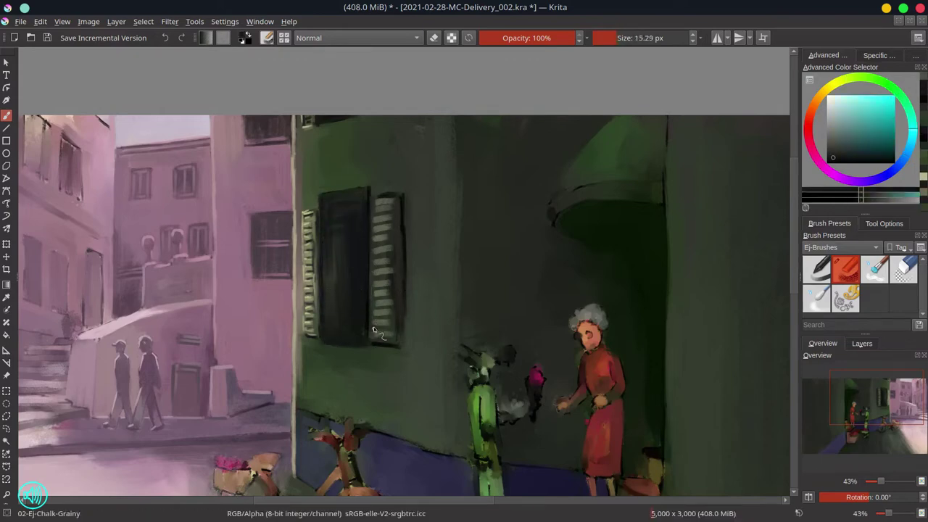
pyautogui.keyDown('ctrl'); pyautogui.click(394, 211); pyautogui.keyUp('ctrl')
pyautogui.press('[')
pyautogui.press('[')
pyautogui.moveTo(396, 207); pyautogui.dragTo(401, 282)
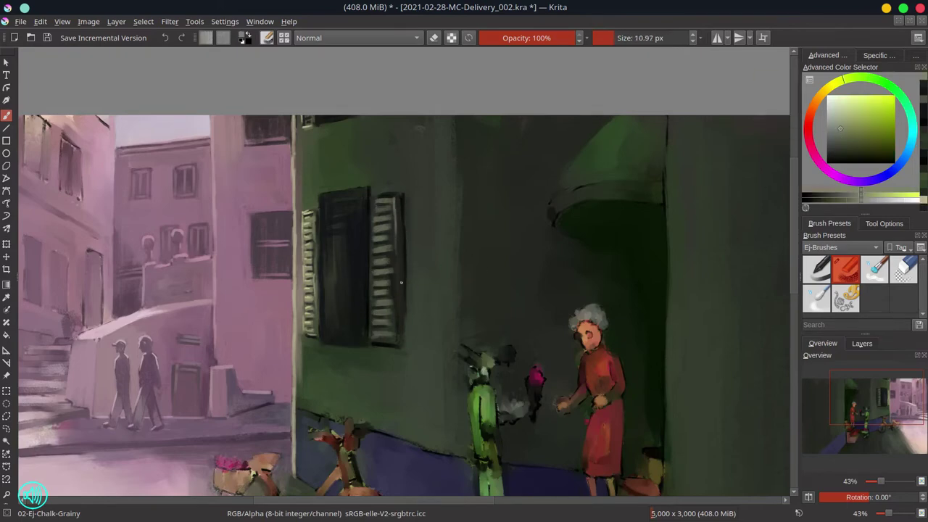
# Add a light yellowish stroke along the top of the window
pyautogui.keyDown('ctrl'); pyautogui.click(380, 208); pyautogui.keyUp('ctrl')
pyautogui.press(']')
pyautogui.press(']')
pyautogui.press(']')
pyautogui.press(']')
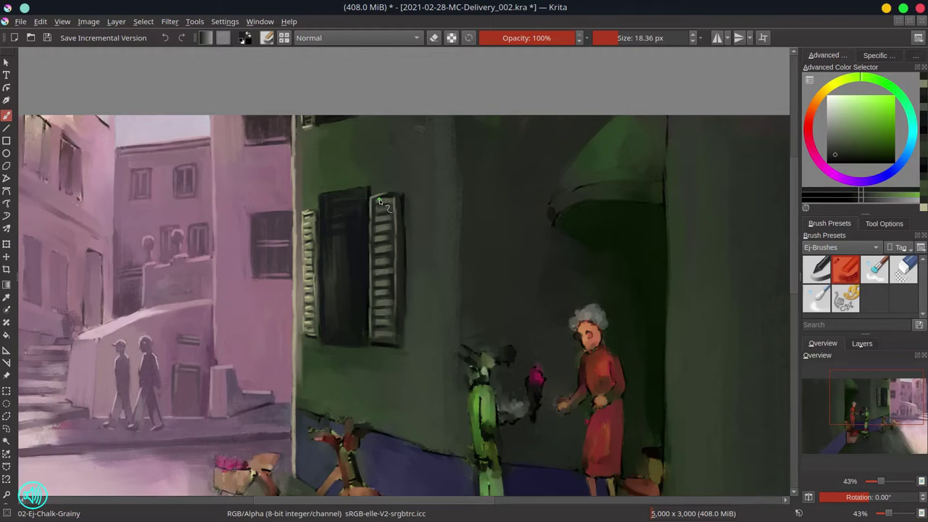
pyautogui.keyDown('ctrl'); pyautogui.click(341, 218); pyautogui.keyUp('ctrl')
pyautogui.moveTo(320, 191); pyautogui.dragTo(365, 195)
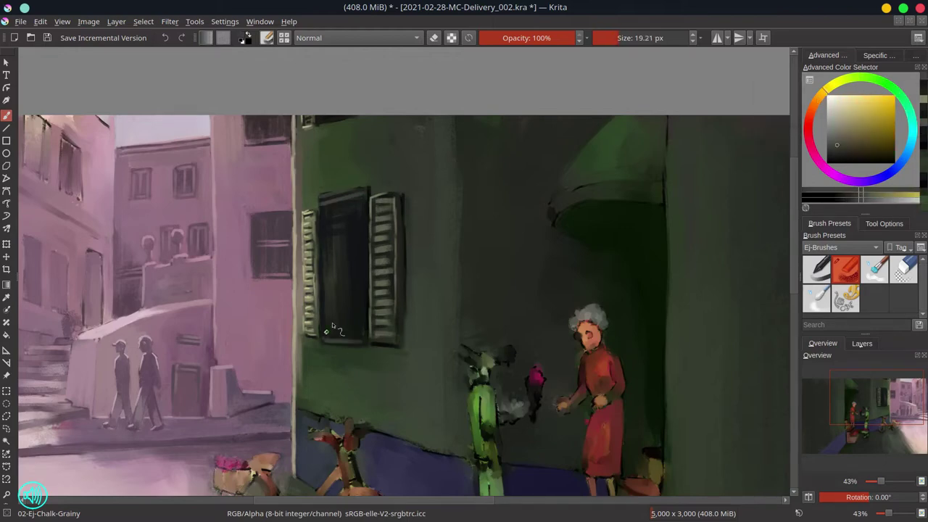
# Lighten the window panes with vertical strokes, leaving a dark cross-shaped frame
pyautogui.press('[')
pyautogui.keyDown('ctrl'); pyautogui.click(324, 196); pyautogui.keyUp('ctrl')
pyautogui.keyDown('ctrl'); pyautogui.click(351, 192); pyautogui.keyUp('ctrl')
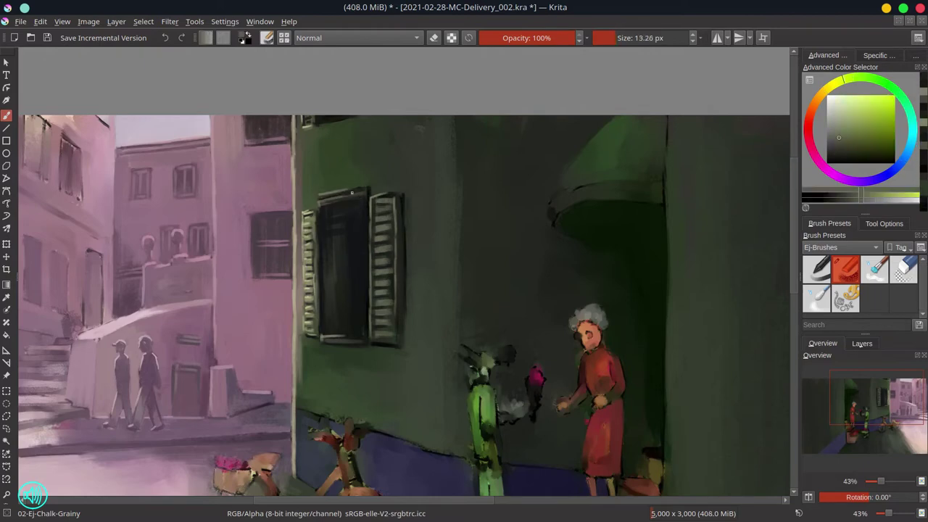
pyautogui.press(']')
pyautogui.keyDown('ctrl'); pyautogui.click(331, 269); pyautogui.keyUp('ctrl')
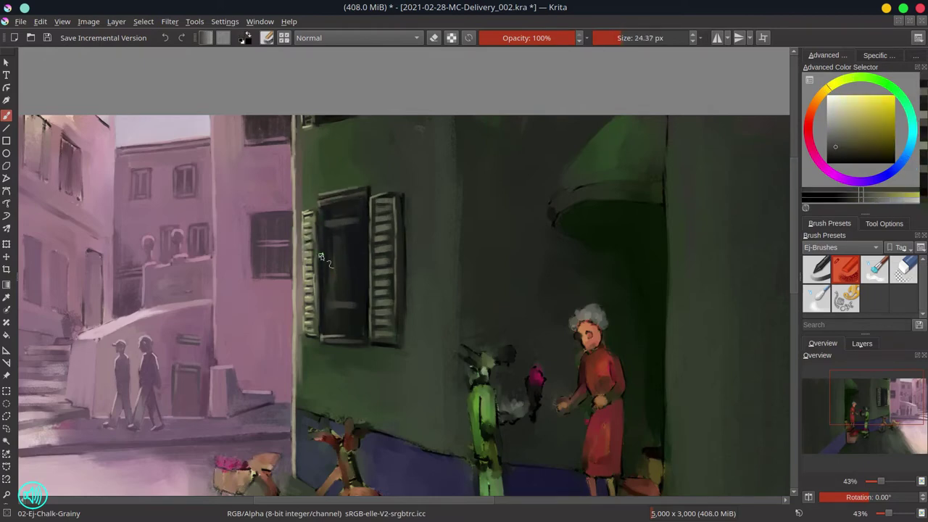
pyautogui.moveTo(321, 223); pyautogui.dragTo(323, 319)
pyautogui.moveTo(366, 203); pyautogui.dragTo(364, 330)
pyautogui.moveTo(343, 227); pyautogui.dragTo(344, 332)
# Darken the left window panes with dark teal and dark green strokes
pyautogui.keyDown('ctrl'); pyautogui.click(330, 259); pyautogui.keyUp('ctrl')
pyautogui.keyDown('ctrl'); pyautogui.click(330, 259); pyautogui.keyUp('ctrl')
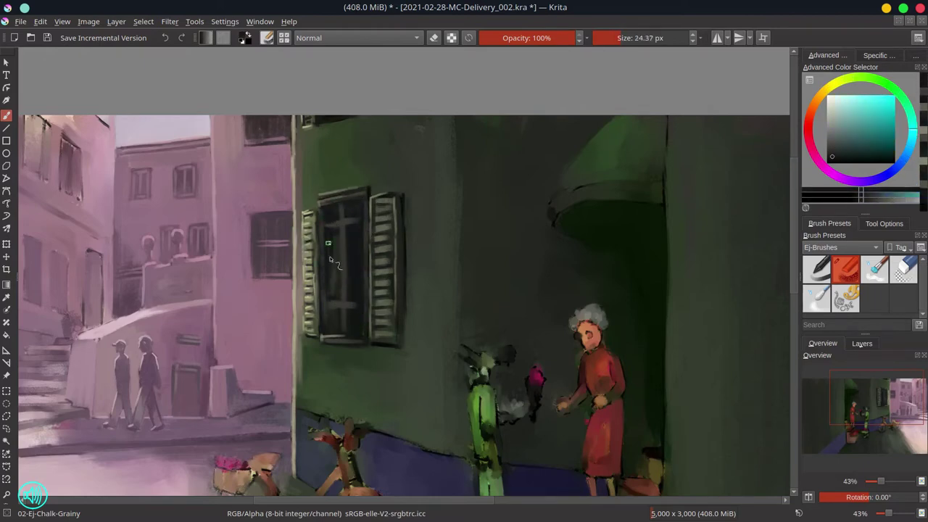
pyautogui.moveTo(330, 259)
pyautogui.mouseDown()
pyautogui.moveTo(337, 288)
pyautogui.moveTo(326, 330)
pyautogui.mouseUp()
pyautogui.keyDown('ctrl'); pyautogui.click(326, 330); pyautogui.keyUp('ctrl')
pyautogui.keyDown('ctrl'); pyautogui.click(326, 327); pyautogui.keyUp('ctrl')
pyautogui.moveTo(312, 276); pyautogui.dragTo(326, 297)
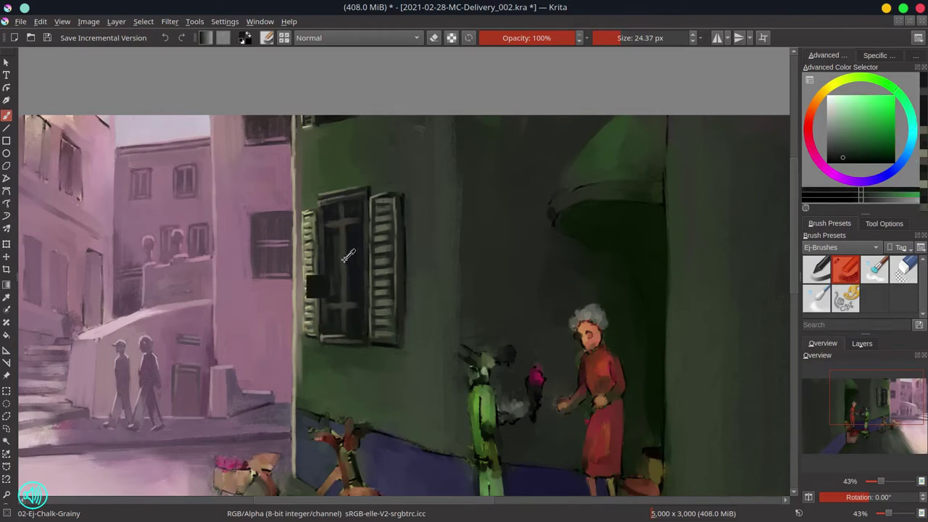
# Pick a dark yellow, zoom out to the whole painting, and save it
pyautogui.keyDown('ctrl'); pyautogui.click(341, 255); pyautogui.keyUp('ctrl')
pyautogui.press('[')
pyautogui.moveTo(472, 299); pyautogui.dragTo(459, 411)
pyautogui.press(']')
pyautogui.hotkey('ctrl', 's')
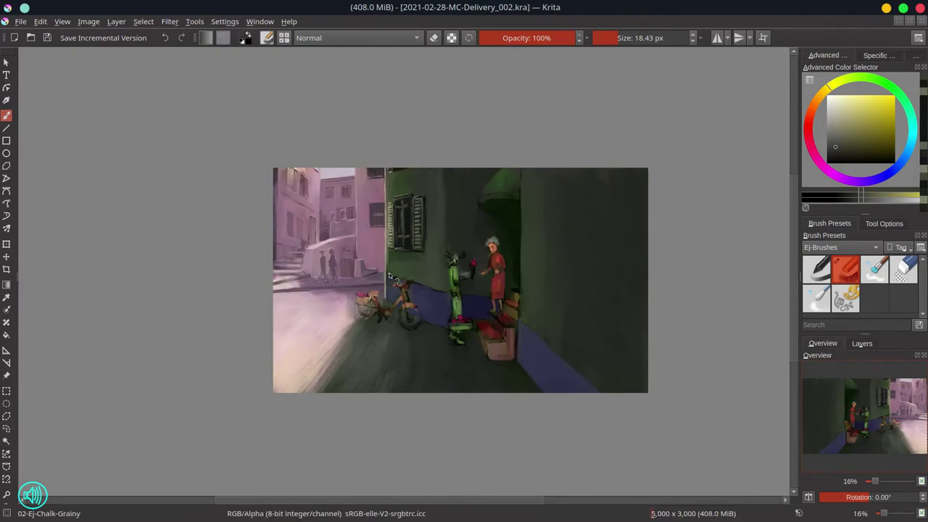
# Zoom in on the moped and robot and touch up the street and pavement beside the moped
pyautogui.moveTo(438, 306); pyautogui.dragTo(406, 240)
pyautogui.keyDown('ctrl'); pyautogui.click(340, 304); pyautogui.keyUp('ctrl')
pyautogui.moveTo(319, 305)
pyautogui.keyDown('shift'); pyautogui.mouseDown()
pyautogui.moveTo(343, 320)
pyautogui.moveTo(469, 291)
pyautogui.moveTo(457, 291)
pyautogui.moveTo(464, 312)
pyautogui.moveTo(414, 297)
pyautogui.mouseUp(); pyautogui.keyUp('shift')
pyautogui.press('5')
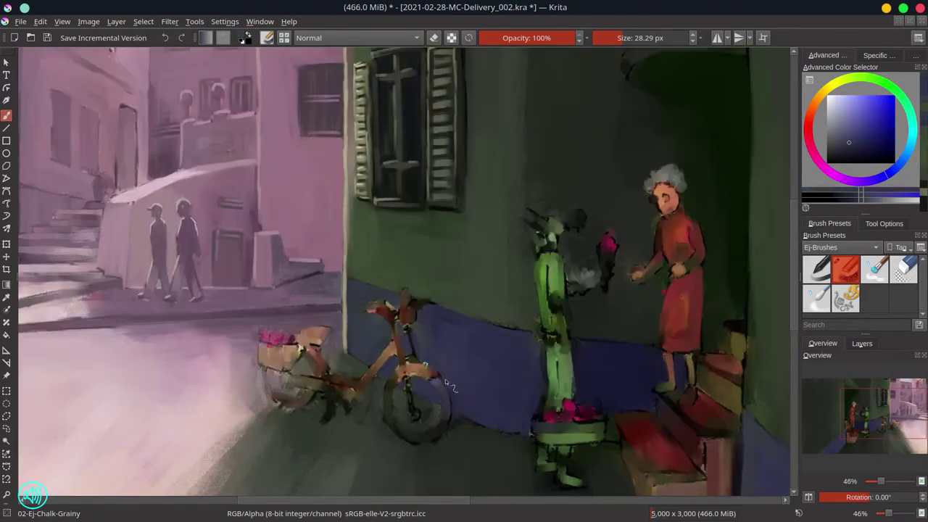
pyautogui.keyDown('shift'); pyautogui.moveTo(425, 333); pyautogui.dragTo(453, 384); pyautogui.keyUp('shift')
# Tilt the canvas about 22 degrees and sample dark greens and a dark blue from the street
pyautogui.keyDown('ctrl'); pyautogui.click(466, 423); pyautogui.keyUp('ctrl')
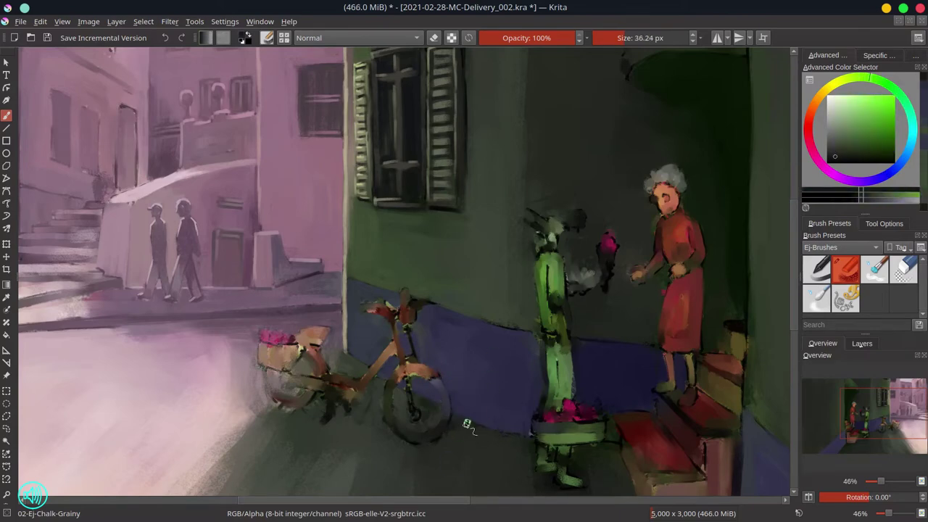
pyautogui.keyDown('ctrl'); pyautogui.click(434, 410); pyautogui.keyUp('ctrl')
pyautogui.keyDown('ctrl'); pyautogui.click(626, 361); pyautogui.keyUp('ctrl')
pyautogui.moveTo(626, 361); pyautogui.dragTo(524, 191)
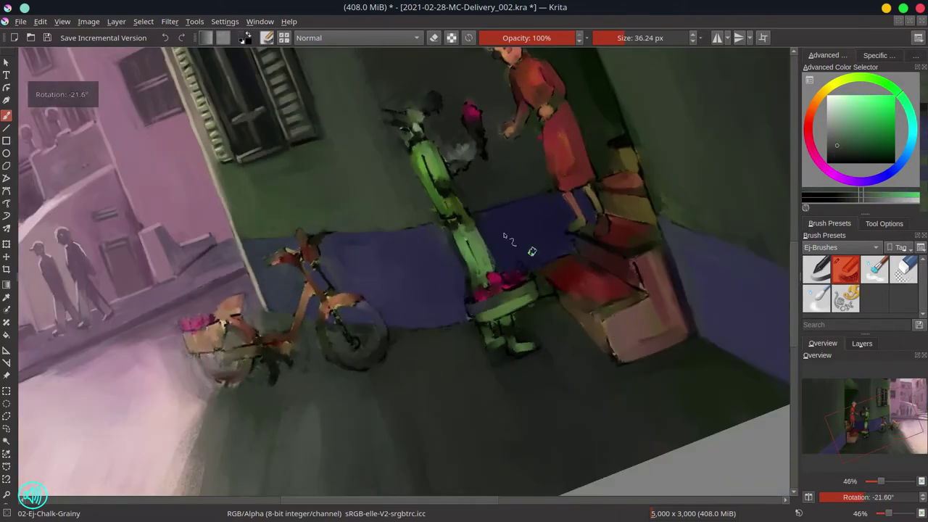
pyautogui.keyDown('ctrl'); pyautogui.click(463, 326); pyautogui.keyUp('ctrl')
pyautogui.keyDown('ctrl'); pyautogui.click(520, 332); pyautogui.keyUp('ctrl')
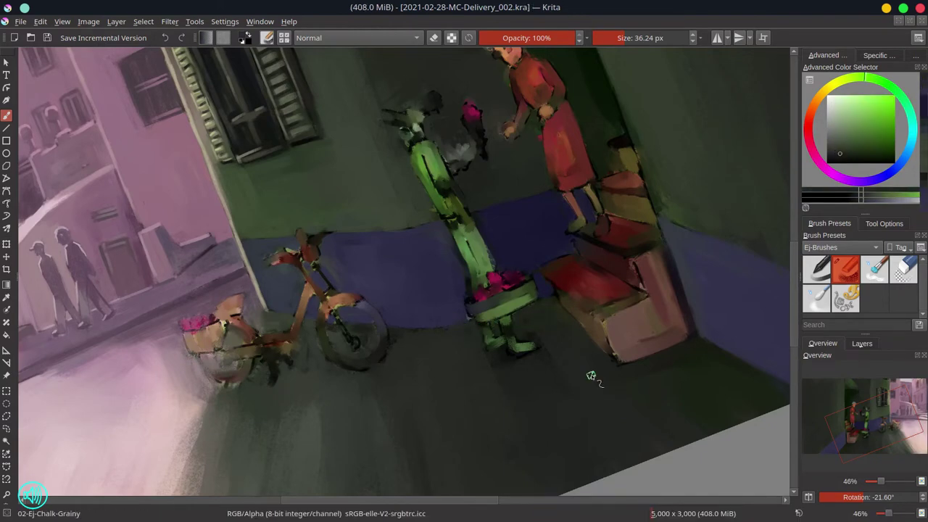
# Level the canvas and dab green to block in the awning, undoing one stray dab
pyautogui.press('5')
pyautogui.scroll(-3, 507, 218)
pyautogui.scroll(3, 435, 189)
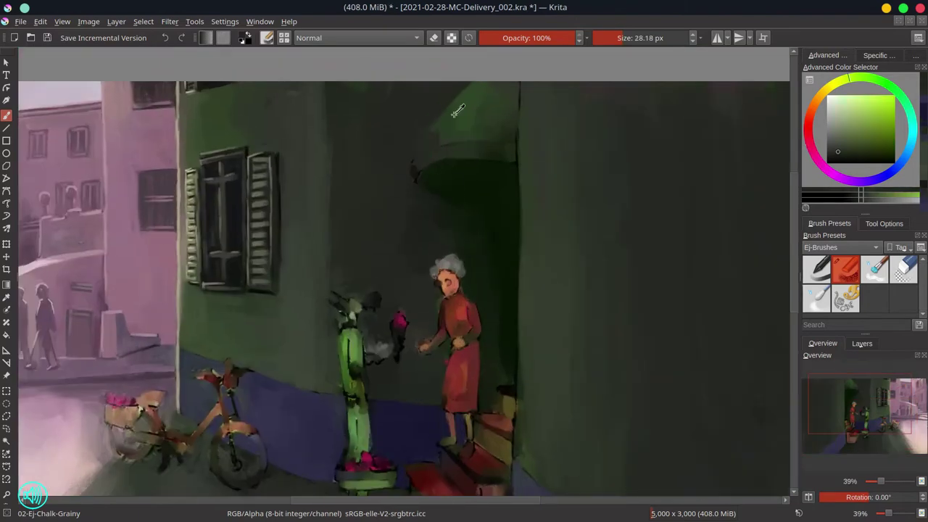
pyautogui.keyDown('ctrl'); pyautogui.click(424, 174); pyautogui.keyUp('ctrl')
pyautogui.click(440, 160)
pyautogui.keyDown('ctrl'); pyautogui.click(441, 150); pyautogui.keyUp('ctrl')
pyautogui.click(464, 153)
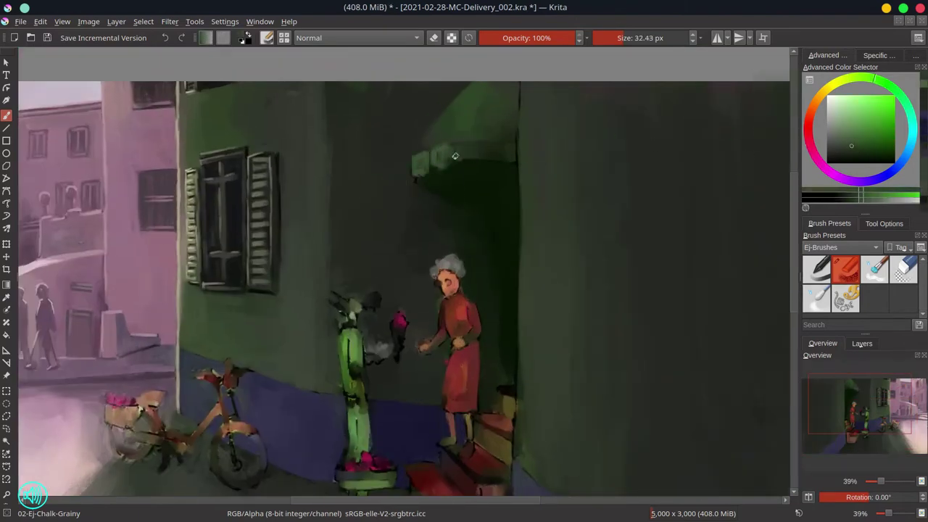
pyautogui.click(364, 216)
pyautogui.hotkey('ctrl', 'z')
# Enlarge the brush and pick a bright green for the awning
pyautogui.keyDown('ctrl'); pyautogui.click(473, 152); pyautogui.keyUp('ctrl')
pyautogui.press(']')
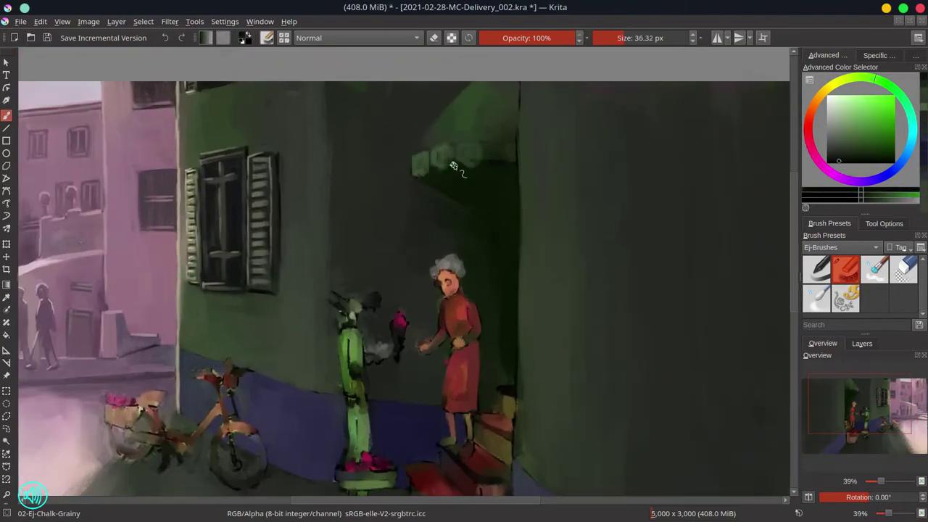
pyautogui.press(']')
pyautogui.keyDown('ctrl'); pyautogui.click(507, 187); pyautogui.keyUp('ctrl')
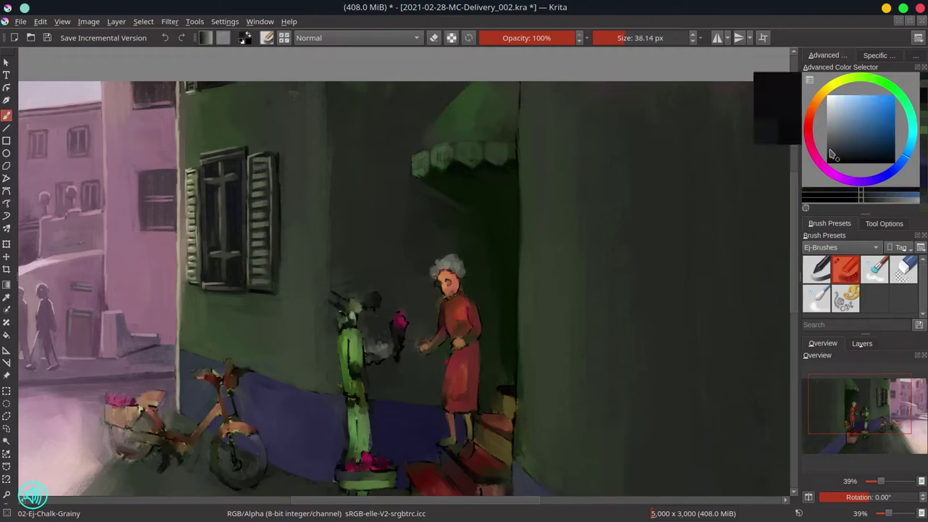
pyautogui.keyDown('ctrl'); pyautogui.click(419, 157); pyautogui.keyUp('ctrl')
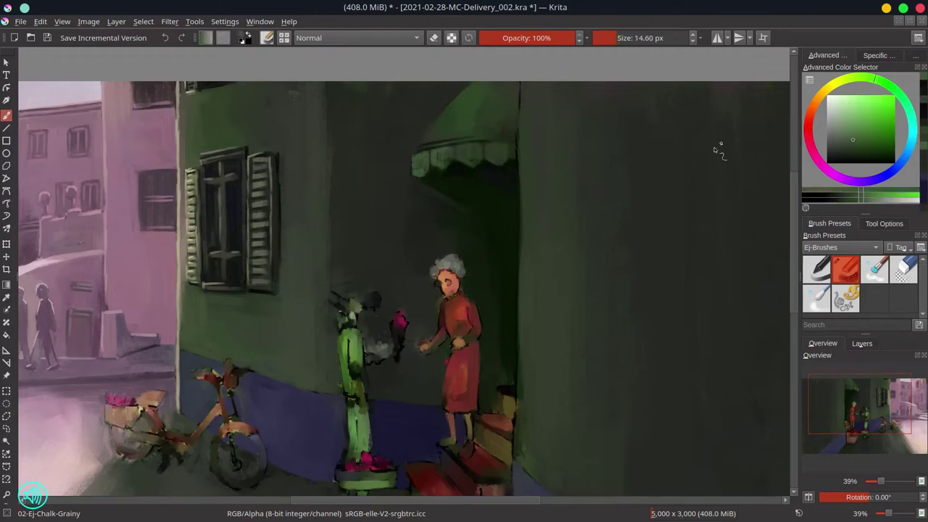
pyautogui.press('[')
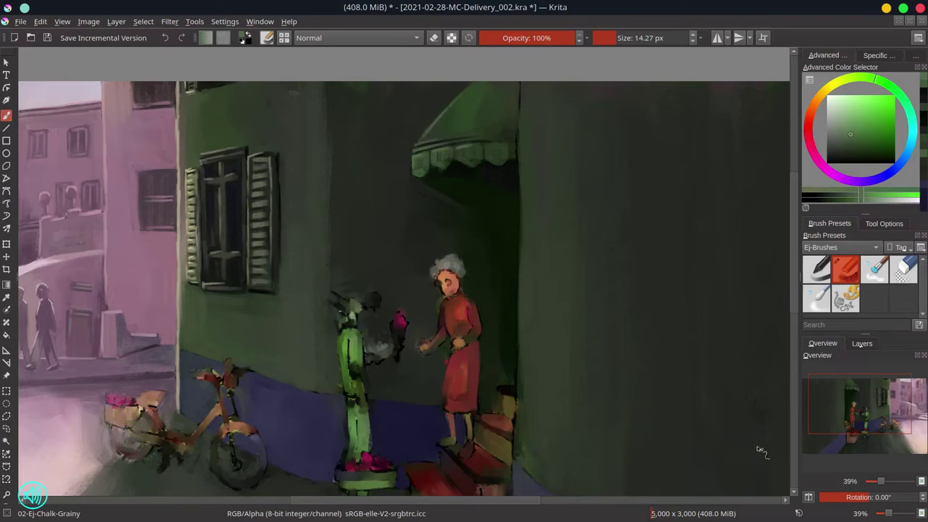
# Pick darker greens with a bigger brush and save the painting
pyautogui.keyDown('ctrl'); pyautogui.click(456, 100); pyautogui.keyUp('ctrl')
pyautogui.keyDown('ctrl'); pyautogui.click(486, 317); pyautogui.keyUp('ctrl')
pyautogui.press(']')
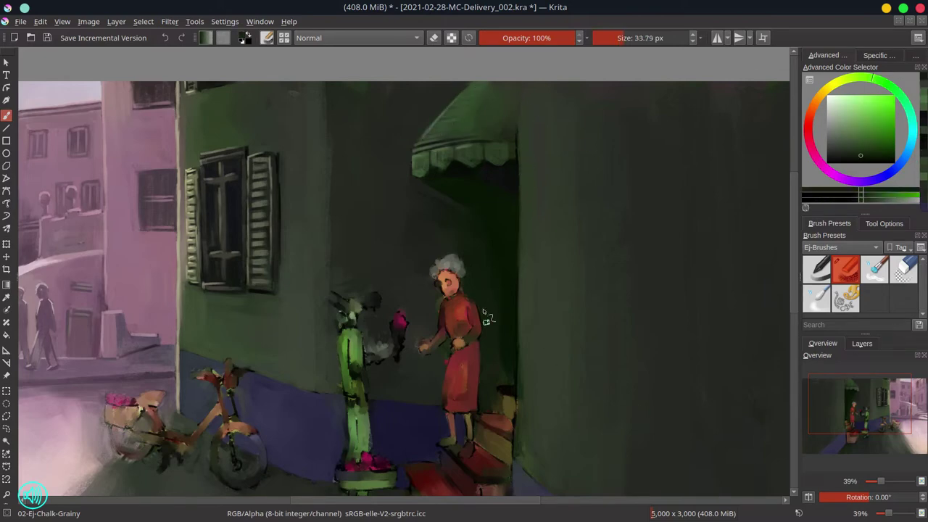
pyautogui.keyDown('ctrl'); pyautogui.click(487, 317); pyautogui.keyUp('ctrl')
pyautogui.press(']')
pyautogui.press(']')
pyautogui.press(']')
pyautogui.hotkey('ctrl', 's')
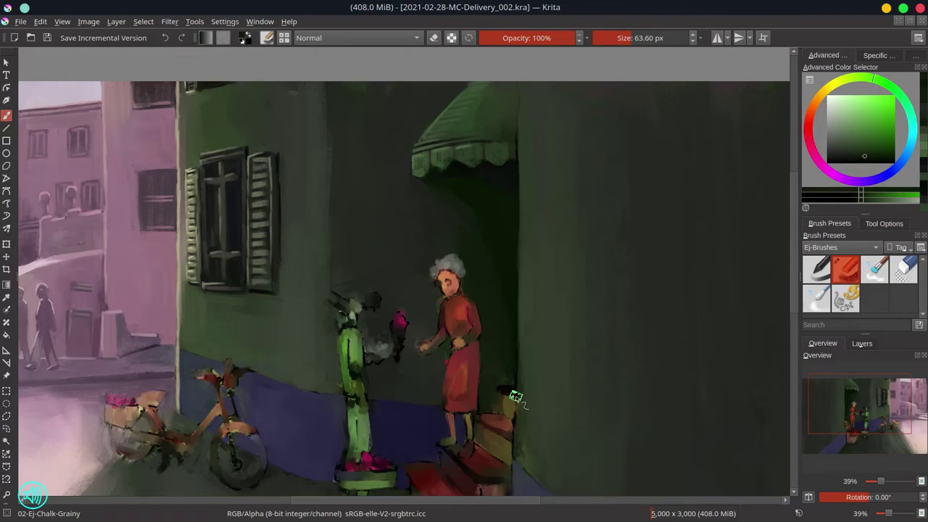
# Shift the view, sample yellow and green, and add short strokes near the boxes
pyautogui.moveTo(515, 396); pyautogui.dragTo(493, 277)
pyautogui.press('[')
pyautogui.press('[')
pyautogui.press('[')
pyautogui.press('[')
pyautogui.moveTo(520, 427)
pyautogui.mouseDown()
pyautogui.moveTo(506, 326)
pyautogui.moveTo(460, 445)
pyautogui.mouseUp()
pyautogui.keyDown('ctrl'); pyautogui.click(506, 326); pyautogui.keyUp('ctrl')
pyautogui.keyDown('ctrl'); pyautogui.click(476, 300); pyautogui.keyUp('ctrl')
pyautogui.moveTo(457, 341); pyautogui.dragTo(439, 335)
pyautogui.press(']')
pyautogui.scroll(-4, 510, 293)
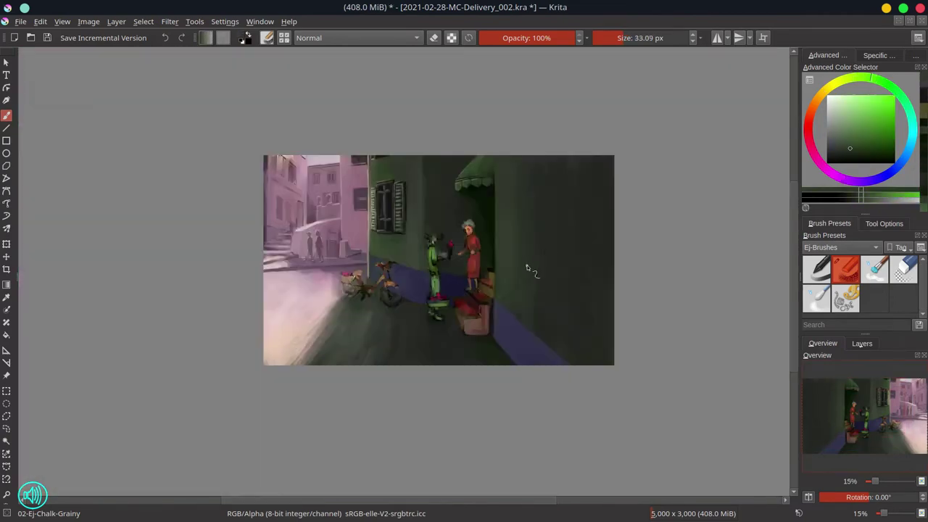
# Darken the wall edges with large dark blue-grey strokes, check composition mirrored, and save
pyautogui.scroll(3, 527, 268)
pyautogui.press(']')
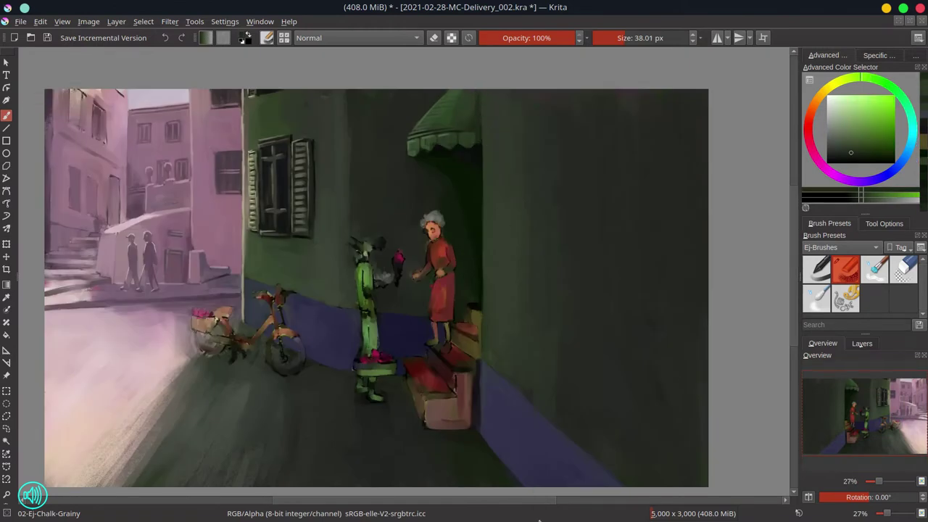
pyautogui.press(']')
pyautogui.press(']')
pyautogui.keyDown('ctrl'); pyautogui.click(659, 207); pyautogui.keyUp('ctrl')
pyautogui.moveTo(659, 208); pyautogui.dragTo(661, 183)
pyautogui.hscroll(2, 654, 251)
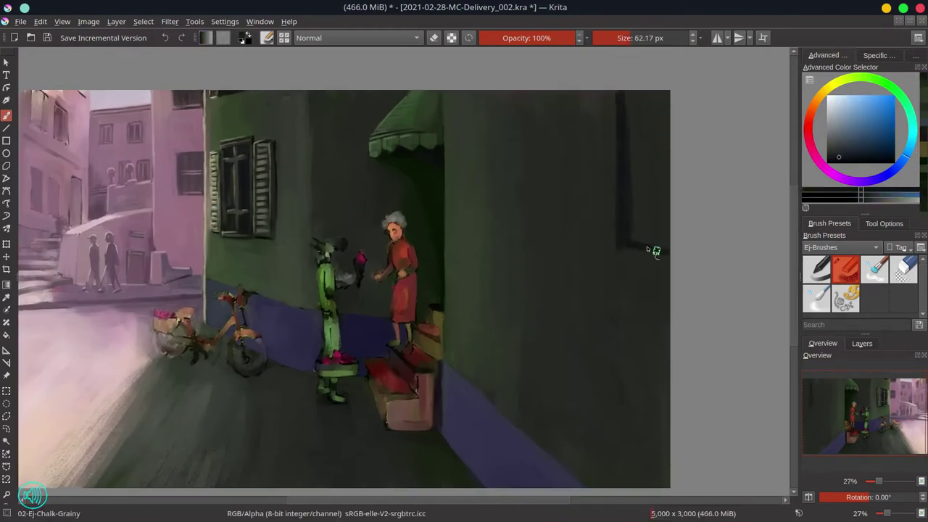
pyautogui.press(']')
pyautogui.press(']')
pyautogui.moveTo(655, 251)
pyautogui.mouseDown()
pyautogui.moveTo(643, 205)
pyautogui.moveTo(650, 128)
pyautogui.mouseUp()
pyautogui.press('m')
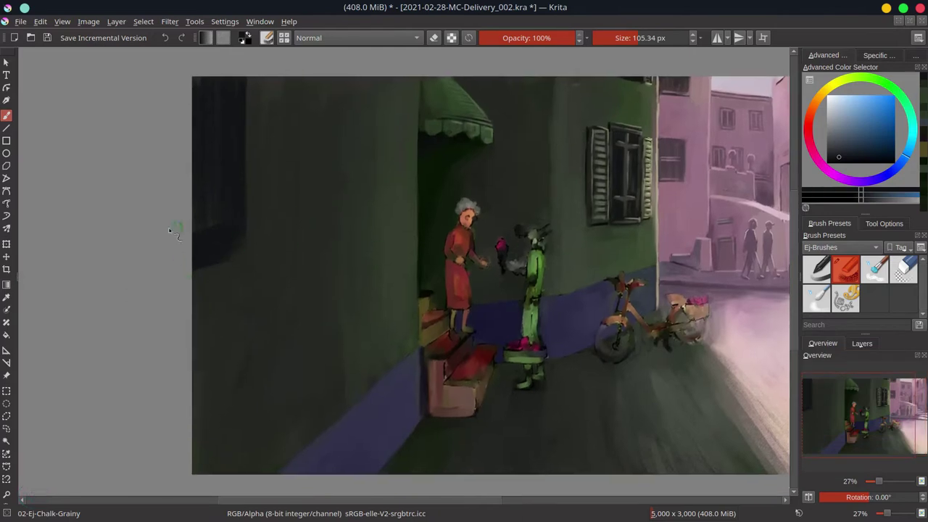
pyautogui.moveTo(250, 246)
pyautogui.mouseDown()
pyautogui.moveTo(250, 83)
pyautogui.moveTo(263, 118)
pyautogui.mouseUp()
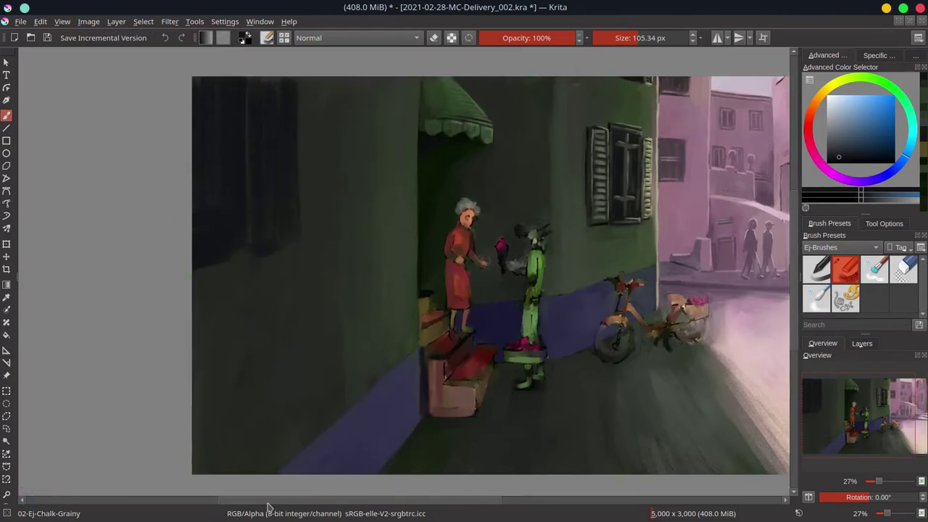
pyautogui.keyDown('ctrl'); pyautogui.click(239, 225); pyautogui.keyUp('ctrl')
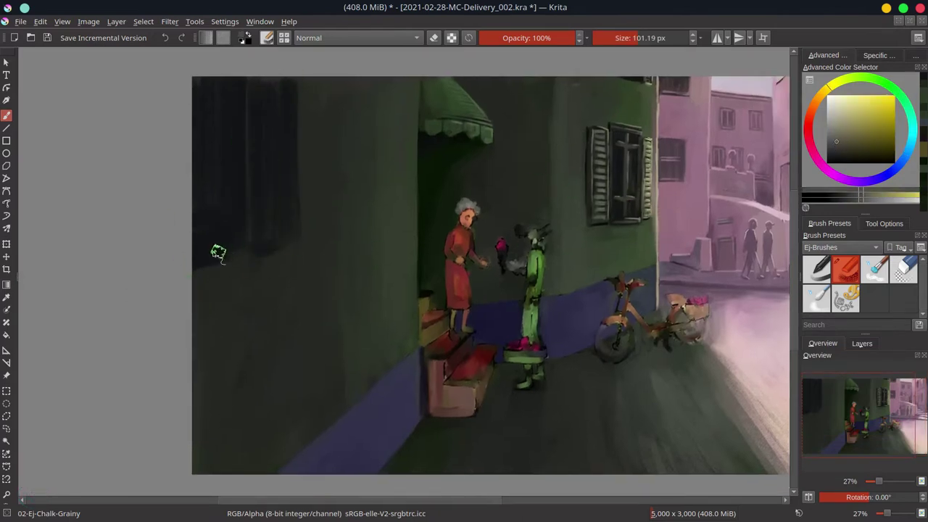
pyautogui.hotkey('ctrl', 's')
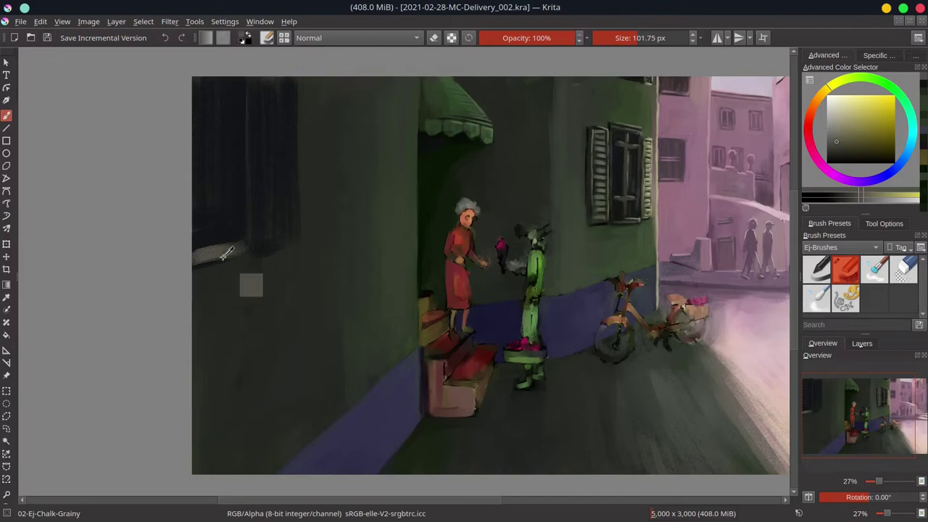
# Paint light vertical shutter strokes on the left wall using picked wall colours
pyautogui.moveTo(241, 124)
pyautogui.mouseDown()
pyautogui.moveTo(240, 86)
pyautogui.moveTo(267, 247)
pyautogui.moveTo(290, 182)
pyautogui.moveTo(267, 231)
pyautogui.moveTo(297, 209)
pyautogui.moveTo(284, 196)
pyautogui.moveTo(283, 153)
pyautogui.moveTo(265, 127)
pyautogui.moveTo(279, 80)
pyautogui.mouseUp()
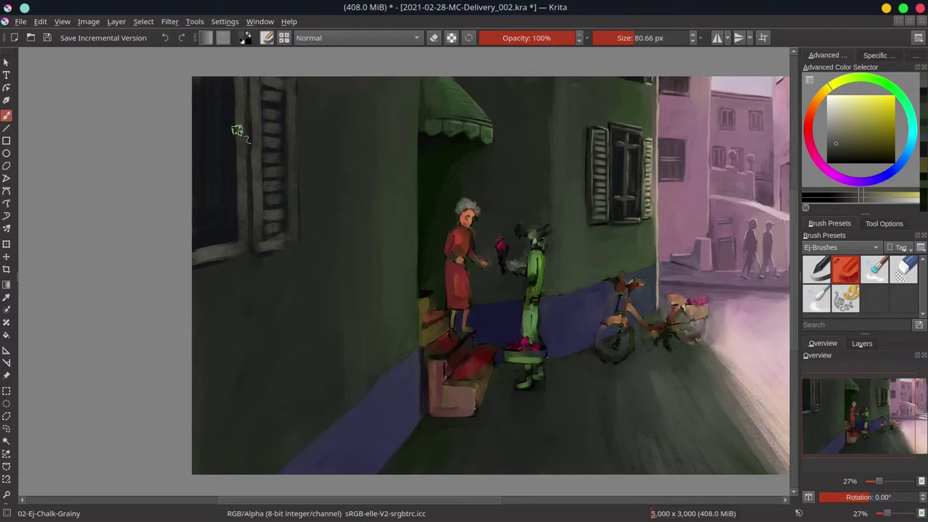
pyautogui.keyDown('ctrl'); pyautogui.click(204, 247); pyautogui.keyUp('ctrl')
pyautogui.press('[')
pyautogui.press('[')
pyautogui.press('[')
pyautogui.press('[')
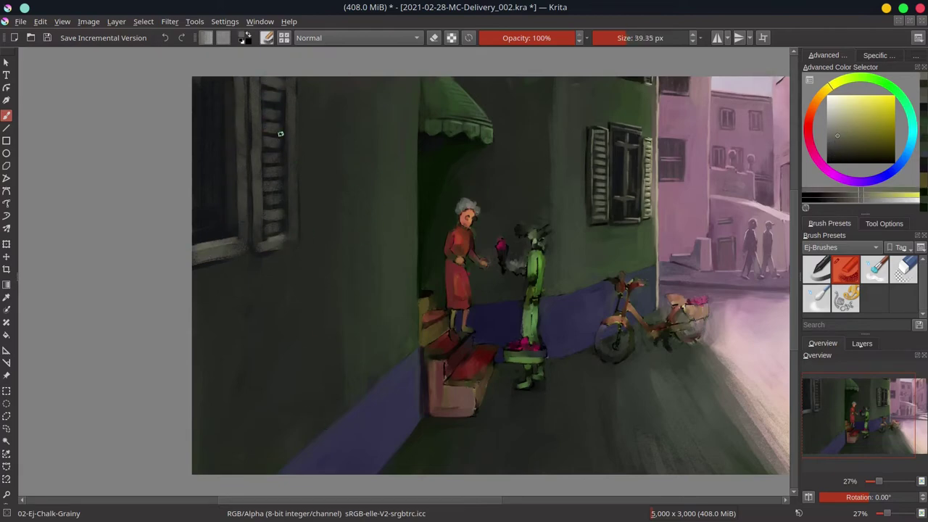
pyautogui.moveTo(262, 77); pyautogui.dragTo(262, 193)
pyautogui.moveTo(296, 77)
pyautogui.mouseDown()
pyautogui.moveTo(296, 159)
pyautogui.moveTo(337, 147)
pyautogui.moveTo(297, 244)
pyautogui.mouseUp()
pyautogui.keyDown('ctrl'); pyautogui.click(302, 243); pyautogui.keyUp('ctrl')
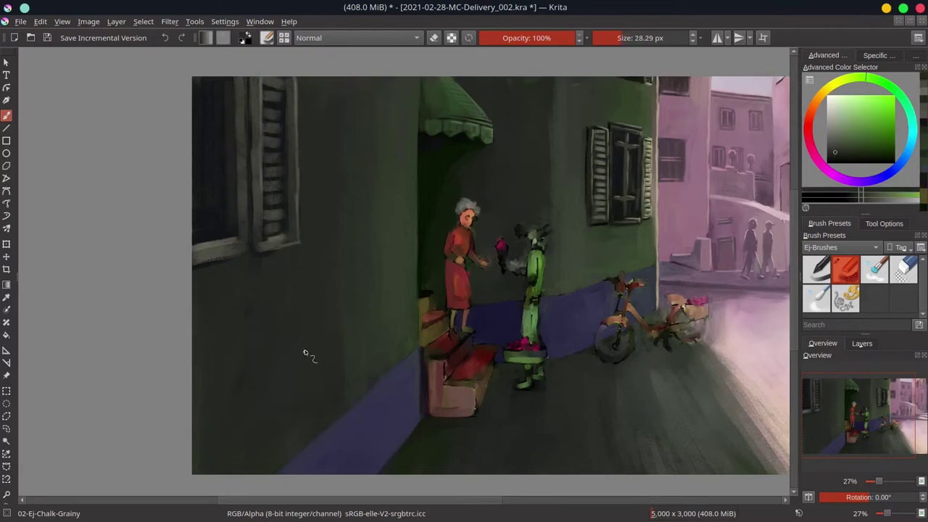
pyautogui.press(']')
pyautogui.press(']')
pyautogui.press(']')
pyautogui.moveTo(199, 145)
pyautogui.mouseDown()
pyautogui.moveTo(220, 153)
pyautogui.moveTo(197, 153)
pyautogui.mouseUp()
# Add a fine yellow-green stroke on the shutter edge, sample dark teal and green, and save
pyautogui.keyDown('ctrl'); pyautogui.click(232, 385); pyautogui.keyUp('ctrl')
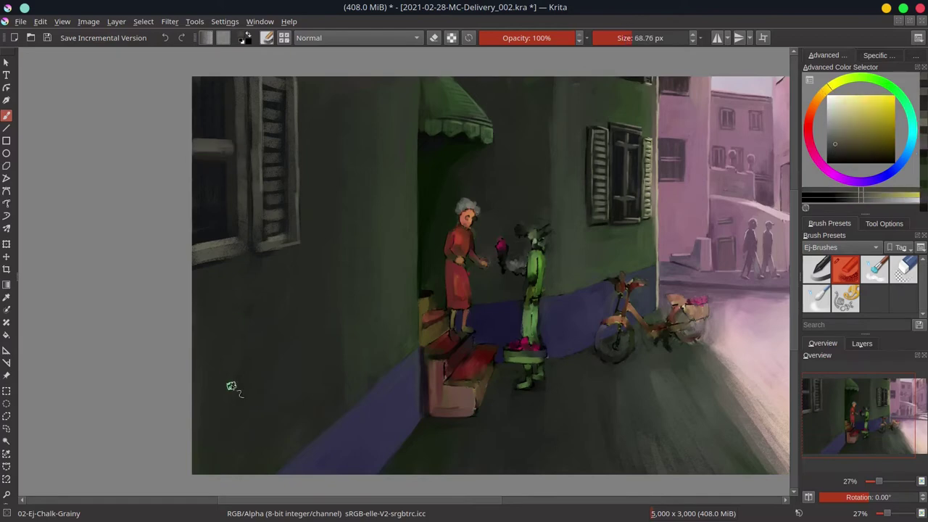
pyautogui.press('[')
pyautogui.press('[')
pyautogui.press('[')
pyautogui.moveTo(242, 179); pyautogui.dragTo(240, 142)
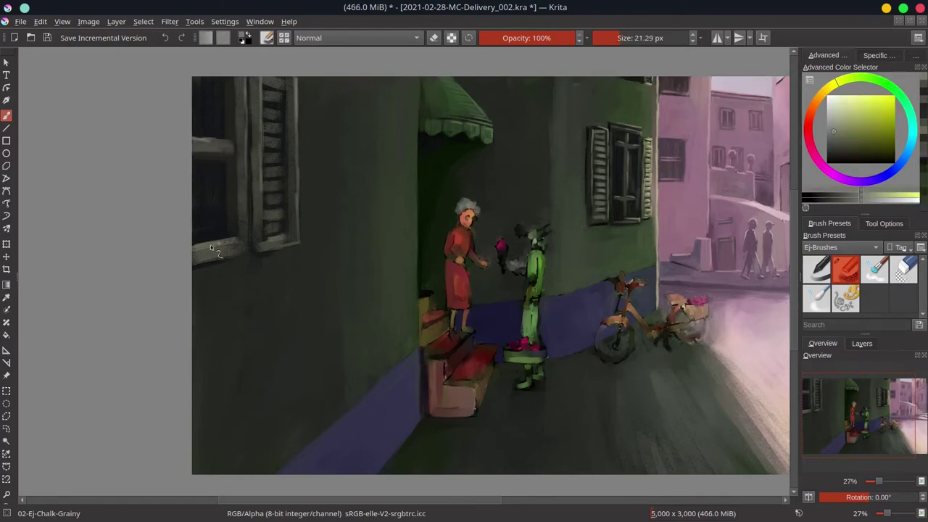
pyautogui.keyDown('ctrl'); pyautogui.click(297, 240); pyautogui.keyUp('ctrl')
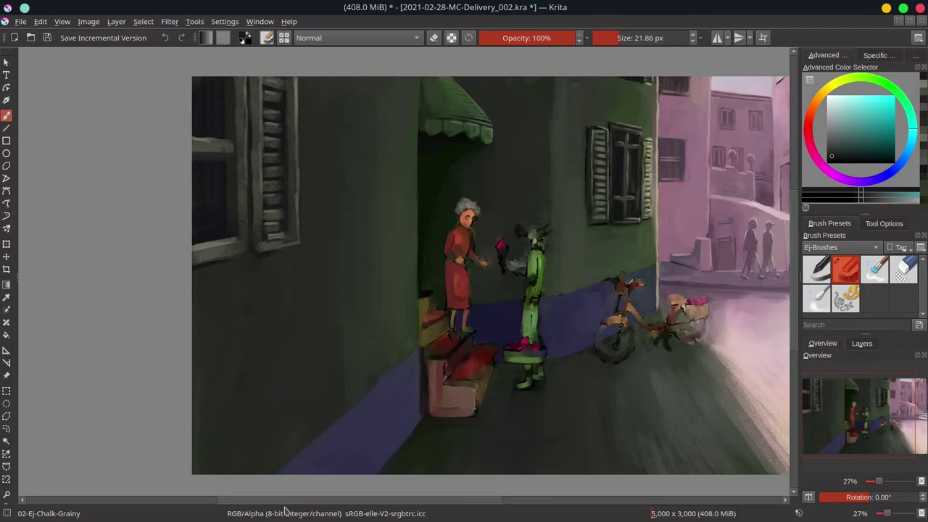
pyautogui.keyDown('ctrl'); pyautogui.click(286, 213); pyautogui.keyUp('ctrl')
pyautogui.hotkey('ctrl', 's')
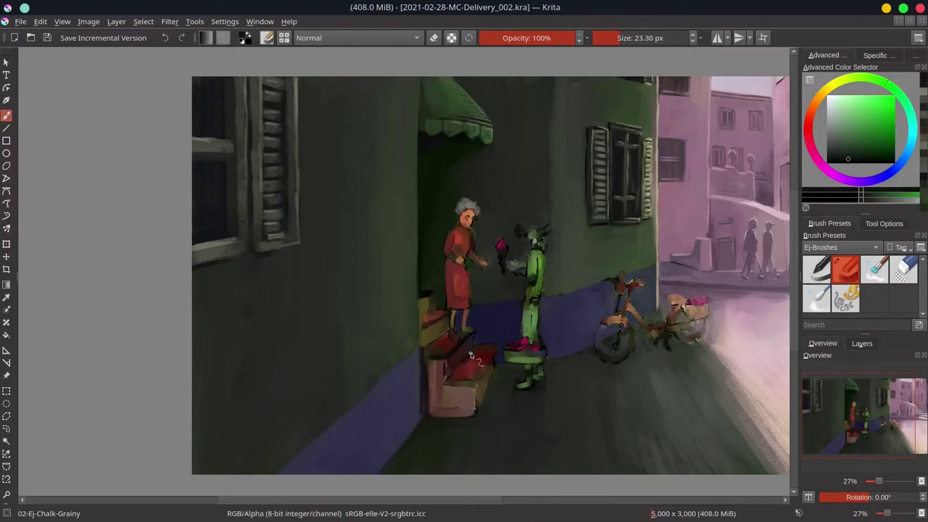
# Repaint the stairs and box top with picked dark and lighter reds
pyautogui.scroll(2, 470, 355)
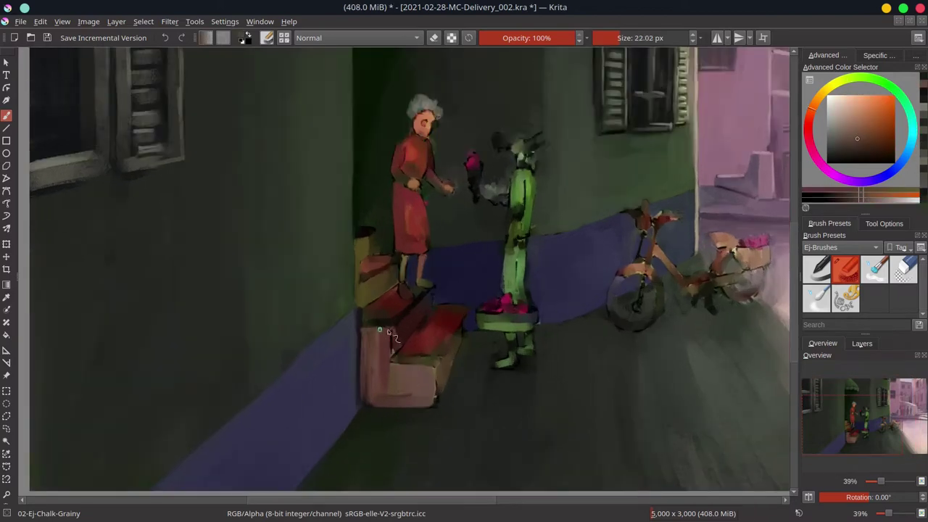
pyautogui.keyDown('ctrl'); pyautogui.click(392, 330); pyautogui.keyUp('ctrl')
pyautogui.moveTo(384, 321)
pyautogui.mouseDown()
pyautogui.moveTo(417, 305)
pyautogui.moveTo(419, 292)
pyautogui.mouseUp()
pyautogui.keyDown('ctrl'); pyautogui.click(414, 318); pyautogui.keyUp('ctrl')
pyautogui.moveTo(418, 353)
pyautogui.mouseDown()
pyautogui.moveTo(450, 308)
pyautogui.moveTo(458, 312)
pyautogui.moveTo(457, 362)
pyautogui.mouseUp()
# Paint a dark ochre patch on the box front and pick a dark orange
pyautogui.keyDown('ctrl'); pyautogui.click(373, 240); pyautogui.keyUp('ctrl')
pyautogui.keyDown('ctrl'); pyautogui.click(366, 250); pyautogui.keyUp('ctrl')
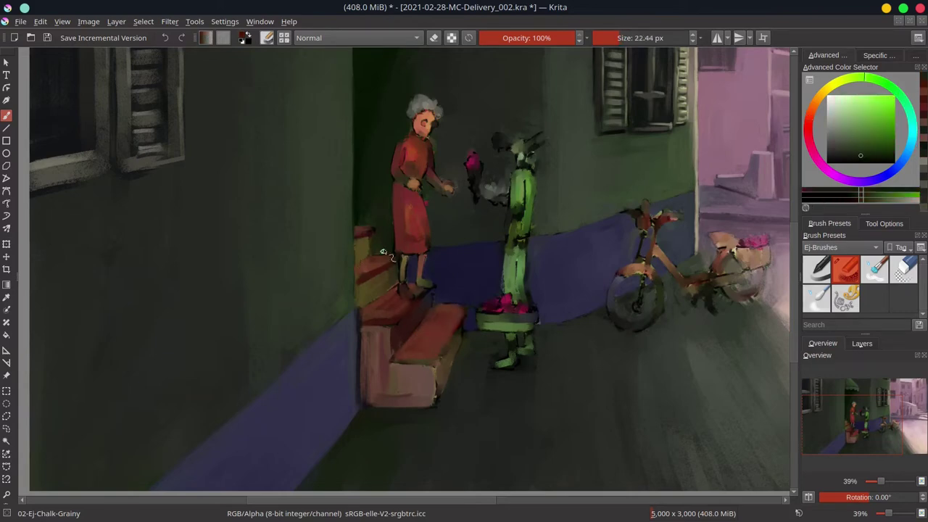
pyautogui.moveTo(383, 346); pyautogui.dragTo(397, 364)
pyautogui.moveTo(365, 324)
pyautogui.mouseDown()
pyautogui.moveTo(410, 289)
pyautogui.moveTo(439, 302)
pyautogui.moveTo(431, 253)
pyautogui.moveTo(537, 217)
pyautogui.moveTo(549, 257)
pyautogui.moveTo(436, 292)
pyautogui.moveTo(413, 341)
pyautogui.moveTo(421, 355)
pyautogui.moveTo(464, 319)
pyautogui.moveTo(371, 400)
pyautogui.moveTo(511, 395)
pyautogui.moveTo(385, 339)
pyautogui.moveTo(391, 361)
pyautogui.moveTo(457, 388)
pyautogui.moveTo(395, 335)
pyautogui.moveTo(487, 260)
pyautogui.moveTo(376, 341)
pyautogui.moveTo(359, 319)
pyautogui.moveTo(354, 363)
pyautogui.mouseUp()
pyautogui.keyDown('ctrl'); pyautogui.click(354, 364); pyautogui.keyUp('ctrl')
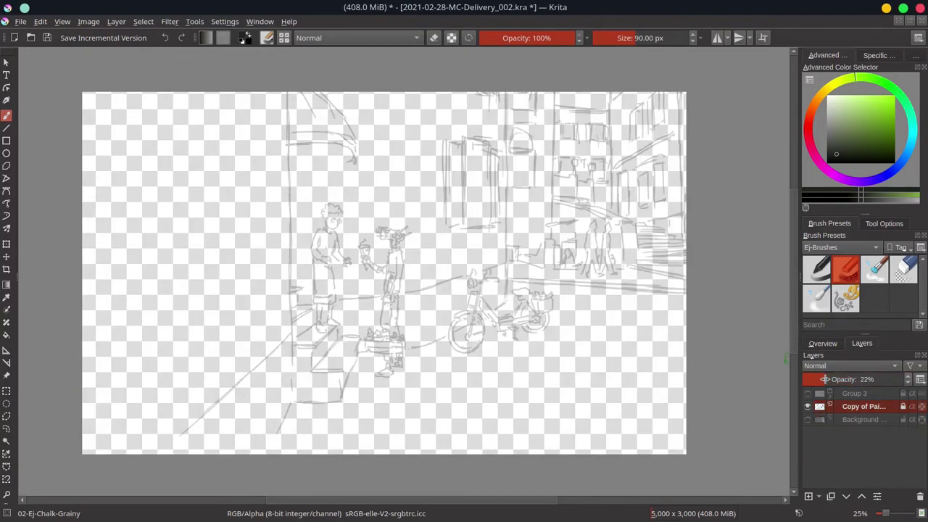
# Add a new paint layer, save, and set a fine inking brush zoomed on the moped
pyautogui.press('Insert')
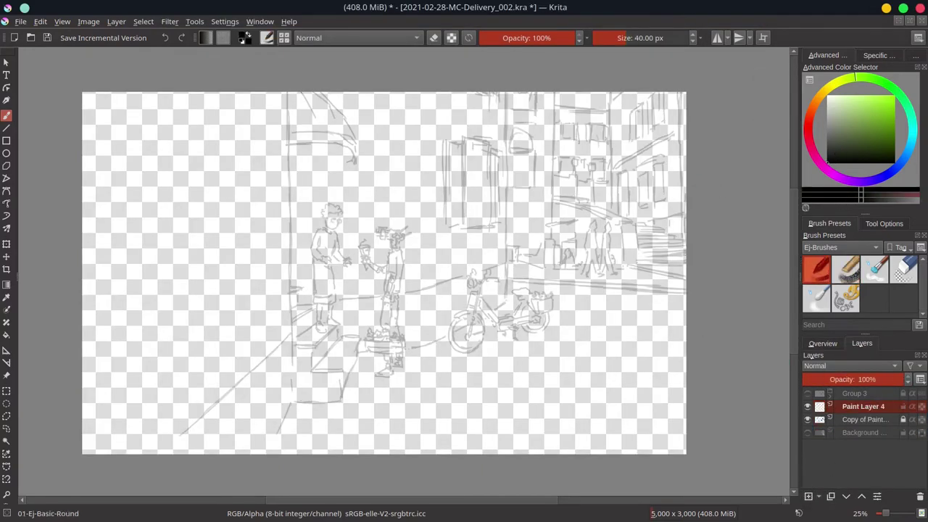
pyautogui.hotkey('ctrl', 's')
pyautogui.click(453, 388)
pyautogui.scroll(2, 454, 388)
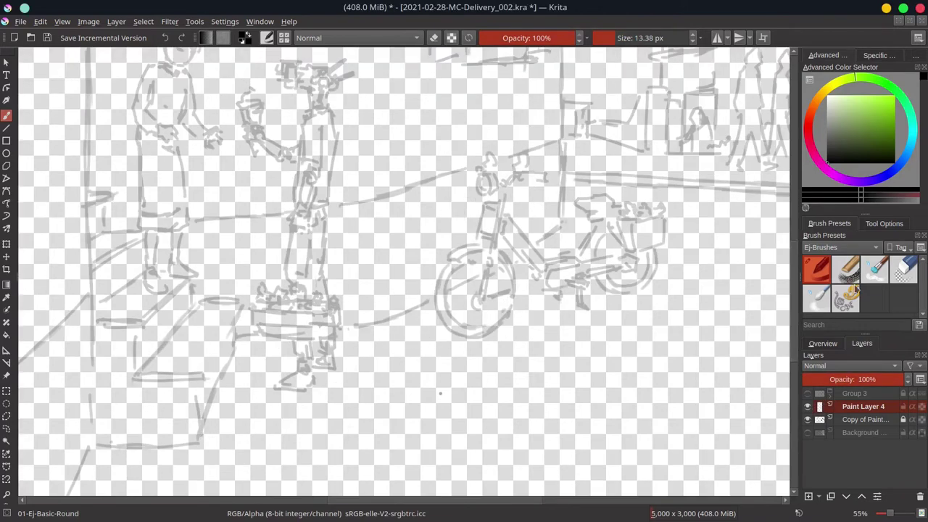
pyautogui.press('[')
pyautogui.scroll(1, 586, 145)
pyautogui.press('[')
# Ink the moped's head, steering tube, handlebar and fork lines, undoing an overlong stroke, then save
pyautogui.moveTo(414, 199)
pyautogui.mouseDown()
pyautogui.moveTo(414, 225)
pyautogui.moveTo(413, 205)
pyautogui.moveTo(433, 219)
pyautogui.moveTo(423, 194)
pyautogui.moveTo(443, 205)
pyautogui.moveTo(438, 230)
pyautogui.moveTo(445, 223)
pyautogui.moveTo(438, 198)
pyautogui.moveTo(446, 246)
pyautogui.moveTo(442, 212)
pyautogui.moveTo(425, 243)
pyautogui.moveTo(441, 245)
pyautogui.moveTo(419, 248)
pyautogui.moveTo(423, 295)
pyautogui.moveTo(452, 260)
pyautogui.moveTo(430, 253)
pyautogui.moveTo(419, 287)
pyautogui.moveTo(428, 250)
pyautogui.mouseUp()
pyautogui.moveTo(455, 214)
pyautogui.mouseDown()
pyautogui.moveTo(477, 171)
pyautogui.moveTo(487, 196)
pyautogui.moveTo(514, 201)
pyautogui.moveTo(475, 212)
pyautogui.mouseUp()
pyautogui.moveTo(412, 295); pyautogui.dragTo(411, 303)
pyautogui.moveTo(438, 298); pyautogui.dragTo(432, 348)
pyautogui.moveTo(423, 349); pyautogui.dragTo(416, 388)
pyautogui.hotkey('ctrl', 'z')
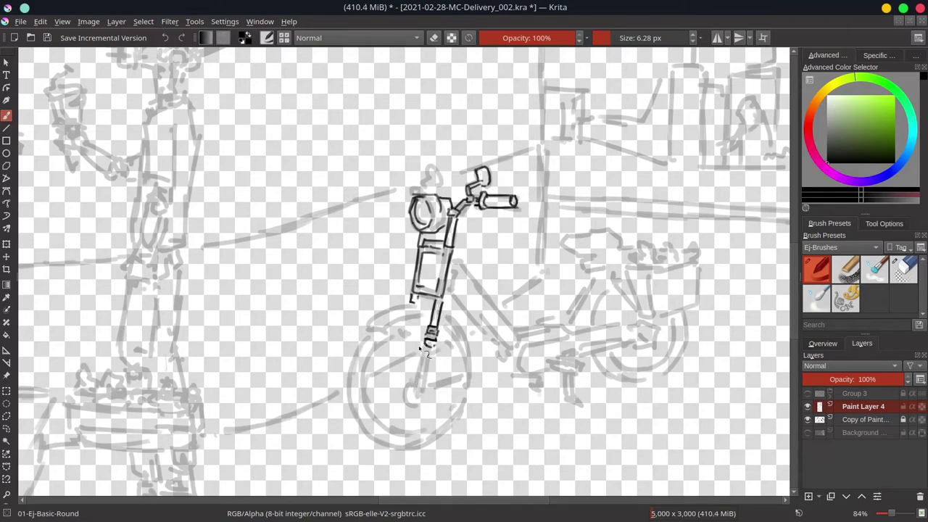
pyautogui.hotkey('ctrl', 's')
# Ink the left mirror, curved front fender, lower fork lines and a hub spoke
pyautogui.moveTo(420, 183)
pyautogui.mouseDown()
pyautogui.moveTo(428, 169)
pyautogui.moveTo(438, 178)
pyautogui.mouseUp()
pyautogui.moveTo(434, 185); pyautogui.dragTo(420, 190)
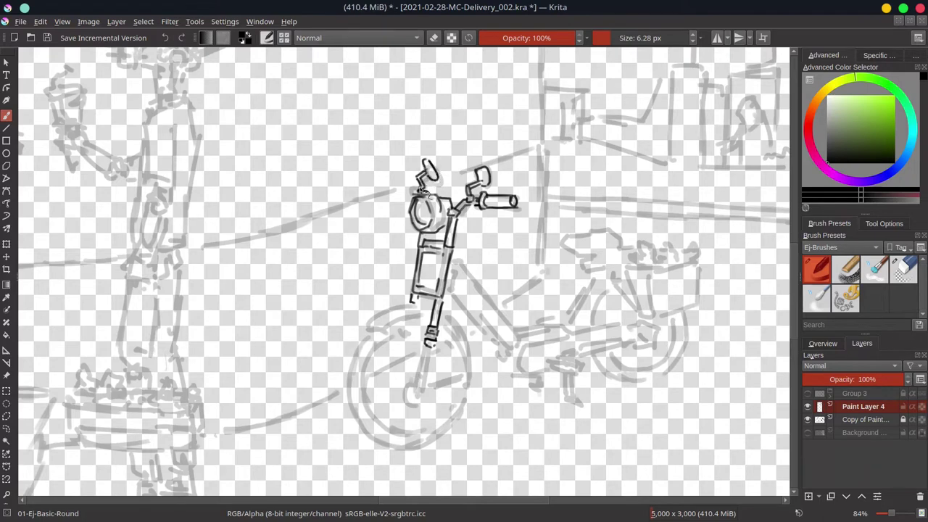
pyautogui.moveTo(380, 334); pyautogui.dragTo(422, 313)
pyautogui.moveTo(368, 328)
pyautogui.mouseDown()
pyautogui.moveTo(422, 316)
pyautogui.moveTo(402, 309)
pyautogui.moveTo(437, 306)
pyautogui.mouseUp()
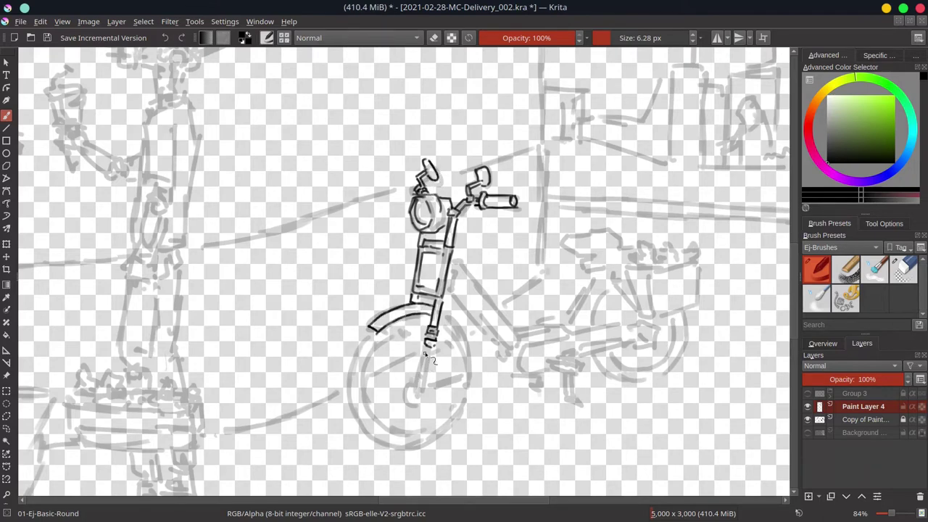
pyautogui.moveTo(426, 348); pyautogui.dragTo(417, 384)
pyautogui.moveTo(434, 351)
pyautogui.mouseDown()
pyautogui.moveTo(417, 393)
pyautogui.moveTo(416, 380)
pyautogui.moveTo(408, 394)
pyautogui.moveTo(423, 399)
pyautogui.moveTo(421, 387)
pyautogui.moveTo(464, 378)
pyautogui.mouseUp()
pyautogui.moveTo(442, 322)
pyautogui.mouseDown()
pyautogui.moveTo(466, 348)
pyautogui.moveTo(468, 376)
pyautogui.moveTo(455, 341)
pyautogui.moveTo(475, 372)
pyautogui.mouseUp()
# Erase the stray rear-wheel arc, ink the round front wheel, and save an incremental version
pyautogui.click(902, 269)
pyautogui.press('/')
pyautogui.press('/')
pyautogui.press('/')
pyautogui.moveTo(467, 335)
pyautogui.mouseDown()
pyautogui.moveTo(479, 387)
pyautogui.moveTo(470, 381)
pyautogui.mouseUp()
pyautogui.hotkey('ctrl', 'z')
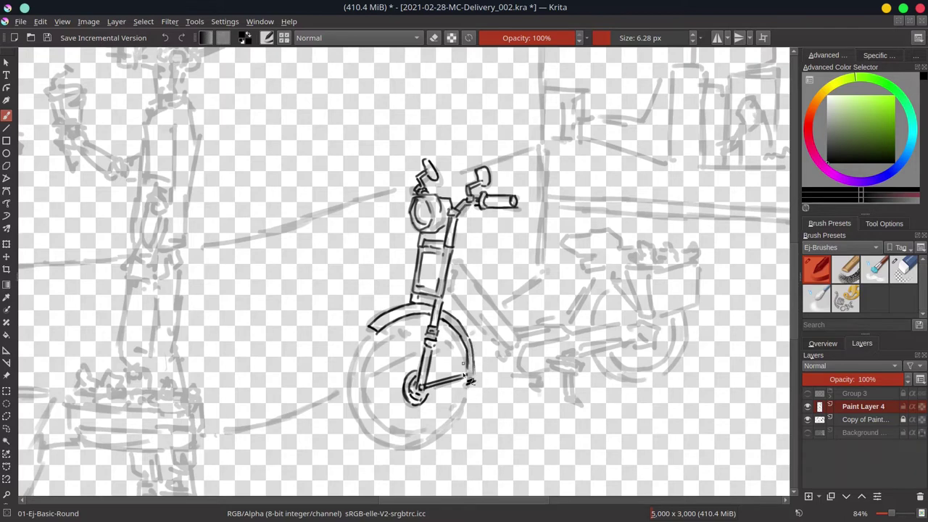
pyautogui.moveTo(368, 335)
pyautogui.mouseDown()
pyautogui.moveTo(428, 331)
pyautogui.moveTo(460, 371)
pyautogui.mouseUp()
pyautogui.moveTo(370, 359)
pyautogui.mouseDown()
pyautogui.moveTo(385, 428)
pyautogui.moveTo(435, 431)
pyautogui.mouseUp()
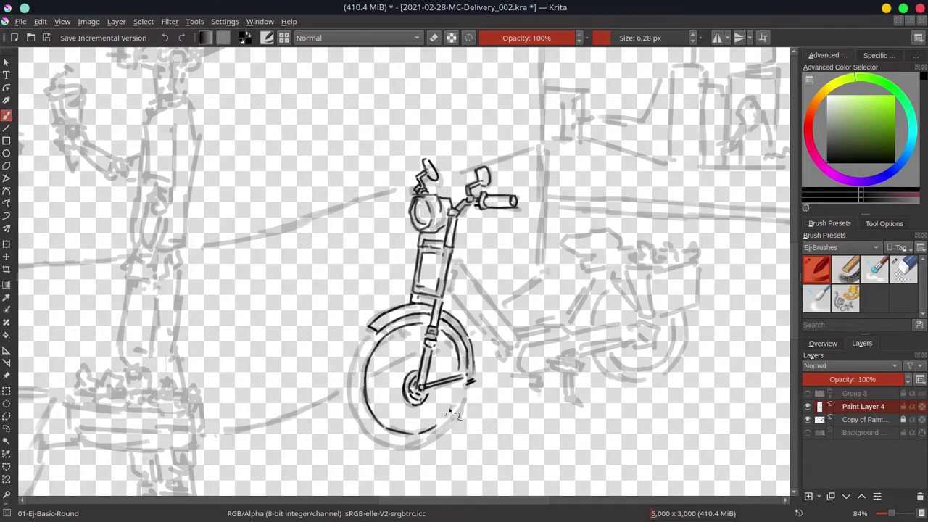
pyautogui.moveTo(456, 389); pyautogui.dragTo(438, 429)
pyautogui.moveTo(359, 358)
pyautogui.mouseDown()
pyautogui.moveTo(354, 404)
pyautogui.moveTo(375, 434)
pyautogui.moveTo(430, 444)
pyautogui.mouseUp()
pyautogui.moveTo(464, 398); pyautogui.dragTo(432, 442)
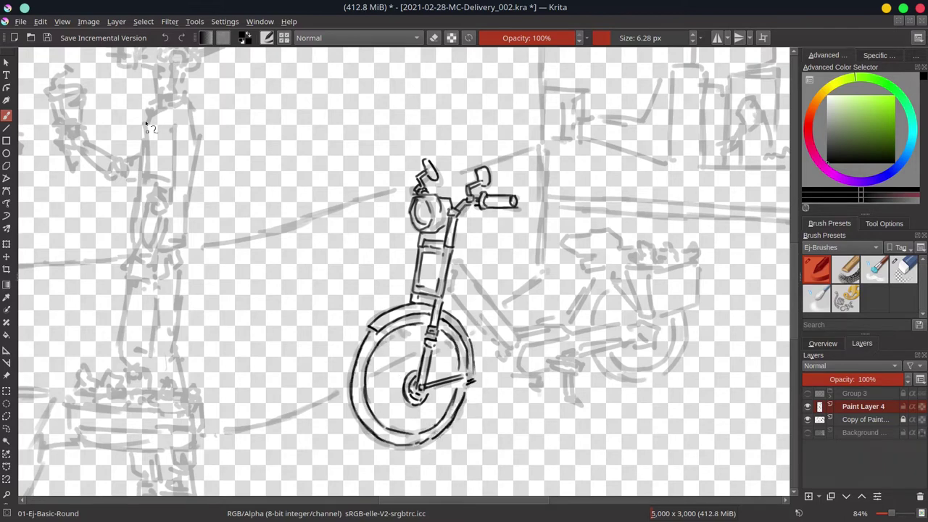
pyautogui.hotkey('ctrl', 'alt', 's')
# Add short detail strokes inside the front wheel and thicken the crank arm
pyautogui.moveTo(396, 365); pyautogui.dragTo(405, 396)
pyautogui.moveTo(401, 341); pyautogui.dragTo(401, 370)
pyautogui.moveTo(403, 335); pyautogui.dragTo(413, 336)
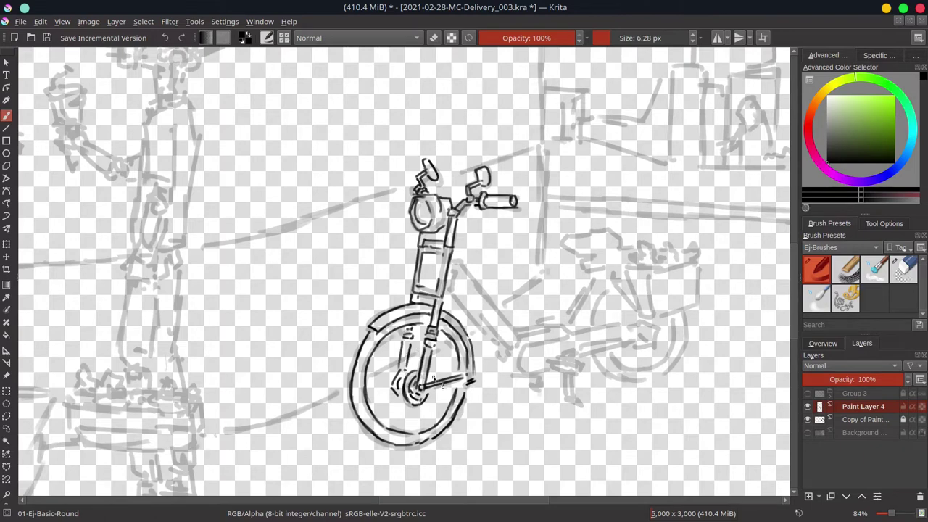
pyautogui.moveTo(429, 382); pyautogui.dragTo(451, 370)
# Ink the diagonal frame line, redrawing it twice, and extend the rear frame tubes
pyautogui.moveTo(454, 284)
pyautogui.mouseDown()
pyautogui.moveTo(463, 250)
pyautogui.moveTo(456, 289)
pyautogui.moveTo(496, 312)
pyautogui.mouseUp()
pyautogui.hotkey('ctrl', 'z')
pyautogui.moveTo(466, 266); pyautogui.dragTo(518, 332)
pyautogui.hotkey('ctrl', 'z')
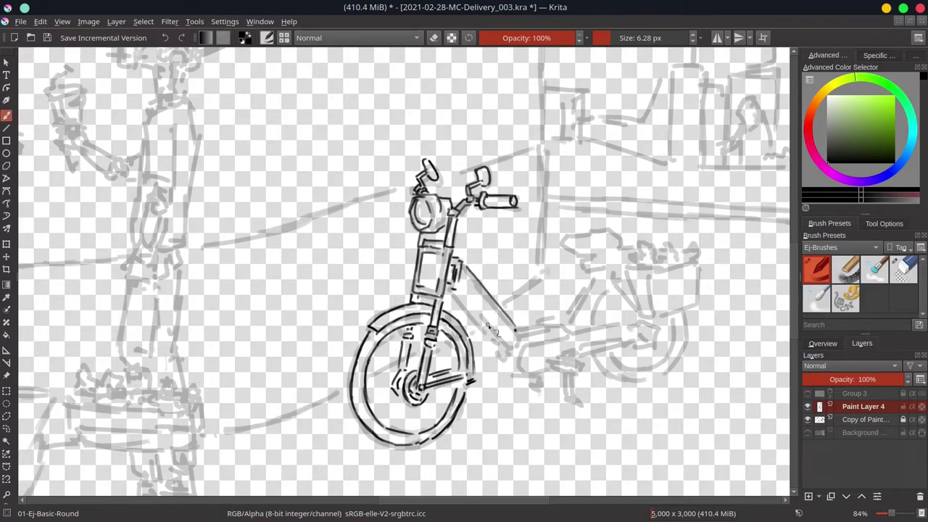
pyautogui.moveTo(452, 289)
pyautogui.mouseDown()
pyautogui.moveTo(486, 302)
pyautogui.moveTo(490, 316)
pyautogui.moveTo(498, 295)
pyautogui.moveTo(520, 330)
pyautogui.moveTo(564, 326)
pyautogui.mouseUp()
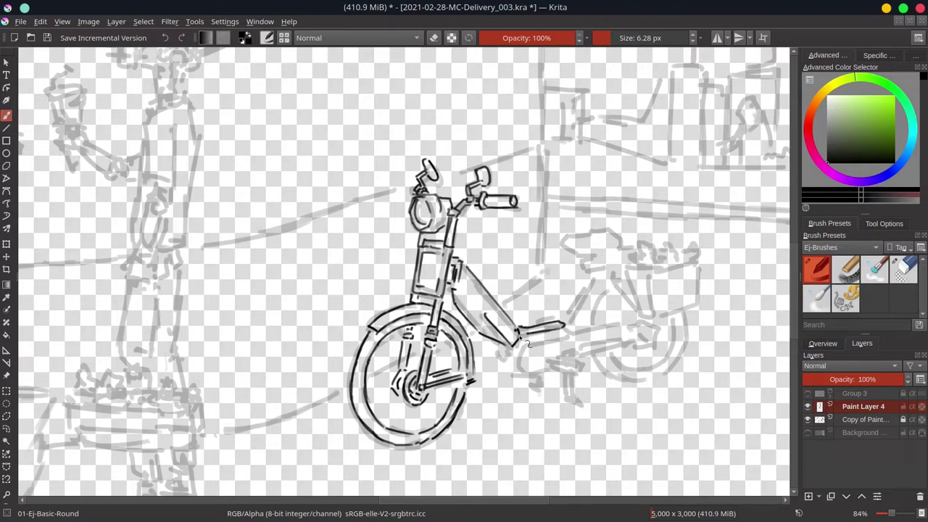
pyautogui.moveTo(495, 345)
pyautogui.mouseDown()
pyautogui.moveTo(493, 375)
pyautogui.moveTo(550, 329)
pyautogui.moveTo(522, 344)
pyautogui.moveTo(561, 327)
pyautogui.moveTo(519, 324)
pyautogui.moveTo(560, 319)
pyautogui.mouseUp()
pyautogui.moveTo(464, 258)
pyautogui.mouseDown()
pyautogui.moveTo(518, 323)
pyautogui.moveTo(578, 275)
pyautogui.moveTo(567, 328)
pyautogui.moveTo(521, 372)
pyautogui.moveTo(635, 317)
pyautogui.mouseUp()
# Ink the rounded motor, rear-frame line, swingarm and rear hub, then save
pyautogui.moveTo(525, 346); pyautogui.dragTo(557, 349)
pyautogui.moveTo(543, 346)
pyautogui.mouseDown()
pyautogui.moveTo(539, 374)
pyautogui.moveTo(585, 371)
pyautogui.moveTo(532, 387)
pyautogui.moveTo(582, 367)
pyautogui.moveTo(582, 403)
pyautogui.mouseUp()
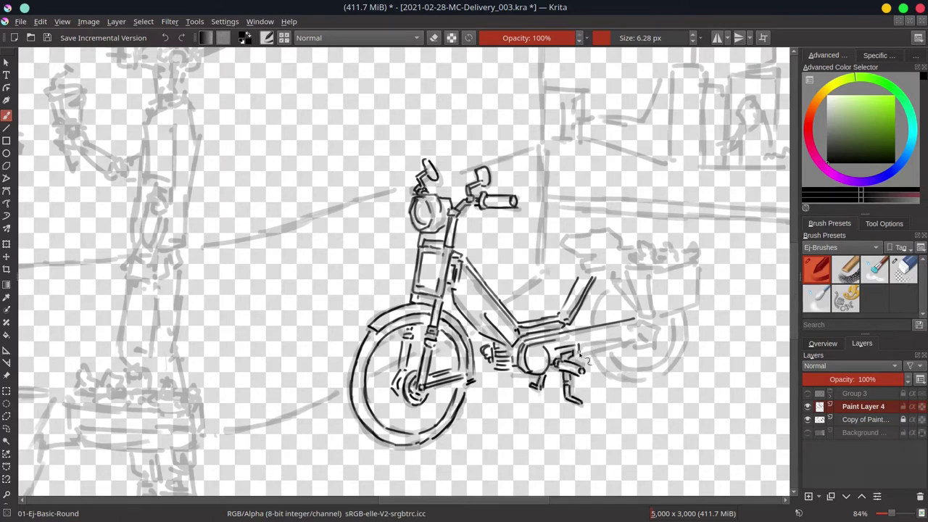
pyautogui.moveTo(587, 349)
pyautogui.mouseDown()
pyautogui.moveTo(636, 334)
pyautogui.moveTo(589, 355)
pyautogui.moveTo(623, 343)
pyautogui.moveTo(623, 280)
pyautogui.mouseUp()
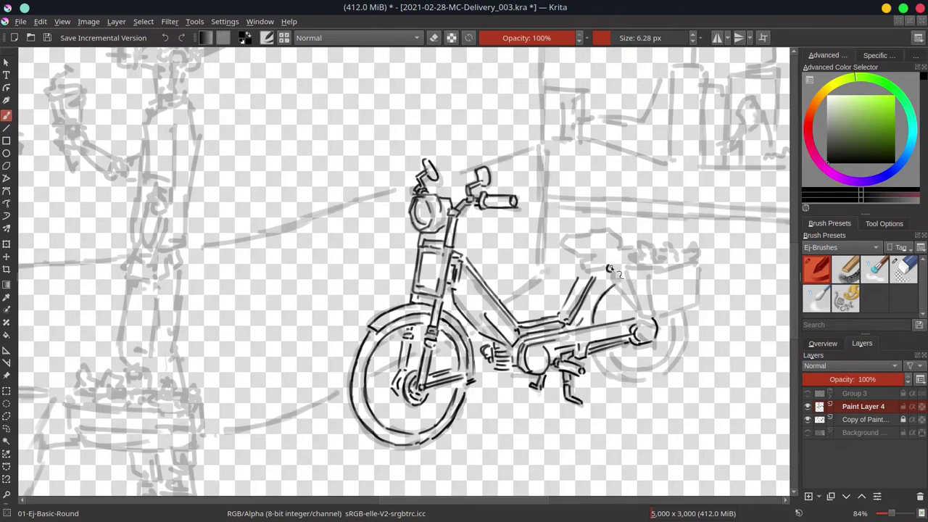
pyautogui.hotkey('ctrl', 's')
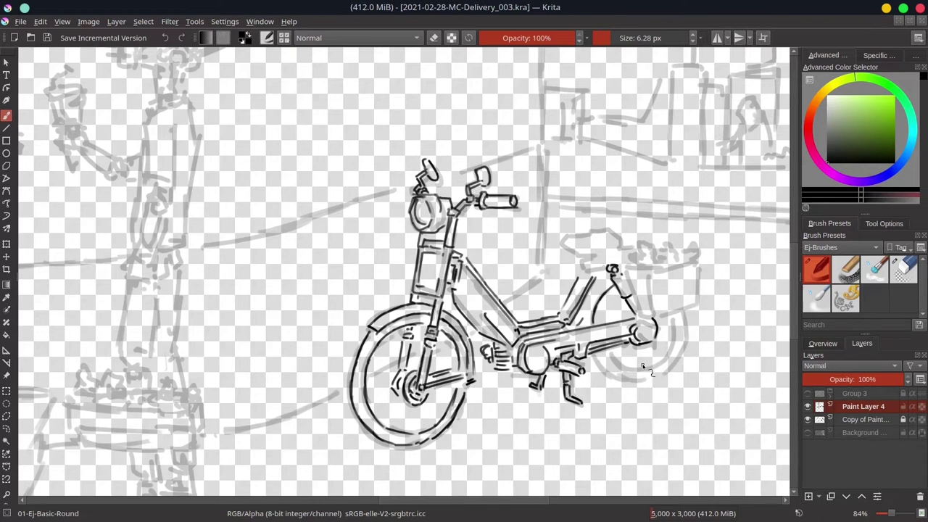
# Ink the moped's rear frame tube and luggage rack, erasing a stray rack stroke
pyautogui.moveTo(573, 251)
pyautogui.mouseDown()
pyautogui.moveTo(582, 262)
pyautogui.moveTo(609, 232)
pyautogui.moveTo(623, 250)
pyautogui.moveTo(637, 326)
pyautogui.mouseUp()
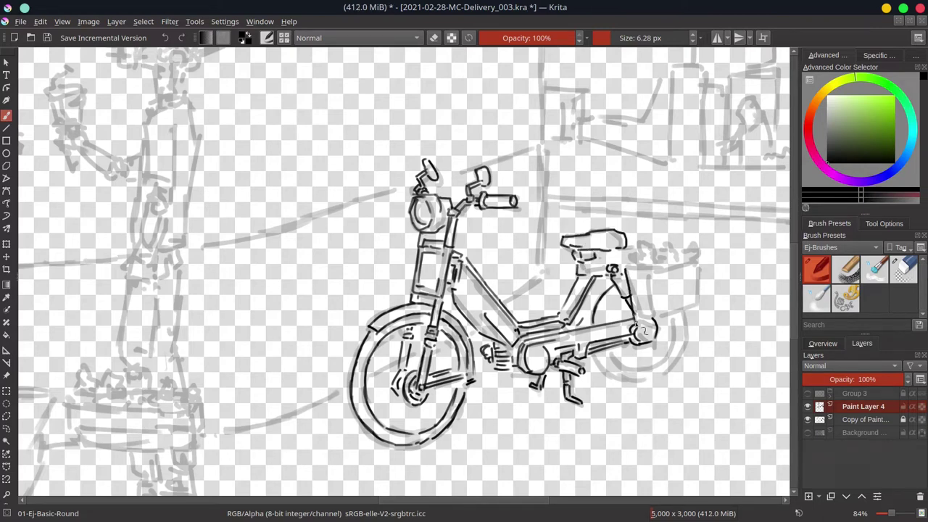
pyautogui.moveTo(642, 277); pyautogui.dragTo(649, 321)
pyautogui.moveTo(628, 273); pyautogui.dragTo(689, 266)
pyautogui.moveTo(652, 324); pyautogui.dragTo(694, 316)
pyautogui.moveTo(671, 268); pyautogui.dragTo(696, 258)
pyautogui.press('/')
pyautogui.moveTo(652, 319); pyautogui.dragTo(662, 317)
pyautogui.press('/')
# Outline the luggage box and letter CONSEGNA across it, saving along the way
pyautogui.moveTo(629, 274); pyautogui.dragTo(701, 266)
pyautogui.moveTo(700, 269); pyautogui.dragTo(700, 304)
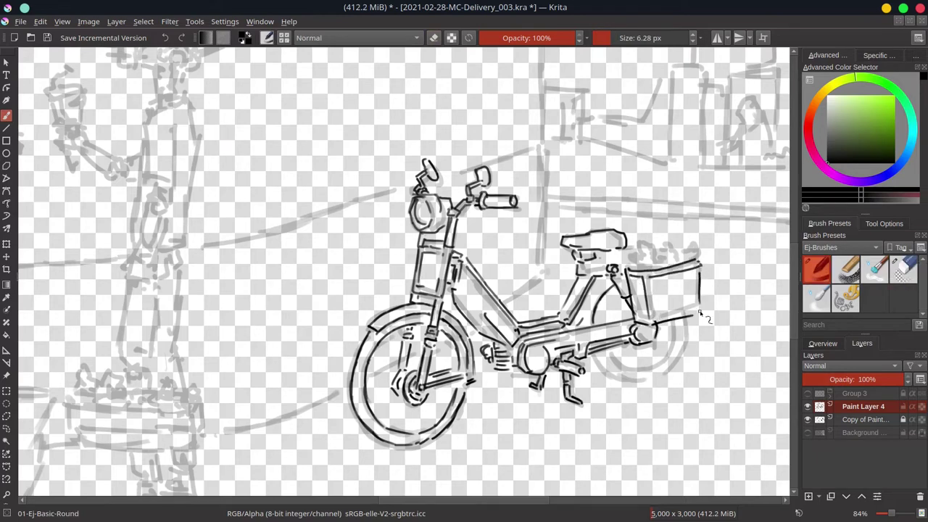
pyautogui.hotkey('ctrl', 's')
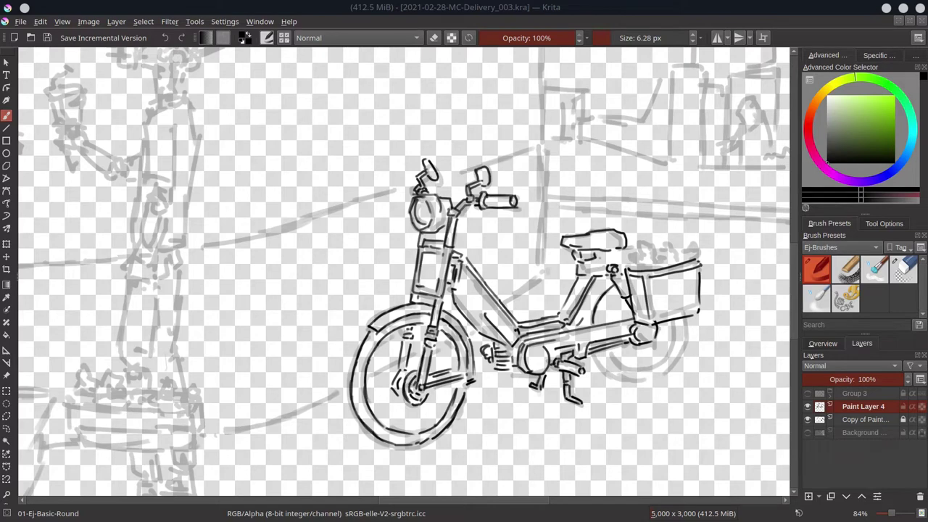
pyautogui.moveTo(654, 287); pyautogui.dragTo(681, 283)
pyautogui.moveTo(682, 282); pyautogui.dragTo(705, 284)
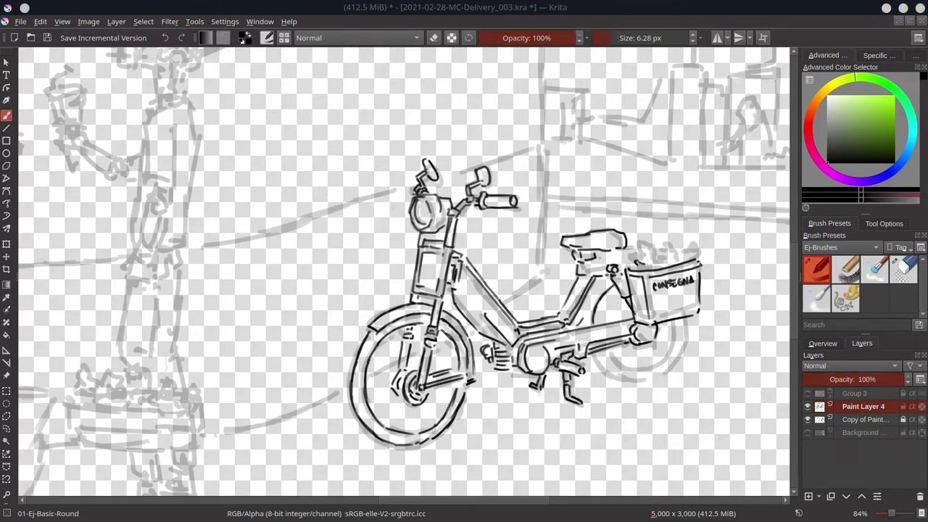
# Sketch a bunch of flowers rising out of the luggage box
pyautogui.click(645, 264)
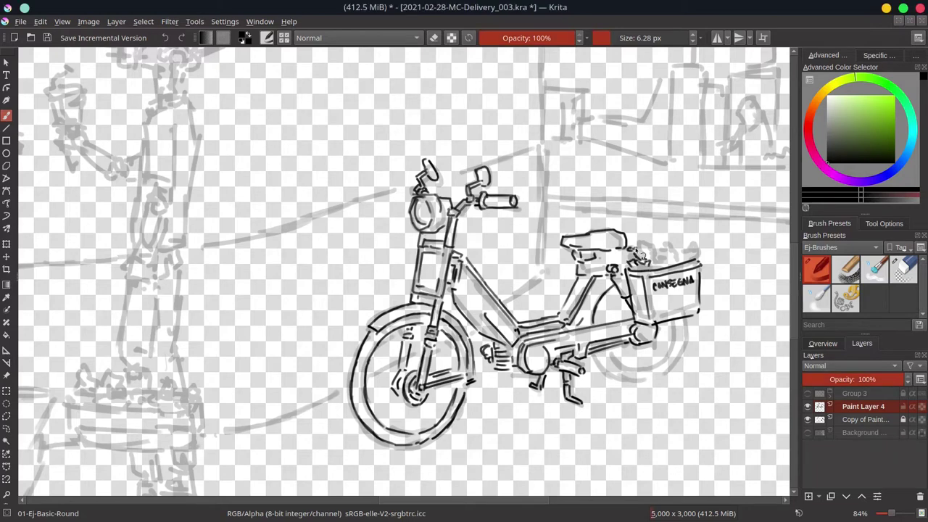
pyautogui.moveTo(639, 252)
pyautogui.mouseDown()
pyautogui.moveTo(638, 243)
pyautogui.moveTo(658, 239)
pyautogui.moveTo(678, 271)
pyautogui.moveTo(674, 243)
pyautogui.mouseUp()
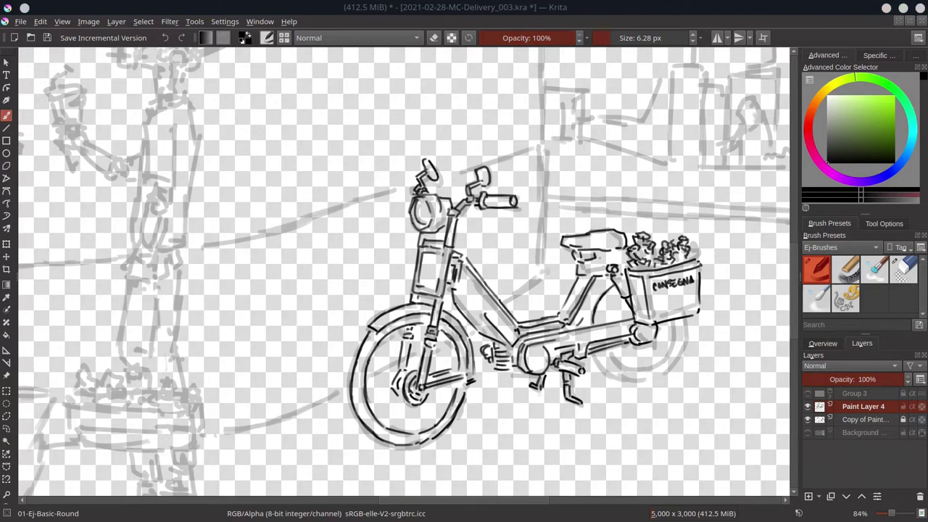
pyautogui.moveTo(659, 234); pyautogui.dragTo(704, 256)
# Ink the rear fender and the full rear wheel rim
pyautogui.moveTo(618, 303)
pyautogui.mouseDown()
pyautogui.moveTo(603, 320)
pyautogui.moveTo(621, 354)
pyautogui.moveTo(652, 375)
pyautogui.moveTo(674, 326)
pyautogui.mouseUp()
pyautogui.moveTo(600, 355); pyautogui.dragTo(665, 389)
pyautogui.moveTo(682, 318)
pyautogui.mouseDown()
pyautogui.moveTo(684, 338)
pyautogui.moveTo(661, 372)
pyautogui.mouseUp()
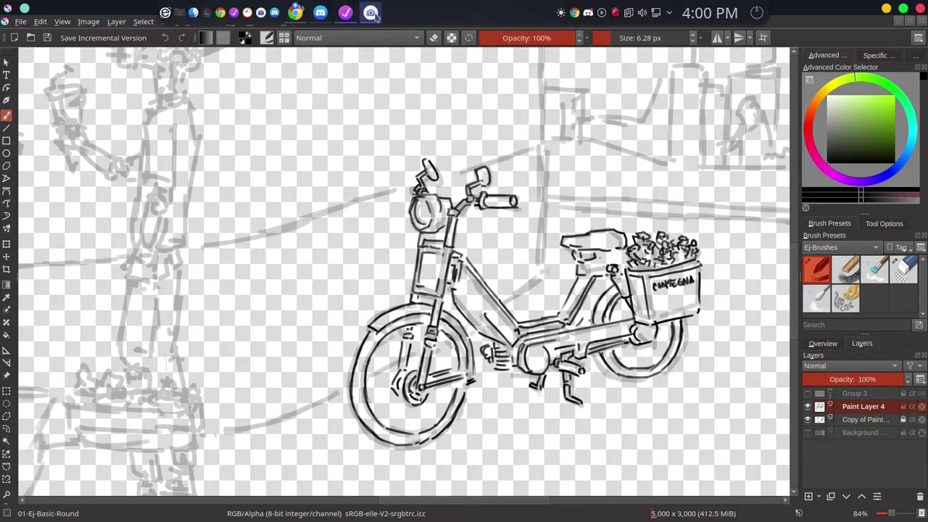
pyautogui.scroll(-3, 391, 398)
# Ink the robot's head with its antenna lines
pyautogui.moveTo(474, 245); pyautogui.dragTo(612, 245)
pyautogui.hotkey('ctrl', 's')
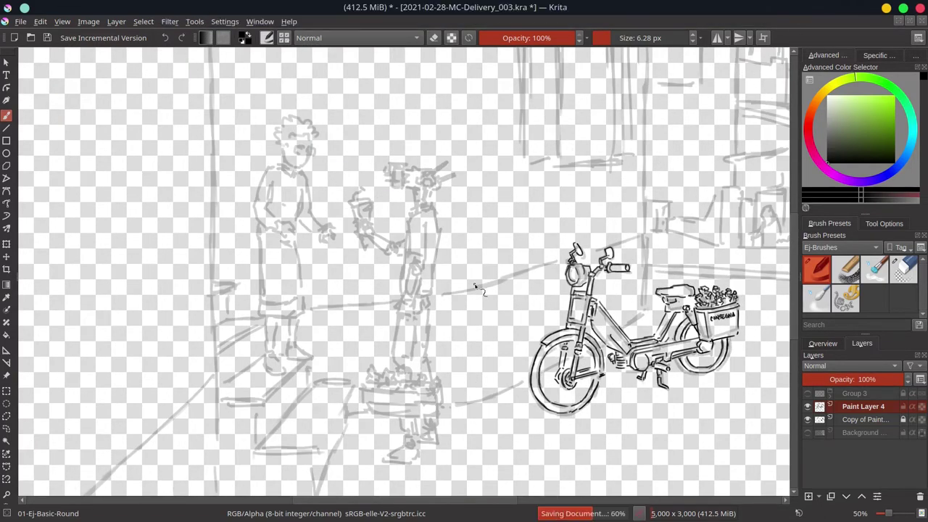
pyautogui.scroll(2, 374, 205)
pyautogui.moveTo(375, 205)
pyautogui.mouseDown()
pyautogui.moveTo(421, 234)
pyautogui.moveTo(416, 211)
pyautogui.moveTo(440, 203)
pyautogui.moveTo(442, 227)
pyautogui.moveTo(488, 184)
pyautogui.mouseUp()
pyautogui.moveTo(439, 225)
pyautogui.mouseDown()
pyautogui.moveTo(445, 246)
pyautogui.moveTo(424, 243)
pyautogui.moveTo(457, 232)
pyautogui.moveTo(468, 210)
pyautogui.moveTo(507, 199)
pyautogui.mouseUp()
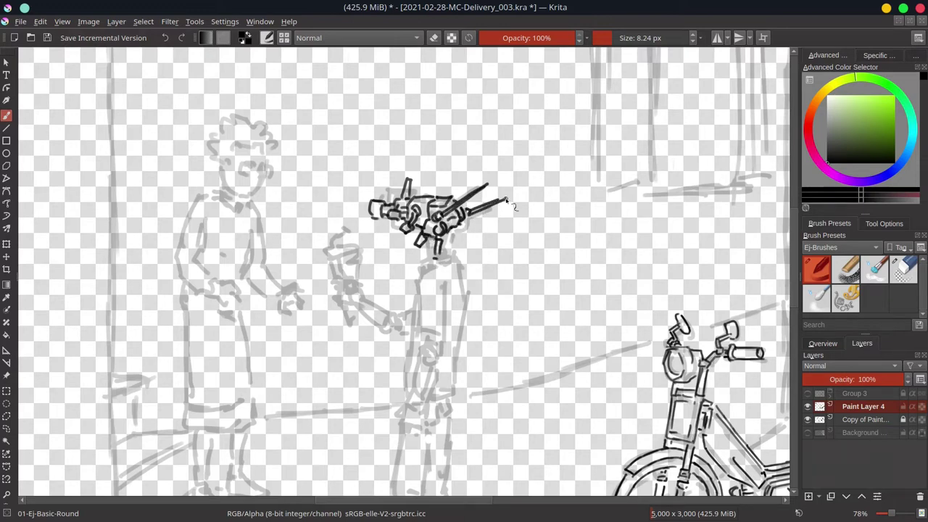
# Ink the robot's body and torso outline, erasing a misplaced stroke
pyautogui.moveTo(421, 259); pyautogui.dragTo(455, 254)
pyautogui.moveTo(417, 268); pyautogui.dragTo(407, 340)
pyautogui.moveTo(450, 283); pyautogui.dragTo(448, 326)
pyautogui.scroll(-3, 435, 290)
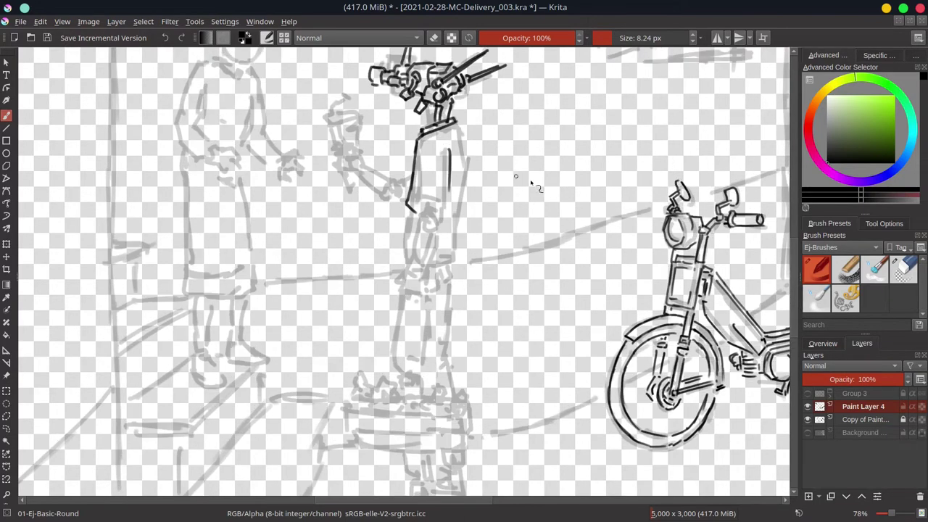
pyautogui.press('e')
pyautogui.moveTo(415, 145); pyautogui.dragTo(409, 209)
pyautogui.press('e')
pyautogui.moveTo(419, 136); pyautogui.dragTo(397, 263)
pyautogui.moveTo(415, 176)
pyautogui.mouseDown()
pyautogui.moveTo(446, 218)
pyautogui.moveTo(451, 153)
pyautogui.mouseUp()
pyautogui.moveTo(464, 125)
pyautogui.mouseDown()
pyautogui.moveTo(458, 267)
pyautogui.moveTo(397, 271)
pyautogui.mouseUp()
# Draw the robot's forearm with a round joint, its hand and sleeve detail
pyautogui.moveTo(434, 225)
pyautogui.mouseDown()
pyautogui.moveTo(407, 287)
pyautogui.moveTo(424, 270)
pyautogui.moveTo(399, 224)
pyautogui.moveTo(405, 230)
pyautogui.mouseUp()
pyautogui.moveTo(397, 250)
pyautogui.mouseDown()
pyautogui.moveTo(383, 262)
pyautogui.moveTo(407, 284)
pyautogui.moveTo(391, 282)
pyautogui.mouseUp()
pyautogui.moveTo(397, 256)
pyautogui.mouseDown()
pyautogui.moveTo(402, 262)
pyautogui.moveTo(398, 234)
pyautogui.mouseUp()
pyautogui.moveTo(403, 246)
pyautogui.mouseDown()
pyautogui.moveTo(411, 222)
pyautogui.moveTo(413, 236)
pyautogui.mouseUp()
pyautogui.moveTo(427, 206); pyautogui.dragTo(430, 218)
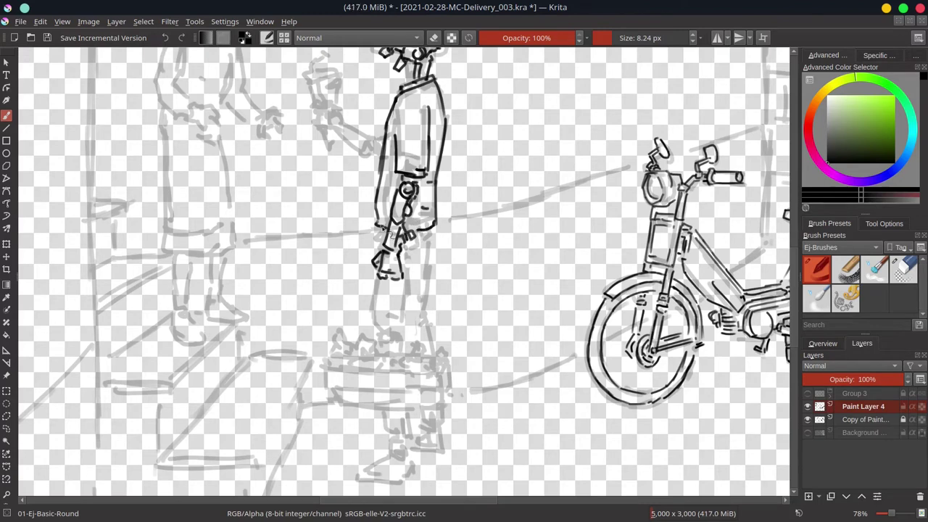
# Ink the robot's lower leg and joints, erasing the old lower joint
pyautogui.moveTo(418, 251); pyautogui.dragTo(406, 319)
pyautogui.moveTo(409, 284)
pyautogui.mouseDown()
pyautogui.moveTo(398, 325)
pyautogui.moveTo(423, 332)
pyautogui.mouseUp()
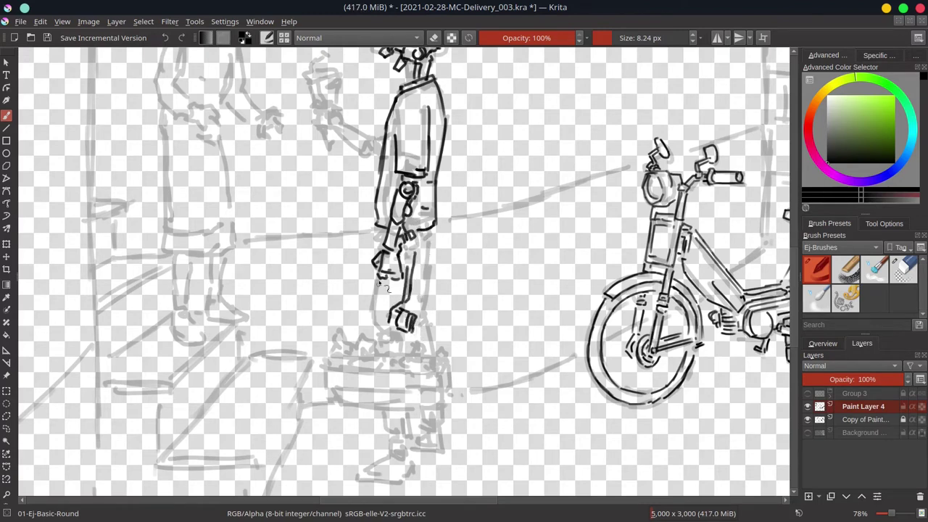
pyautogui.moveTo(382, 228); pyautogui.dragTo(366, 337)
pyautogui.moveTo(369, 327); pyautogui.dragTo(399, 345)
pyautogui.moveTo(396, 314)
pyautogui.mouseDown()
pyautogui.moveTo(404, 335)
pyautogui.moveTo(438, 326)
pyautogui.mouseUp()
pyautogui.moveTo(432, 232); pyautogui.dragTo(425, 300)
pyautogui.moveTo(412, 293); pyautogui.dragTo(425, 304)
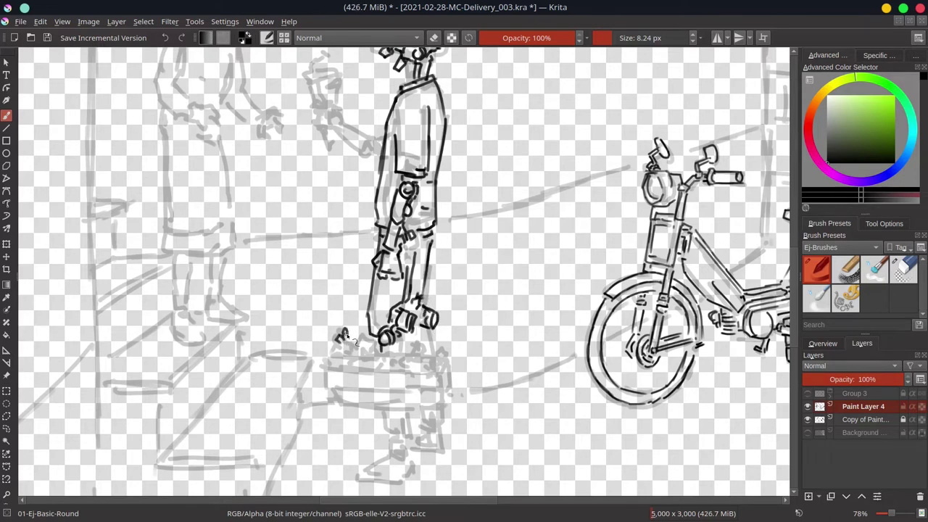
pyautogui.moveTo(345, 335)
pyautogui.mouseDown()
pyautogui.moveTo(335, 357)
pyautogui.moveTo(400, 350)
pyautogui.moveTo(377, 348)
pyautogui.moveTo(355, 363)
pyautogui.mouseUp()
pyautogui.press('/')
pyautogui.press('/')
# Draw the pile of leaves at the robot's feet, mirroring the canvas view midway
pyautogui.moveTo(360, 357); pyautogui.dragTo(371, 369)
pyautogui.moveTo(328, 338); pyautogui.dragTo(310, 362)
pyautogui.moveTo(378, 350); pyautogui.dragTo(397, 329)
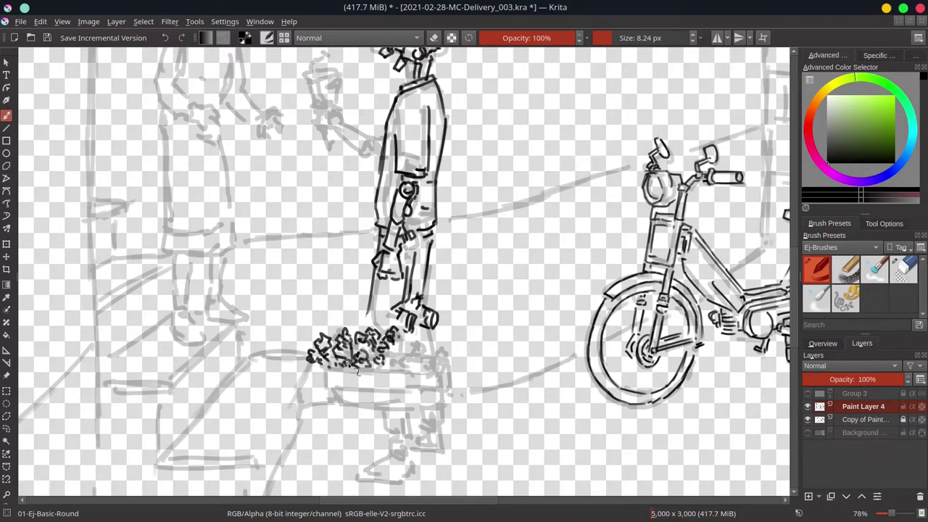
pyautogui.click(823, 343)
pyautogui.click(808, 497)
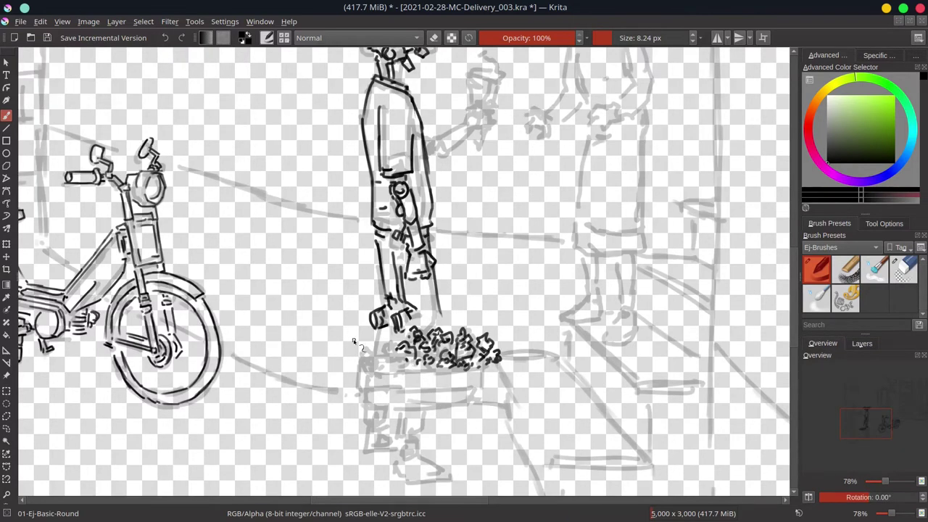
pyautogui.moveTo(353, 341)
pyautogui.mouseDown()
pyautogui.moveTo(377, 358)
pyautogui.moveTo(374, 368)
pyautogui.moveTo(411, 369)
pyautogui.moveTo(384, 359)
pyautogui.moveTo(418, 375)
pyautogui.mouseUp()
# Ink the planter's bottom and short leg strokes below it, then save
pyautogui.moveTo(379, 380); pyautogui.dragTo(498, 374)
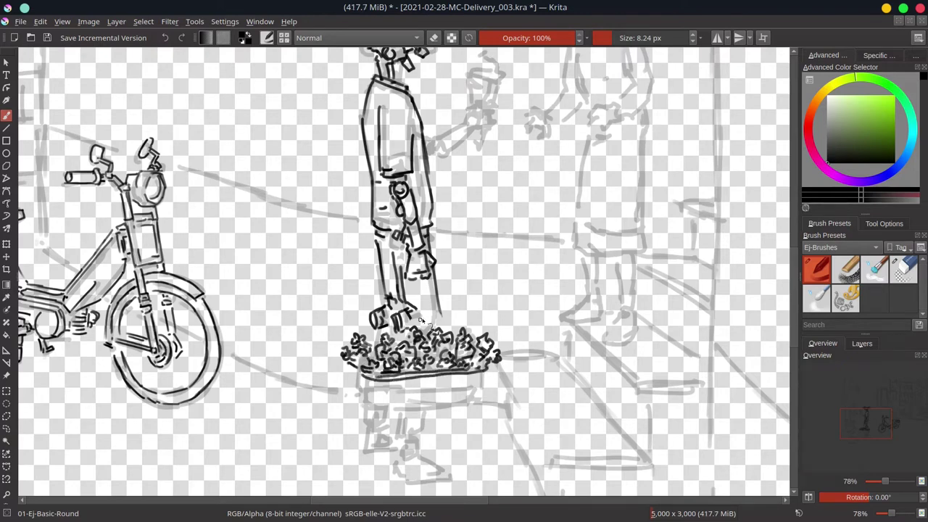
pyautogui.moveTo(426, 309); pyautogui.dragTo(418, 330)
pyautogui.moveTo(440, 307); pyautogui.dragTo(438, 327)
pyautogui.hotkey('ctrl', 's')
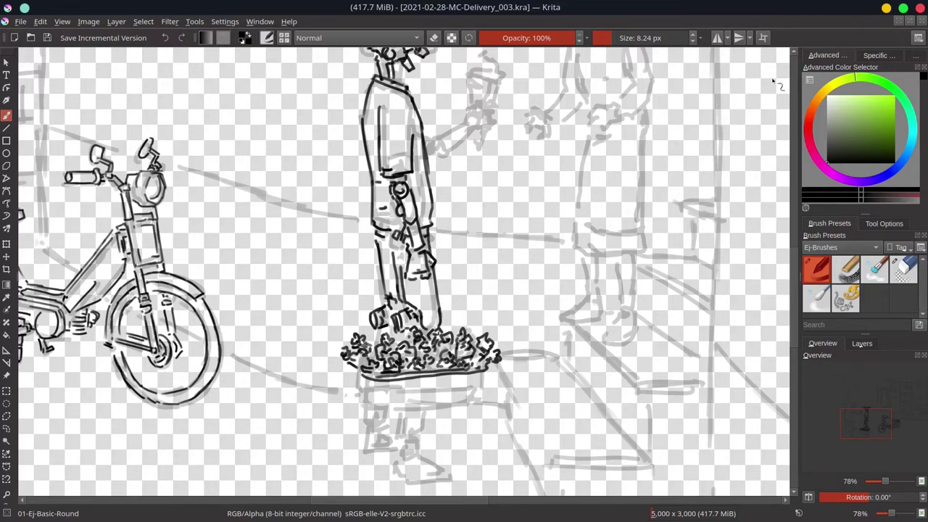
# Outline the planter box with a thick lower edge and draw the robot's ankles and shoes
pyautogui.moveTo(359, 377)
pyautogui.mouseDown()
pyautogui.moveTo(364, 419)
pyautogui.moveTo(484, 400)
pyautogui.mouseUp()
pyautogui.moveTo(365, 419); pyautogui.dragTo(472, 415)
pyautogui.moveTo(401, 423); pyautogui.dragTo(483, 417)
pyautogui.moveTo(417, 410)
pyautogui.mouseDown()
pyautogui.moveTo(471, 415)
pyautogui.moveTo(489, 403)
pyautogui.mouseUp()
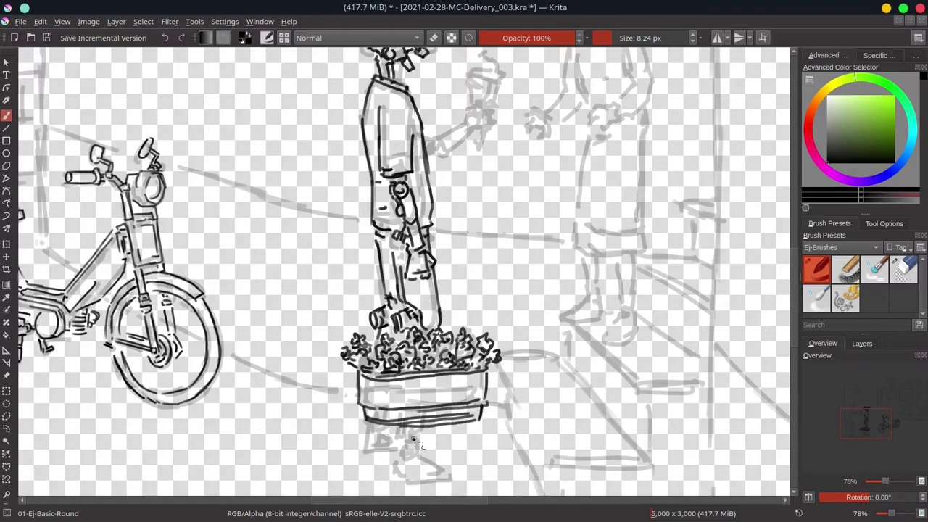
pyautogui.moveTo(385, 435)
pyautogui.mouseDown()
pyautogui.moveTo(426, 442)
pyautogui.moveTo(399, 475)
pyautogui.moveTo(426, 472)
pyautogui.mouseUp()
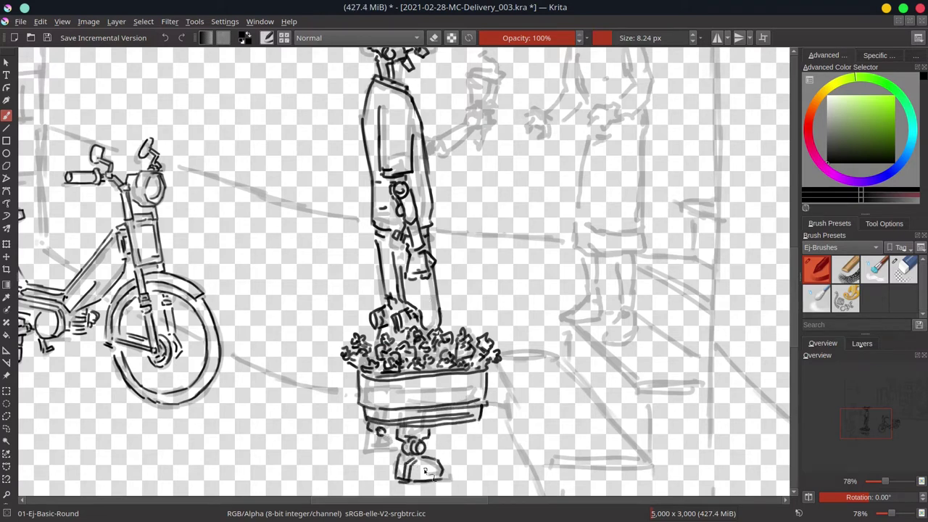
pyautogui.scroll(2, 793, 303)
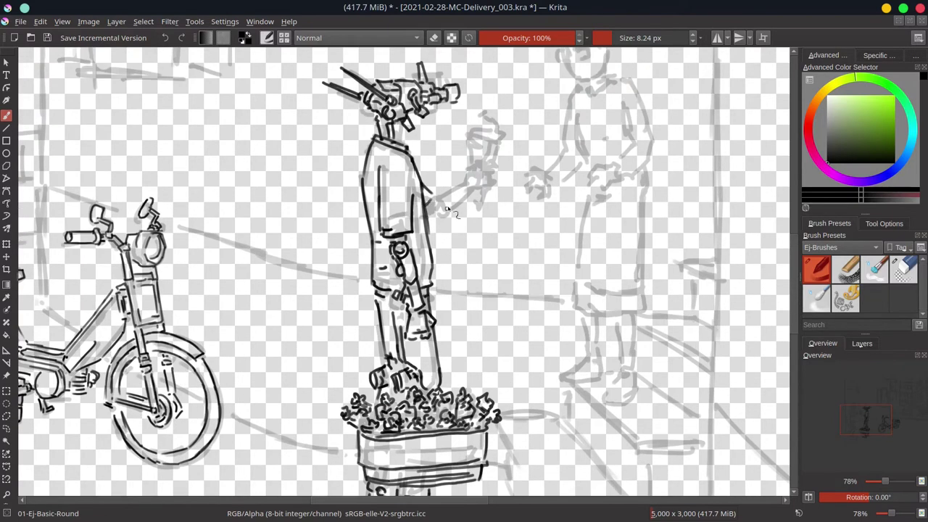
# Draw the robot's forearm reaching toward the woman, its fingers gripping a flower bouquet
pyautogui.moveTo(435, 197); pyautogui.dragTo(471, 184)
pyautogui.moveTo(448, 206)
pyautogui.mouseDown()
pyautogui.moveTo(471, 193)
pyautogui.moveTo(473, 211)
pyautogui.mouseUp()
pyautogui.moveTo(471, 190); pyautogui.dragTo(479, 187)
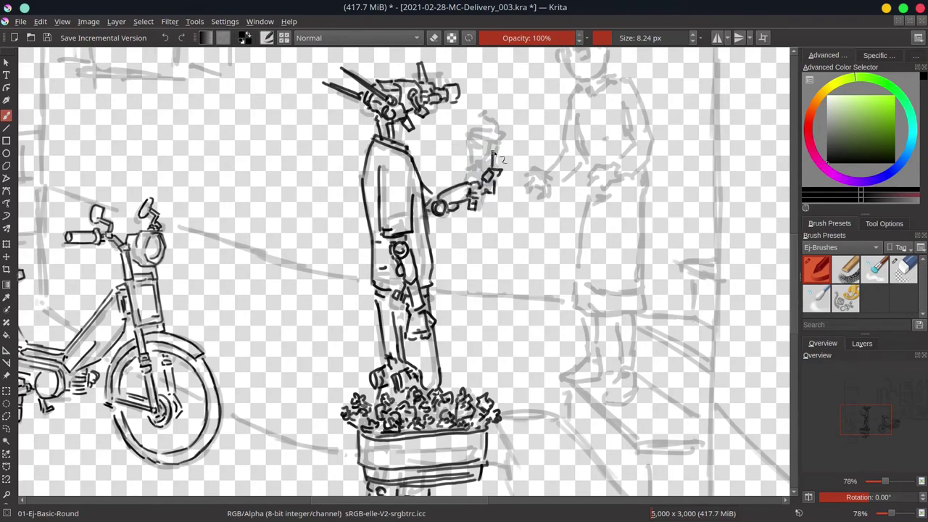
pyautogui.moveTo(490, 148)
pyautogui.mouseDown()
pyautogui.moveTo(511, 176)
pyautogui.moveTo(500, 211)
pyautogui.mouseUp()
pyautogui.moveTo(490, 134)
pyautogui.mouseDown()
pyautogui.moveTo(520, 149)
pyautogui.moveTo(518, 99)
pyautogui.mouseUp()
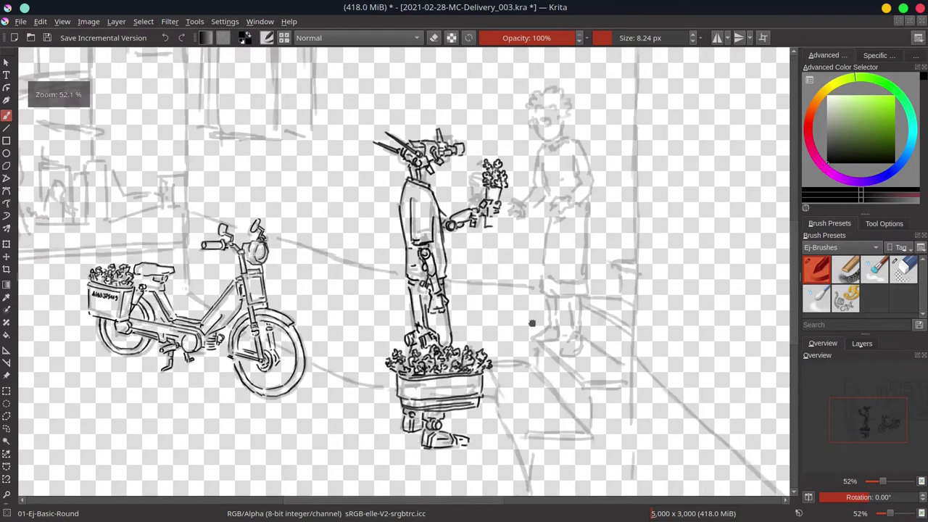
pyautogui.scroll(-2, 507, 274)
pyautogui.hotkey('ctrl', 's')
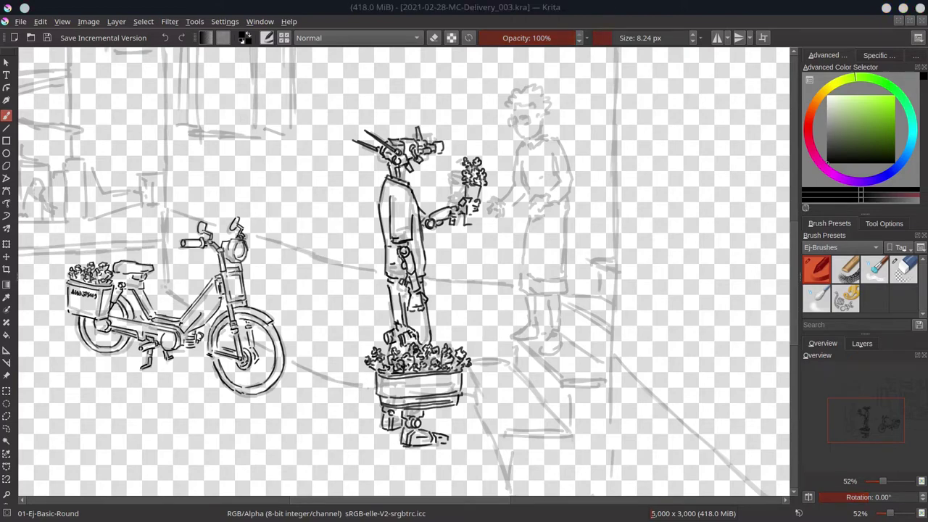
# Ink the woman's face with glasses, eyebrows, curly hair and collar lines
pyautogui.scroll(5, 527, 176)
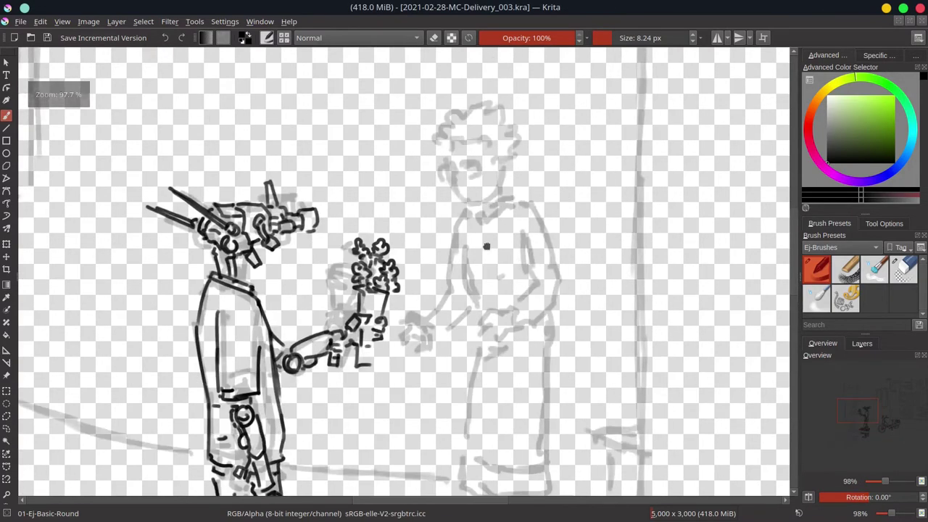
pyautogui.moveTo(458, 176)
pyautogui.mouseDown()
pyautogui.moveTo(468, 192)
pyautogui.moveTo(496, 172)
pyautogui.mouseUp()
pyautogui.moveTo(457, 164)
pyautogui.mouseDown()
pyautogui.moveTo(444, 185)
pyautogui.moveTo(523, 160)
pyautogui.mouseUp()
pyautogui.moveTo(450, 186); pyautogui.dragTo(517, 186)
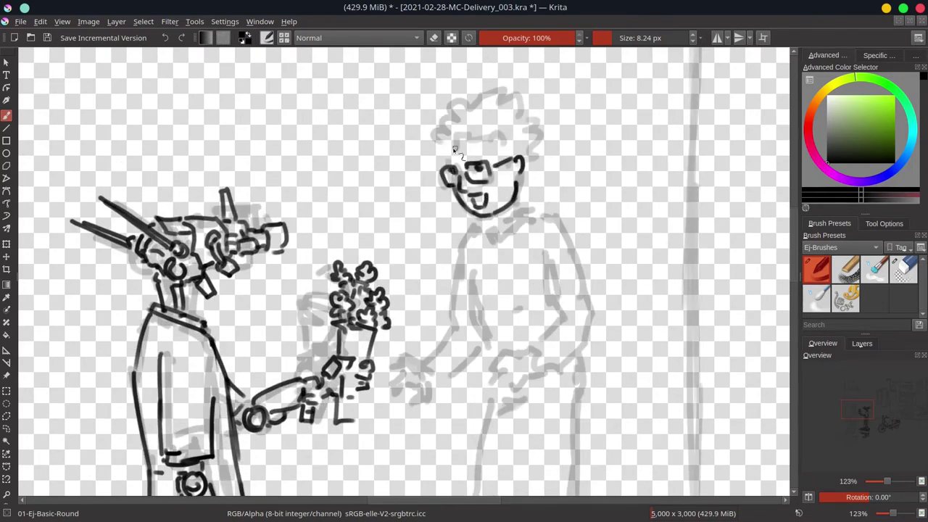
pyautogui.moveTo(455, 149)
pyautogui.mouseDown()
pyautogui.moveTo(507, 140)
pyautogui.moveTo(515, 157)
pyautogui.mouseUp()
pyautogui.moveTo(445, 141)
pyautogui.mouseDown()
pyautogui.moveTo(432, 152)
pyautogui.moveTo(435, 113)
pyautogui.moveTo(466, 98)
pyautogui.moveTo(538, 129)
pyautogui.moveTo(527, 172)
pyautogui.mouseUp()
pyautogui.moveTo(508, 206)
pyautogui.mouseDown()
pyautogui.moveTo(516, 229)
pyautogui.moveTo(497, 247)
pyautogui.moveTo(477, 318)
pyautogui.moveTo(491, 348)
pyautogui.mouseUp()
# Outline the woman's torso, clasped hand, shoulder and outer arm
pyautogui.moveTo(559, 293); pyautogui.dragTo(579, 309)
pyautogui.moveTo(502, 348)
pyautogui.mouseDown()
pyautogui.moveTo(503, 369)
pyautogui.moveTo(518, 355)
pyautogui.moveTo(537, 381)
pyautogui.moveTo(533, 354)
pyautogui.moveTo(549, 358)
pyautogui.moveTo(563, 322)
pyautogui.mouseUp()
pyautogui.moveTo(548, 378); pyautogui.dragTo(564, 357)
pyautogui.moveTo(602, 318); pyautogui.dragTo(558, 371)
pyautogui.moveTo(540, 215); pyautogui.dragTo(601, 319)
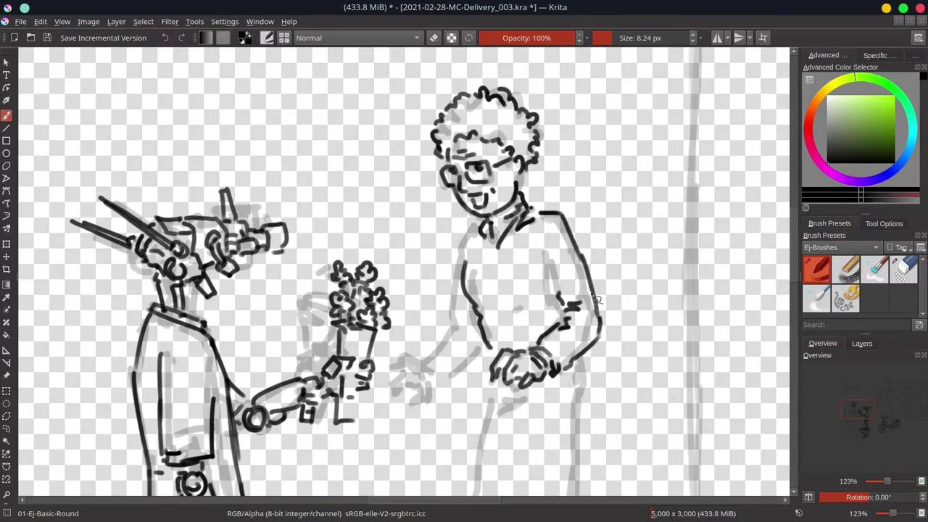
# Draw her outstretched hand with fingers and forearm, plus the side of her torso
pyautogui.moveTo(384, 361); pyautogui.dragTo(403, 356)
pyautogui.moveTo(403, 358)
pyautogui.mouseDown()
pyautogui.moveTo(426, 383)
pyautogui.moveTo(397, 391)
pyautogui.moveTo(410, 393)
pyautogui.mouseUp()
pyautogui.moveTo(395, 377); pyautogui.dragTo(387, 396)
pyautogui.moveTo(411, 356)
pyautogui.mouseDown()
pyautogui.moveTo(456, 388)
pyautogui.moveTo(473, 357)
pyautogui.mouseUp()
pyautogui.moveTo(434, 360); pyautogui.dragTo(471, 324)
pyautogui.moveTo(459, 240); pyautogui.dragTo(456, 320)
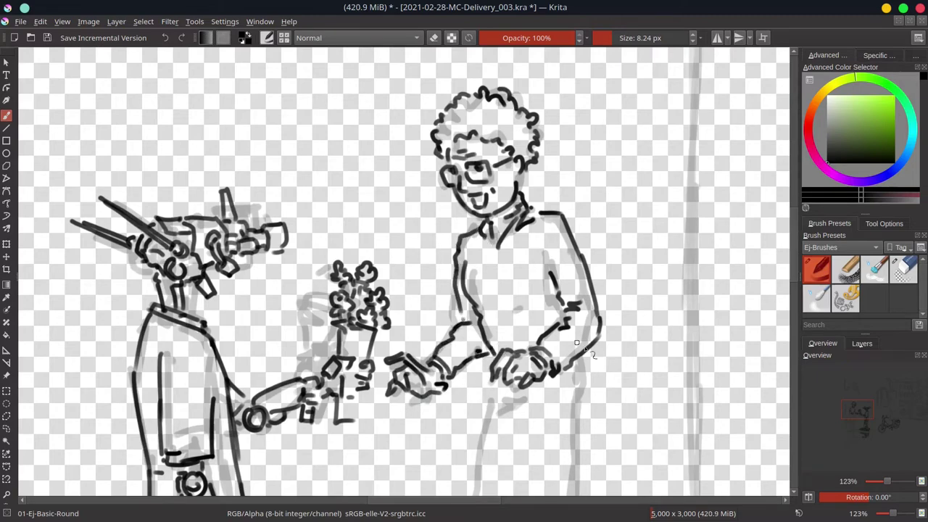
# Outline the woman's long coat with its side and hem, and draw her legs below it
pyautogui.press('1')
pyautogui.moveTo(495, 259); pyautogui.dragTo(475, 383)
pyautogui.moveTo(480, 384); pyautogui.dragTo(551, 395)
pyautogui.moveTo(573, 240); pyautogui.dragTo(569, 414)
pyautogui.moveTo(475, 409); pyautogui.dragTo(566, 418)
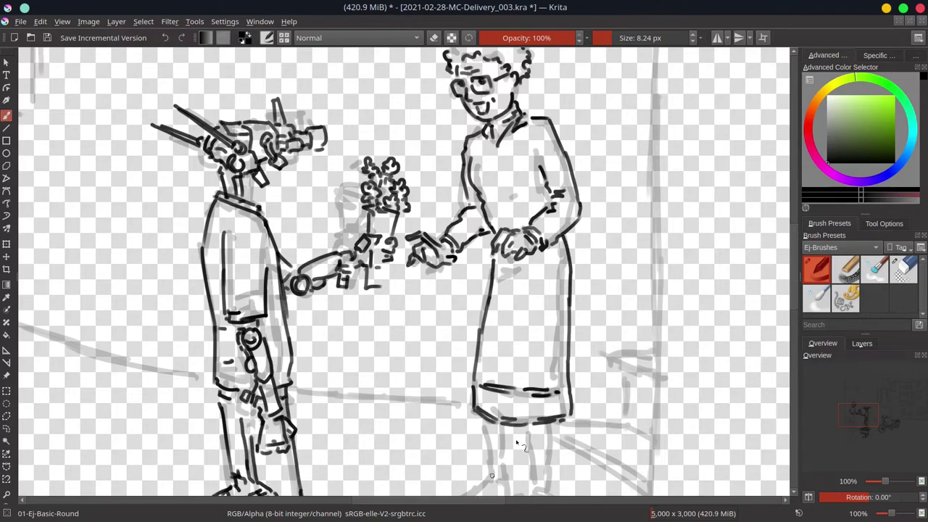
pyautogui.scroll(-2, 573, 323)
pyautogui.moveTo(474, 322); pyautogui.dragTo(445, 264)
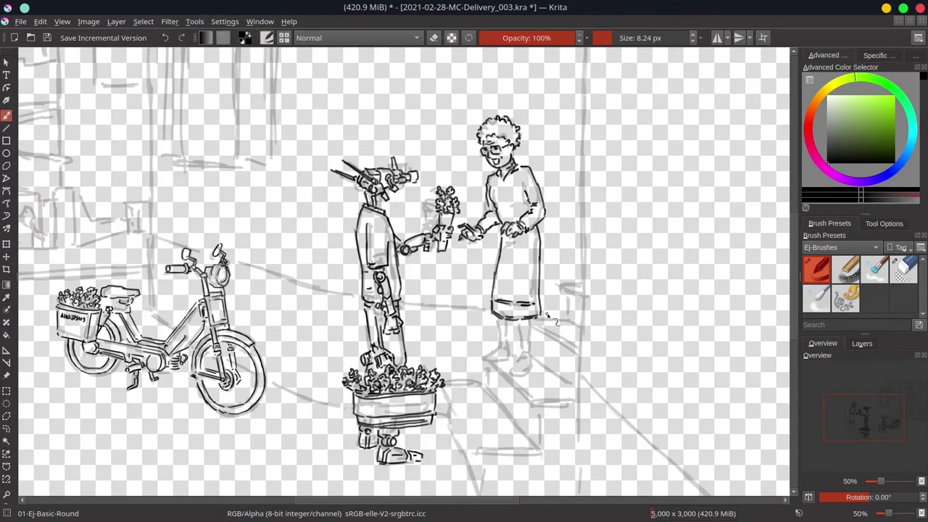
pyautogui.scroll(1, 528, 333)
pyautogui.moveTo(482, 311)
pyautogui.mouseDown()
pyautogui.moveTo(487, 351)
pyautogui.moveTo(498, 340)
pyautogui.mouseUp()
pyautogui.moveTo(513, 316)
pyautogui.mouseDown()
pyautogui.moveTo(518, 386)
pyautogui.moveTo(521, 367)
pyautogui.moveTo(487, 355)
pyautogui.moveTo(469, 371)
pyautogui.mouseUp()
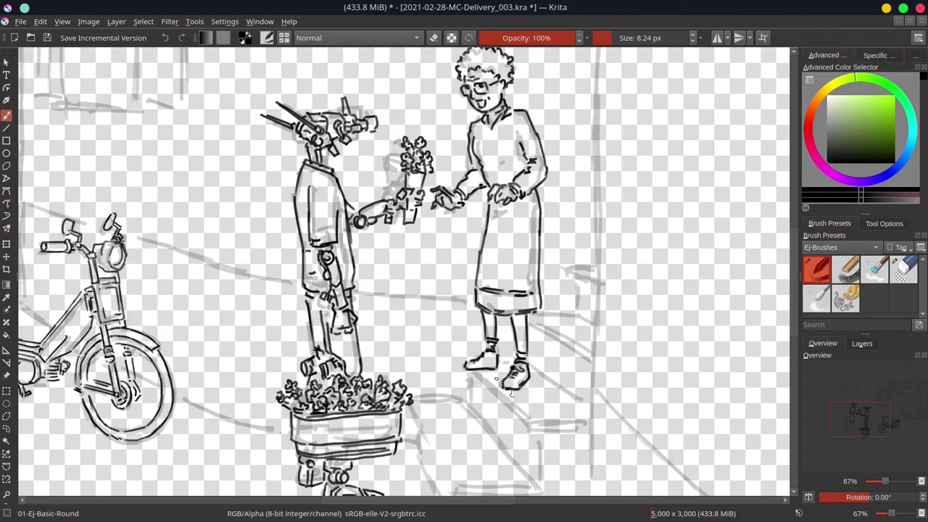
pyautogui.scroll(-3, 542, 295)
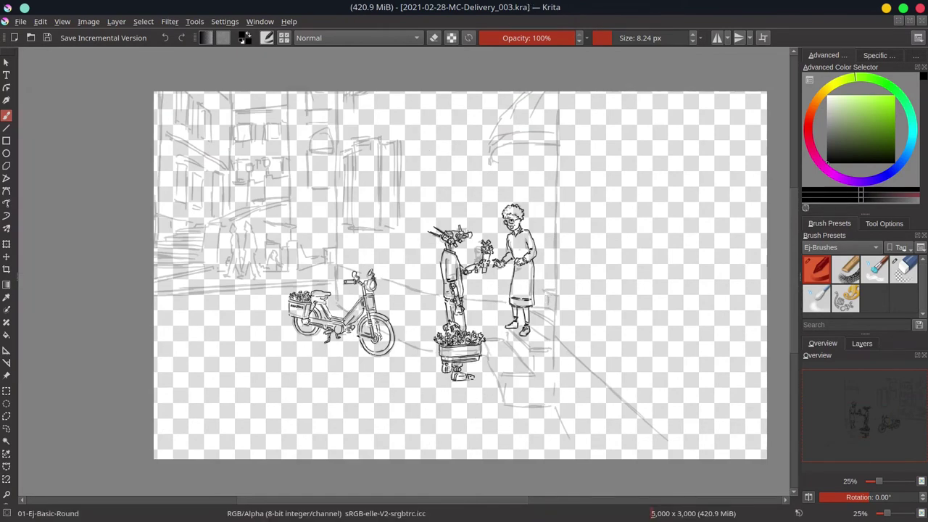
# Show the coloured painting layer and duplicate the line art into Group 3
pyautogui.click(862, 343)
pyautogui.click(808, 433)
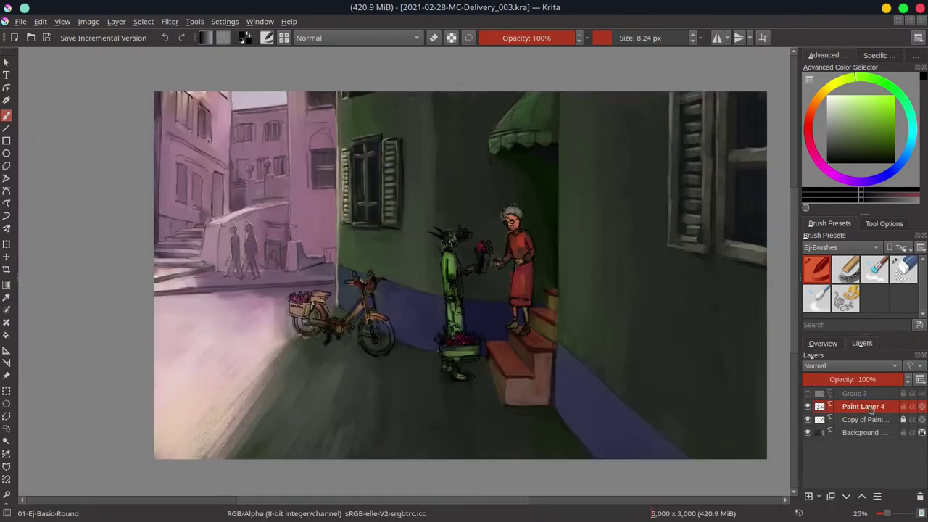
pyautogui.hotkey('ctrl', 'j')
pyautogui.moveTo(863, 407); pyautogui.dragTo(832, 403)
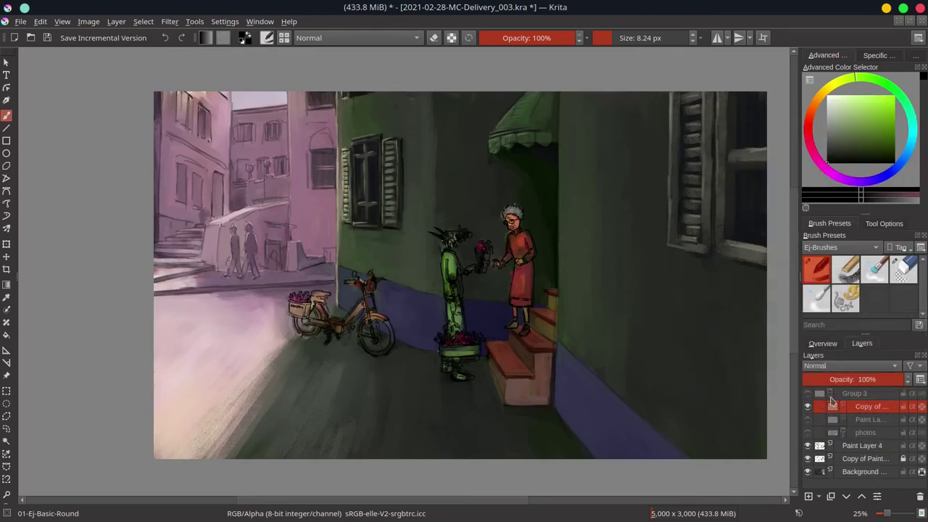
pyautogui.click(831, 395)
# On the Background layer, darken the blue stripe beside the stairs with the grainy chalk brush
pyautogui.click(841, 432)
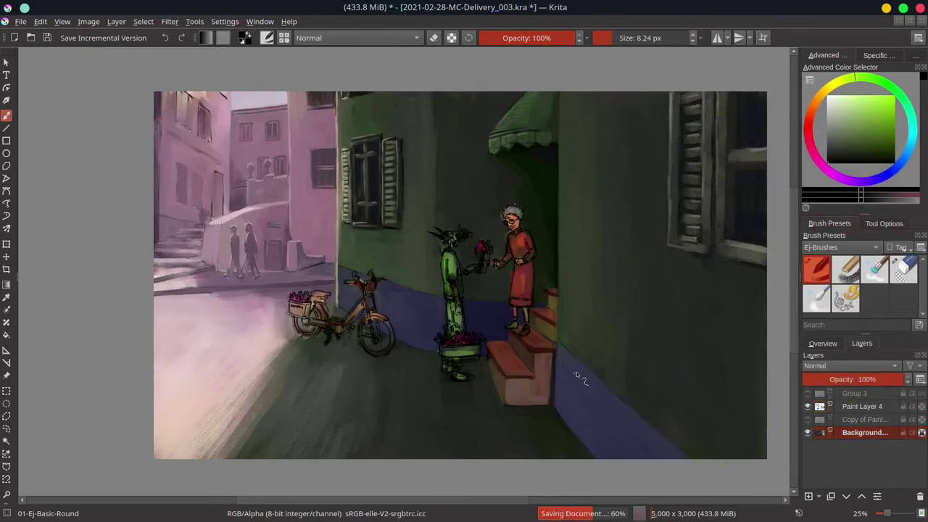
pyautogui.press('/')
pyautogui.keyDown('ctrl'); pyautogui.click(575, 420); pyautogui.keyUp('ctrl')
pyautogui.keyDown('ctrl'); pyautogui.click(559, 368); pyautogui.keyUp('ctrl')
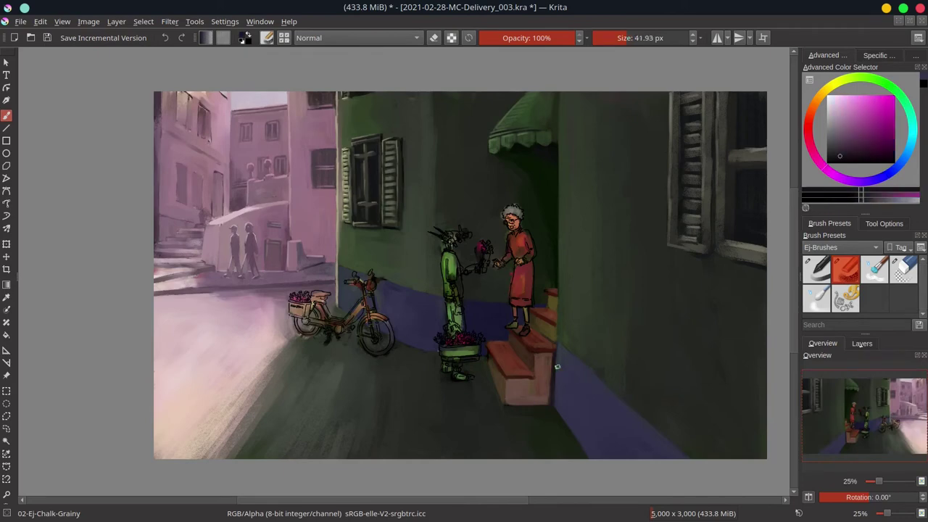
pyautogui.press('[')
pyautogui.press('[')
pyautogui.press('[')
pyautogui.press('[')
pyautogui.press('[')
pyautogui.moveTo(559, 406); pyautogui.dragTo(559, 356)
# Try a dark green patch over the robot's head, then undo it
pyautogui.keyDown('ctrl'); pyautogui.click(559, 424); pyautogui.keyUp('ctrl')
pyautogui.keyDown('ctrl'); pyautogui.click(580, 458); pyautogui.keyUp('ctrl')
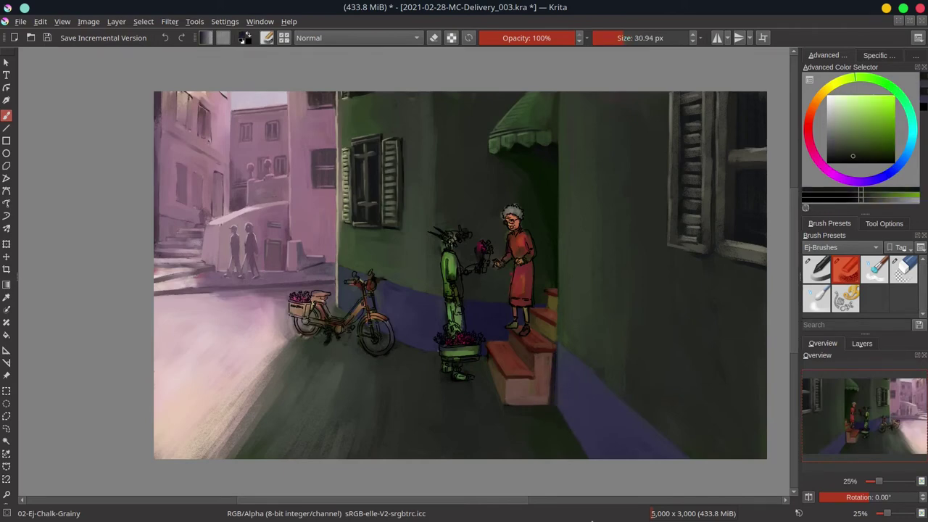
pyautogui.keyDown('ctrl'); pyautogui.click(440, 138); pyautogui.keyUp('ctrl')
pyautogui.press(']')
pyautogui.press(']')
pyautogui.press(']')
pyautogui.press(']')
pyautogui.press(']')
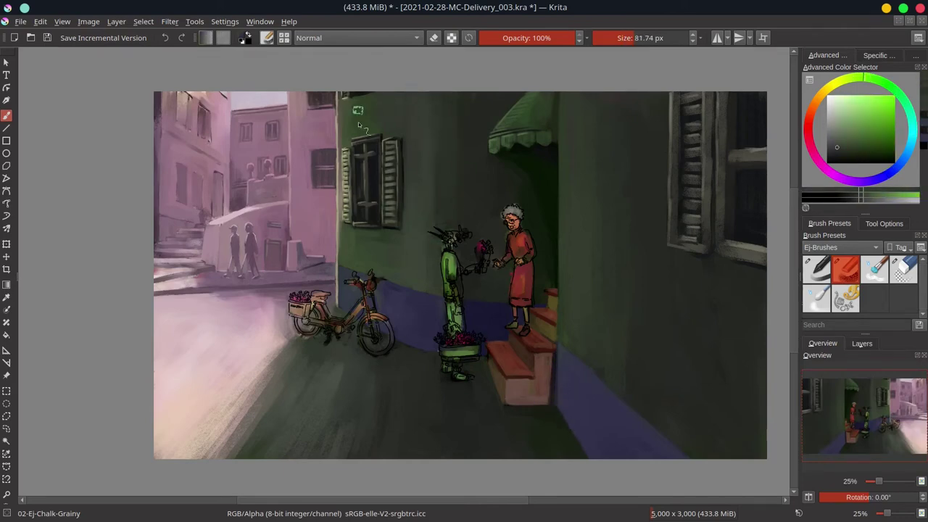
pyautogui.keyDown('ctrl'); pyautogui.click(324, 270); pyautogui.keyUp('ctrl')
pyautogui.keyDown('ctrl'); pyautogui.click(422, 238); pyautogui.keyUp('ctrl')
pyautogui.moveTo(429, 249); pyautogui.dragTo(465, 247)
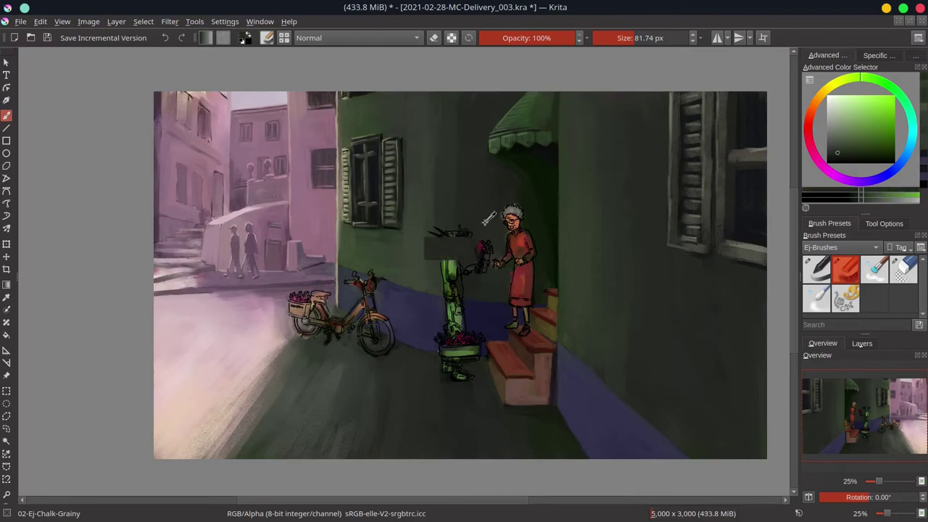
pyautogui.hotkey('ctrl', 'z')
# Brighten the woman's dress from chest to hem with a red in Screen mode
pyautogui.press('[')
pyautogui.press('[')
pyautogui.press('[')
pyautogui.press('[')
pyautogui.scroll(3, 497, 278)
pyautogui.keyDown('ctrl'); pyautogui.click(524, 321); pyautogui.keyUp('ctrl')
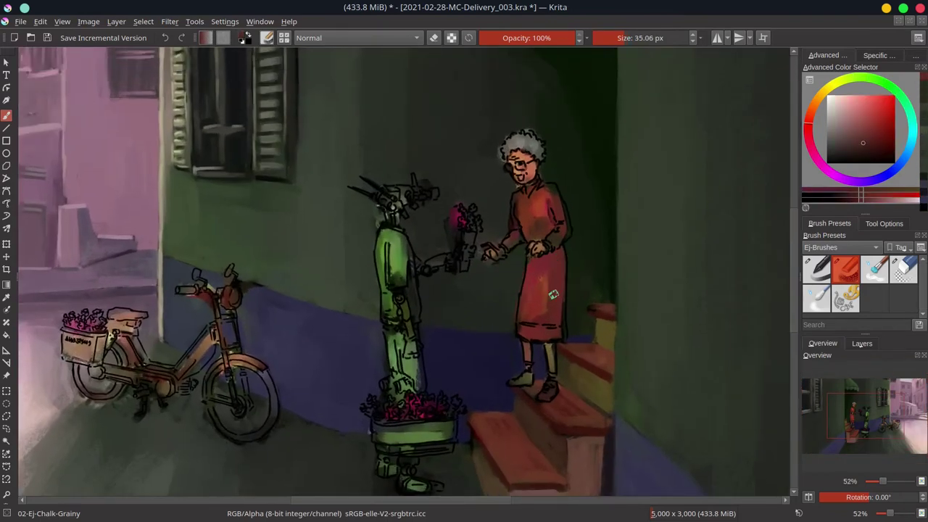
pyautogui.keyDown('ctrl'); pyautogui.click(540, 203); pyautogui.keyUp('ctrl')
pyautogui.keyDown('ctrl'); pyautogui.click(558, 254); pyautogui.keyUp('ctrl')
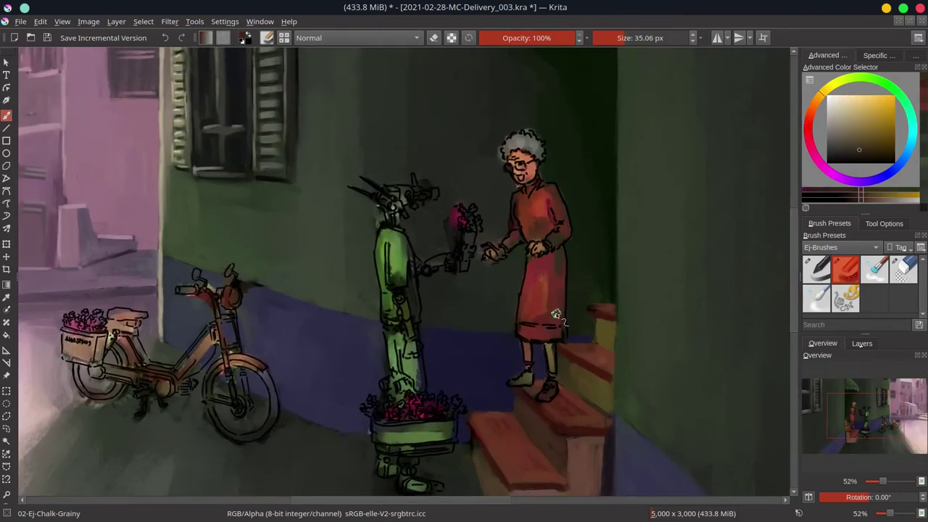
pyautogui.keyDown('ctrl'); pyautogui.click(559, 292); pyautogui.keyUp('ctrl')
pyautogui.click(355, 38)
pyautogui.click(319, 109)
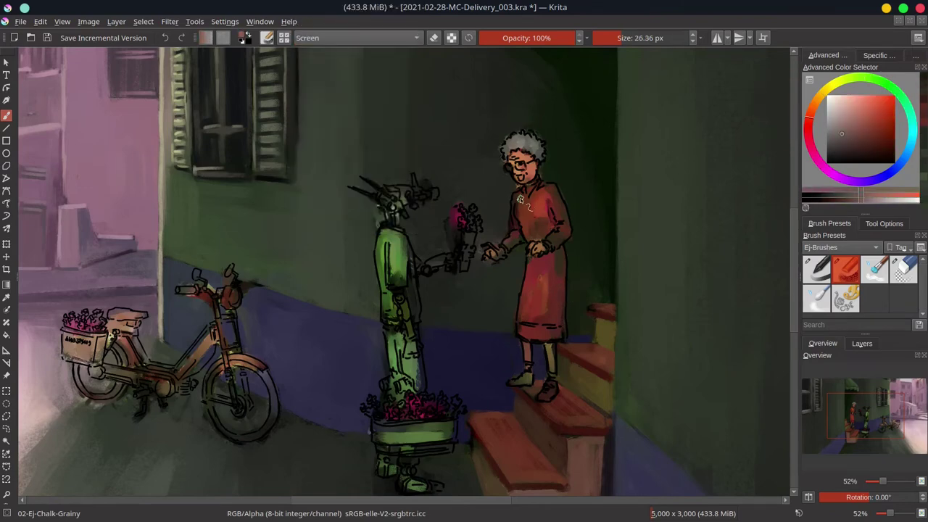
pyautogui.press('[')
pyautogui.press('[')
pyautogui.press('[')
pyautogui.moveTo(512, 239)
pyautogui.mouseDown()
pyautogui.moveTo(493, 249)
pyautogui.moveTo(559, 231)
pyautogui.moveTo(567, 280)
pyautogui.moveTo(548, 252)
pyautogui.moveTo(527, 323)
pyautogui.mouseUp()
# Return to Normal blending and pick a dark blue-purple, trying Multiply and Screen modes
pyautogui.press(']')
pyautogui.press(']')
pyautogui.press(']')
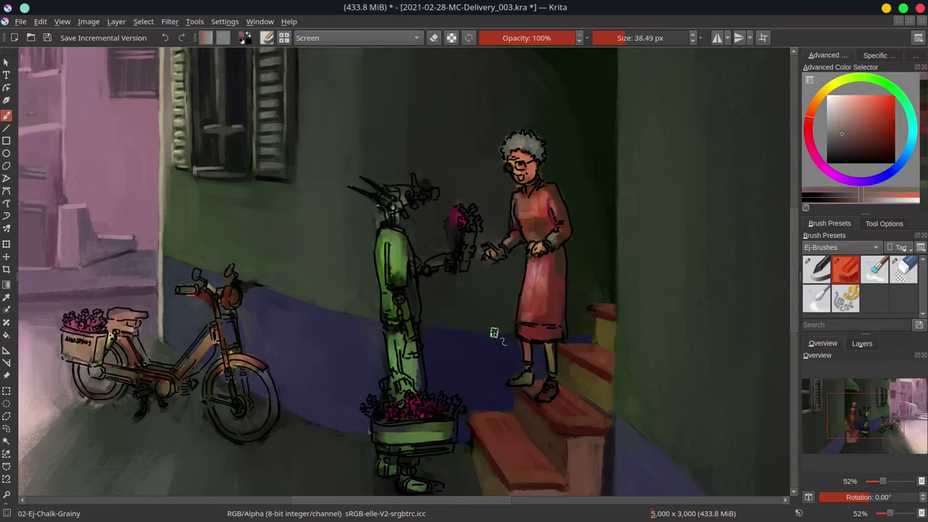
pyautogui.click(355, 37)
pyautogui.click(362, 68)
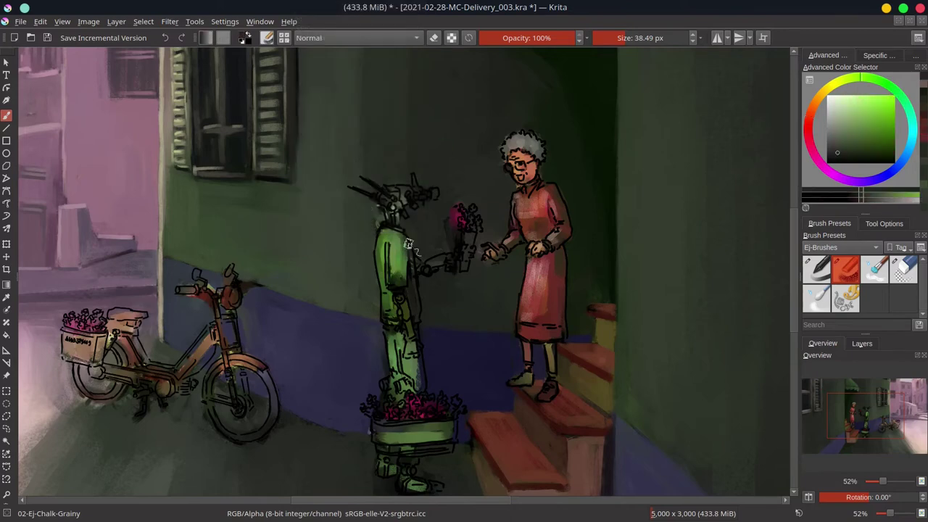
pyautogui.keyDown('ctrl'); pyautogui.click(412, 248); pyautogui.keyUp('ctrl')
pyautogui.keyDown('ctrl'); pyautogui.click(419, 377); pyautogui.keyUp('ctrl')
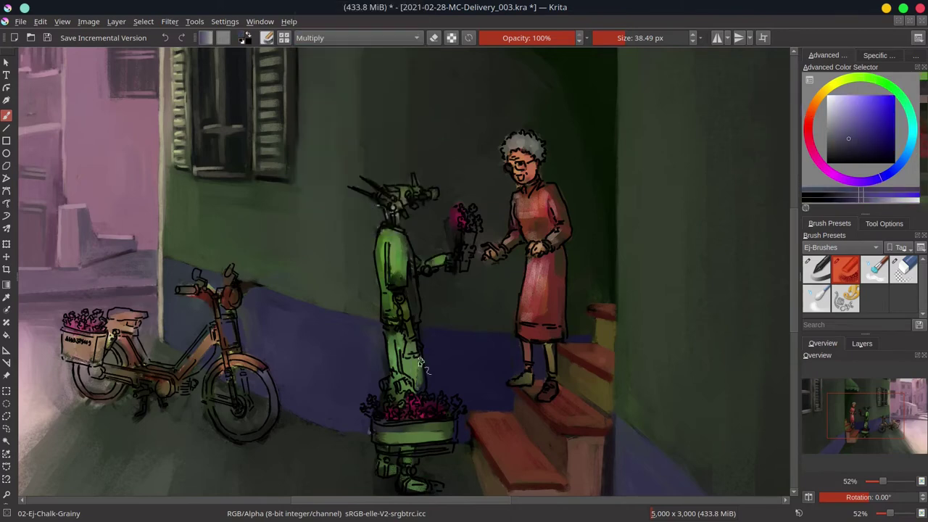
pyautogui.hotkey('alt', 'shift', 'm')
pyautogui.hotkey('alt', 'shift', 's')
pyautogui.press('[')
pyautogui.press('[')
pyautogui.press('[')
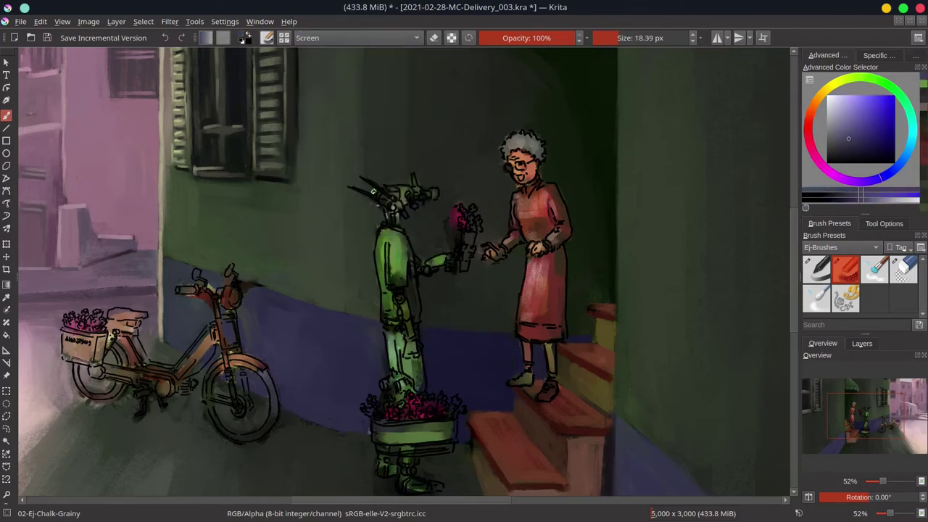
# Tint the robot's body purple-pink using Color blending
pyautogui.moveTo(404, 470); pyautogui.dragTo(406, 453)
pyautogui.keyDown('ctrl'); pyautogui.click(464, 197); pyautogui.keyUp('ctrl')
pyautogui.hotkey('alt', 'shift', 'c')
pyautogui.press(']')
pyautogui.press(']')
pyautogui.press(']')
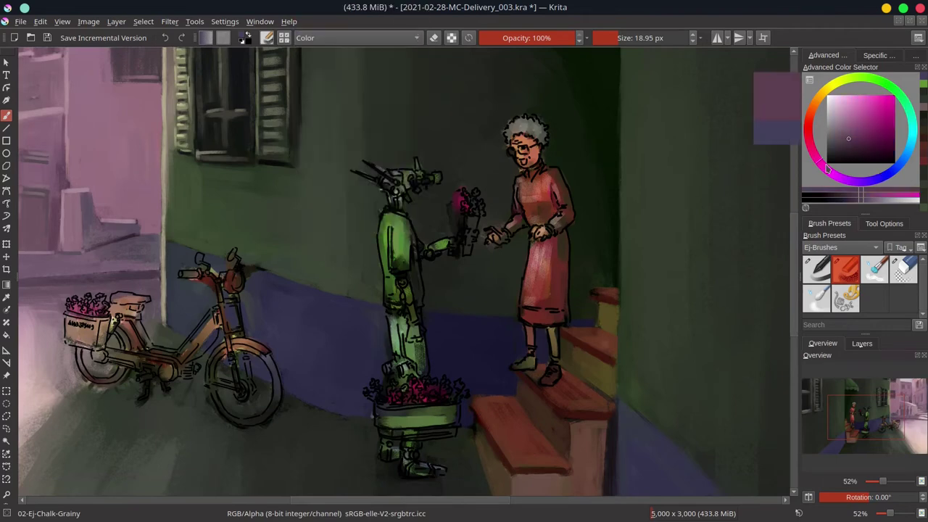
pyautogui.moveTo(395, 225)
pyautogui.mouseDown()
pyautogui.moveTo(391, 290)
pyautogui.moveTo(417, 254)
pyautogui.mouseUp()
# Repaint the robot's torso a lighter pink in Normal mode and save
pyautogui.press('-')
pyautogui.press('-')
pyautogui.press('-')
pyautogui.scroll(5, 442, 297)
pyautogui.click(356, 38)
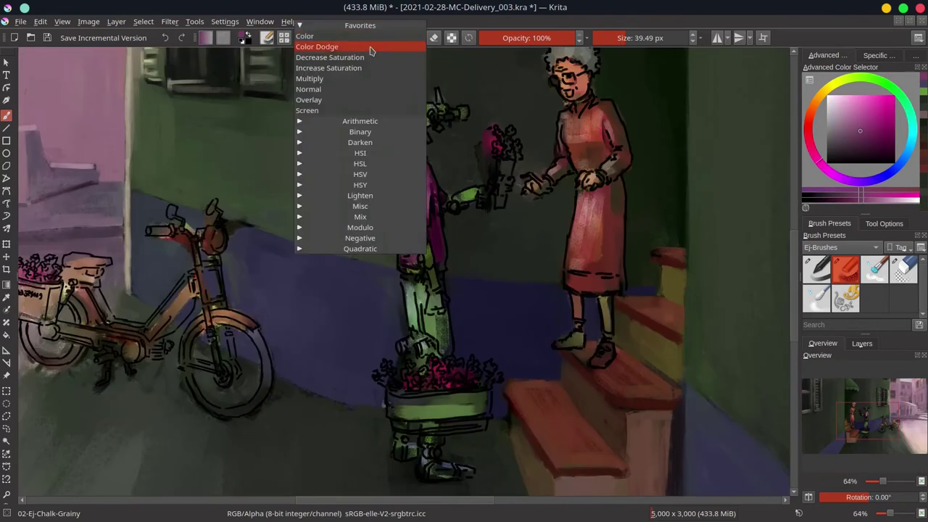
pyautogui.click(312, 79)
pyautogui.keyDown('ctrl'); pyautogui.click(417, 167); pyautogui.keyUp('ctrl')
pyautogui.moveTo(417, 167); pyautogui.dragTo(406, 264)
pyautogui.click(355, 37)
pyautogui.click(362, 76)
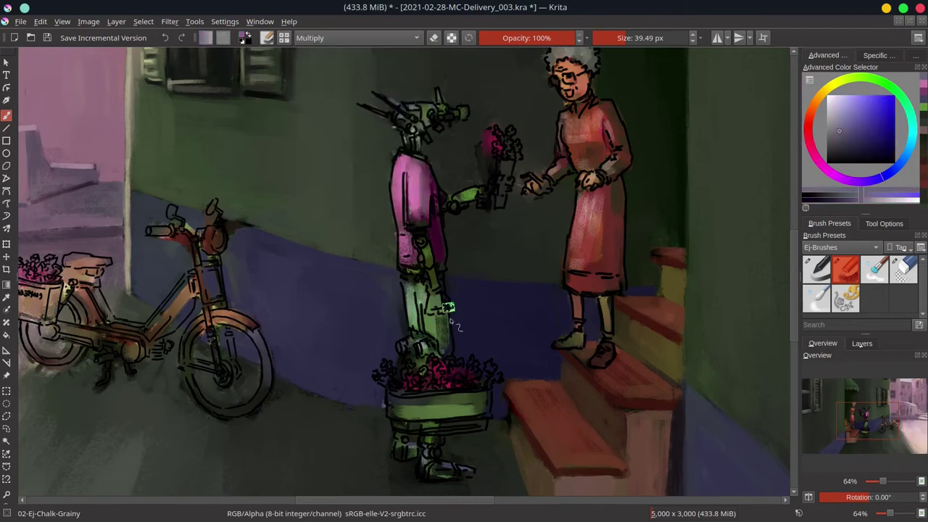
pyautogui.hotkey('ctrl', 's')
# Darken the moped's rear and front wheels with dark blue-violet in Multiply mode
pyautogui.keyDown('ctrl'); pyautogui.click(464, 150); pyautogui.keyUp('ctrl')
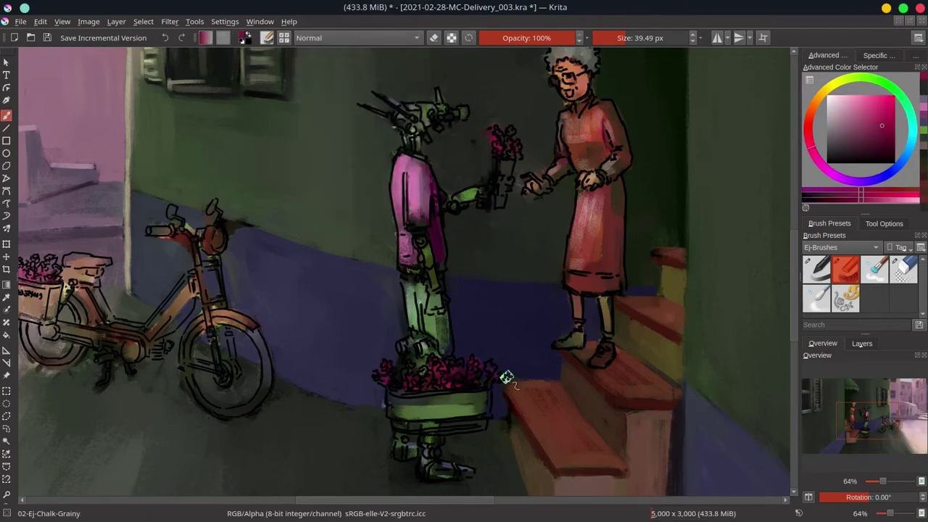
pyautogui.moveTo(347, 317); pyautogui.dragTo(467, 316)
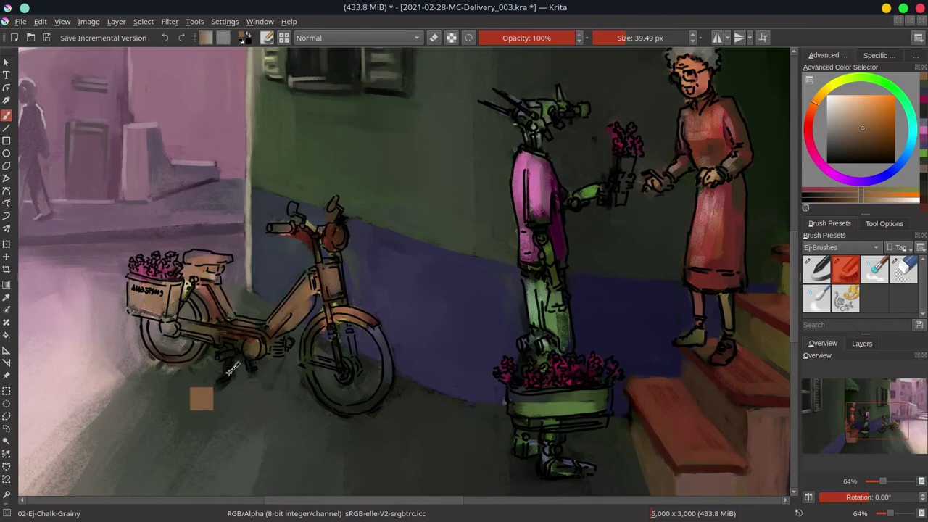
pyautogui.keyDown('ctrl'); pyautogui.click(372, 248); pyautogui.keyUp('ctrl')
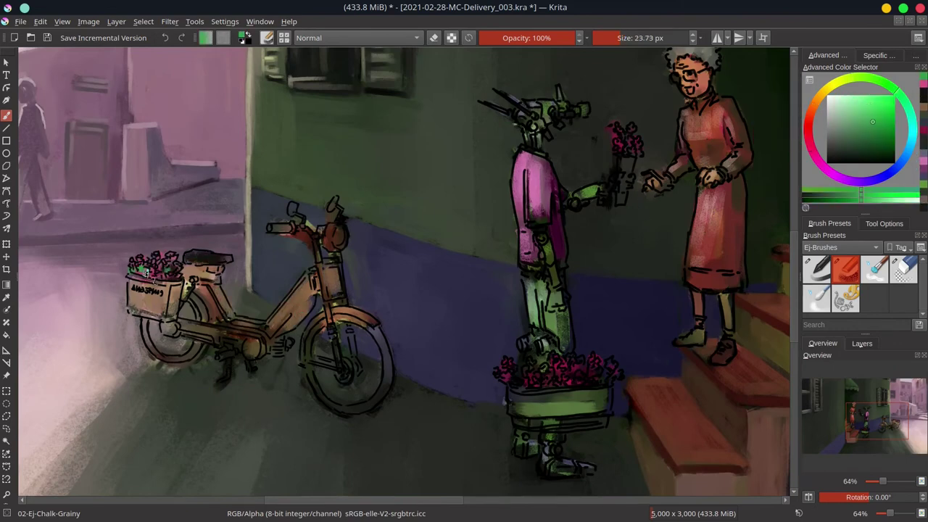
pyautogui.click(839, 157)
pyautogui.click(882, 181)
pyautogui.hotkey('alt', 'shift', 'm')
pyautogui.moveTo(210, 301)
pyautogui.mouseDown()
pyautogui.moveTo(185, 333)
pyautogui.moveTo(145, 359)
pyautogui.mouseUp()
pyautogui.moveTo(311, 362); pyautogui.dragTo(370, 333)
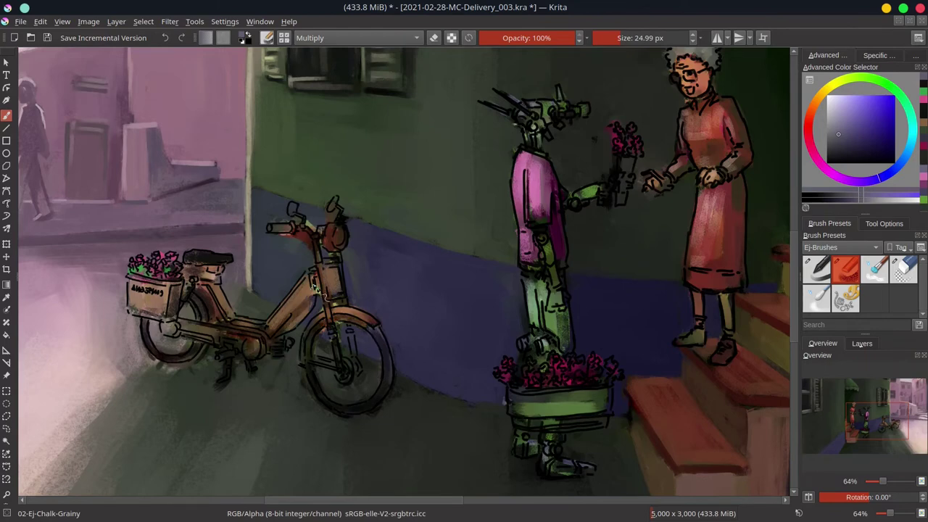
# Add orange-brown and light strokes on the moped frame in Normal mode
pyautogui.click(312, 37)
pyautogui.click(308, 92)
pyautogui.moveTo(268, 299); pyautogui.dragTo(291, 322)
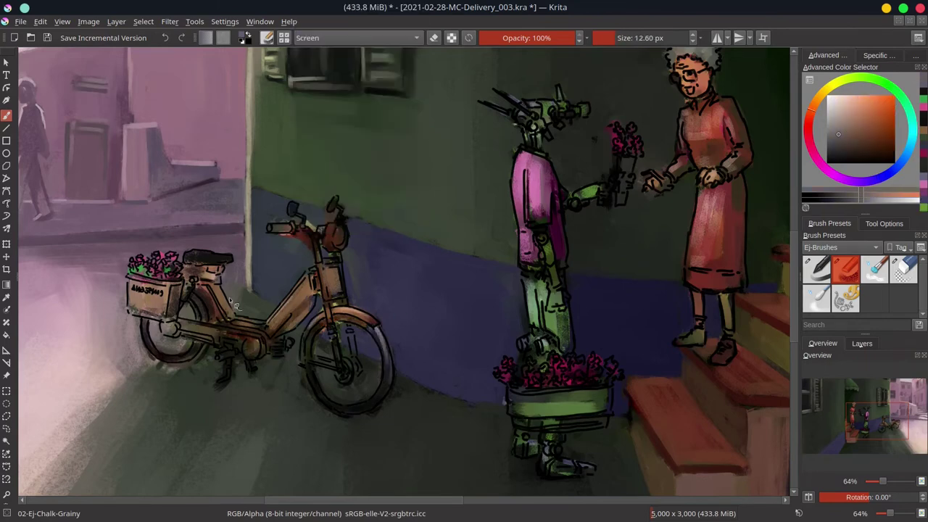
pyautogui.moveTo(183, 338)
pyautogui.mouseDown()
pyautogui.moveTo(212, 322)
pyautogui.moveTo(211, 340)
pyautogui.moveTo(257, 345)
pyautogui.mouseUp()
# Make the moped's basket flowers glow pink with Color Dodge strokes
pyautogui.hotkey('alt', 'shift', 'n')
pyautogui.press('x')
pyautogui.hotkey('alt', 'shift', 's')
pyautogui.press('[')
pyautogui.press('[')
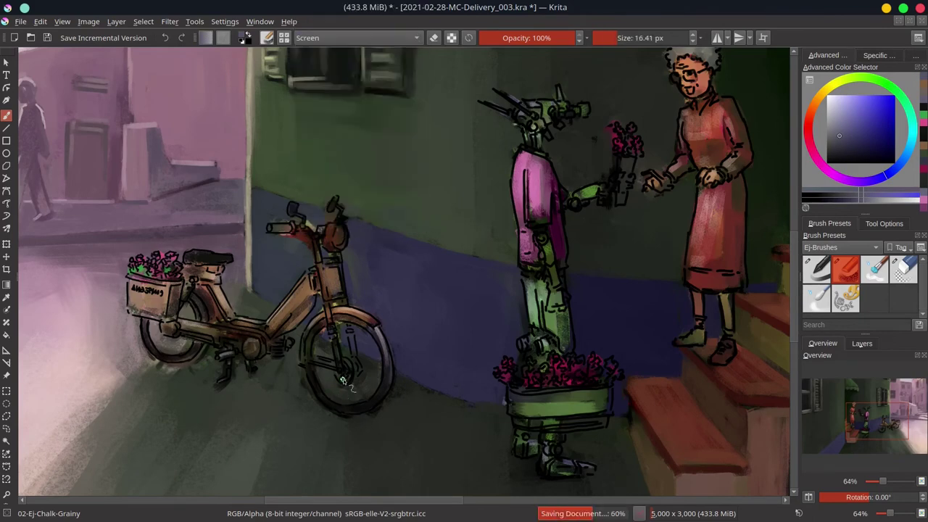
pyautogui.keyDown('ctrl'); pyautogui.click(154, 270); pyautogui.keyUp('ctrl')
pyautogui.press(']')
pyautogui.press(']')
pyautogui.press(']')
pyautogui.press(']')
pyautogui.press(']')
pyautogui.press(']')
pyautogui.press(']')
pyautogui.hotkey('alt', 'shift', 'd')
pyautogui.moveTo(154, 270)
pyautogui.mouseDown()
pyautogui.moveTo(182, 275)
pyautogui.moveTo(206, 264)
pyautogui.mouseUp()
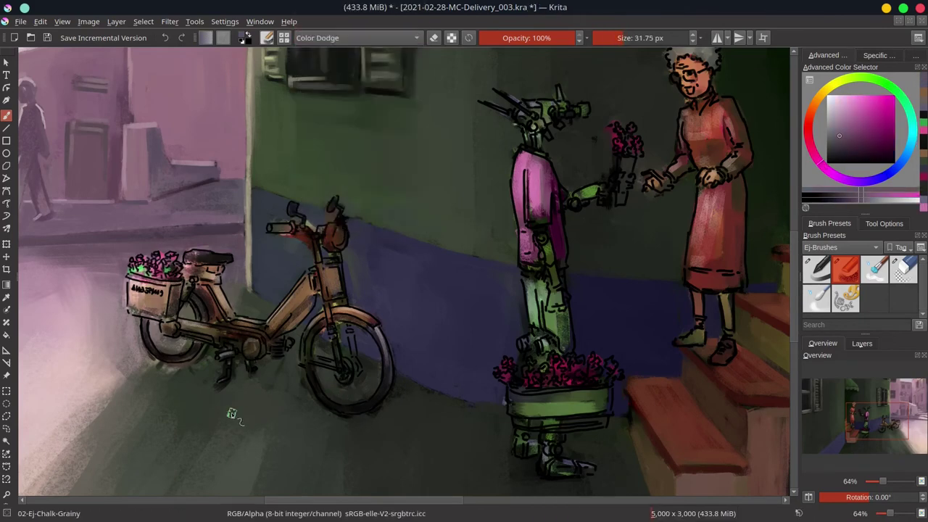
pyautogui.moveTo(134, 290); pyautogui.dragTo(196, 330)
pyautogui.press(']')
pyautogui.scroll(-5, 776, 396)
# Pick orange-brown and pink colours while switching among Multiply, Normal and Color Dodge modes
pyautogui.click(355, 38)
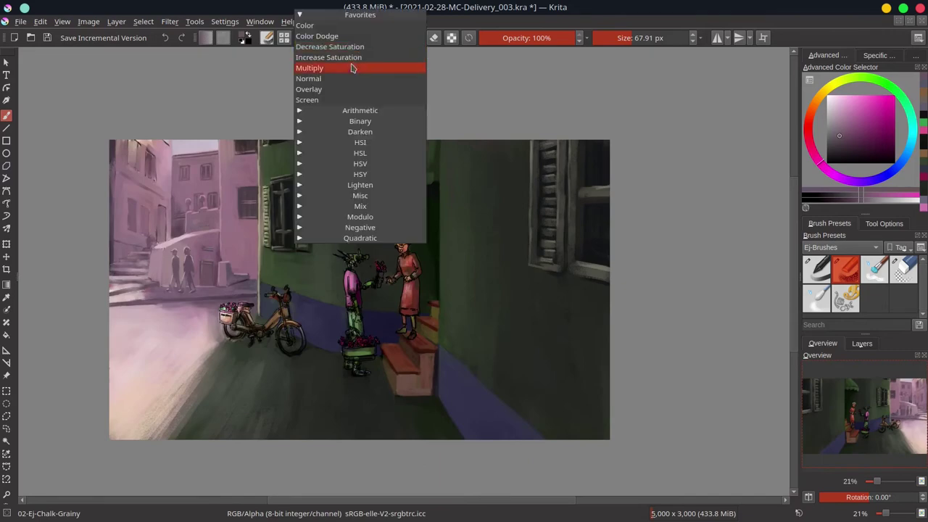
pyautogui.click(352, 66)
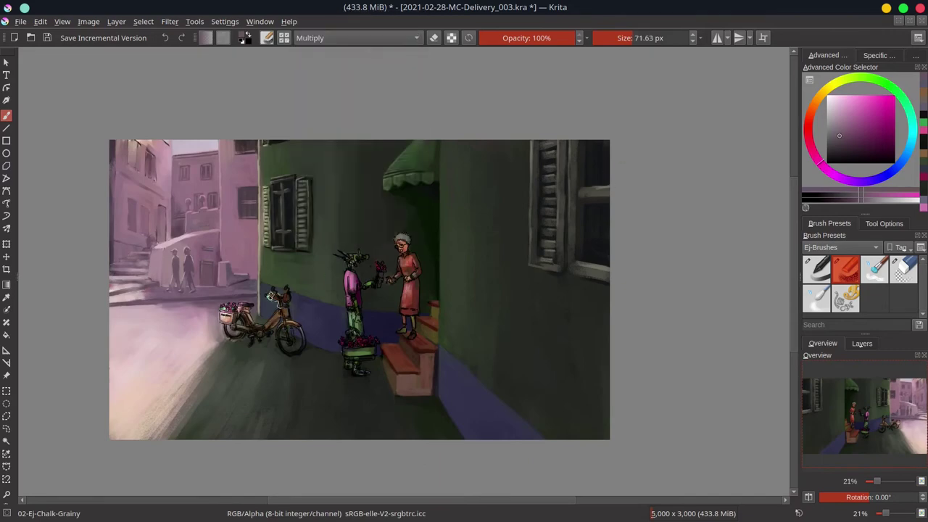
pyautogui.keyDown('ctrl'); pyautogui.click(225, 357); pyautogui.keyUp('ctrl')
pyautogui.hotkey('alt', 'shift', 'n')
pyautogui.press('[')
pyautogui.scroll(3, 247, 362)
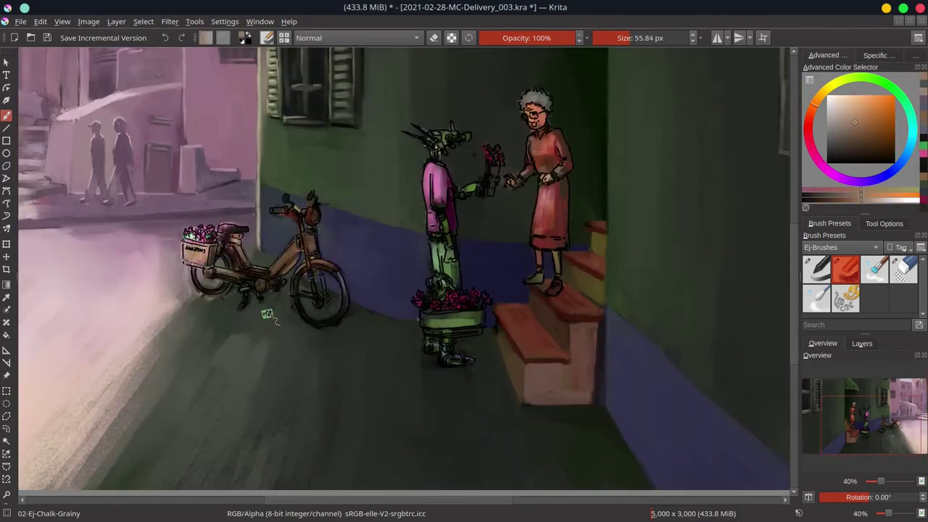
pyautogui.scroll(2, 269, 316)
pyautogui.keyDown('ctrl'); pyautogui.click(272, 279); pyautogui.keyUp('ctrl')
pyautogui.hotkey('alt', 'shift', 'd')
pyautogui.press('[')
pyautogui.press('[')
pyautogui.press('[')
pyautogui.press('[')
pyautogui.press('[')
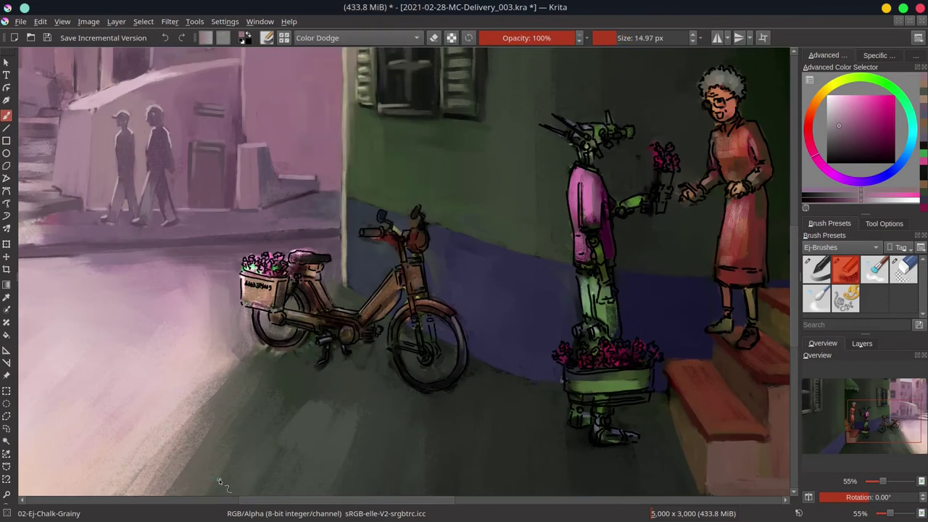
# Return to Normal blending and sample the dark blue from the moped wheel
pyautogui.click(356, 38)
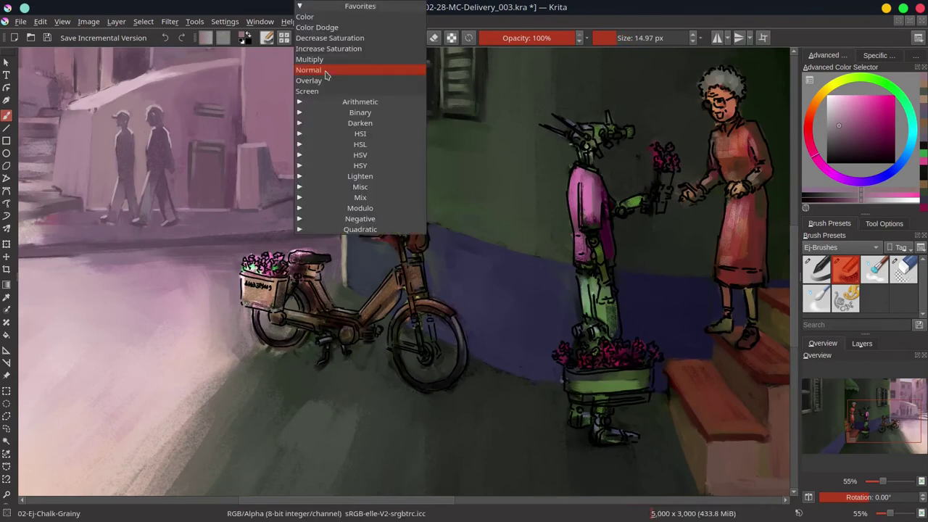
pyautogui.click(348, 67)
pyautogui.keyDown('ctrl'); pyautogui.click(367, 229); pyautogui.keyUp('ctrl')
pyautogui.press(']')
pyautogui.press(']')
pyautogui.press(']')
pyautogui.press('[')
pyautogui.press('[')
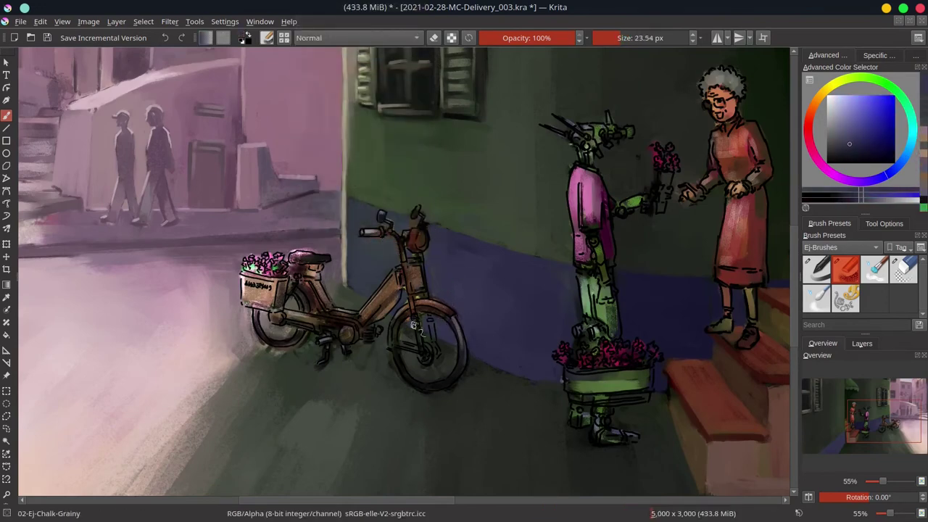
pyautogui.keyDown('ctrl'); pyautogui.click(429, 358); pyautogui.keyUp('ctrl')
# Sample several dark greens from the ground near the moped, then save
pyautogui.keyDown('ctrl'); pyautogui.click(395, 351); pyautogui.keyUp('ctrl')
pyautogui.press(']')
pyautogui.press(']')
pyautogui.press(']')
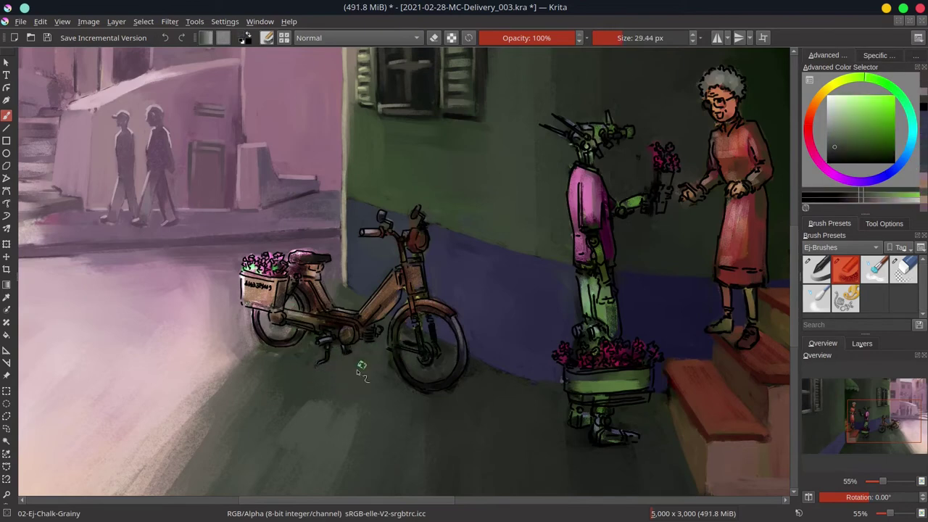
pyautogui.press('[')
pyautogui.keyDown('ctrl'); pyautogui.click(353, 362); pyautogui.keyUp('ctrl')
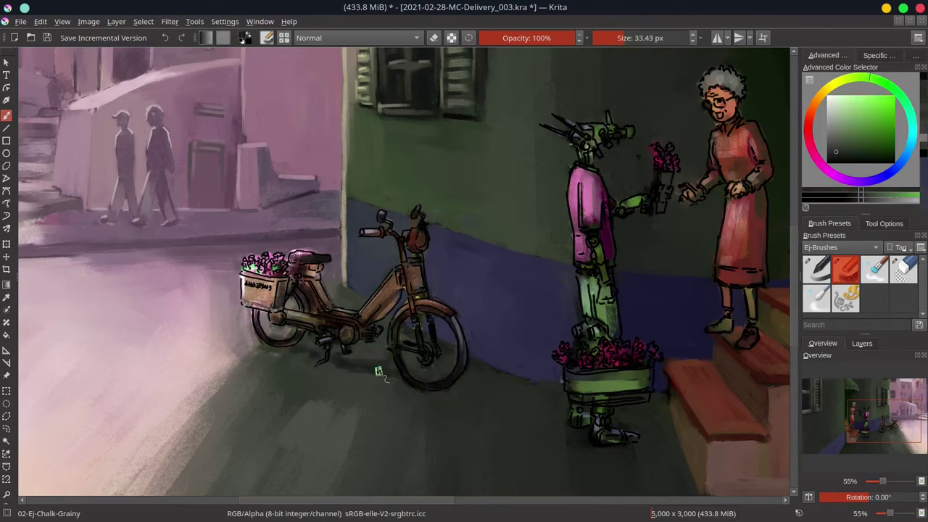
pyautogui.keyDown('ctrl'); pyautogui.click(381, 375); pyautogui.keyUp('ctrl')
pyautogui.keyDown('ctrl'); pyautogui.click(312, 334); pyautogui.keyUp('ctrl')
pyautogui.hotkey('ctrl', 's')
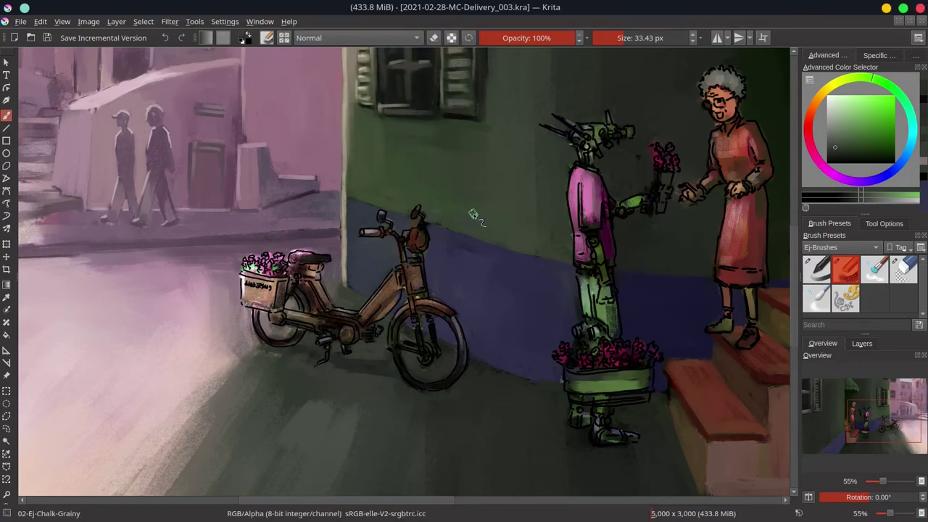
# Open Paint Layer 4's options and switch to the Blender-Textured-Soft brush
pyautogui.click(862, 342)
pyautogui.rightClick(856, 421)
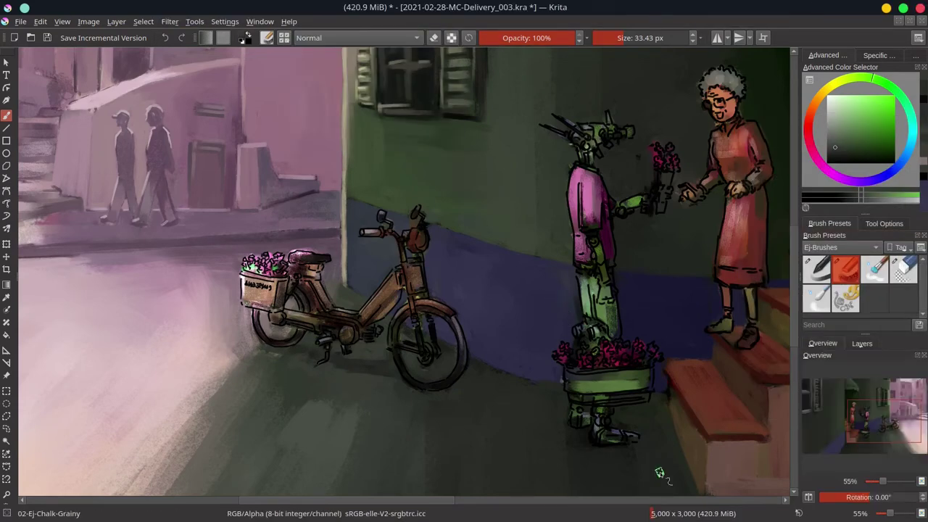
pyautogui.hotkey('ctrl', 's')
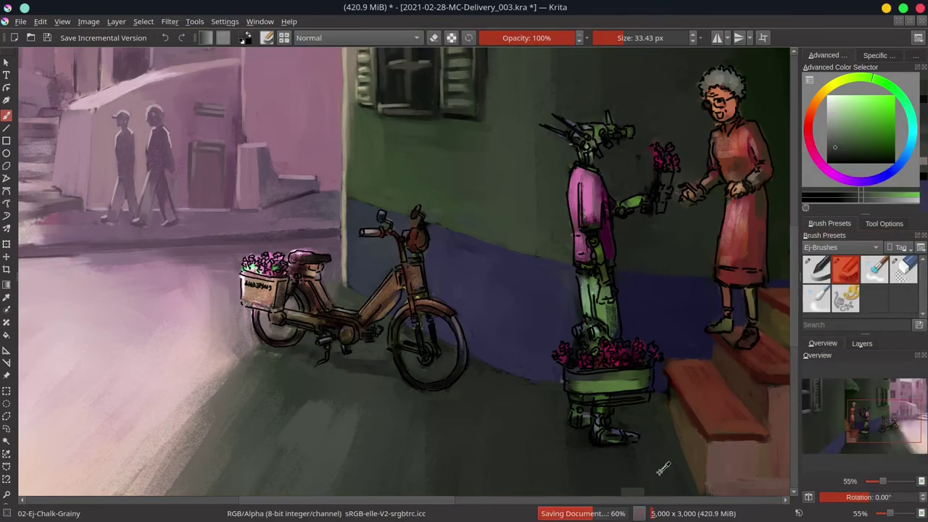
pyautogui.scroll(2, 296, 358)
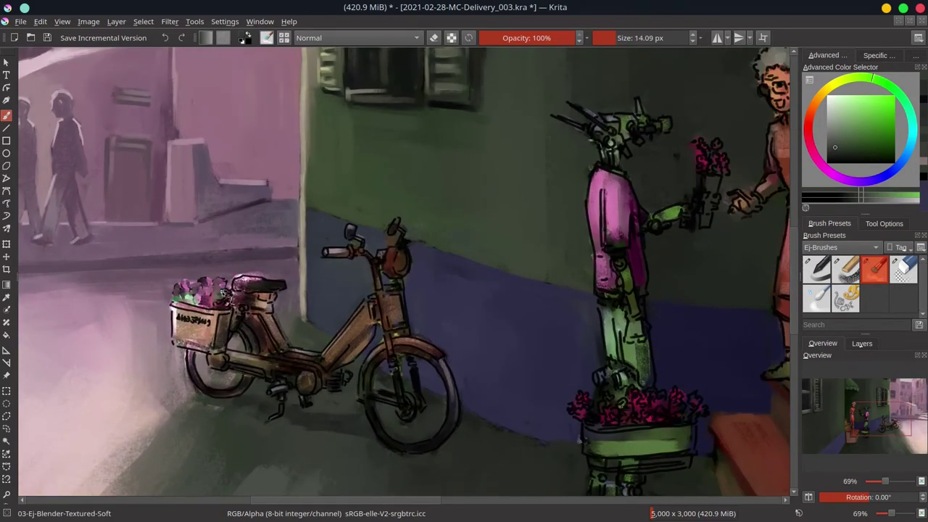
# Cover the crate lettering in brown, lighten the seat top, and add dark frame strokes
pyautogui.press('[')
pyautogui.press('[')
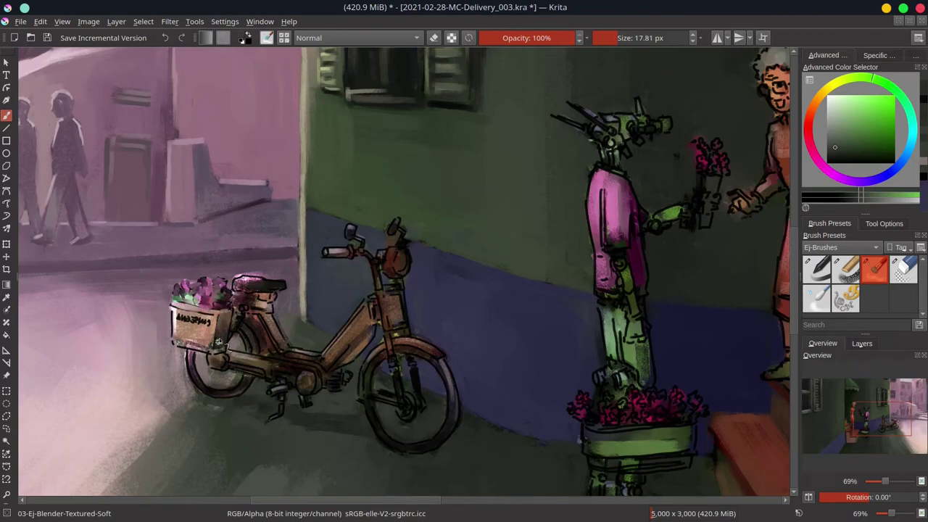
pyautogui.moveTo(174, 338); pyautogui.dragTo(181, 317)
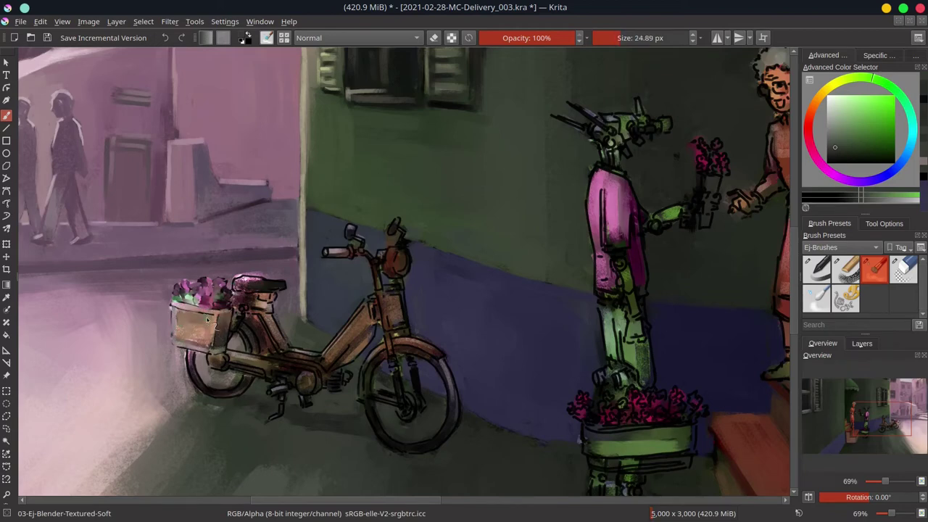
pyautogui.press(']')
pyautogui.moveTo(239, 283)
pyautogui.mouseDown()
pyautogui.moveTo(268, 282)
pyautogui.moveTo(239, 310)
pyautogui.mouseUp()
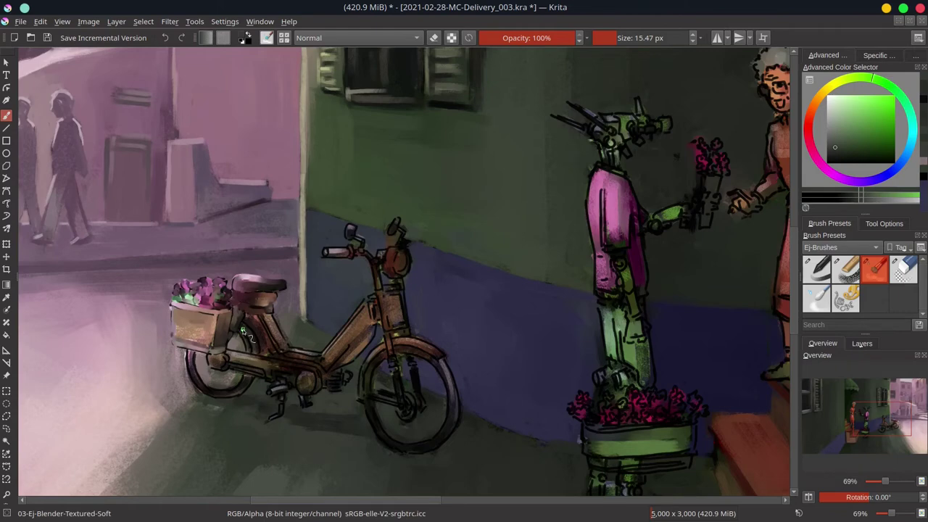
pyautogui.moveTo(250, 333)
pyautogui.mouseDown()
pyautogui.moveTo(268, 351)
pyautogui.moveTo(249, 316)
pyautogui.mouseUp()
pyautogui.press('[')
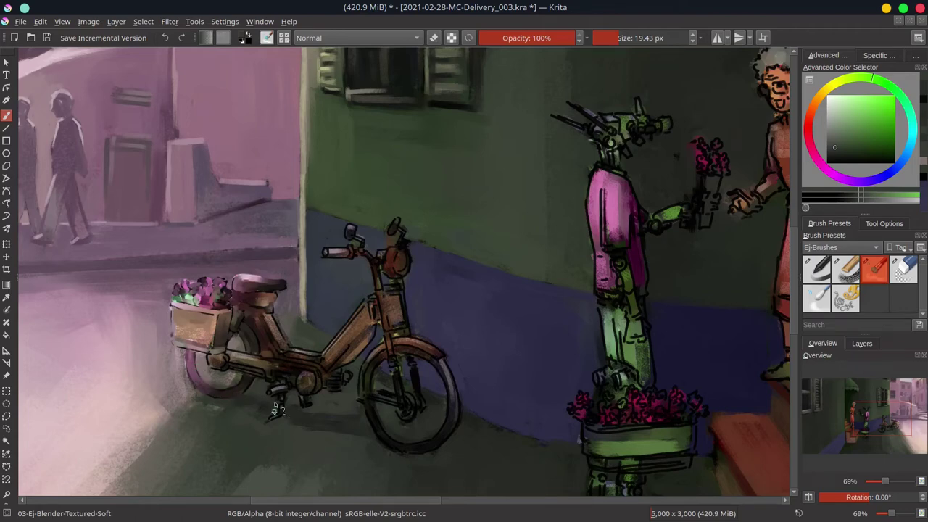
# Rotate then reset the canvas, pick orange-brown with the grainy chalk brush, and save
pyautogui.moveTo(212, 366)
pyautogui.mouseDown()
pyautogui.moveTo(311, 379)
pyautogui.moveTo(291, 353)
pyautogui.moveTo(264, 391)
pyautogui.mouseUp()
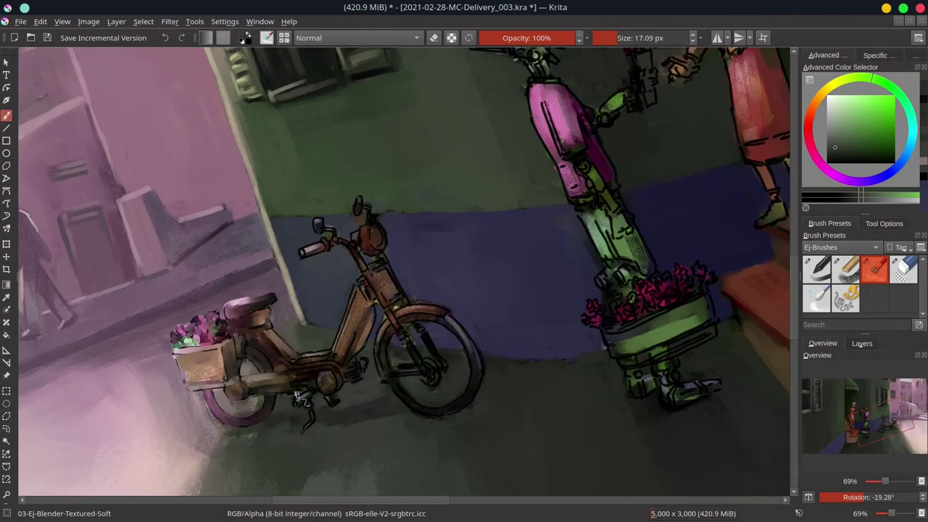
pyautogui.press('[')
pyautogui.press('[')
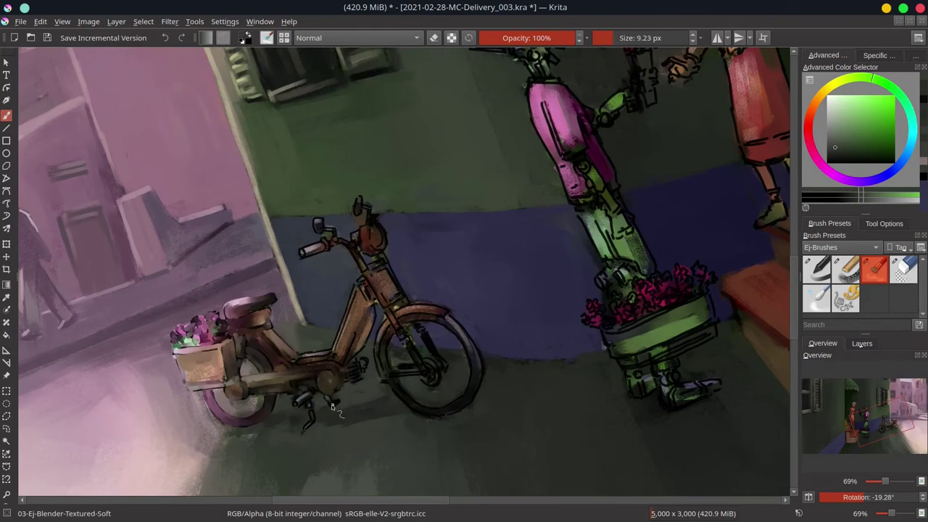
pyautogui.press('5')
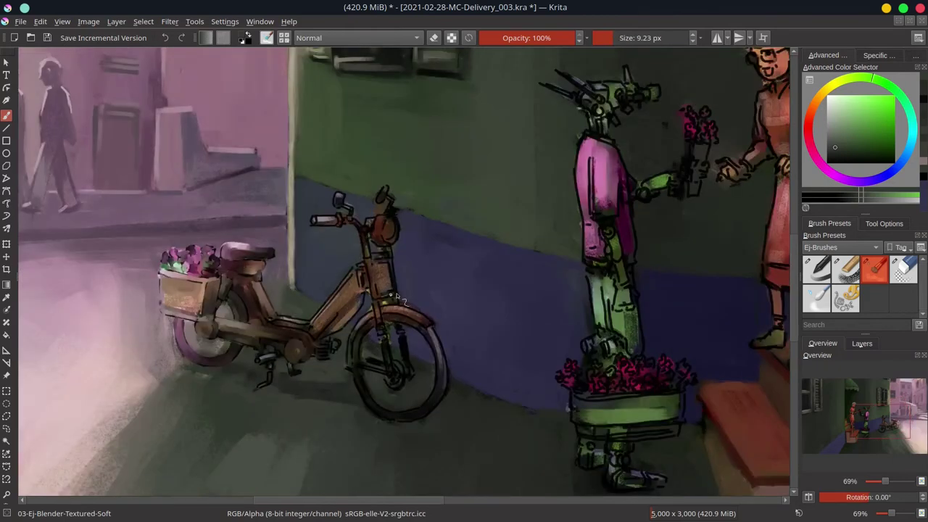
pyautogui.press('/')
pyautogui.keyDown('ctrl'); pyautogui.click(327, 332); pyautogui.keyUp('ctrl')
pyautogui.hotkey('ctrl', 's')
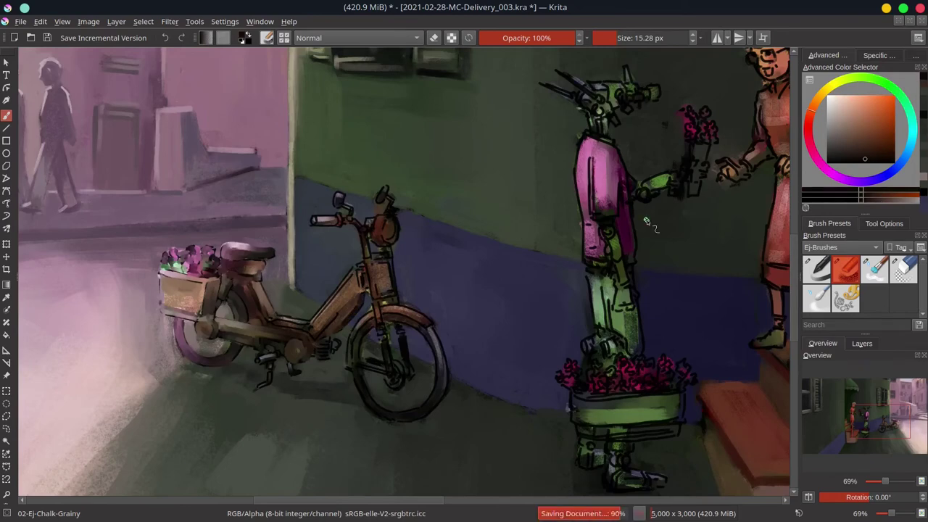
pyautogui.press('-')
pyautogui.press('-')
pyautogui.press('-')
pyautogui.press('-')
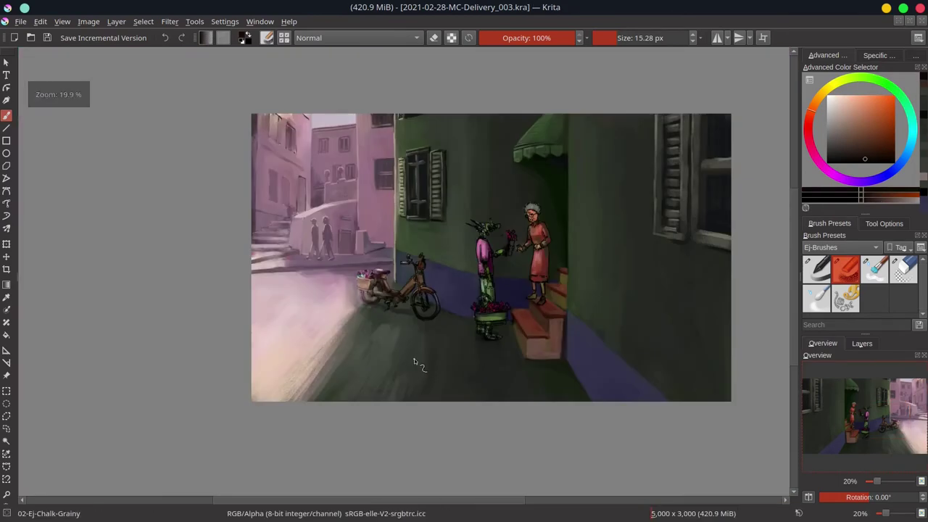
# Set the brush to Color blending with red to tint stripes on the robot's legs
pyautogui.click(852, 136)
pyautogui.hotkey('alt', 'shift', 'd')
pyautogui.click(514, 247)
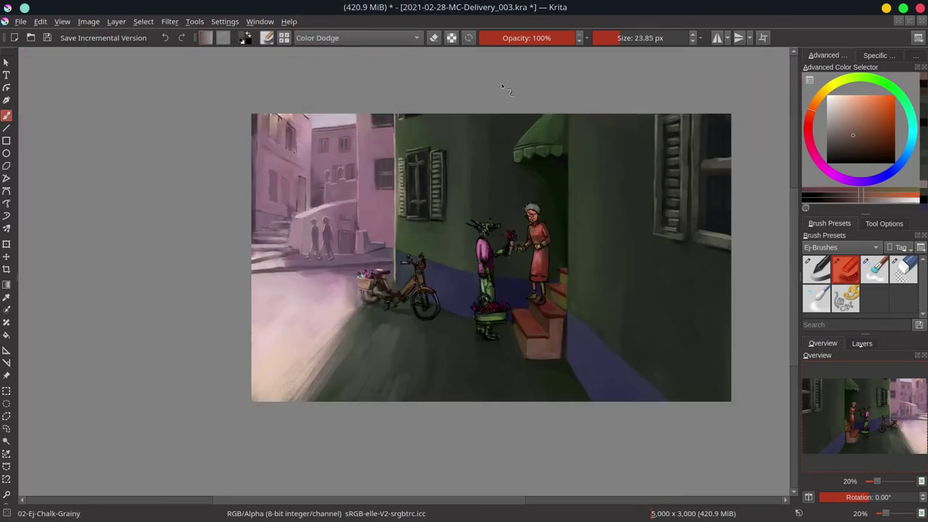
pyautogui.click(356, 38)
pyautogui.click(341, 102)
pyautogui.click(881, 117)
pyautogui.scroll(4, 472, 279)
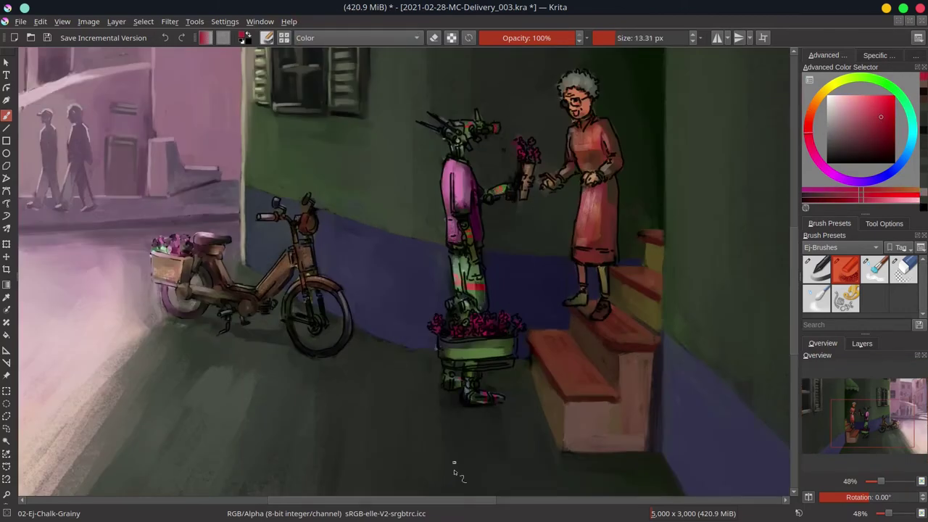
pyautogui.press('-')
pyautogui.press('-')
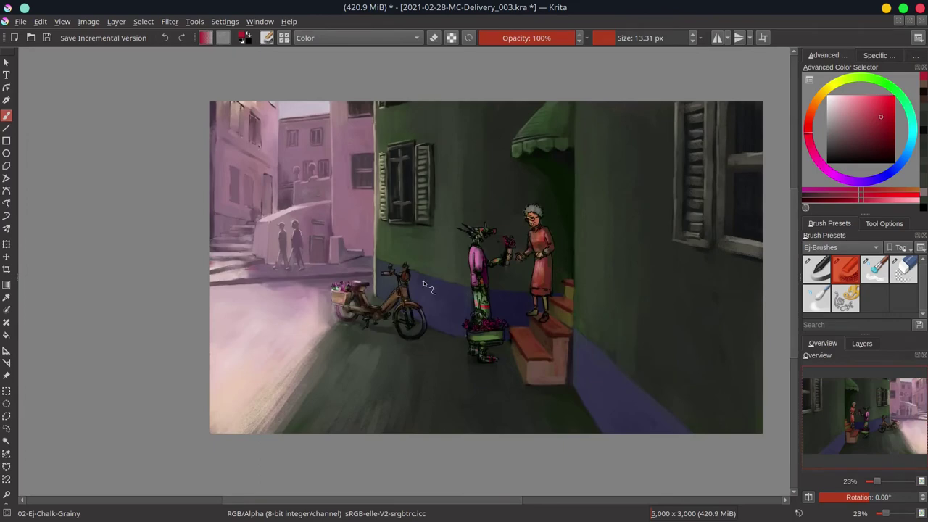
pyautogui.scroll(5, 424, 281)
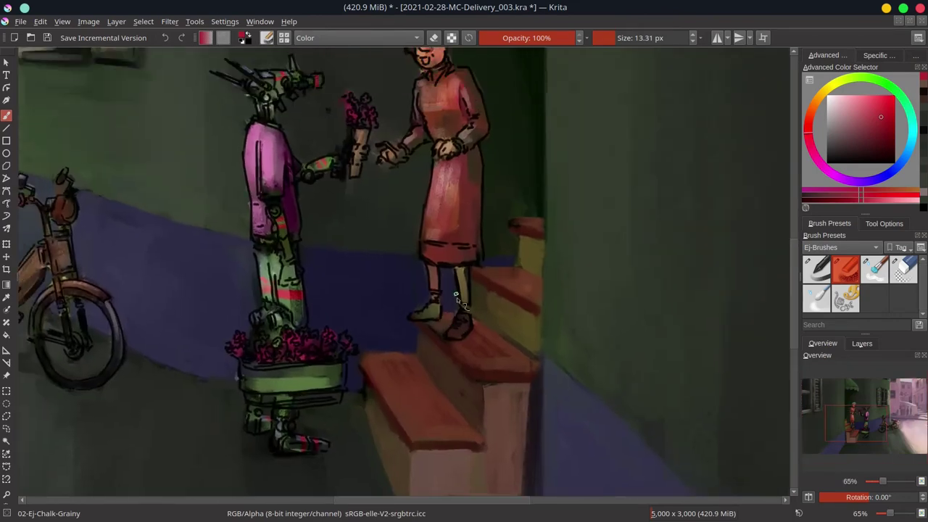
# Return to Normal blending, sample olive and muted greens, and save
pyautogui.keyDown('ctrl'); pyautogui.click(457, 297); pyautogui.keyUp('ctrl')
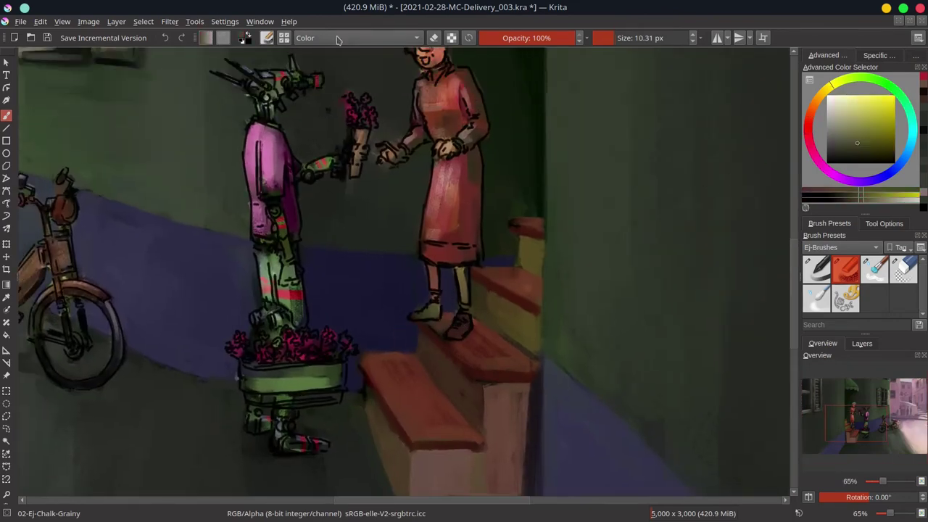
pyautogui.press('/')
pyautogui.moveTo(402, 165); pyautogui.dragTo(442, 247)
pyautogui.keyDown('ctrl'); pyautogui.click(438, 245); pyautogui.keyUp('ctrl')
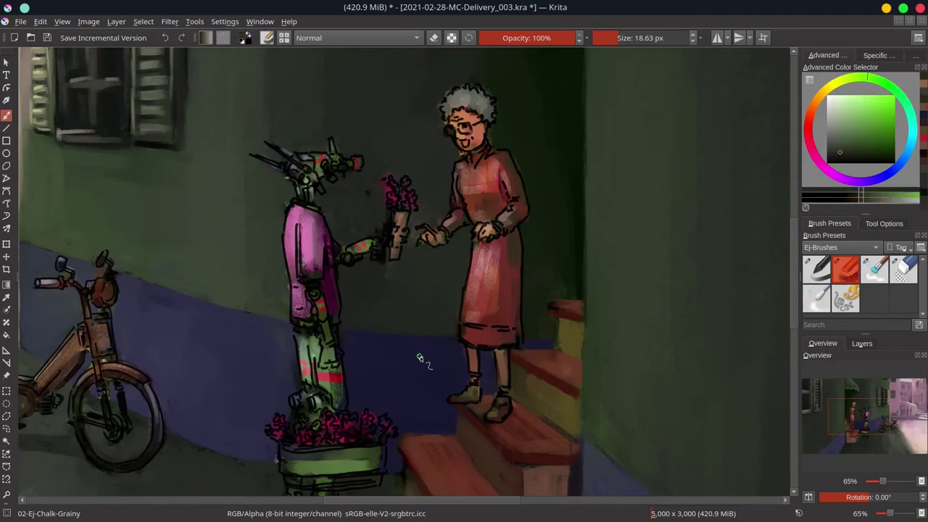
pyautogui.hotkey('ctrl', 's')
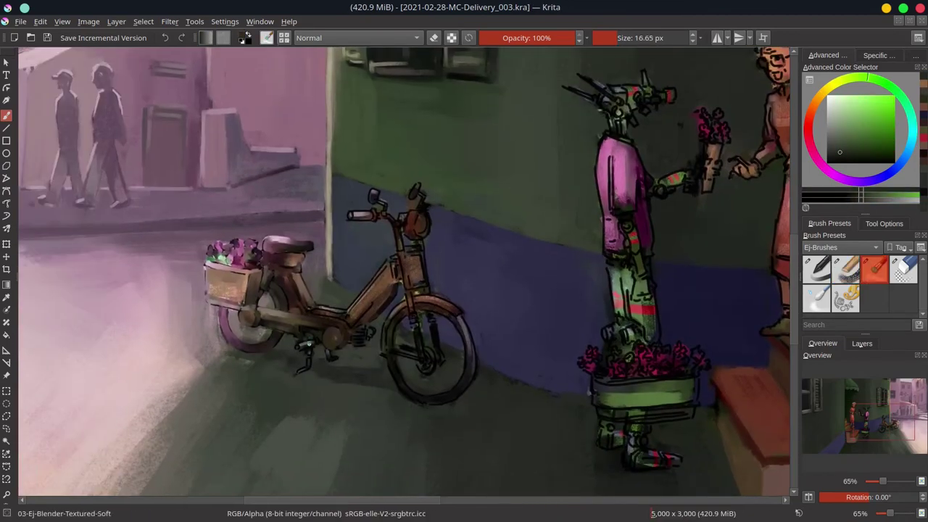
# Tilt the view and draw a freehand selection around the moped's flower box
pyautogui.moveTo(309, 368)
pyautogui.mouseDown()
pyautogui.moveTo(331, 332)
pyautogui.moveTo(389, 295)
pyautogui.mouseUp()
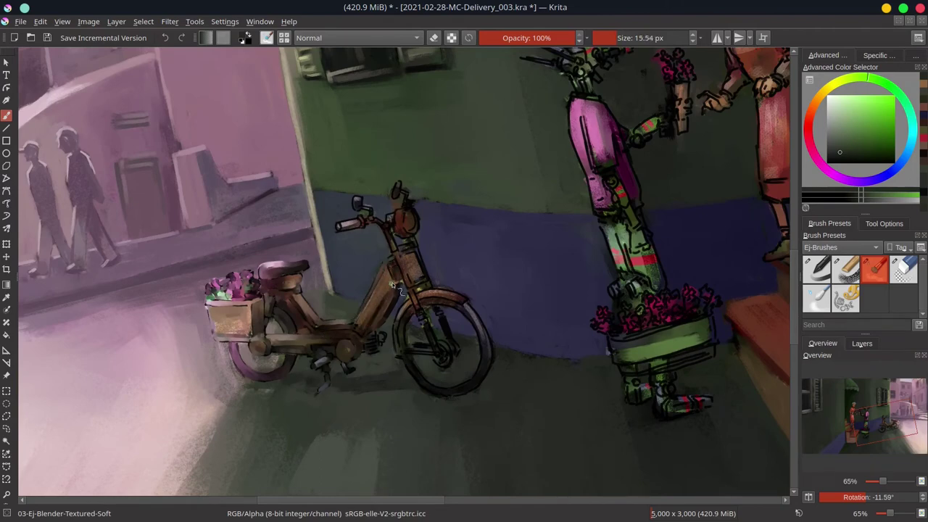
pyautogui.press('/')
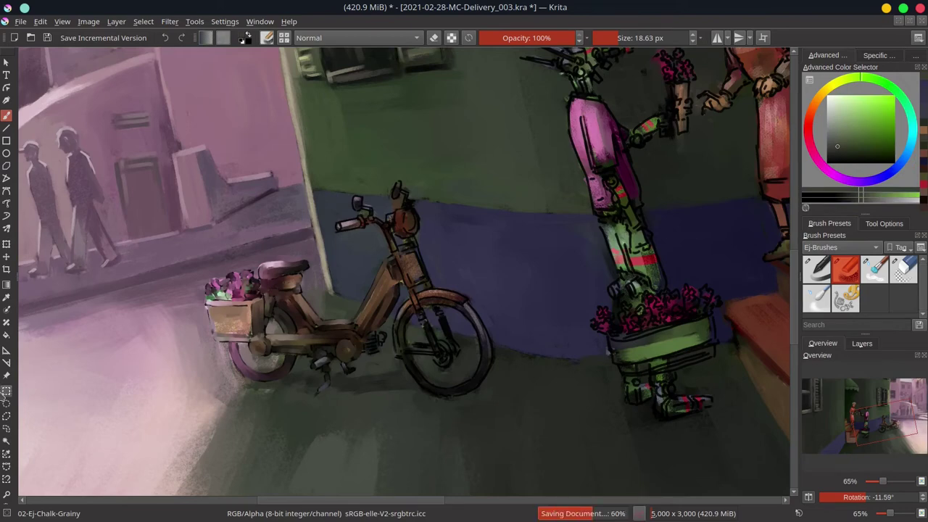
pyautogui.click(7, 416)
pyautogui.moveTo(216, 307)
pyautogui.mouseDown()
pyautogui.moveTo(221, 283)
pyautogui.moveTo(248, 284)
pyautogui.moveTo(248, 272)
pyautogui.moveTo(288, 264)
pyautogui.moveTo(231, 346)
pyautogui.moveTo(238, 362)
pyautogui.mouseUp()
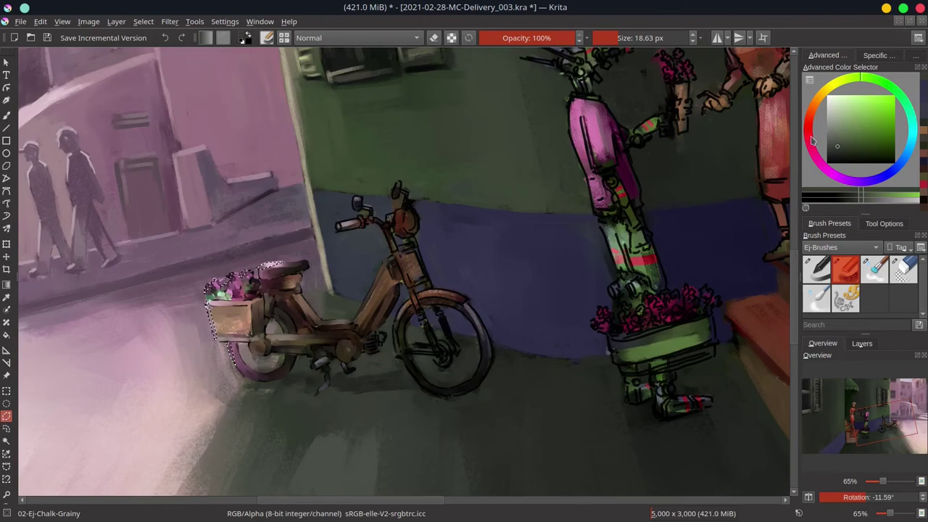
pyautogui.keyDown('ctrl'); pyautogui.click(776, 109); pyautogui.keyUp('ctrl')
# Try a large magenta color-dodge brush, return to the soft blender and save
pyautogui.hotkey('alt', 'shift', 'd')
pyautogui.press('b')
pyautogui.press(']')
pyautogui.press(']')
pyautogui.press(']')
pyautogui.press(']')
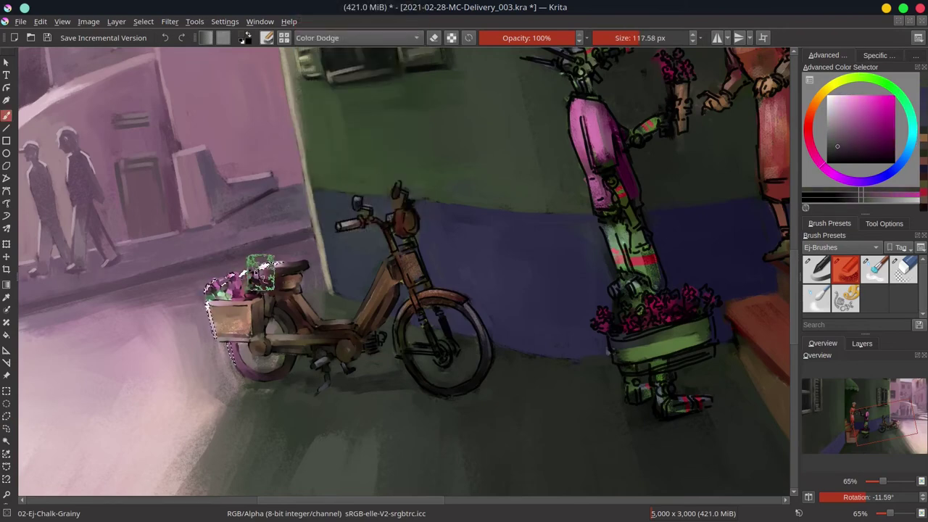
pyautogui.scroll(-5, 361, 339)
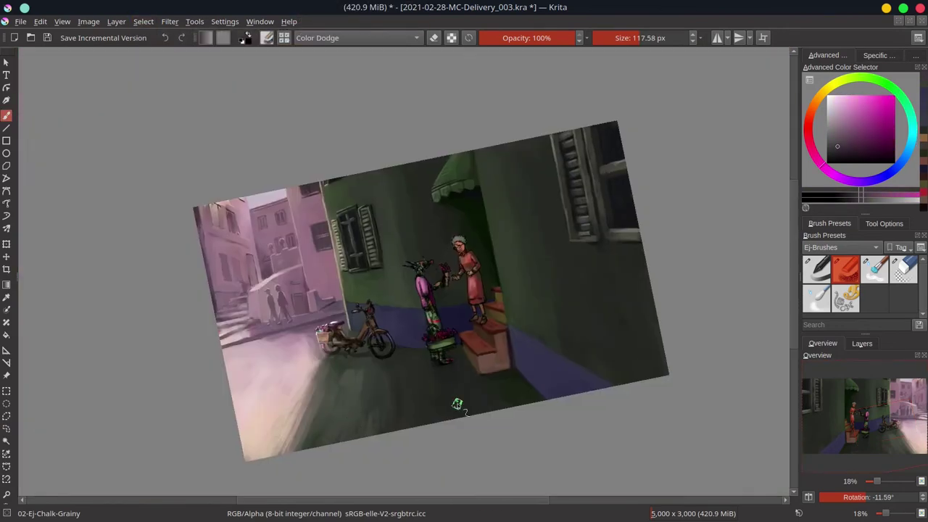
pyautogui.press('.')
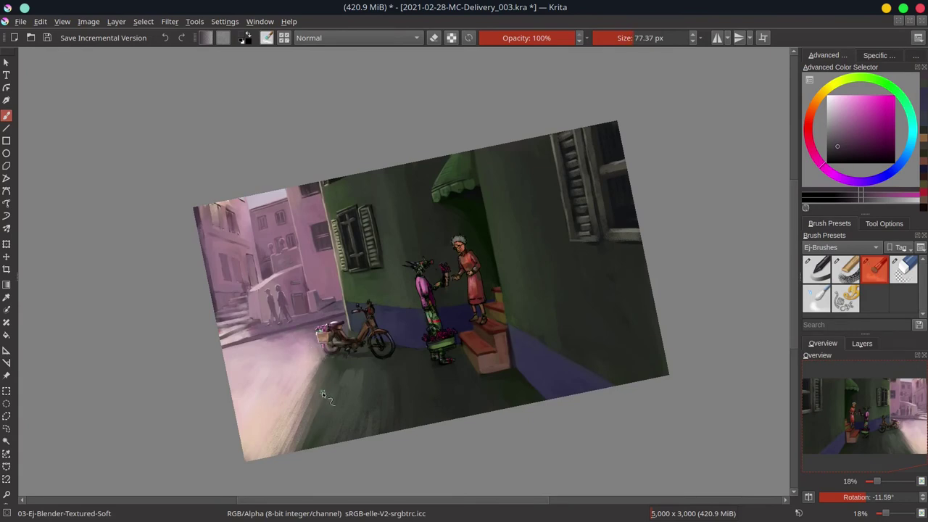
pyautogui.hotkey('ctrl', 's')
# Straighten and mirror the view, then highlight the moped's mirror and handlebar
pyautogui.press('5')
pyautogui.press('m')
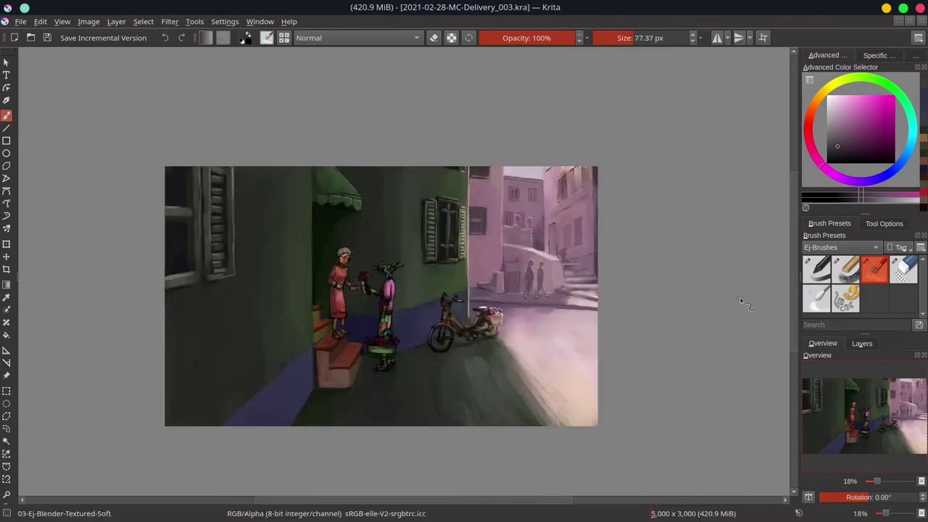
pyautogui.scroll(4, 448, 361)
pyautogui.press('[')
pyautogui.press('[')
pyautogui.press('[')
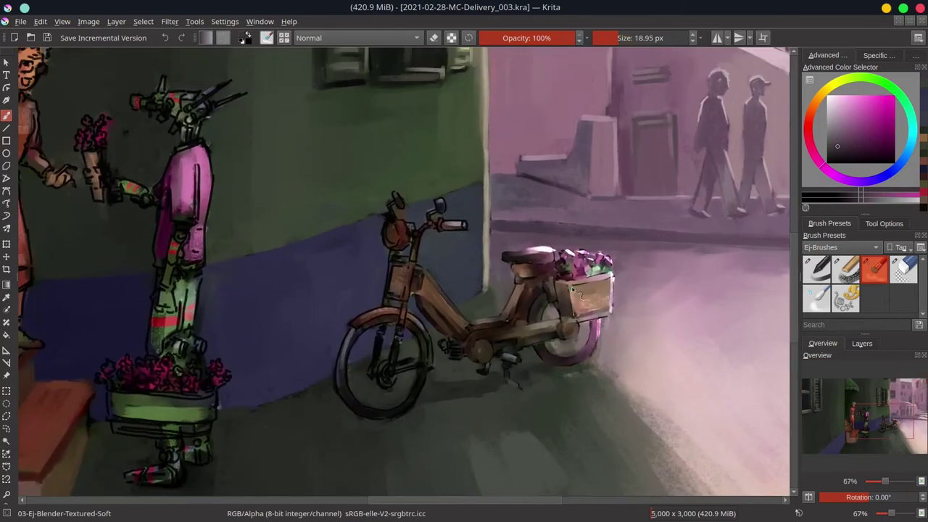
pyautogui.click(580, 293)
pyautogui.press(']')
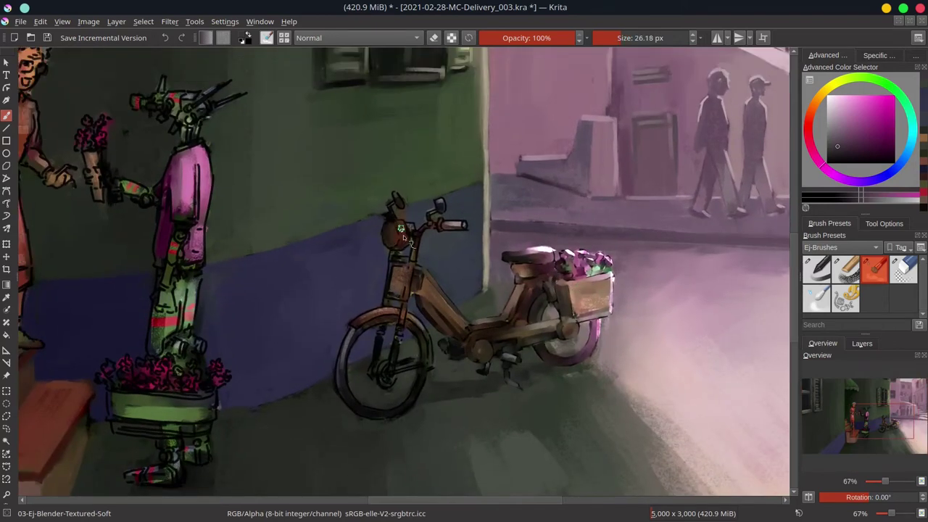
pyautogui.press('[')
pyautogui.moveTo(439, 203)
pyautogui.mouseDown()
pyautogui.moveTo(455, 223)
pyautogui.moveTo(412, 232)
pyautogui.moveTo(394, 258)
pyautogui.moveTo(416, 258)
pyautogui.moveTo(392, 283)
pyautogui.moveTo(405, 297)
pyautogui.moveTo(388, 301)
pyautogui.moveTo(390, 326)
pyautogui.moveTo(405, 308)
pyautogui.mouseUp()
# Brighten the moped's front fender and wheel edge with a smaller brush
pyautogui.press(']')
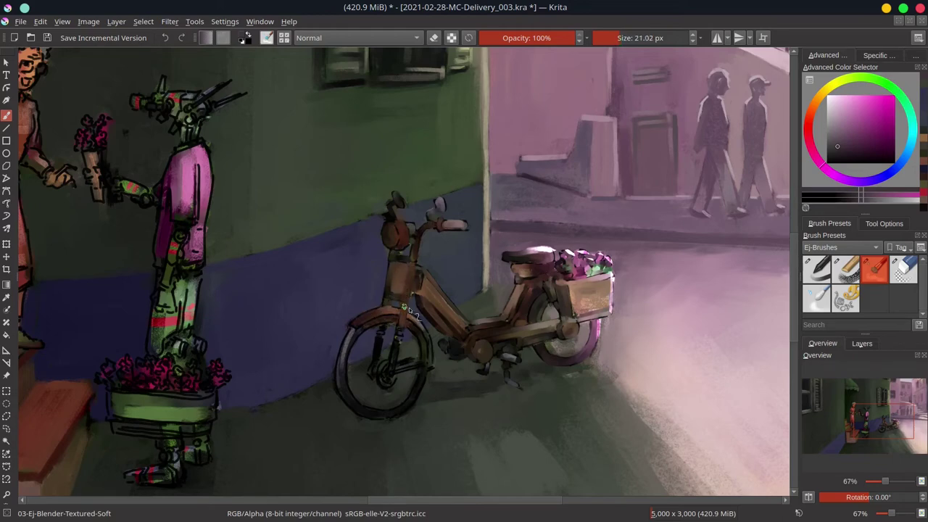
pyautogui.press('[')
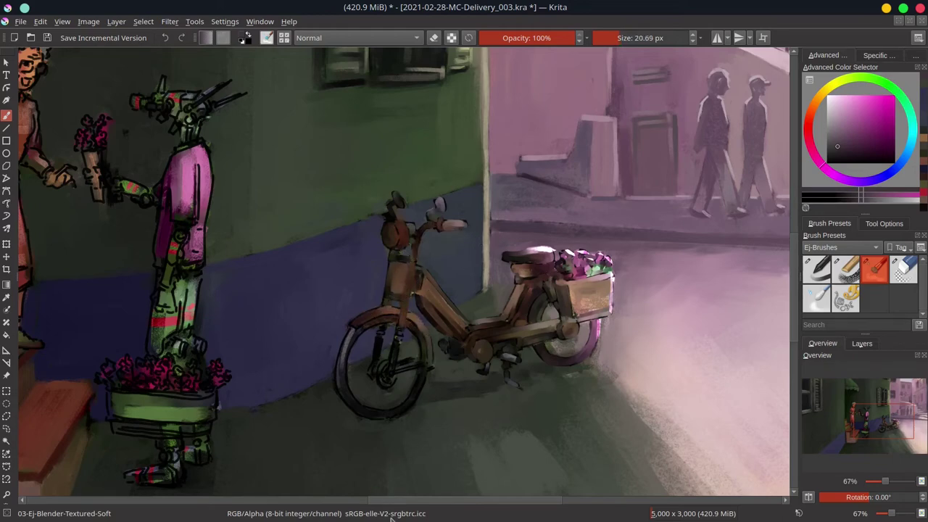
pyautogui.press('[')
pyautogui.moveTo(384, 319); pyautogui.dragTo(342, 366)
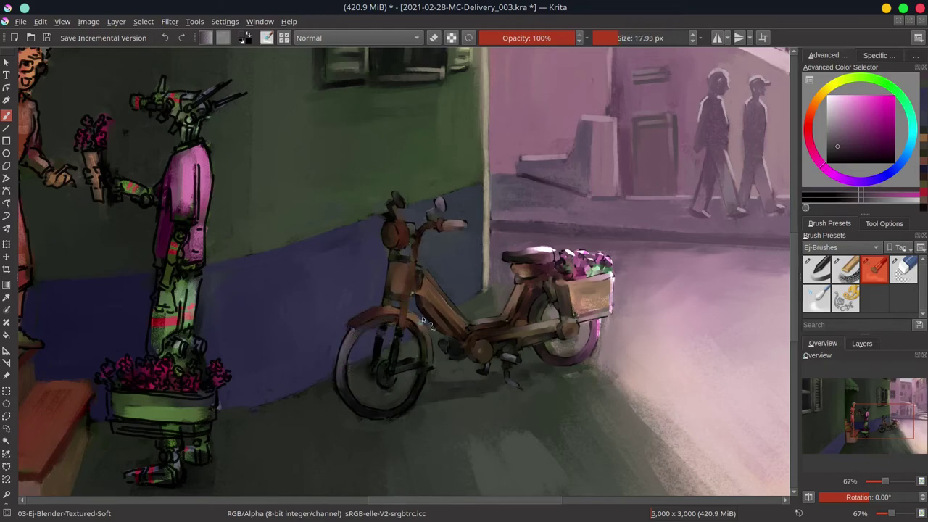
pyautogui.press(']')
pyautogui.press(']')
pyautogui.press(']')
pyautogui.press(']')
pyautogui.press(']')
pyautogui.press(']')
pyautogui.press(']')
pyautogui.press(']')
pyautogui.press(']')
pyautogui.press(']')
pyautogui.moveTo(205, 317); pyautogui.dragTo(386, 311)
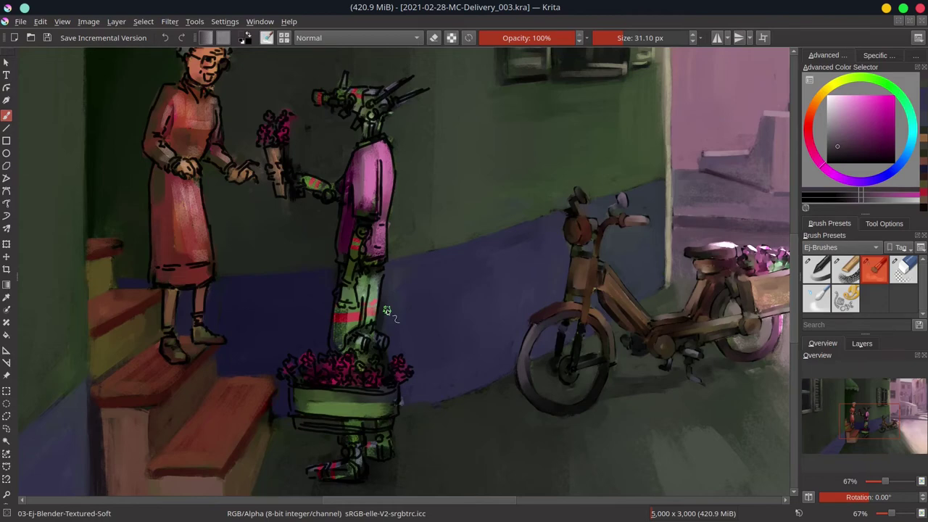
# Paint green over the robot's head spike, deepen the bouquet colours and save
pyautogui.scroll(2, 362, 136)
pyautogui.press('[')
pyautogui.press('[')
pyautogui.press('[')
pyautogui.press('[')
pyautogui.press('[')
pyautogui.press('[')
pyautogui.press('[')
pyautogui.press('[')
pyautogui.press('[')
pyautogui.press('[')
pyautogui.press('[')
pyautogui.press('[')
pyautogui.press('[')
pyautogui.press('[')
pyautogui.press('[')
pyautogui.press('[')
pyautogui.press('[')
pyautogui.press('[')
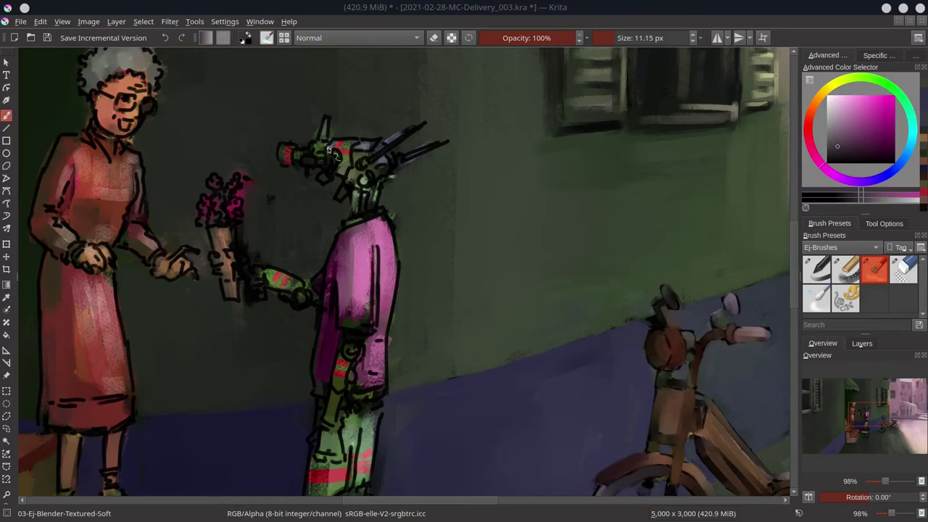
pyautogui.press(']')
pyautogui.press(']')
pyautogui.press(']')
pyautogui.press(']')
pyautogui.press(']')
pyautogui.press(']')
pyautogui.moveTo(326, 122)
pyautogui.mouseDown()
pyautogui.moveTo(320, 161)
pyautogui.moveTo(283, 149)
pyautogui.moveTo(320, 118)
pyautogui.moveTo(338, 147)
pyautogui.moveTo(334, 176)
pyautogui.moveTo(350, 159)
pyautogui.moveTo(342, 147)
pyautogui.moveTo(375, 141)
pyautogui.moveTo(350, 182)
pyautogui.moveTo(362, 186)
pyautogui.moveTo(354, 192)
pyautogui.moveTo(361, 208)
pyautogui.moveTo(380, 184)
pyautogui.moveTo(378, 150)
pyautogui.moveTo(366, 146)
pyautogui.moveTo(399, 164)
pyautogui.moveTo(410, 129)
pyautogui.moveTo(392, 165)
pyautogui.moveTo(372, 172)
pyautogui.moveTo(430, 192)
pyautogui.mouseUp()
pyautogui.press(']')
pyautogui.moveTo(238, 204)
pyautogui.mouseDown()
pyautogui.moveTo(196, 226)
pyautogui.moveTo(205, 199)
pyautogui.moveTo(236, 180)
pyautogui.moveTo(210, 223)
pyautogui.moveTo(219, 263)
pyautogui.moveTo(229, 257)
pyautogui.moveTo(242, 271)
pyautogui.moveTo(212, 237)
pyautogui.moveTo(247, 241)
pyautogui.moveTo(246, 288)
pyautogui.moveTo(233, 246)
pyautogui.mouseUp()
pyautogui.hotkey('ctrl', 's')
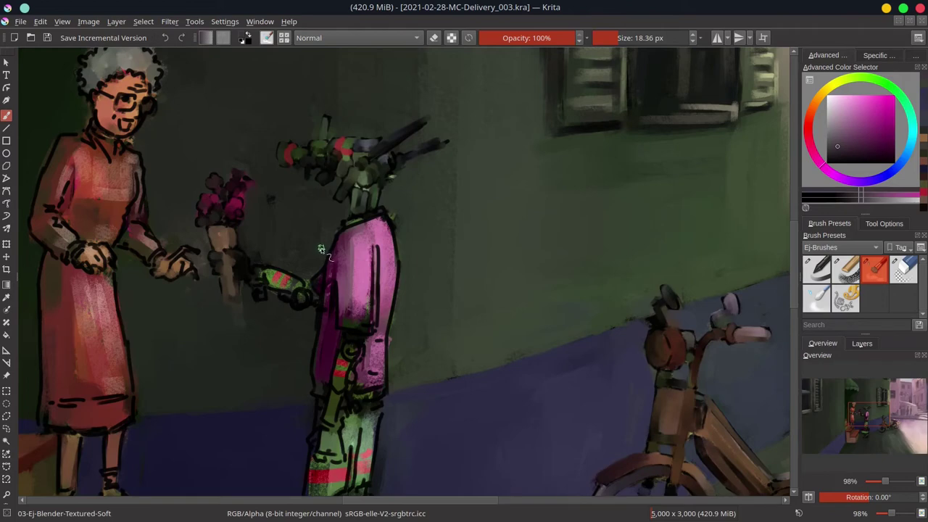
# Repaint the robot's coat collar, side and outstretched arm with pink, then save
pyautogui.moveTo(322, 249); pyautogui.dragTo(344, 243)
pyautogui.moveTo(279, 279)
pyautogui.mouseDown()
pyautogui.moveTo(308, 287)
pyautogui.moveTo(312, 301)
pyautogui.moveTo(310, 270)
pyautogui.mouseUp()
pyautogui.press(']')
pyautogui.press(']')
pyautogui.press(']')
pyautogui.press(']')
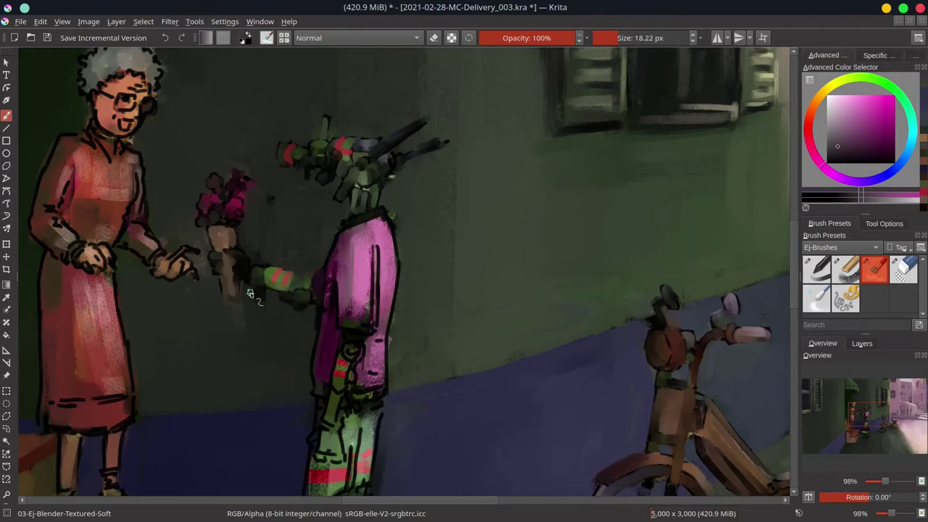
pyautogui.moveTo(332, 232)
pyautogui.mouseDown()
pyautogui.moveTo(377, 214)
pyautogui.moveTo(395, 247)
pyautogui.moveTo(377, 337)
pyautogui.moveTo(340, 312)
pyautogui.moveTo(326, 348)
pyautogui.moveTo(377, 384)
pyautogui.moveTo(382, 247)
pyautogui.mouseUp()
pyautogui.press('[')
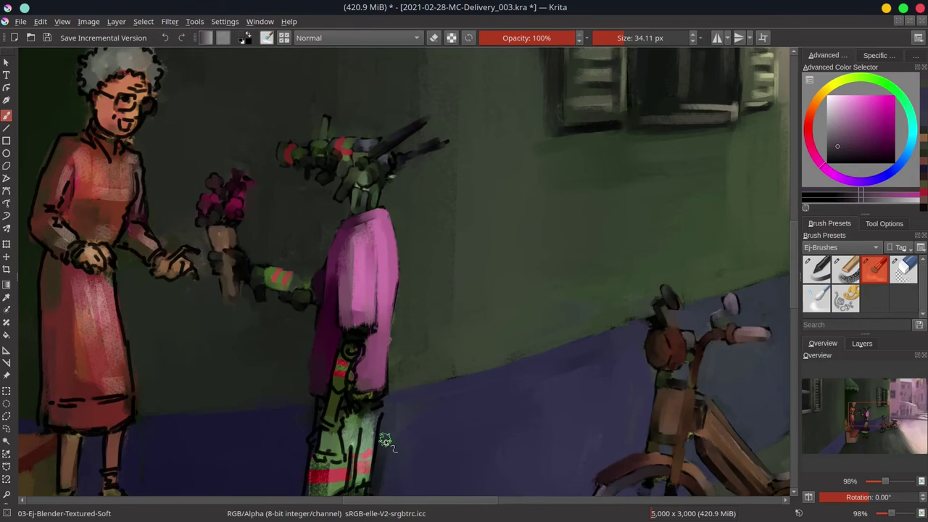
pyautogui.hotkey('ctrl', 's')
# Darken the lower left of the robot's coat and the flowers in the planter box
pyautogui.press('[')
pyautogui.press('[')
pyautogui.press('[')
pyautogui.press('[')
pyautogui.moveTo(352, 347)
pyautogui.mouseDown()
pyautogui.moveTo(362, 339)
pyautogui.moveTo(340, 359)
pyautogui.moveTo(347, 386)
pyautogui.moveTo(379, 330)
pyautogui.mouseUp()
pyautogui.press(']')
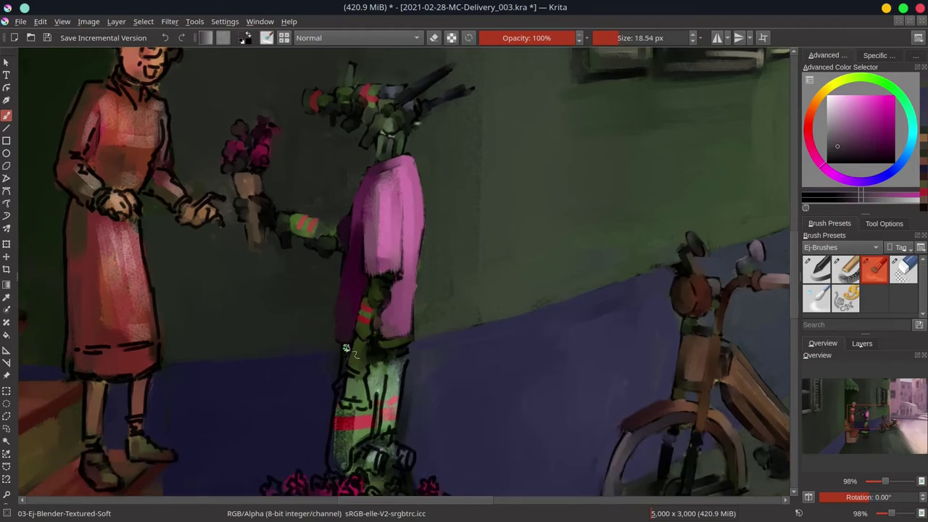
pyautogui.moveTo(359, 397)
pyautogui.mouseDown()
pyautogui.moveTo(362, 315)
pyautogui.moveTo(409, 341)
pyautogui.moveTo(363, 370)
pyautogui.moveTo(344, 406)
pyautogui.moveTo(384, 409)
pyautogui.moveTo(410, 285)
pyautogui.moveTo(423, 310)
pyautogui.moveTo(389, 280)
pyautogui.mouseUp()
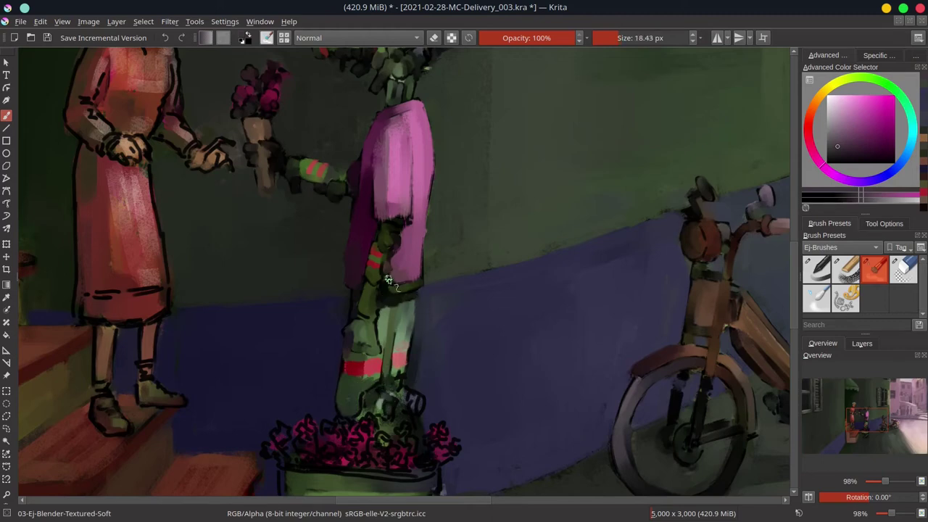
pyautogui.scroll(-2, 386, 285)
pyautogui.press('[')
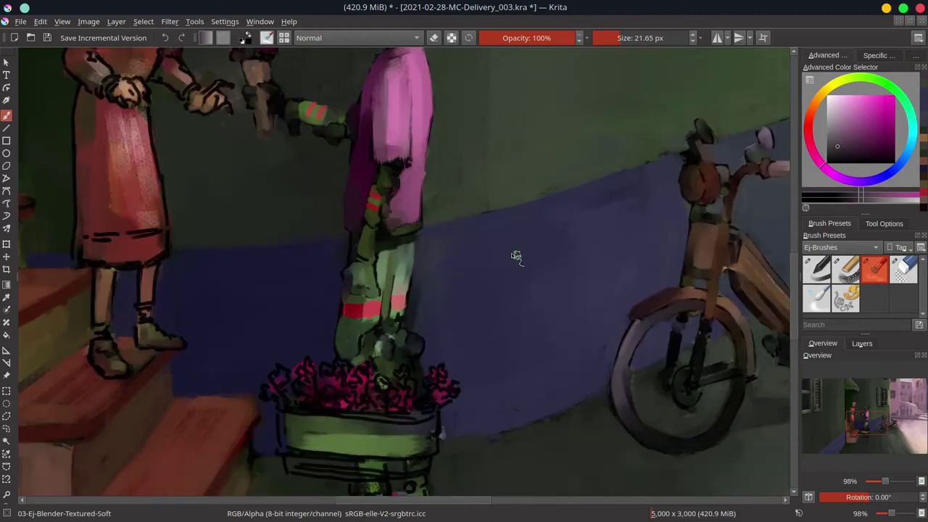
pyautogui.press('[')
pyautogui.press(']')
pyautogui.moveTo(286, 393)
pyautogui.mouseDown()
pyautogui.moveTo(314, 397)
pyautogui.moveTo(342, 369)
pyautogui.moveTo(343, 403)
pyautogui.moveTo(363, 385)
pyautogui.moveTo(371, 406)
pyautogui.mouseUp()
# Briefly try Chalk-Grainy's blending modes, then blend the planter box front smooth
pyautogui.scroll(-3, 441, 383)
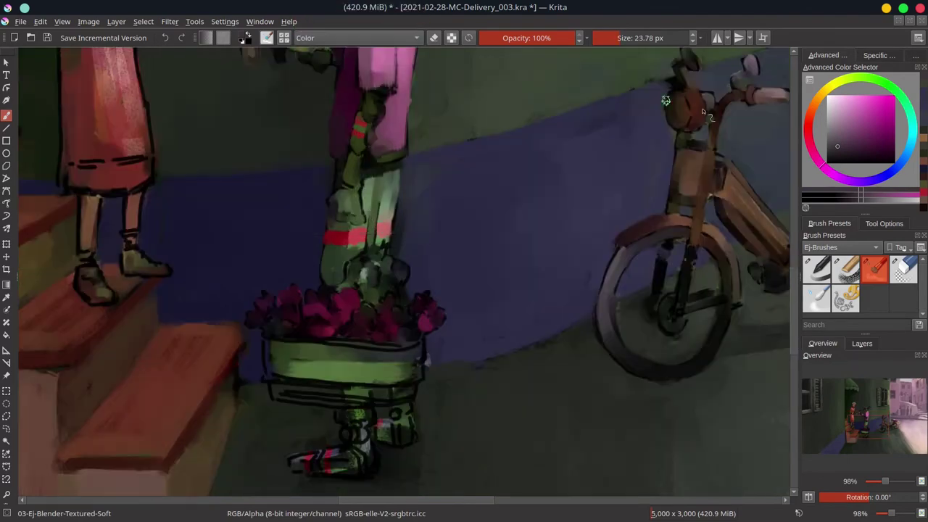
pyautogui.click(362, 38)
pyautogui.press('/')
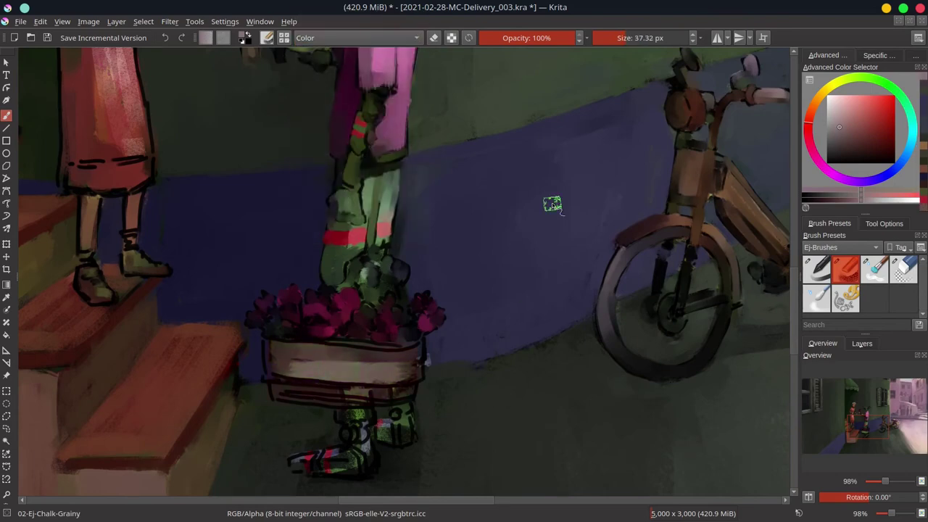
pyautogui.hotkey('ctrl', 's')
pyautogui.press('/')
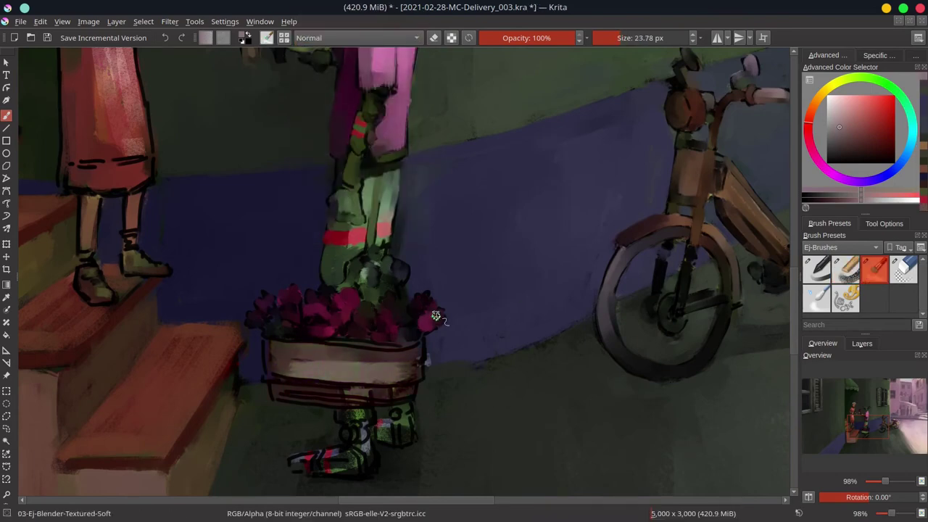
pyautogui.moveTo(400, 345)
pyautogui.mouseDown()
pyautogui.moveTo(276, 358)
pyautogui.moveTo(311, 366)
pyautogui.moveTo(403, 363)
pyautogui.moveTo(300, 372)
pyautogui.moveTo(297, 382)
pyautogui.moveTo(300, 391)
pyautogui.moveTo(401, 392)
pyautogui.mouseUp()
pyautogui.moveTo(366, 453)
pyautogui.mouseDown()
pyautogui.moveTo(353, 422)
pyautogui.moveTo(359, 405)
pyautogui.moveTo(341, 385)
pyautogui.moveTo(312, 441)
pyautogui.mouseUp()
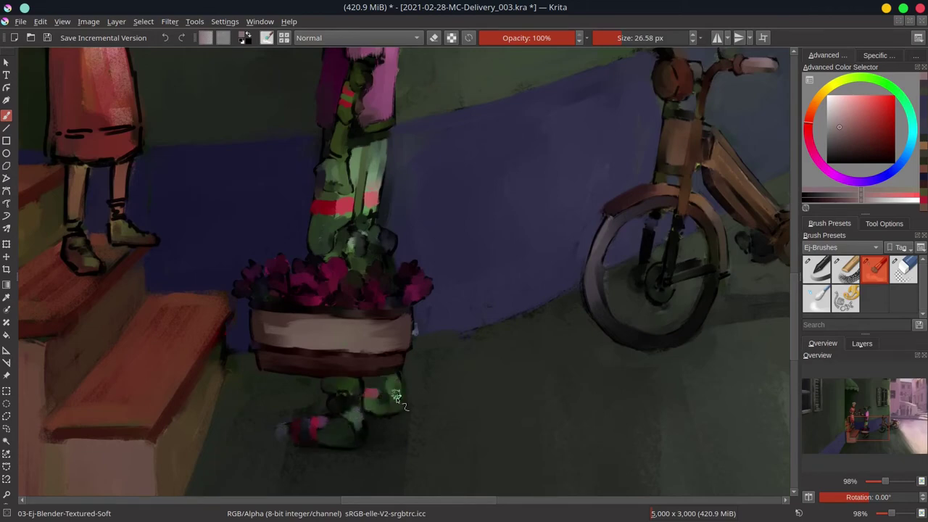
pyautogui.press('2')
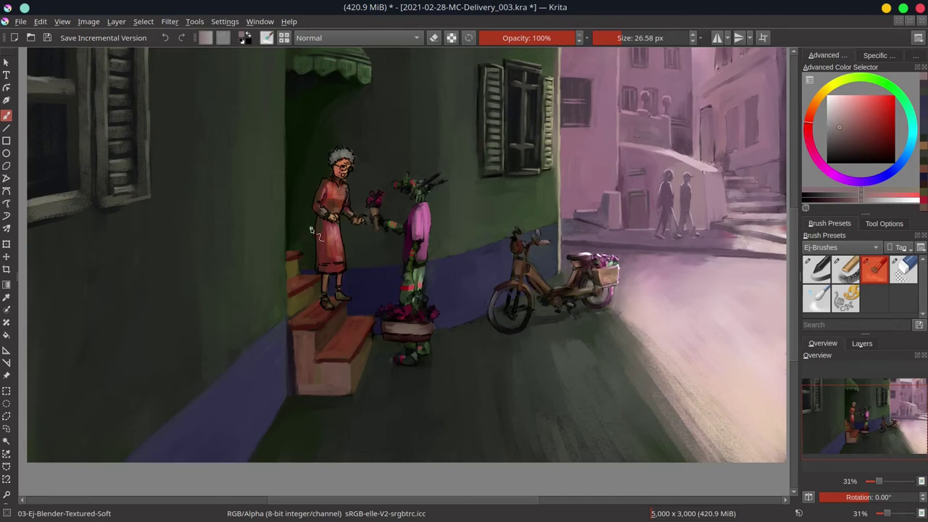
# Repaint the woman's hair, face, collar, hands, dress sides and shoulders
pyautogui.scroll(5, 336, 189)
pyautogui.press('[')
pyautogui.moveTo(368, 105)
pyautogui.mouseDown()
pyautogui.moveTo(381, 135)
pyautogui.moveTo(360, 120)
pyautogui.moveTo(361, 152)
pyautogui.moveTo(370, 142)
pyautogui.moveTo(331, 147)
pyautogui.moveTo(359, 170)
pyautogui.moveTo(311, 159)
pyautogui.mouseUp()
pyautogui.press('[')
pyautogui.press('[')
pyautogui.press('[')
pyautogui.press('[')
pyautogui.moveTo(326, 250)
pyautogui.mouseDown()
pyautogui.moveTo(337, 260)
pyautogui.moveTo(352, 250)
pyautogui.moveTo(386, 252)
pyautogui.mouseUp()
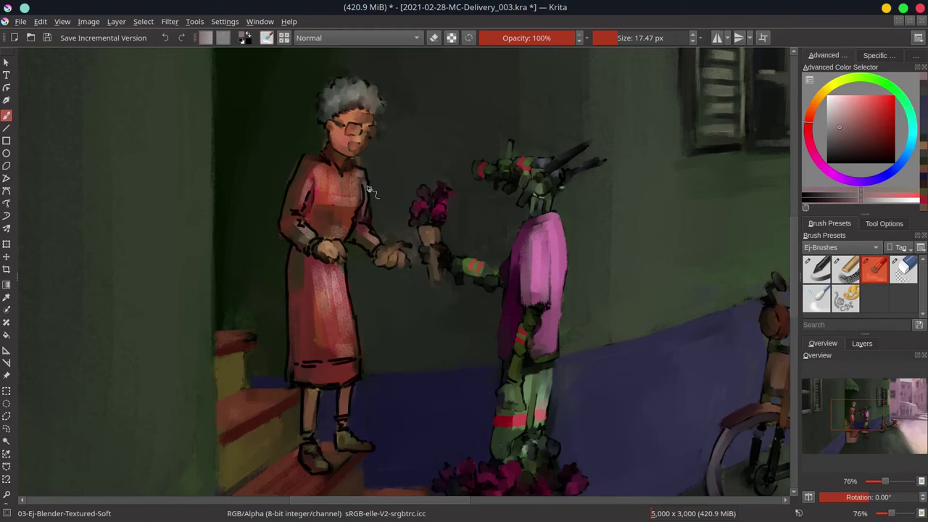
pyautogui.press(']')
pyautogui.press(']')
pyautogui.moveTo(294, 167); pyautogui.dragTo(287, 225)
pyautogui.moveTo(316, 154)
pyautogui.mouseDown()
pyautogui.moveTo(361, 160)
pyautogui.moveTo(357, 190)
pyautogui.moveTo(324, 190)
pyautogui.moveTo(341, 222)
pyautogui.moveTo(369, 225)
pyautogui.moveTo(385, 258)
pyautogui.mouseUp()
# Repaint her sleeve and forearm and lighten her dress with a larger brush
pyautogui.press(']')
pyautogui.press(']')
pyautogui.moveTo(297, 228)
pyautogui.mouseDown()
pyautogui.moveTo(314, 193)
pyautogui.moveTo(301, 250)
pyautogui.moveTo(323, 261)
pyautogui.mouseUp()
pyautogui.press(']')
pyautogui.press(']')
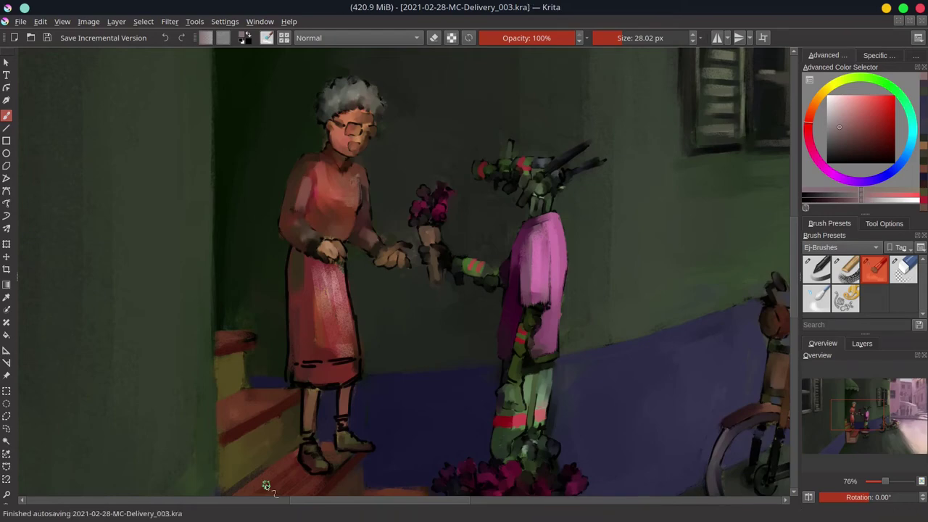
pyautogui.moveTo(294, 258)
pyautogui.mouseDown()
pyautogui.moveTo(293, 355)
pyautogui.moveTo(309, 267)
pyautogui.moveTo(339, 275)
pyautogui.moveTo(348, 356)
pyautogui.moveTo(324, 274)
pyautogui.moveTo(338, 377)
pyautogui.mouseUp()
# Reset the blending mode to Normal, soften her legs and foot outlines, and save
pyautogui.press('/')
pyautogui.click(355, 38)
pyautogui.click(326, 87)
pyautogui.press('/')
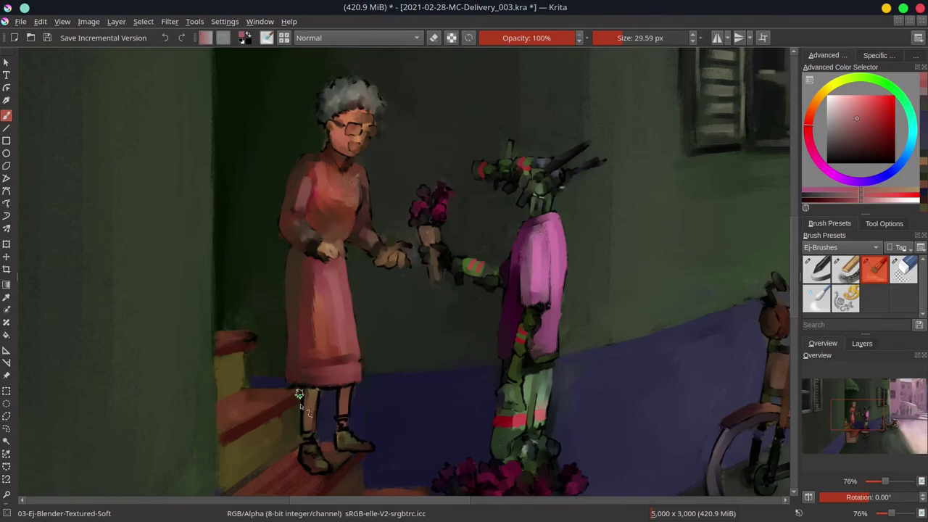
pyautogui.press('[')
pyautogui.moveTo(339, 405)
pyautogui.mouseDown()
pyautogui.moveTo(308, 422)
pyautogui.moveTo(310, 435)
pyautogui.moveTo(341, 428)
pyautogui.moveTo(319, 472)
pyautogui.mouseUp()
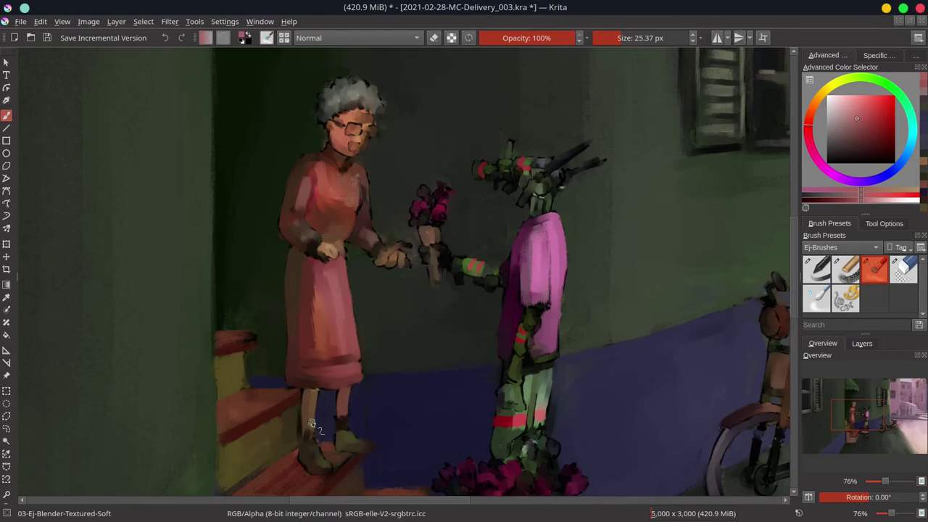
pyautogui.scroll(-2, 411, 288)
pyautogui.hotkey('ctrl', 's')
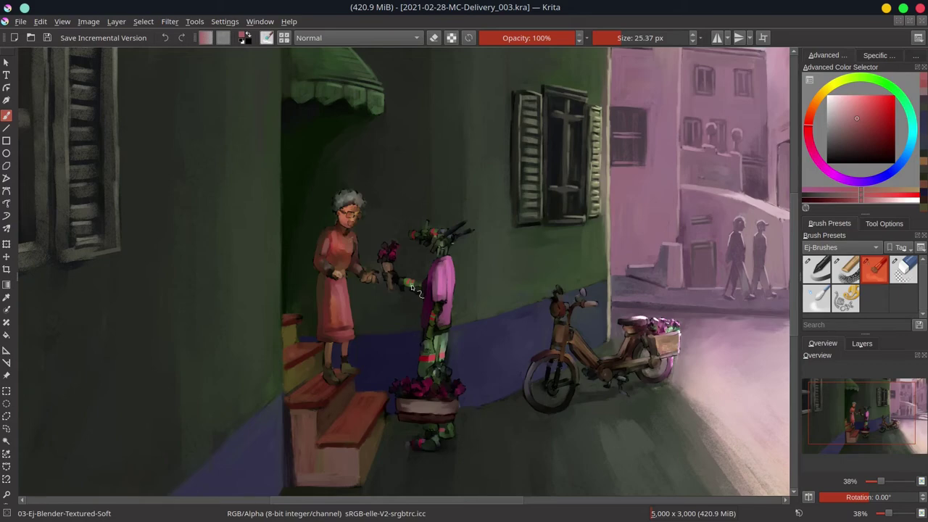
# Flip the canvas view horizontally with Mirror View (M)
pyautogui.press('m')
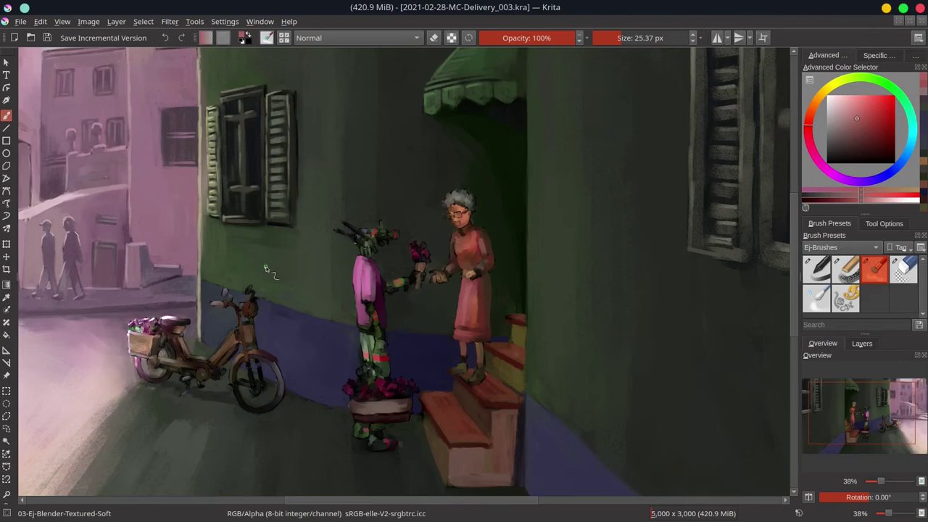
# Switch to the grainy chalk brush and paint green strokes on the moped's basket
pyautogui.press('/')
pyautogui.scroll(3, 266, 270)
pyautogui.keyDown('ctrl'); pyautogui.click(206, 366); pyautogui.keyUp('ctrl')
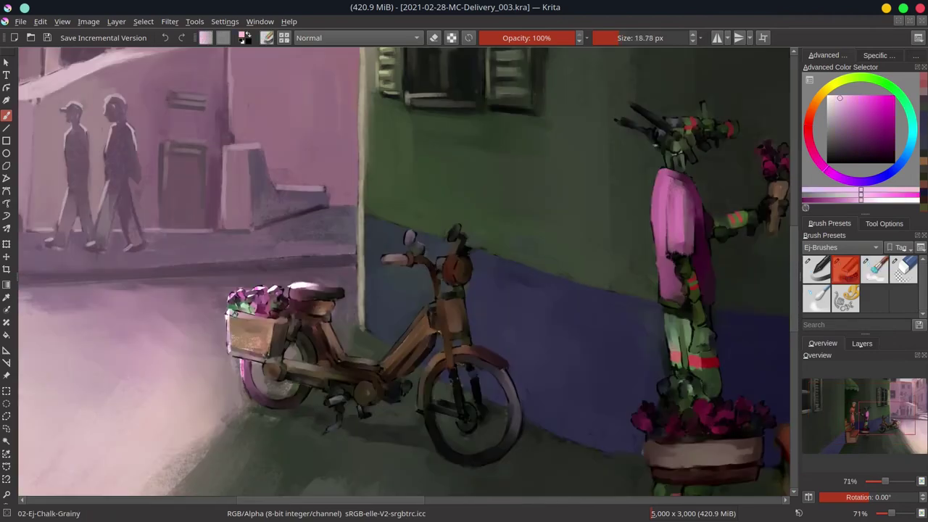
pyautogui.keyDown('ctrl'); pyautogui.click(242, 275); pyautogui.keyUp('ctrl')
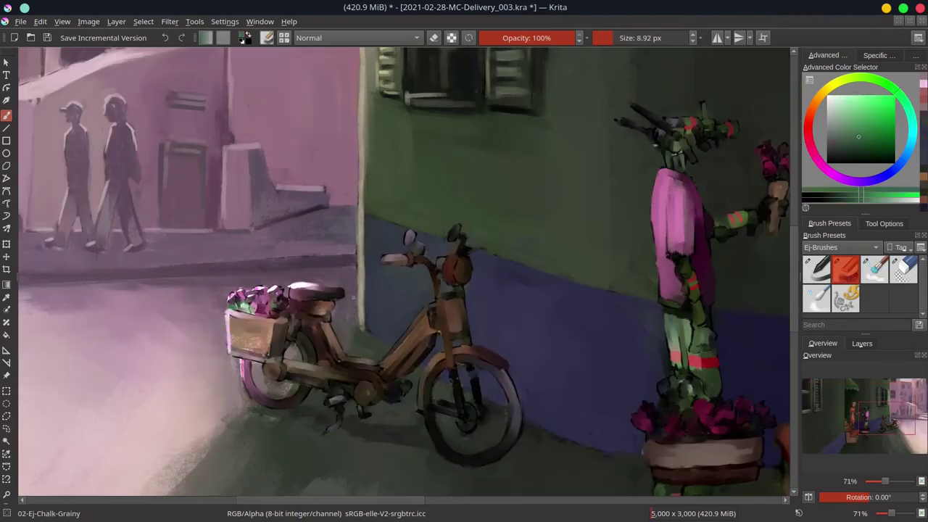
pyautogui.moveTo(254, 313); pyautogui.dragTo(286, 310)
pyautogui.keyDown('ctrl'); pyautogui.click(686, 157); pyautogui.keyUp('ctrl')
pyautogui.moveTo(686, 157)
pyautogui.mouseDown()
pyautogui.moveTo(270, 313)
pyautogui.moveTo(239, 314)
pyautogui.mouseUp()
pyautogui.press('[')
# Sample pinks, white, green and brown, paint a dark stroke on the front box, then undo it
pyautogui.keyDown('ctrl'); pyautogui.click(243, 297); pyautogui.keyUp('ctrl')
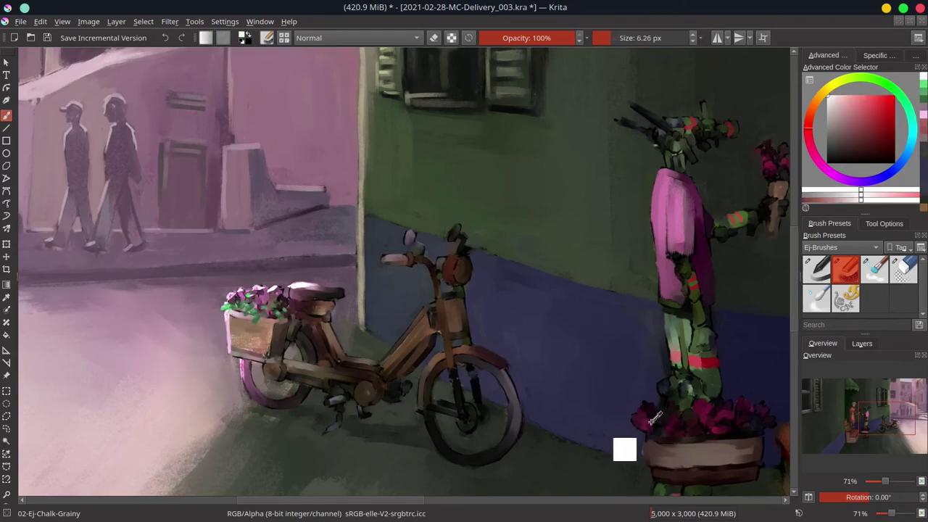
pyautogui.click(871, 121)
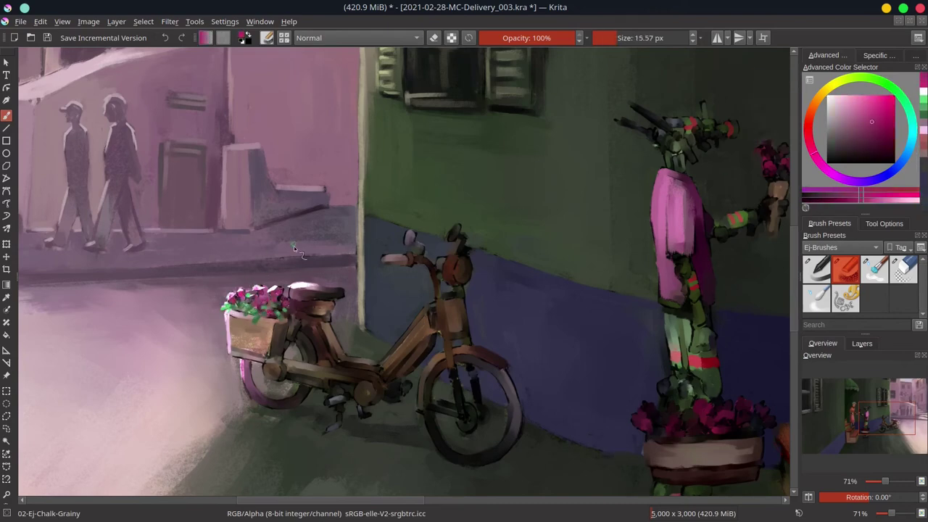
pyautogui.keyDown('ctrl'); pyautogui.click(293, 292); pyautogui.keyUp('ctrl')
pyautogui.press('[')
pyautogui.press('[')
pyautogui.press('[')
pyautogui.press('[')
pyautogui.press(']')
pyautogui.press(']')
pyautogui.press(']')
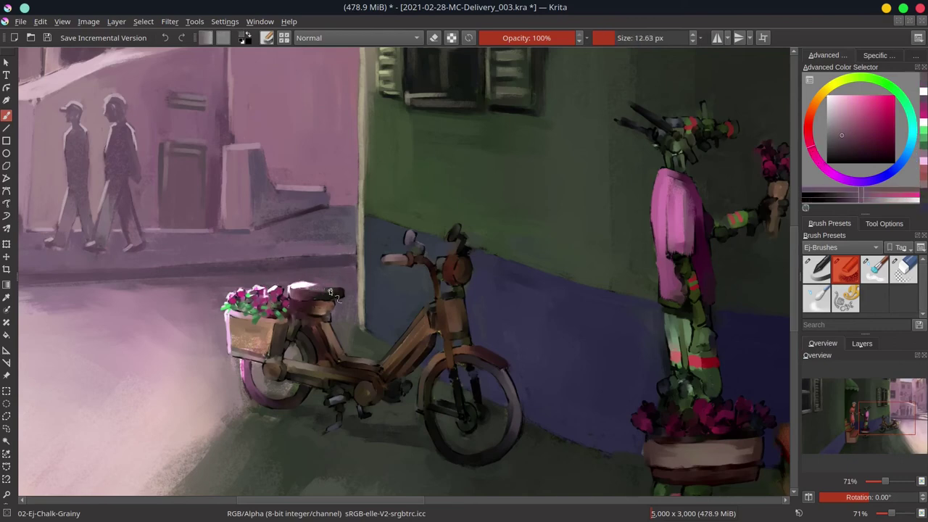
pyautogui.keyDown('ctrl'); pyautogui.click(287, 286); pyautogui.keyUp('ctrl')
pyautogui.keyDown('ctrl'); pyautogui.click(274, 298); pyautogui.keyUp('ctrl')
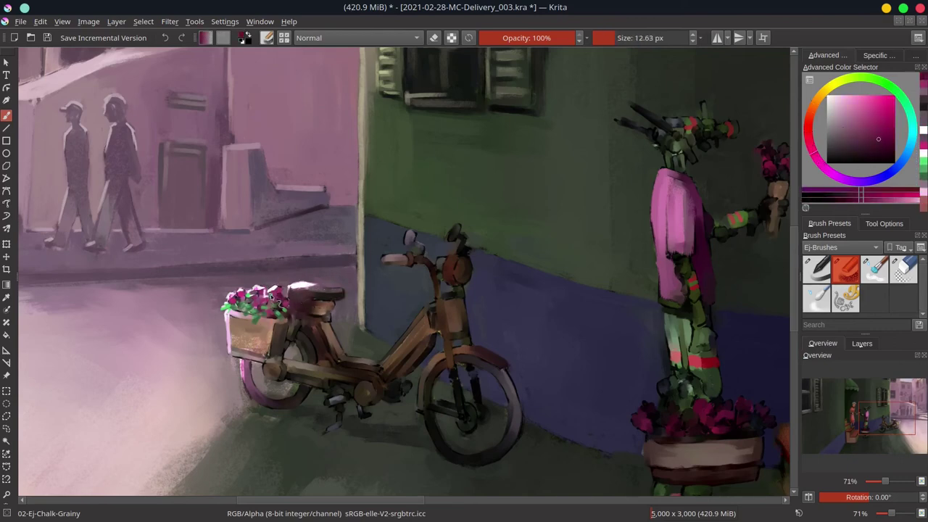
pyautogui.keyDown('ctrl'); pyautogui.click(270, 308); pyautogui.keyUp('ctrl')
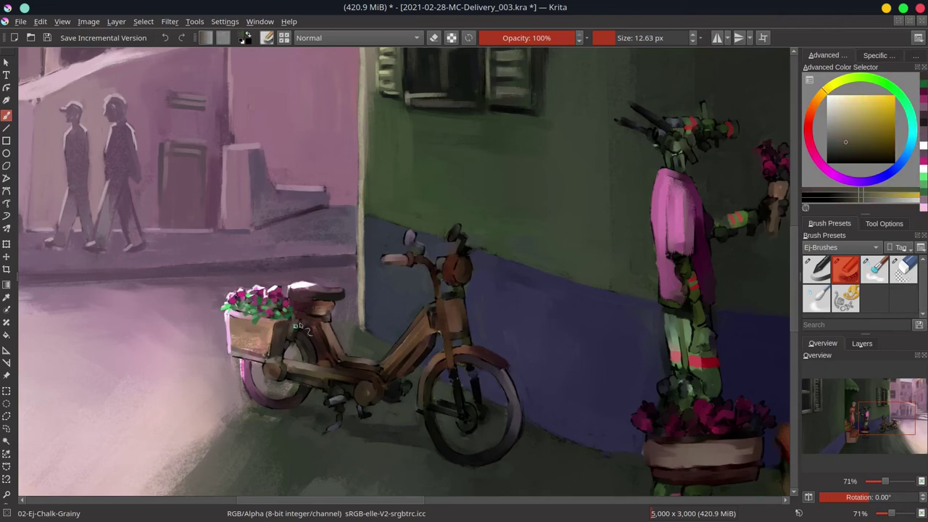
pyautogui.press('[')
pyautogui.press('[')
pyautogui.press('[')
pyautogui.keyDown('ctrl'); pyautogui.click(291, 327); pyautogui.keyUp('ctrl')
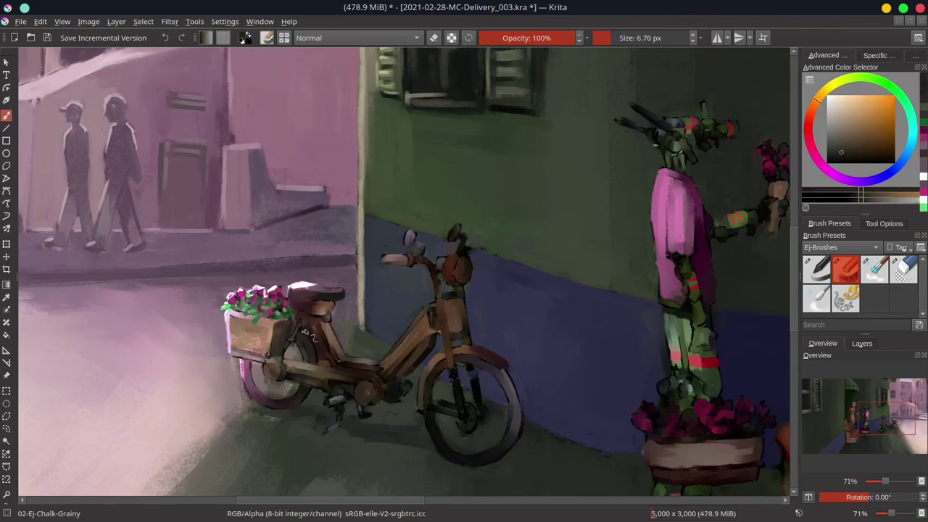
pyautogui.press(']')
pyautogui.press(']')
pyautogui.moveTo(250, 366); pyautogui.dragTo(302, 341)
pyautogui.hotkey('ctrl', 'z')
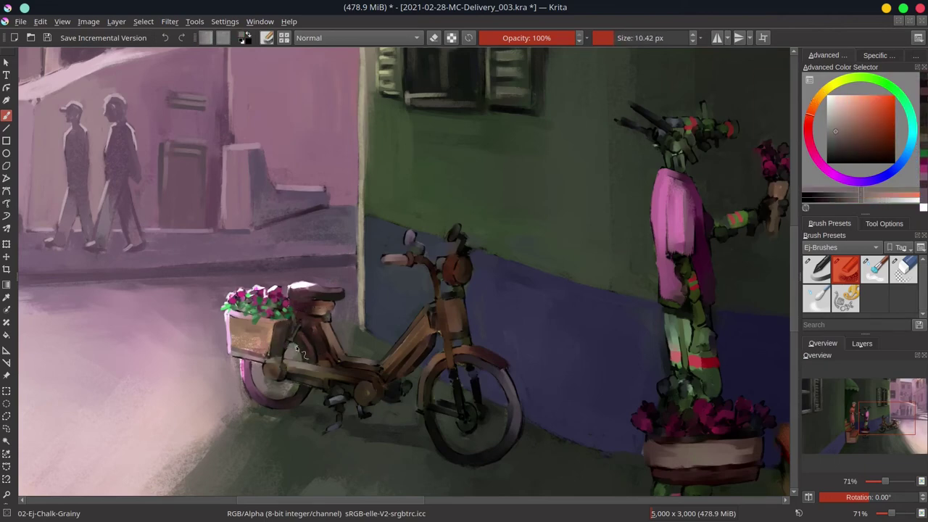
# Sample peach, browns and orange, then paint light strokes along the moped's lower frame and down tube
pyautogui.keyDown('ctrl'); pyautogui.click(284, 330); pyautogui.keyUp('ctrl')
pyautogui.press(']')
pyautogui.press('[')
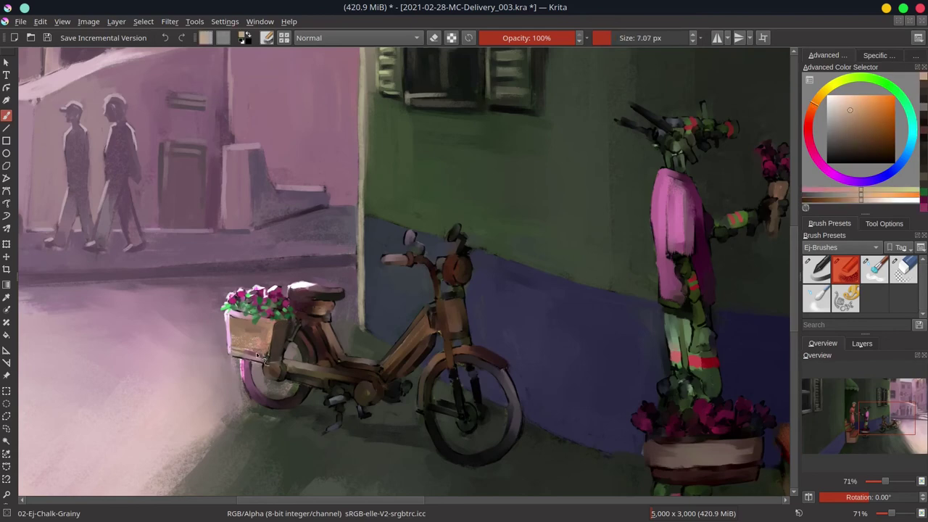
pyautogui.keyDown('ctrl'); pyautogui.click(266, 373); pyautogui.keyUp('ctrl')
pyautogui.press('[')
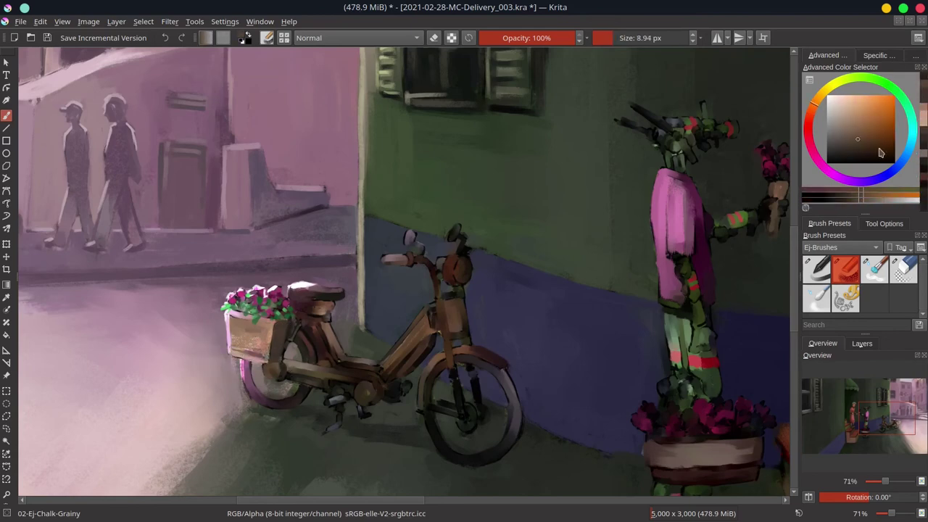
pyautogui.keyDown('ctrl'); pyautogui.click(254, 381); pyautogui.keyUp('ctrl')
pyautogui.keyDown('ctrl'); pyautogui.click(211, 400); pyautogui.keyUp('ctrl')
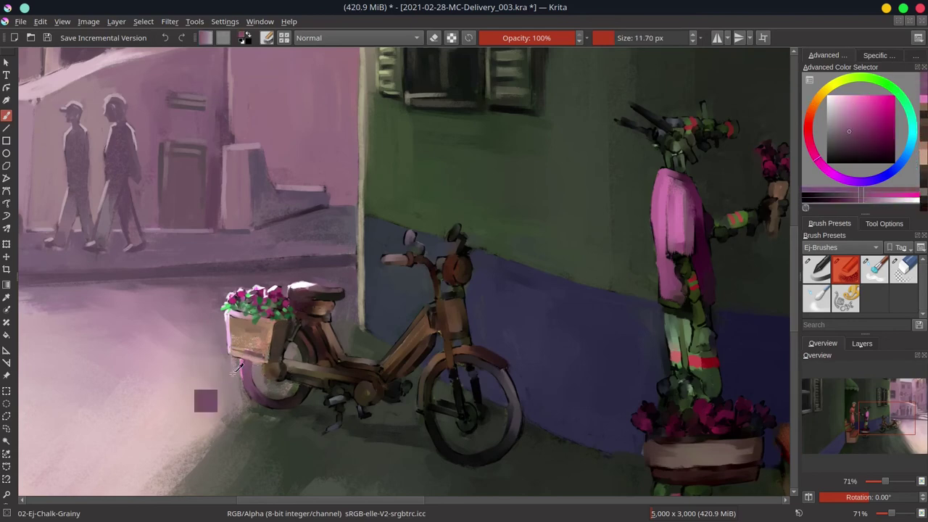
pyautogui.press(']')
pyautogui.press(']')
pyautogui.press(']')
pyautogui.press(']')
pyautogui.press(']')
pyautogui.press(']')
pyautogui.press(']')
pyautogui.press(']')
pyautogui.keyDown('ctrl'); pyautogui.click(272, 409); pyautogui.keyUp('ctrl')
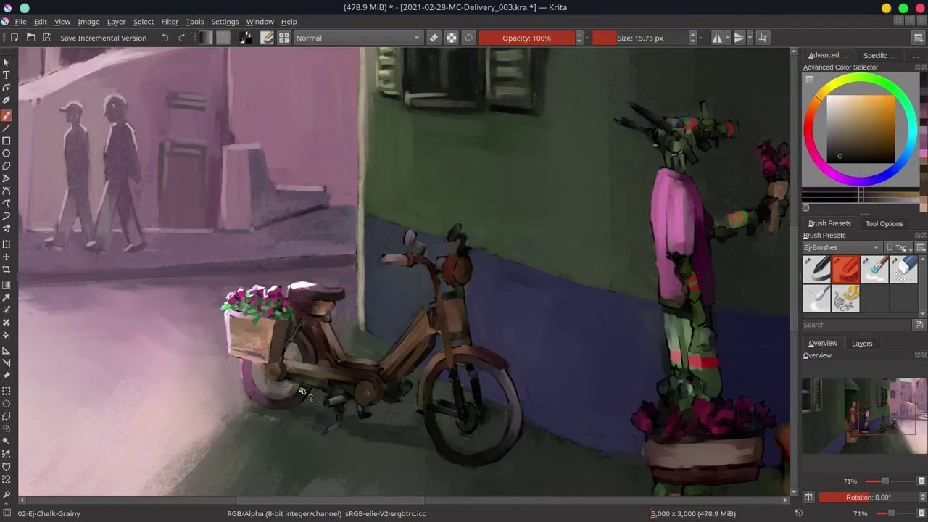
pyautogui.press('[')
pyautogui.press('[')
pyautogui.keyDown('ctrl'); pyautogui.click(333, 404); pyautogui.keyUp('ctrl')
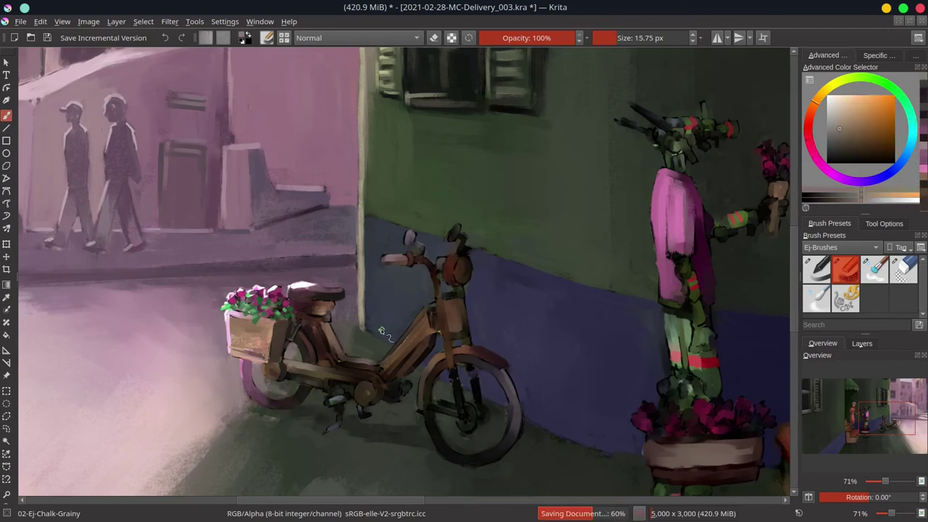
pyautogui.click(841, 126)
pyautogui.press('[')
pyautogui.press('[')
pyautogui.press('[')
pyautogui.press('[')
pyautogui.press('[')
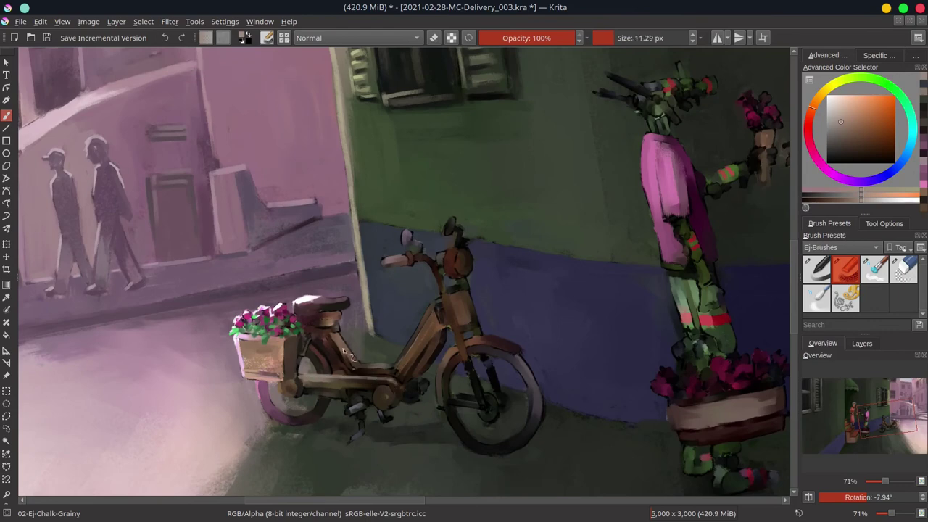
pyautogui.press('[')
pyautogui.press('[')
pyautogui.press('[')
pyautogui.press('[')
pyautogui.press('[')
pyautogui.press('[')
pyautogui.press('[')
pyautogui.press('[')
pyautogui.press('[')
pyautogui.moveTo(355, 367)
pyautogui.mouseDown()
pyautogui.moveTo(386, 371)
pyautogui.moveTo(438, 302)
pyautogui.mouseUp()
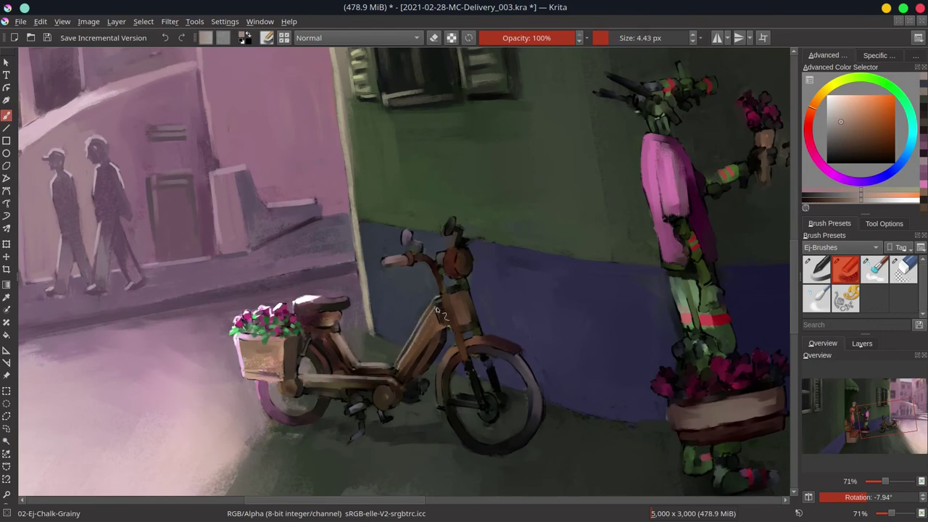
# Define the moped's kickstand and shadow with sampled browns, tan and blue-grey
pyautogui.keyDown('ctrl'); pyautogui.click(335, 313); pyautogui.keyUp('ctrl')
pyautogui.press(']')
pyautogui.press(']')
pyautogui.press(']')
pyautogui.press(']')
pyautogui.press(']')
pyautogui.press(']')
pyautogui.press(']')
pyautogui.press(']')
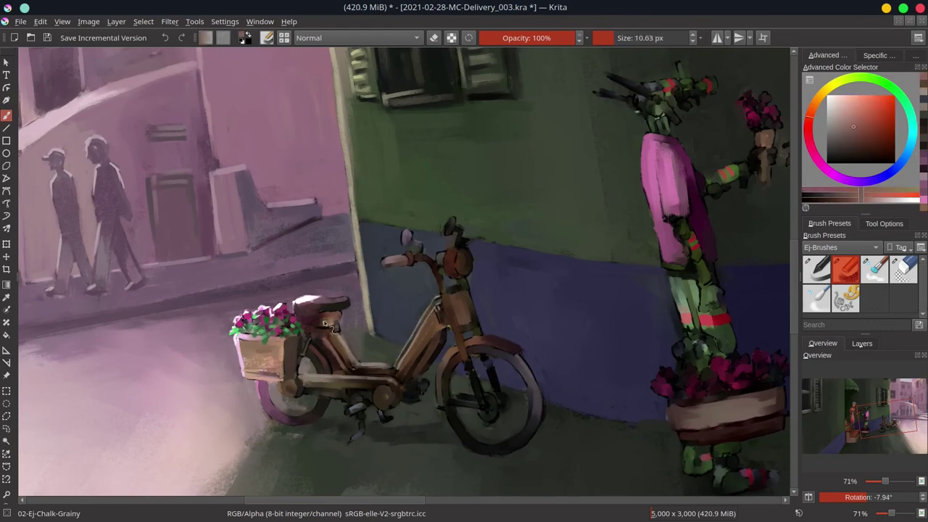
pyautogui.keyDown('ctrl'); pyautogui.click(346, 332); pyautogui.keyUp('ctrl')
pyautogui.press('[')
pyautogui.press('[')
pyautogui.press('[')
pyautogui.press('[')
pyautogui.press('[')
pyautogui.press('[')
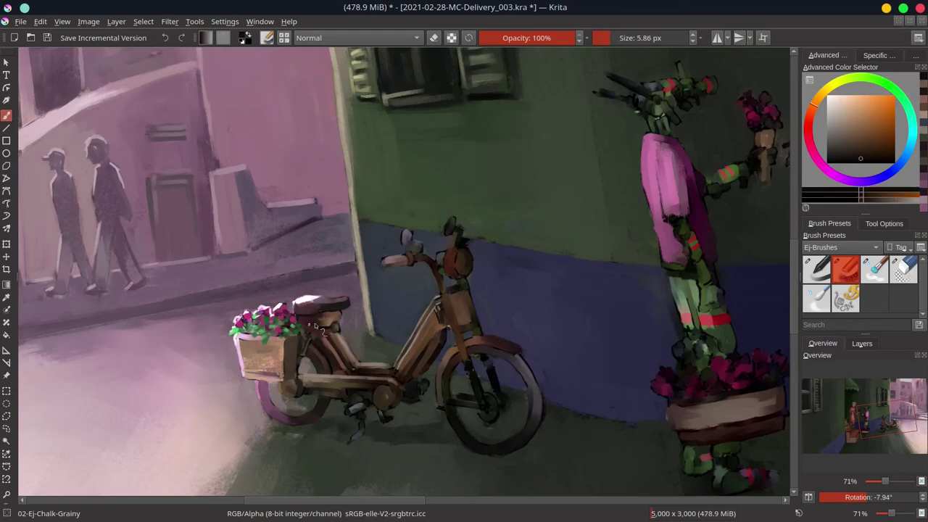
pyautogui.press(']')
pyautogui.press(']')
pyautogui.press(']')
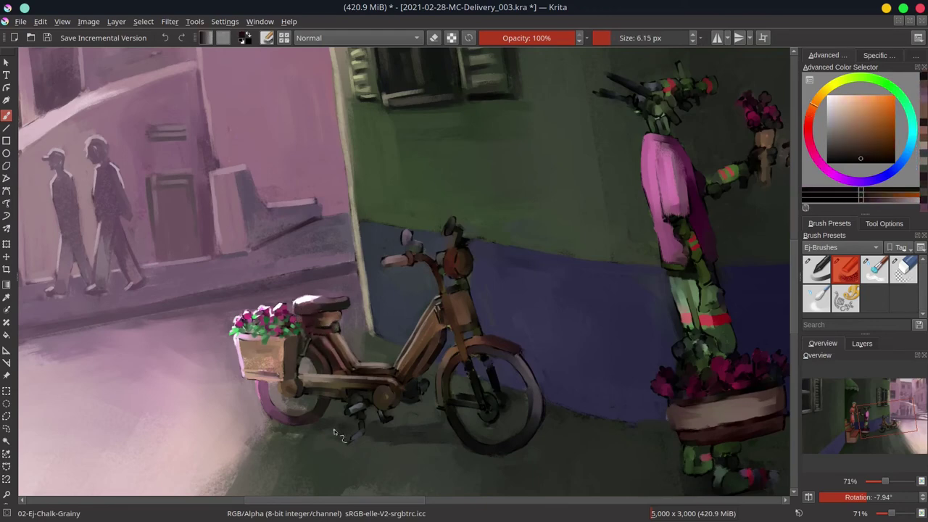
pyautogui.keyDown('ctrl'); pyautogui.click(354, 424); pyautogui.keyUp('ctrl')
pyautogui.keyDown('ctrl'); pyautogui.click(347, 368); pyautogui.keyUp('ctrl')
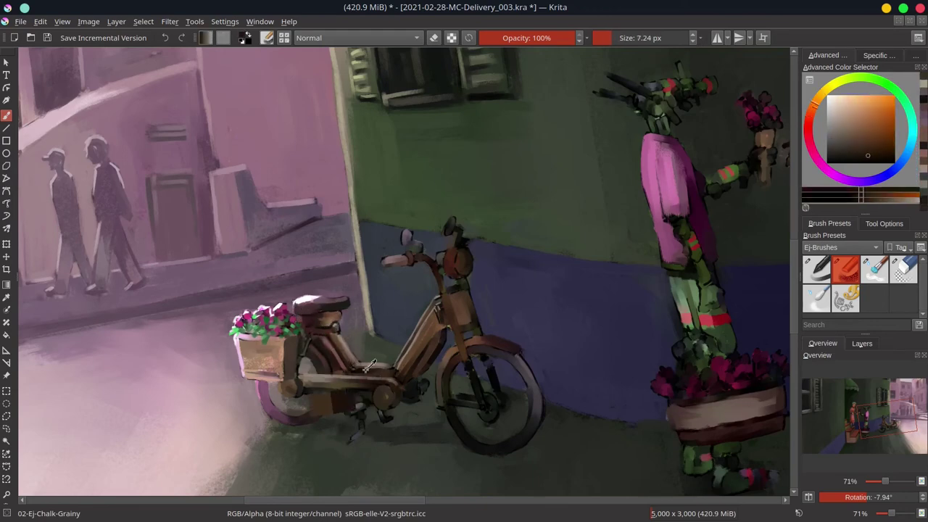
pyautogui.press(']')
pyautogui.press(']')
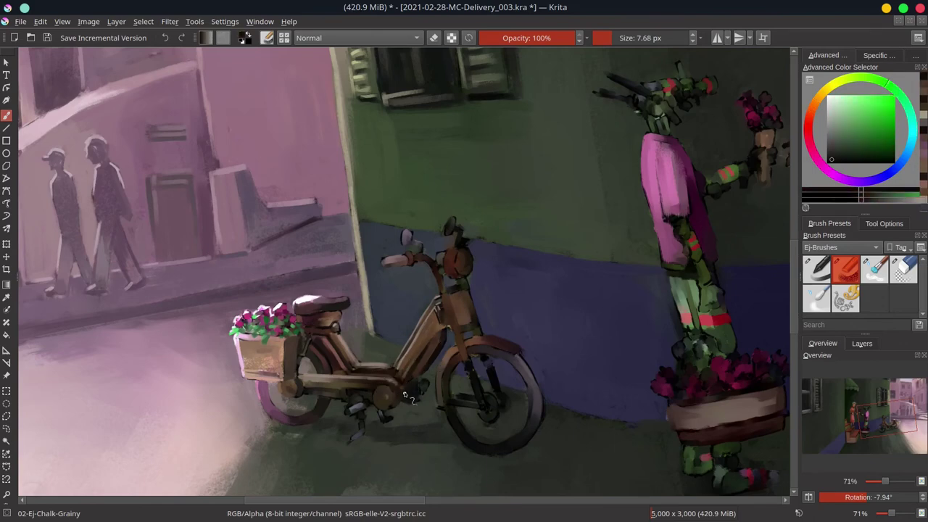
pyautogui.keyDown('ctrl'); pyautogui.click(351, 410); pyautogui.keyUp('ctrl')
pyautogui.press(']')
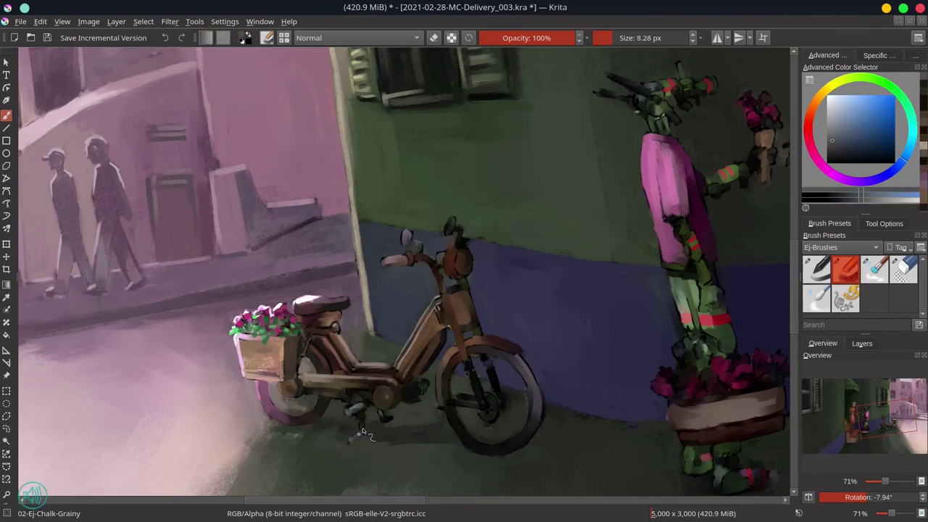
pyautogui.keyDown('ctrl'); pyautogui.click(451, 360); pyautogui.keyUp('ctrl')
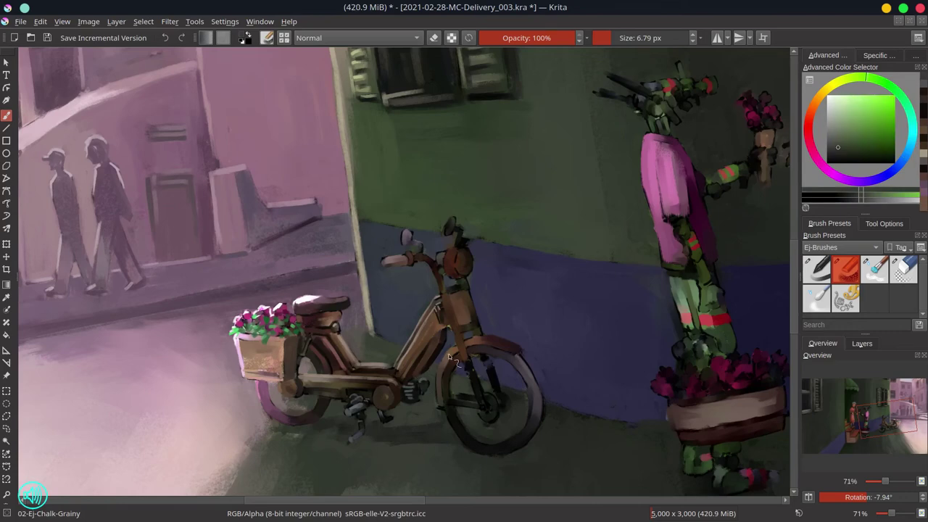
pyautogui.press('[')
pyautogui.press('[')
pyautogui.press('[')
pyautogui.press('[')
pyautogui.press('[')
pyautogui.press('[')
pyautogui.keyDown('ctrl'); pyautogui.click(375, 452); pyautogui.keyUp('ctrl')
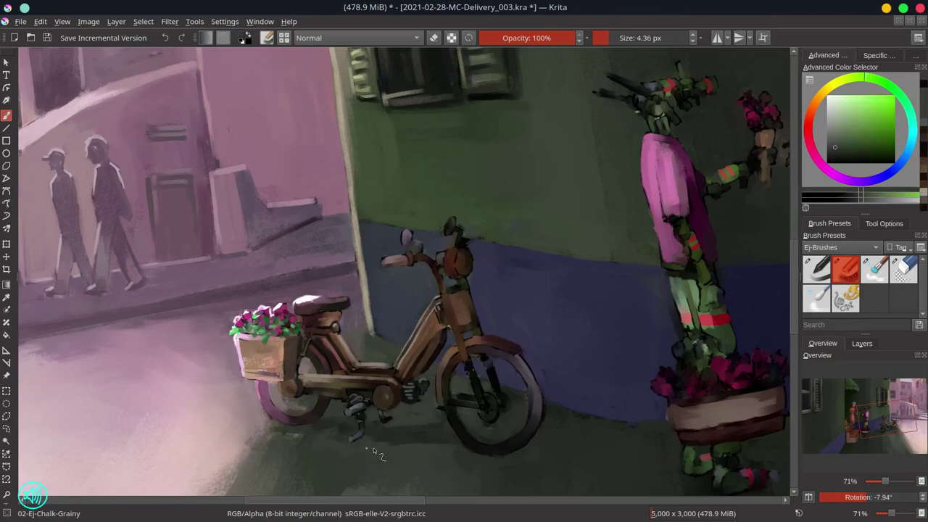
# Straighten the view and sample dark red and greyish green for final touches
pyautogui.press('5')
pyautogui.scroll(-5, 556, 433)
pyautogui.scroll(5, 451, 187)
pyautogui.keyDown('ctrl'); pyautogui.click(451, 187); pyautogui.keyUp('ctrl')
pyautogui.press(']')
pyautogui.press(']')
pyautogui.press(']')
pyautogui.press(']')
pyautogui.press(']')
pyautogui.press(']')
pyautogui.press(']')
pyautogui.press(']')
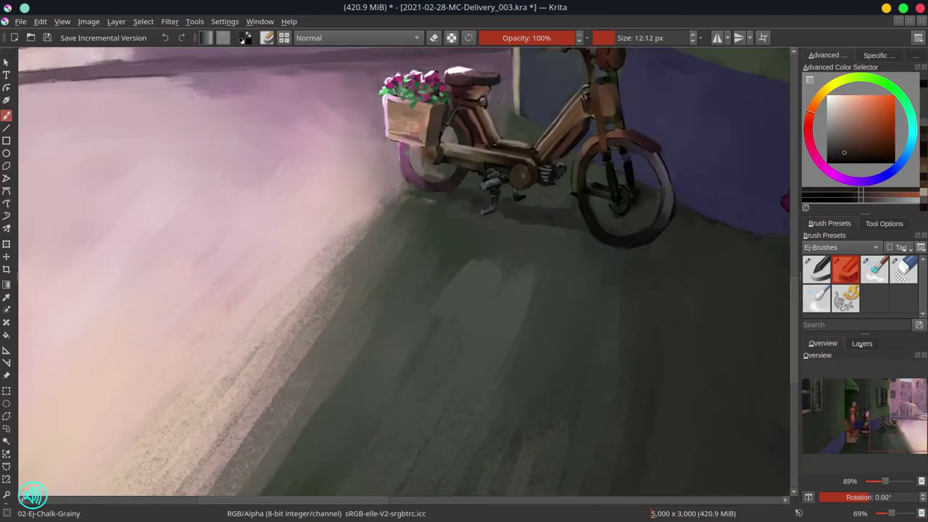
pyautogui.scroll(-5, 528, 279)
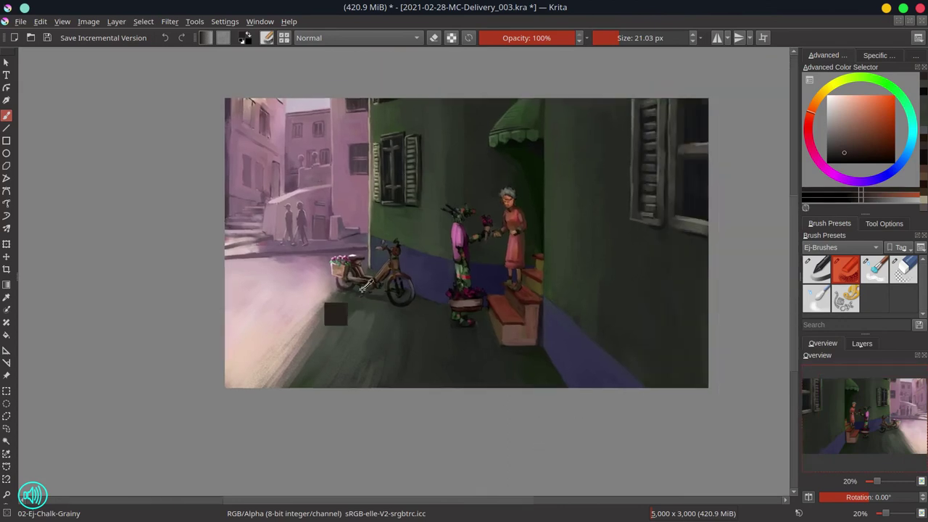
pyautogui.keyDown('ctrl'); pyautogui.click(339, 294); pyautogui.keyUp('ctrl')
pyautogui.press(']')
pyautogui.press(']')
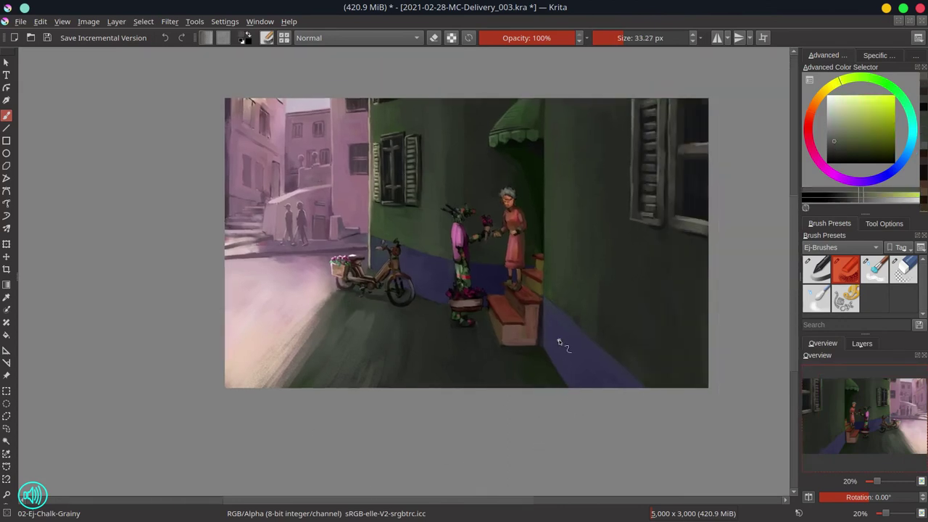
# Darken the left building's windows with vertical strokes of sampled darker pink
pyautogui.scroll(4, 558, 335)
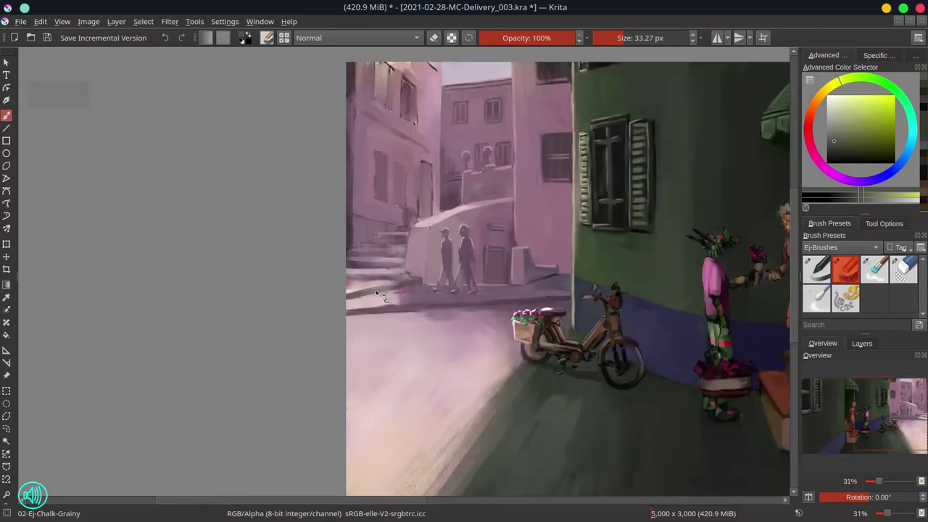
pyautogui.keyDown('ctrl'); pyautogui.click(385, 285); pyautogui.keyUp('ctrl')
pyautogui.press('[')
pyautogui.press(']')
pyautogui.moveTo(366, 89); pyautogui.dragTo(357, 181)
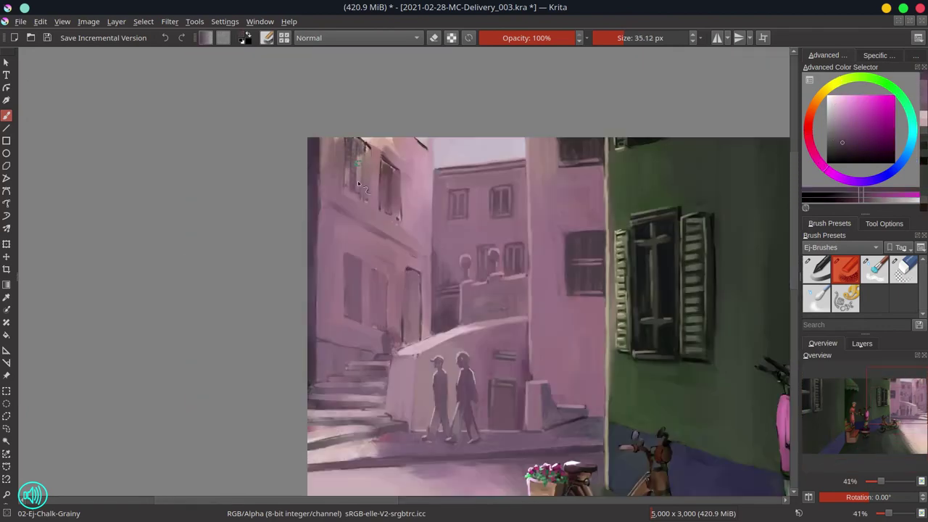
pyautogui.keyDown('ctrl'); pyautogui.click(347, 259); pyautogui.keyUp('ctrl')
pyautogui.moveTo(379, 274)
pyautogui.mouseDown()
pyautogui.moveTo(379, 323)
pyautogui.moveTo(407, 335)
pyautogui.mouseUp()
# Repaint the left building's door lighter with a dark pink outline
pyautogui.keyDown('ctrl'); pyautogui.click(409, 275); pyautogui.keyUp('ctrl')
pyautogui.press('[')
pyautogui.press('[')
pyautogui.press('[')
pyautogui.press('[')
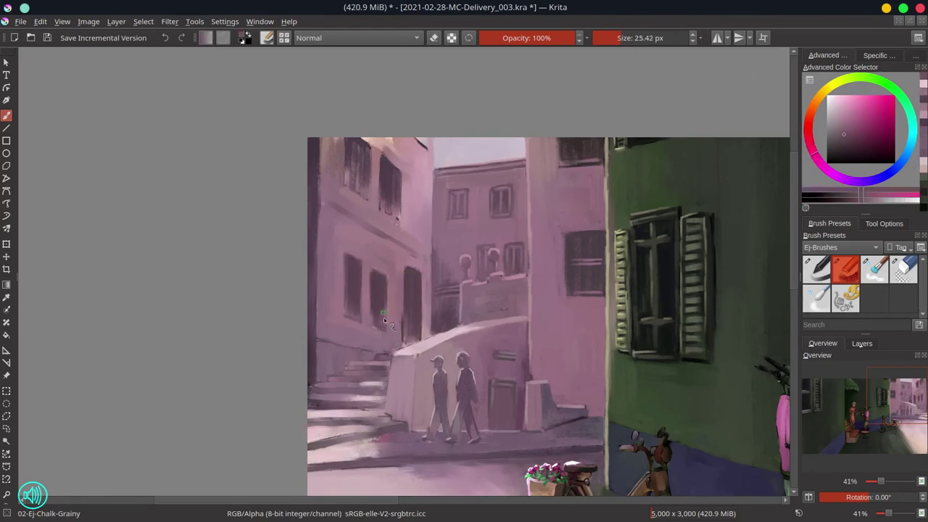
pyautogui.keyDown('ctrl'); pyautogui.click(414, 274); pyautogui.keyUp('ctrl')
pyautogui.moveTo(411, 275); pyautogui.dragTo(412, 339)
# Sample several darker and lighter pinks from the building and its upper windows
pyautogui.press('[')
pyautogui.press('[')
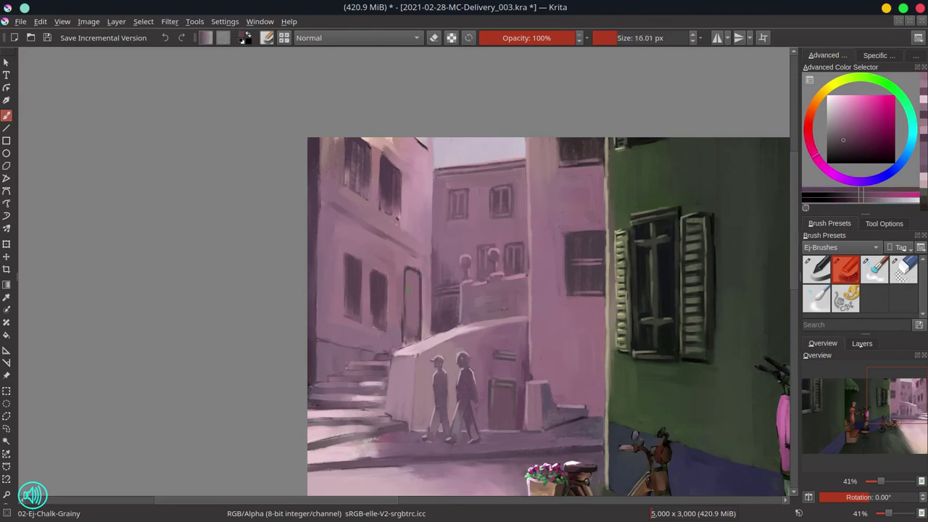
pyautogui.keyDown('ctrl'); pyautogui.click(374, 296); pyautogui.keyUp('ctrl')
pyautogui.keyDown('ctrl'); pyautogui.click(373, 265); pyautogui.keyUp('ctrl')
pyautogui.keyDown('ctrl'); pyautogui.click(313, 283); pyautogui.keyUp('ctrl')
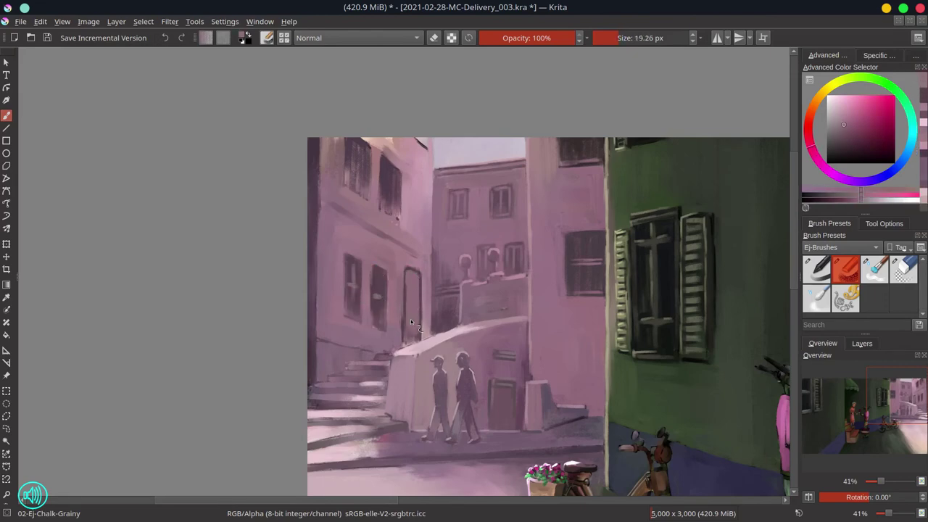
pyautogui.keyDown('ctrl'); pyautogui.click(383, 149); pyautogui.keyUp('ctrl')
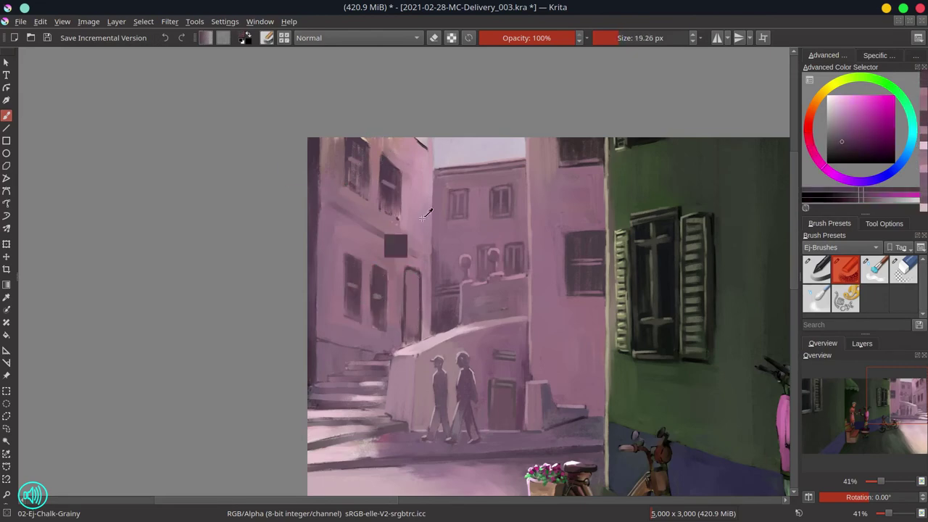
pyautogui.keyDown('ctrl'); pyautogui.click(566, 203); pyautogui.keyUp('ctrl')
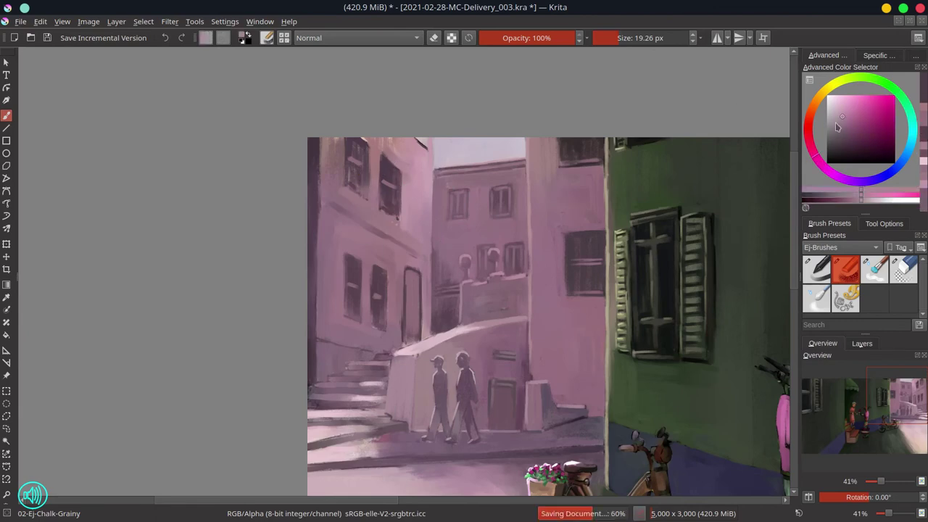
# Paint a light pink patch near the upper-left windows with the view briefly rotated
pyautogui.moveTo(566, 202); pyautogui.dragTo(419, 261)
pyautogui.press('[')
pyautogui.keyDown('ctrl'); pyautogui.click(366, 214); pyautogui.keyUp('ctrl')
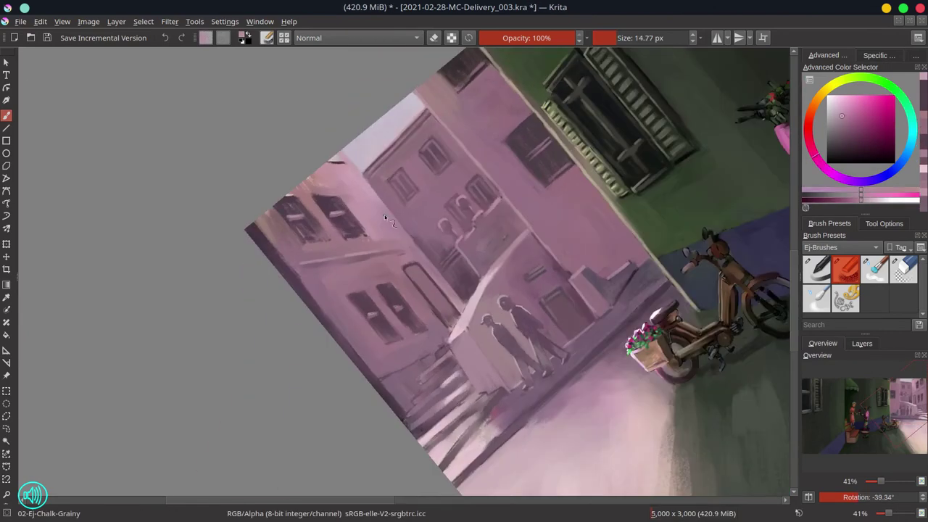
pyautogui.press('[')
pyautogui.press('5')
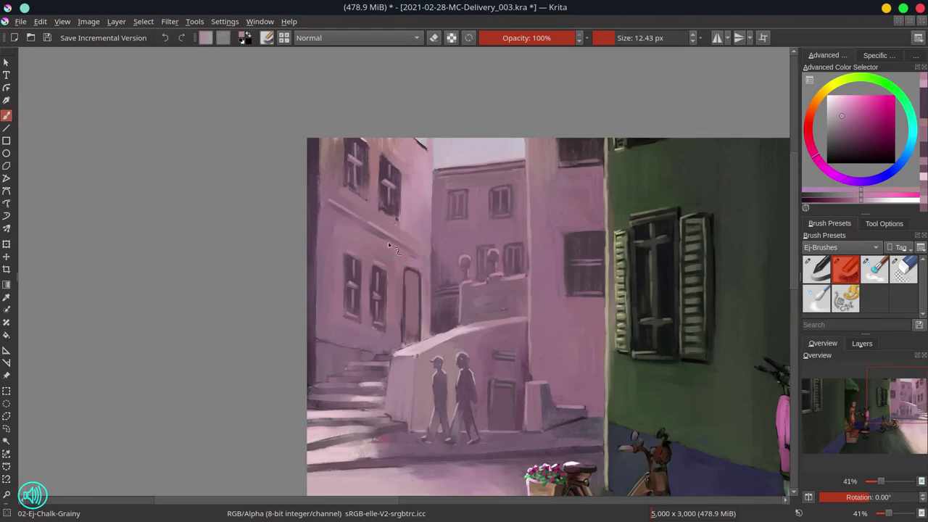
pyautogui.keyDown('ctrl'); pyautogui.click(411, 178); pyautogui.keyUp('ctrl')
pyautogui.press(']')
pyautogui.moveTo(342, 175); pyautogui.dragTo(358, 195)
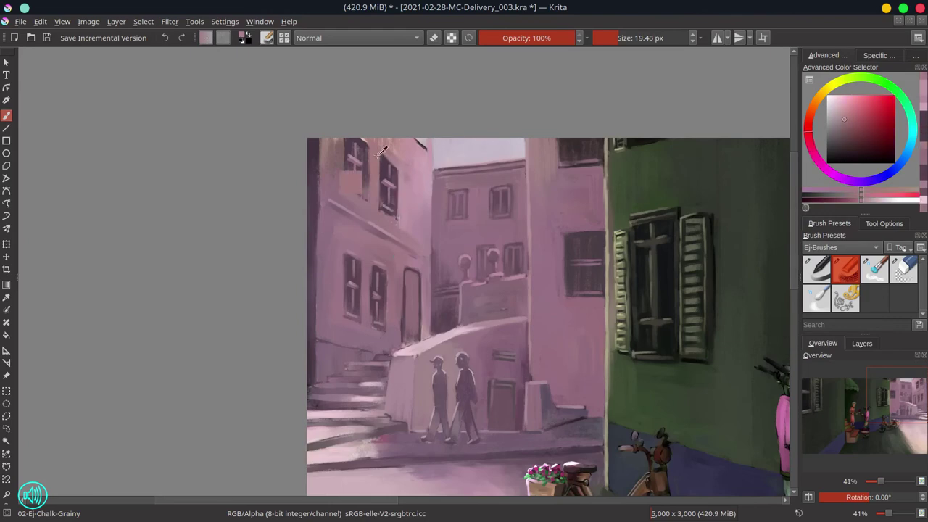
# Zoom out slightly, use a finer brush, and save the painting
pyautogui.keyDown('ctrl'); pyautogui.click(366, 203); pyautogui.keyUp('ctrl')
pyautogui.press('-')
pyautogui.press('[')
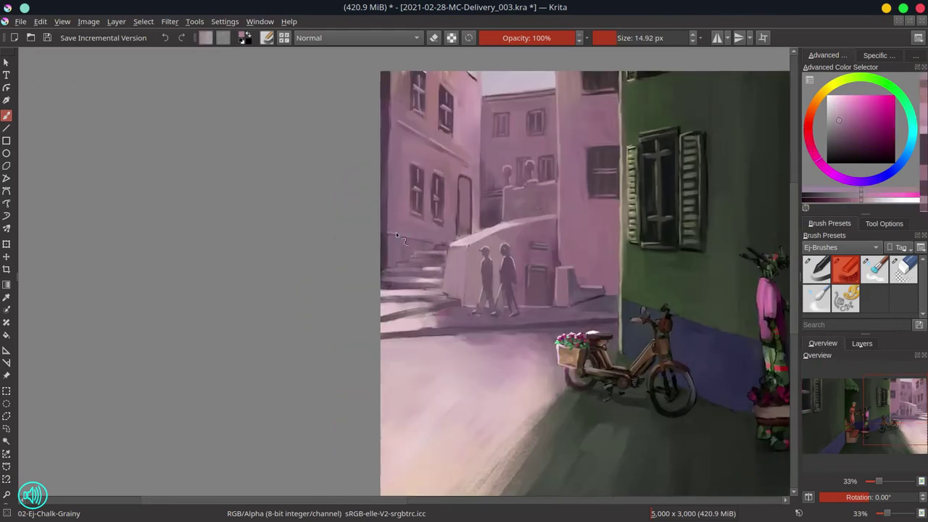
pyautogui.scroll(-4, 396, 232)
pyautogui.hotkey('ctrl', 's')
# Add small strokes to the pink background buildings and save again
pyautogui.scroll(5, 419, 178)
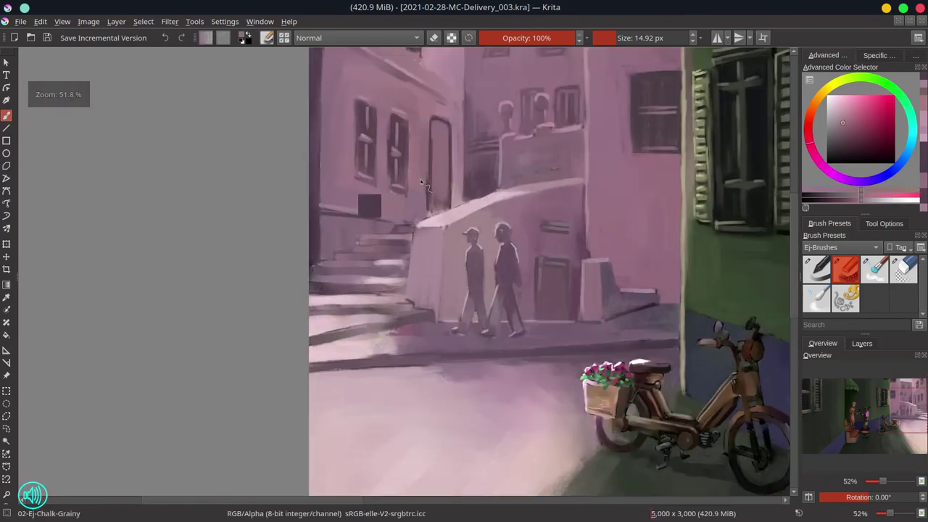
pyautogui.keyDown('ctrl'); pyautogui.click(420, 179); pyautogui.keyUp('ctrl')
pyautogui.press('[')
pyautogui.moveTo(404, 148); pyautogui.dragTo(411, 168)
pyautogui.moveTo(448, 130); pyautogui.dragTo(458, 151)
pyautogui.scroll(-5, 601, 166)
pyautogui.hotkey('ctrl', 's')
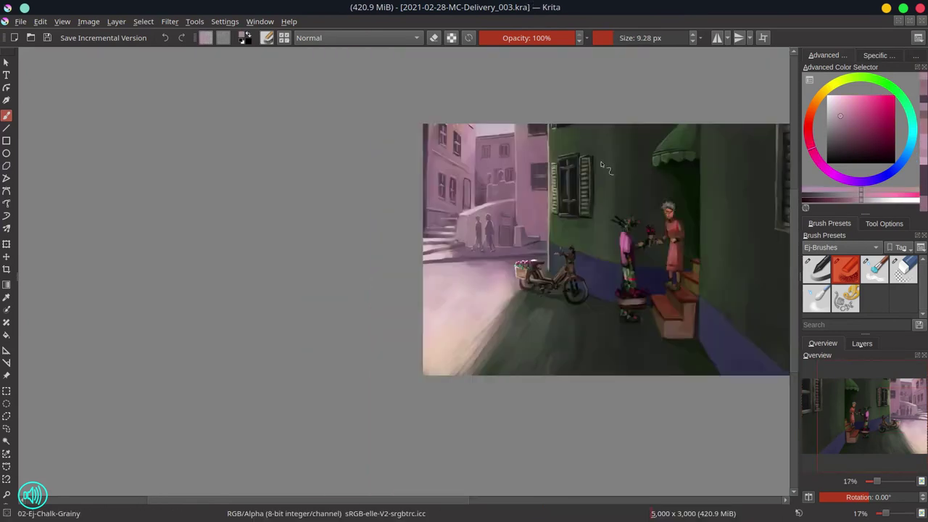
pyautogui.press(']')
pyautogui.press(']')
pyautogui.press(']')
pyautogui.press(']')
pyautogui.keyDown('ctrl'); pyautogui.click(451, 128); pyautogui.keyUp('ctrl')
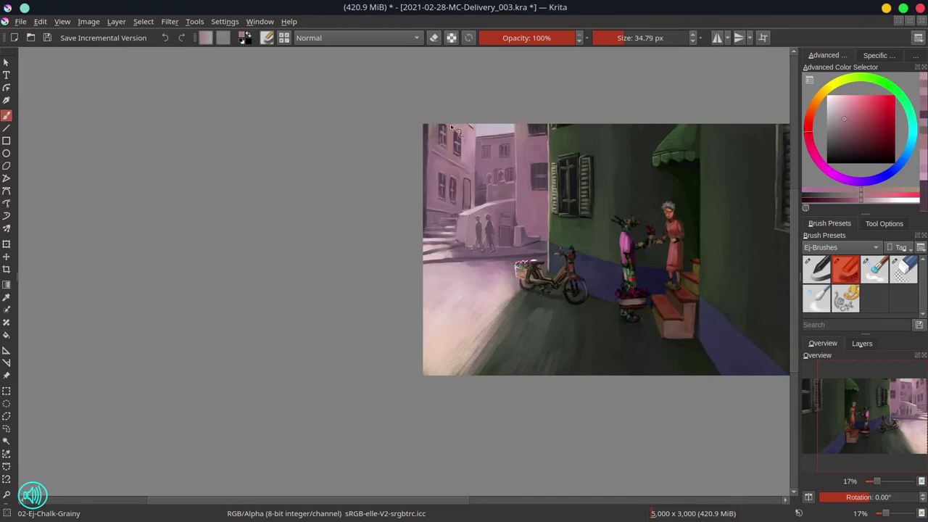
# Try painting the moped's handlebar grip in wall green, then undo it
pyautogui.scroll(6, 517, 372)
pyautogui.press('[')
pyautogui.press('[')
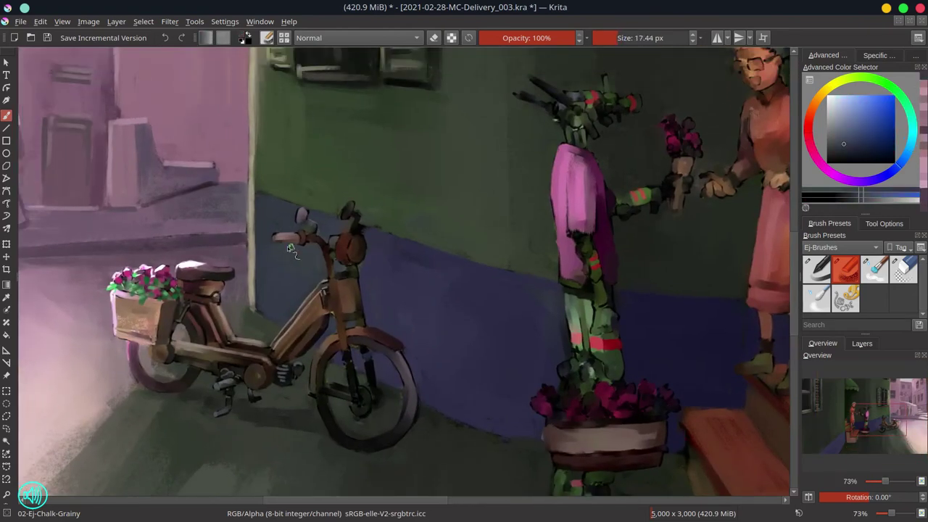
pyautogui.keyDown('ctrl'); pyautogui.click(328, 223); pyautogui.keyUp('ctrl')
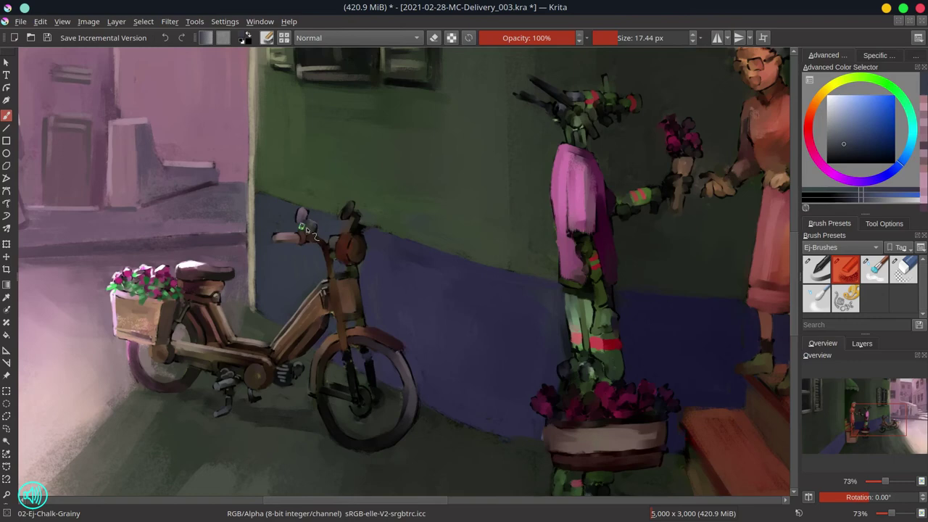
pyautogui.keyDown('ctrl'); pyautogui.click(372, 246); pyautogui.keyUp('ctrl')
pyautogui.press(']')
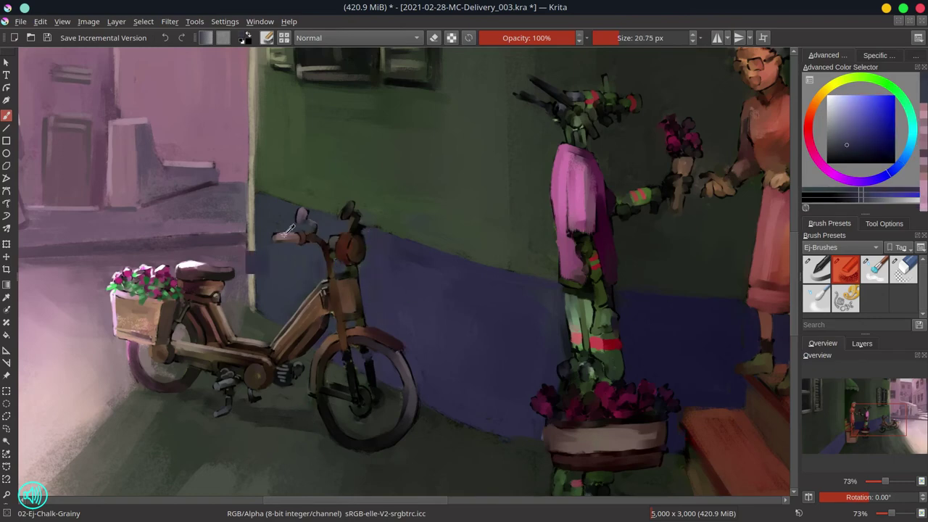
pyautogui.keyDown('ctrl'); pyautogui.click(275, 235); pyautogui.keyUp('ctrl')
pyautogui.press('[')
pyautogui.press('[')
pyautogui.press('[')
pyautogui.keyDown('ctrl'); pyautogui.click(306, 217); pyautogui.keyUp('ctrl')
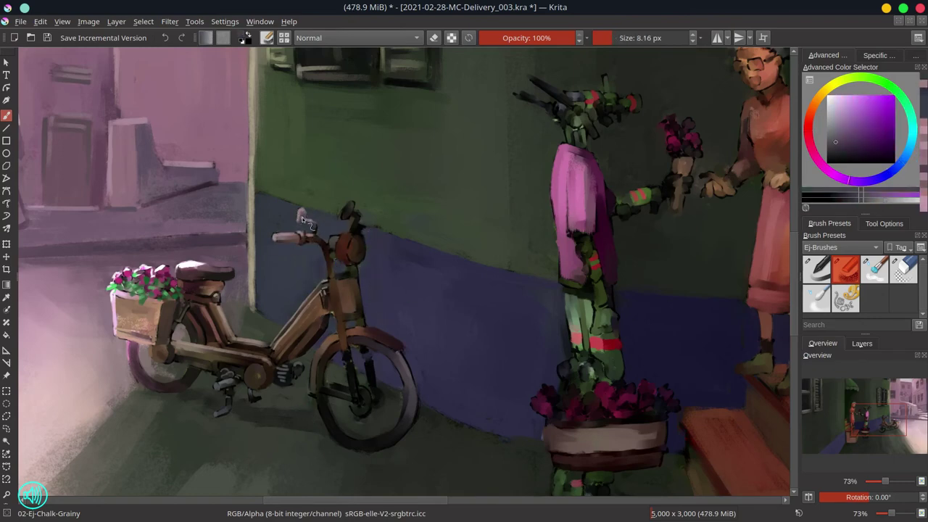
pyautogui.moveTo(312, 236); pyautogui.dragTo(278, 237)
pyautogui.hotkey('ctrl', 'z')
# Sample dark blue and dark red near the headlight and save the painting
pyautogui.press('[')
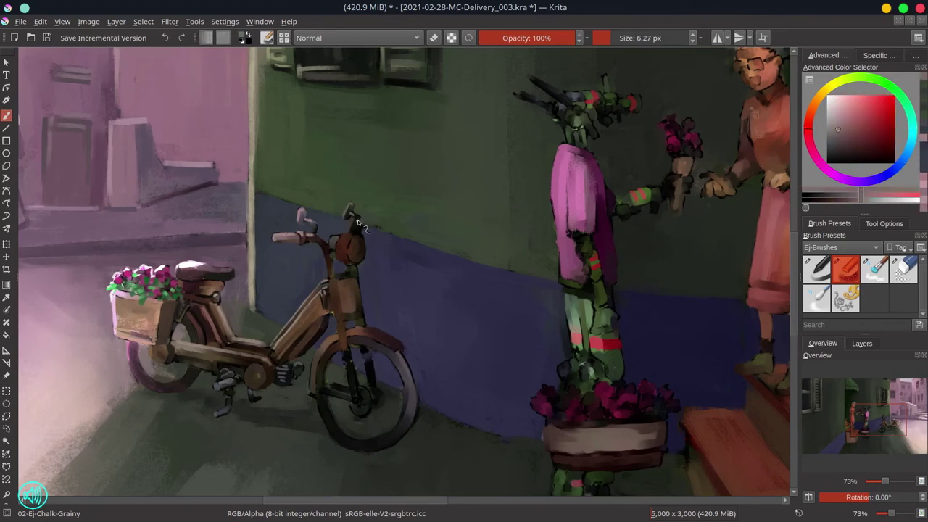
pyautogui.keyDown('ctrl'); pyautogui.click(366, 226); pyautogui.keyUp('ctrl')
pyautogui.press(']')
pyautogui.press(']')
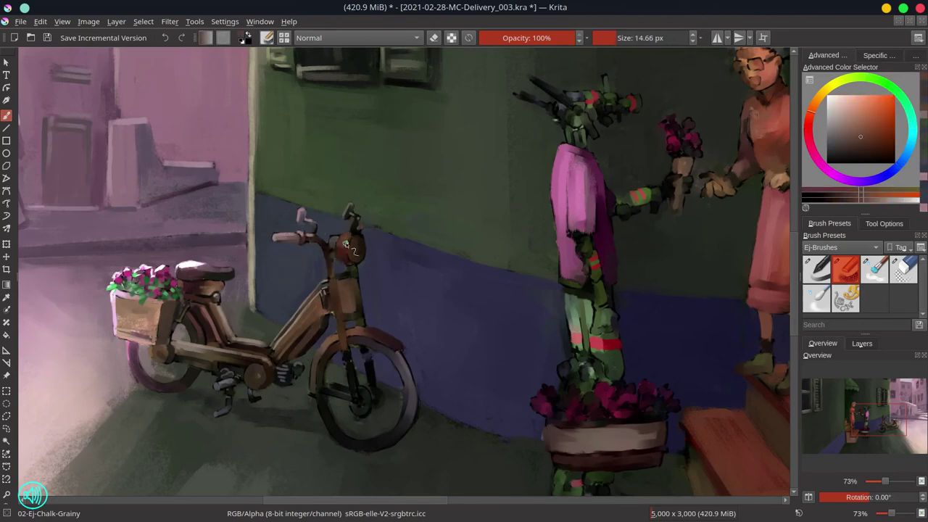
pyautogui.keyDown('ctrl'); pyautogui.click(348, 249); pyautogui.keyUp('ctrl')
pyautogui.keyDown('ctrl'); pyautogui.click(327, 262); pyautogui.keyUp('ctrl')
pyautogui.hotkey('ctrl', 's')
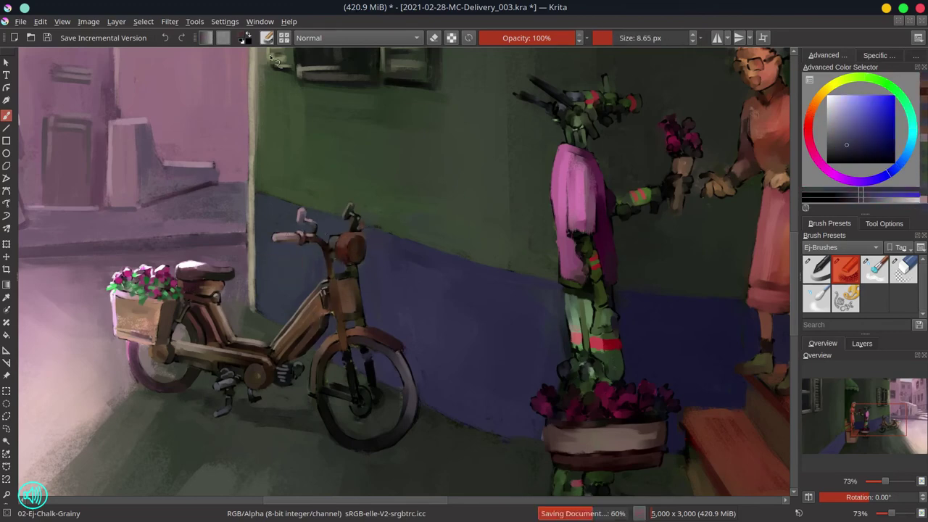
# Switch the brush to Decrease Saturation and repaint the headlight as a round grey lens
pyautogui.click(355, 37)
pyautogui.click(331, 36)
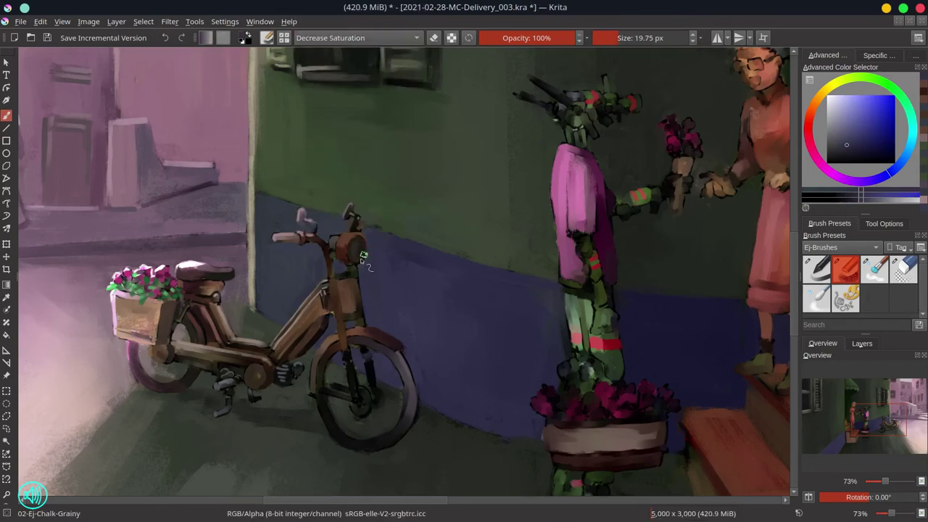
pyautogui.press('[')
pyautogui.press('[')
pyautogui.press('[')
pyautogui.press('[')
pyautogui.press('[')
pyautogui.press('[')
pyautogui.press('[')
pyautogui.press('[')
pyautogui.keyDown('ctrl'); pyautogui.click(355, 263); pyautogui.keyUp('ctrl')
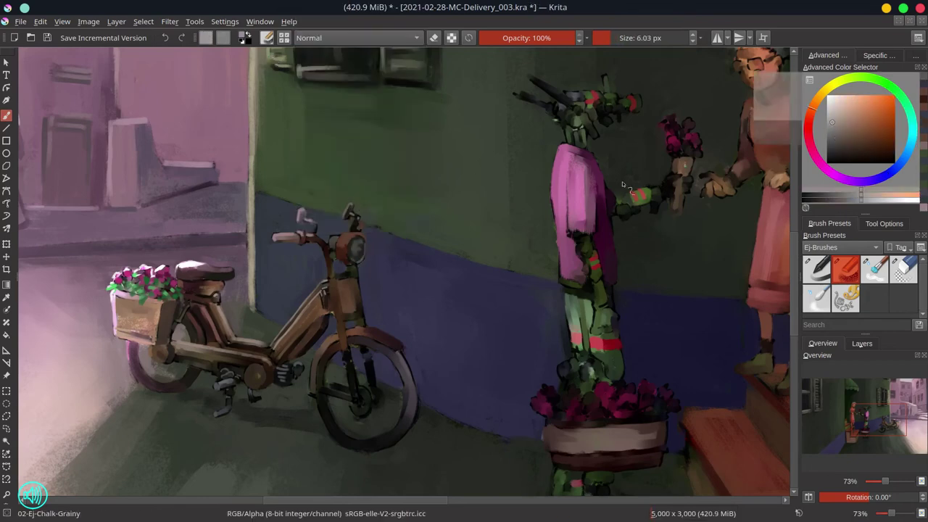
pyautogui.keyDown('ctrl'); pyautogui.click(355, 257); pyautogui.keyUp('ctrl')
pyautogui.press(']')
pyautogui.press(']')
pyautogui.moveTo(354, 254)
pyautogui.mouseDown()
pyautogui.moveTo(355, 240)
pyautogui.moveTo(358, 248)
pyautogui.mouseUp()
pyautogui.keyDown('ctrl'); pyautogui.click(353, 246); pyautogui.keyUp('ctrl')
pyautogui.keyDown('ctrl'); pyautogui.click(355, 246); pyautogui.keyUp('ctrl')
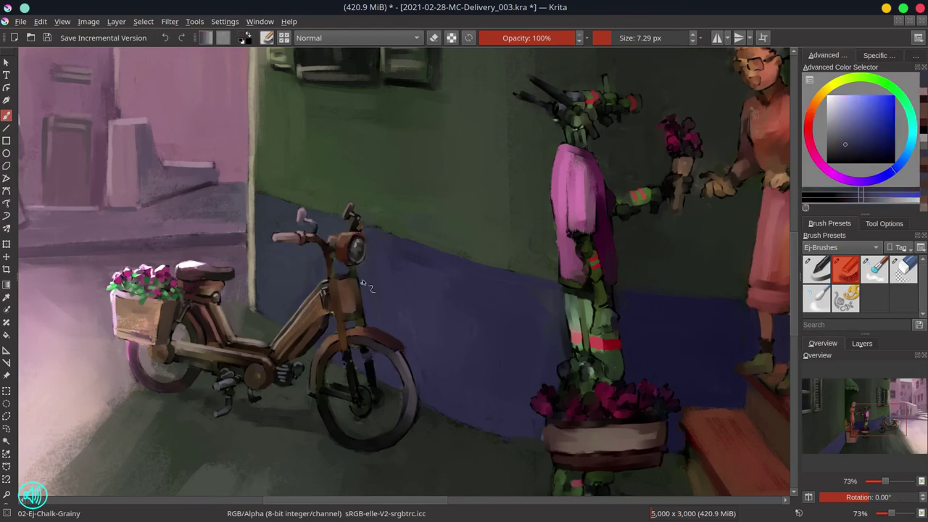
# Sample a light orange highlight and dark reds and blues around the moped frame
pyautogui.keyDown('ctrl'); pyautogui.click(345, 282); pyautogui.keyUp('ctrl')
pyautogui.press('[')
pyautogui.press('[')
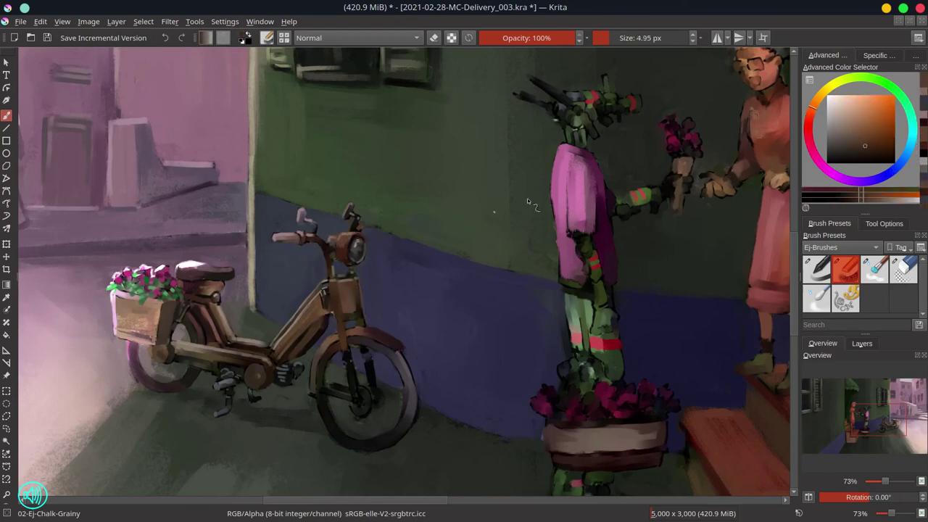
pyautogui.keyDown('ctrl'); pyautogui.click(332, 312); pyautogui.keyUp('ctrl')
pyautogui.keyDown('ctrl'); pyautogui.click(330, 324); pyautogui.keyUp('ctrl')
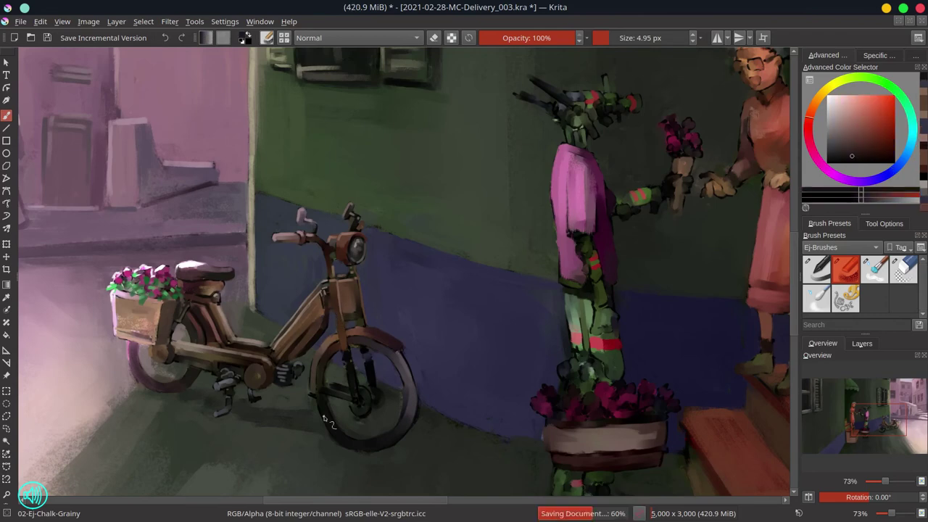
pyautogui.press(']')
pyautogui.press(']')
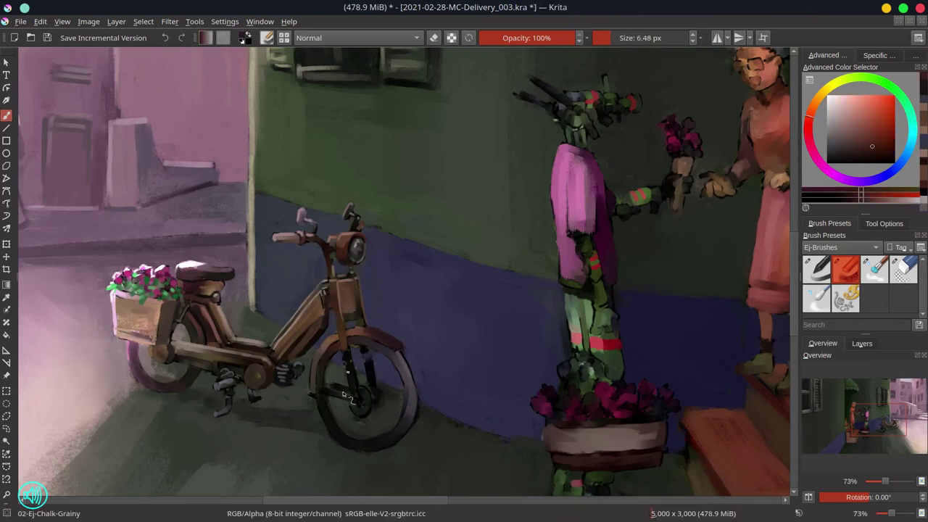
pyautogui.keyDown('ctrl'); pyautogui.click(352, 401); pyautogui.keyUp('ctrl')
pyautogui.keyDown('ctrl'); pyautogui.click(354, 336); pyautogui.keyUp('ctrl')
# Dab tan-orange paint onto the moped frame, then undo it
pyautogui.press(']')
pyautogui.keyDown('ctrl'); pyautogui.click(328, 359); pyautogui.keyUp('ctrl')
pyautogui.keyDown('ctrl'); pyautogui.click(324, 405); pyautogui.keyUp('ctrl')
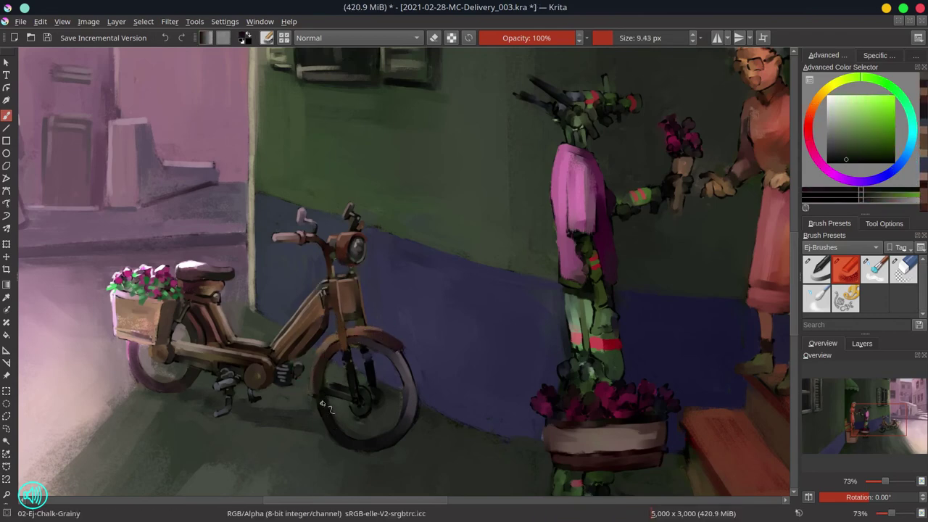
pyautogui.keyDown('ctrl'); pyautogui.click(326, 330); pyautogui.keyUp('ctrl')
pyautogui.press(']')
pyautogui.click(296, 366)
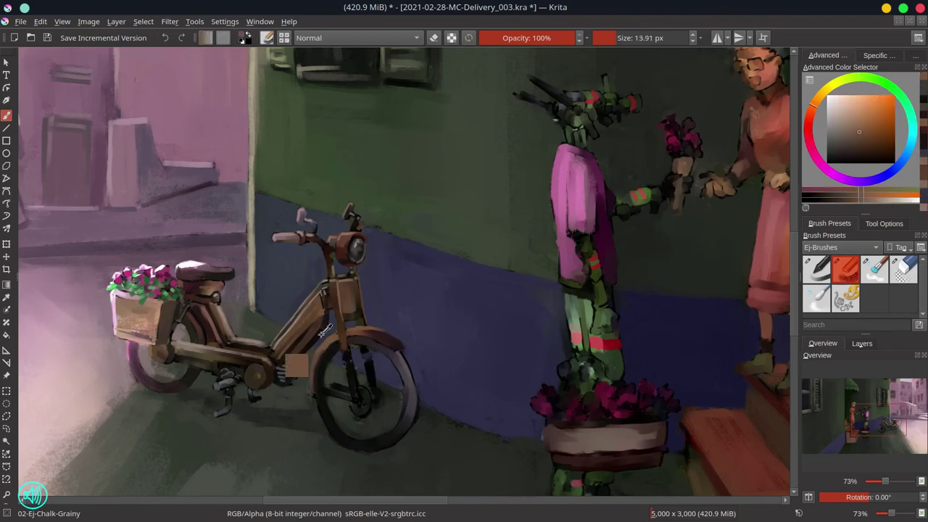
pyautogui.hotkey('ctrl', 'z')
pyautogui.press(']')
# Sample darker shades and ground greens around the front wheel
pyautogui.keyDown('ctrl'); pyautogui.click(411, 356); pyautogui.keyUp('ctrl')
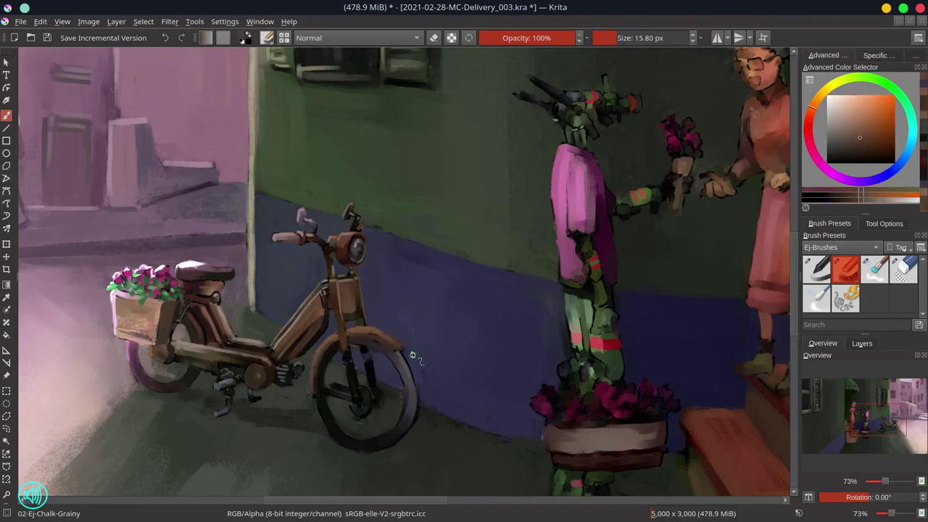
pyautogui.press(']')
pyautogui.keyDown('ctrl'); pyautogui.click(316, 377); pyautogui.keyUp('ctrl')
pyautogui.keyDown('ctrl'); pyautogui.click(361, 349); pyautogui.keyUp('ctrl')
pyautogui.keyDown('ctrl'); pyautogui.click(407, 378); pyautogui.keyUp('ctrl')
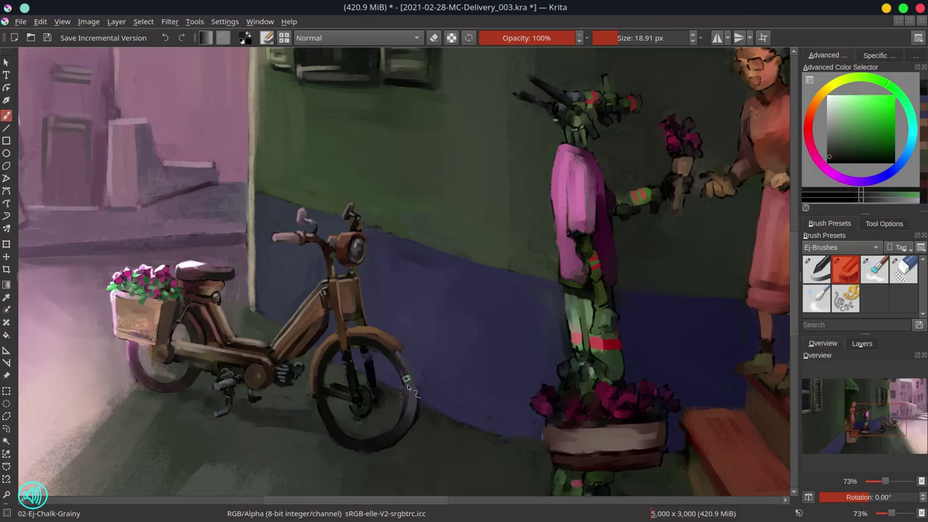
pyautogui.keyDown('ctrl'); pyautogui.click(371, 433); pyautogui.keyUp('ctrl')
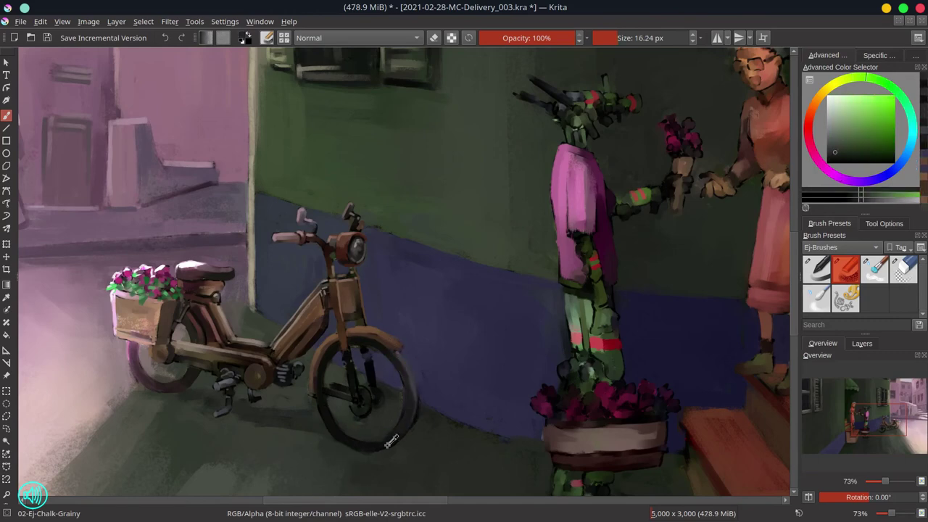
pyautogui.keyDown('ctrl'); pyautogui.click(495, 429); pyautogui.keyUp('ctrl')
pyautogui.press('[')
pyautogui.press('[')
pyautogui.press('[')
pyautogui.press('[')
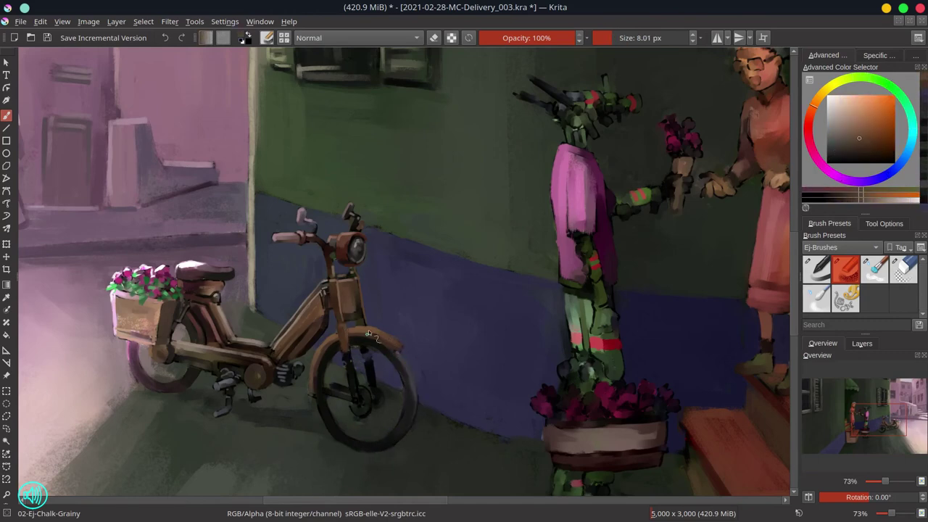
# Pick near-black and blue-grey shades for darker tyre and hub shading on the front wheel
pyautogui.click(827, 164)
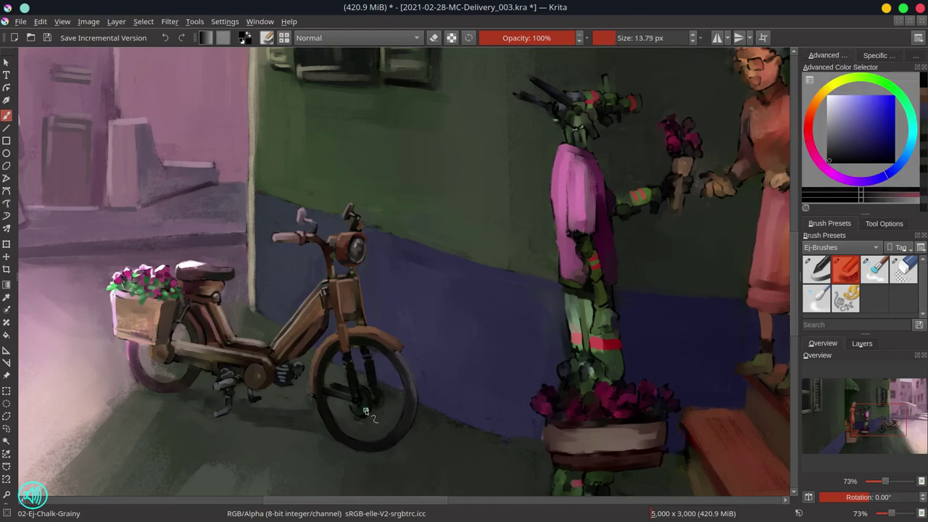
pyautogui.keyDown('ctrl'); pyautogui.click(341, 395); pyautogui.keyUp('ctrl')
pyautogui.keyDown('ctrl'); pyautogui.click(356, 427); pyautogui.keyUp('ctrl')
pyautogui.keyDown('ctrl'); pyautogui.click(356, 392); pyautogui.keyUp('ctrl')
pyautogui.press('[')
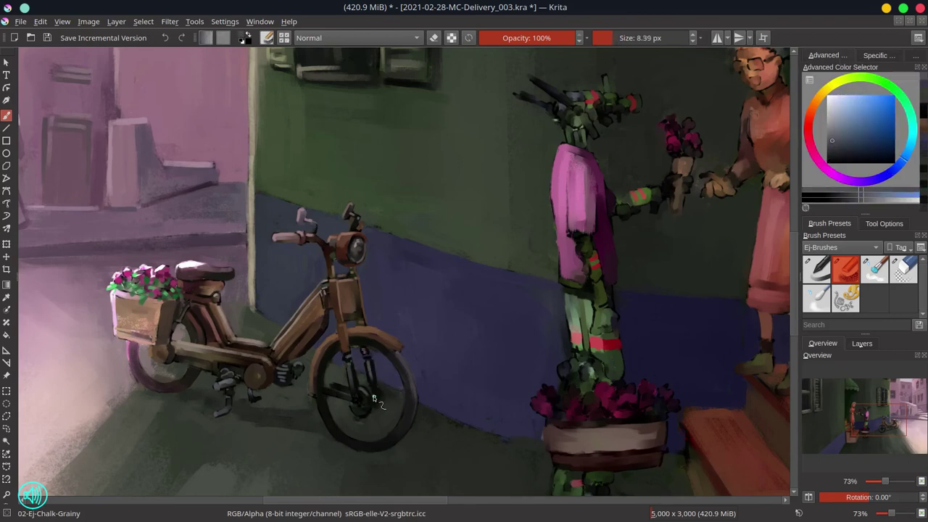
pyautogui.keyDown('ctrl'); pyautogui.click(409, 380); pyautogui.keyUp('ctrl')
pyautogui.press(']')
pyautogui.press(']')
pyautogui.press(']')
pyautogui.press(']')
pyautogui.press(']')
pyautogui.press(']')
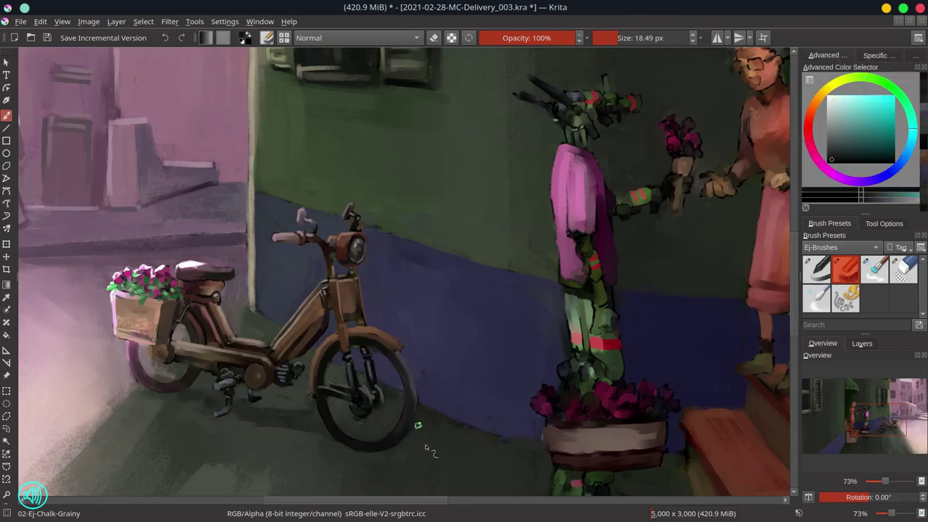
pyautogui.scroll(-5, 414, 425)
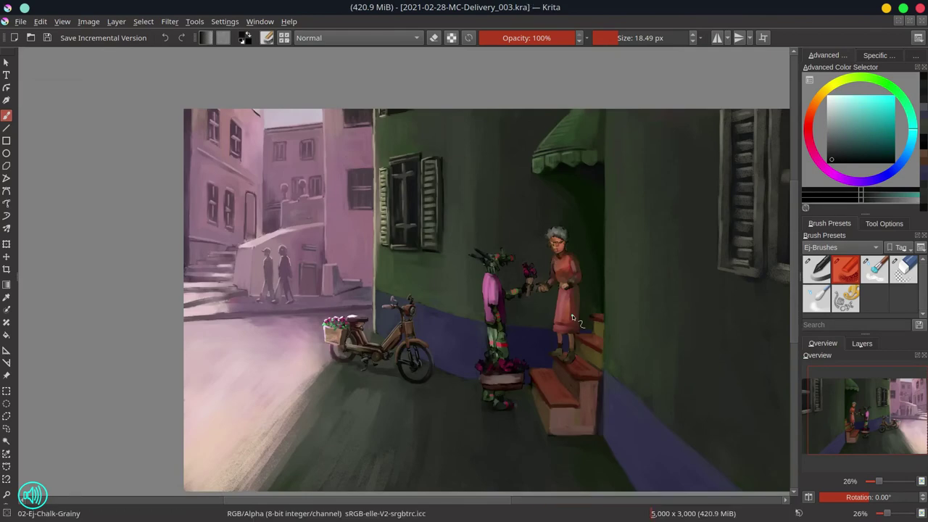
# Sample pink and lighter pink from the background building and resize the brush
pyautogui.scroll(5, 217, 257)
pyautogui.keyDown('ctrl'); pyautogui.click(206, 253); pyautogui.keyUp('ctrl')
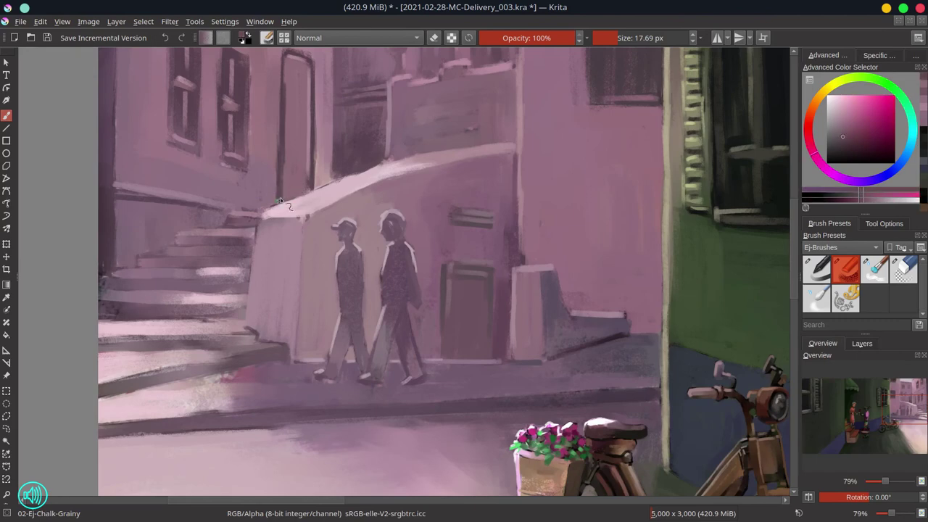
pyautogui.keyDown('ctrl'); pyautogui.click(279, 201); pyautogui.keyUp('ctrl')
pyautogui.press('[')
pyautogui.scroll(-3, 292, 213)
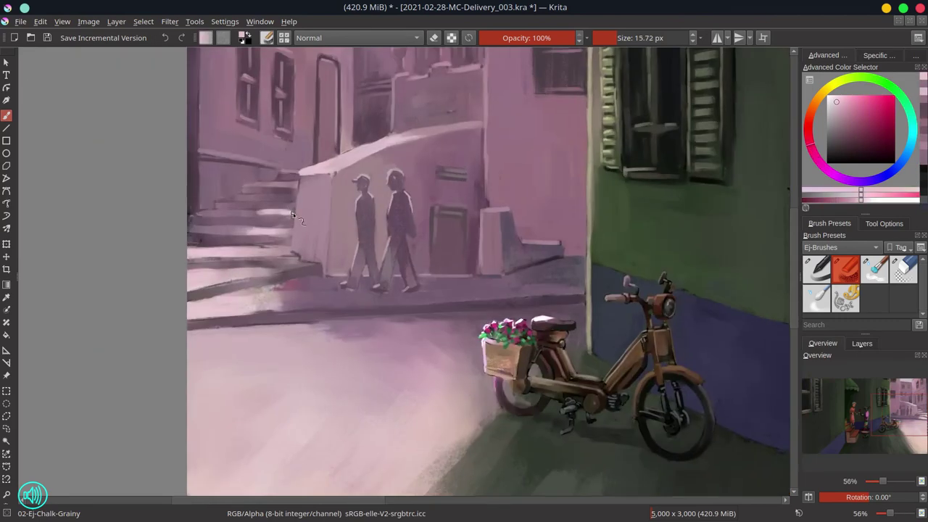
pyautogui.scroll(-5, 284, 252)
pyautogui.scroll(5, 290, 246)
pyautogui.press(']')
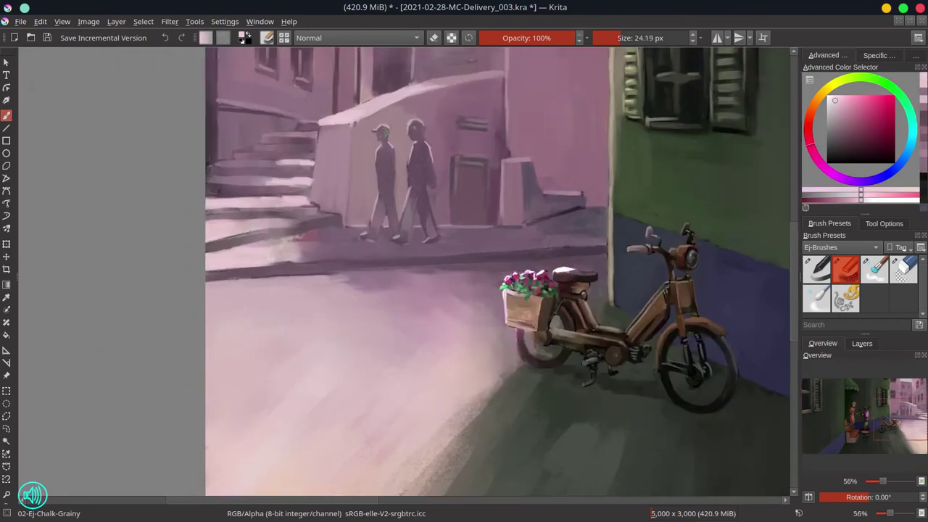
# Pick a darker pink, reposition the canvas view, and save the painting
pyautogui.scroll(2, 358, 233)
pyautogui.keyDown('ctrl'); pyautogui.click(405, 150); pyautogui.keyUp('ctrl')
pyautogui.scroll(-3, 397, 251)
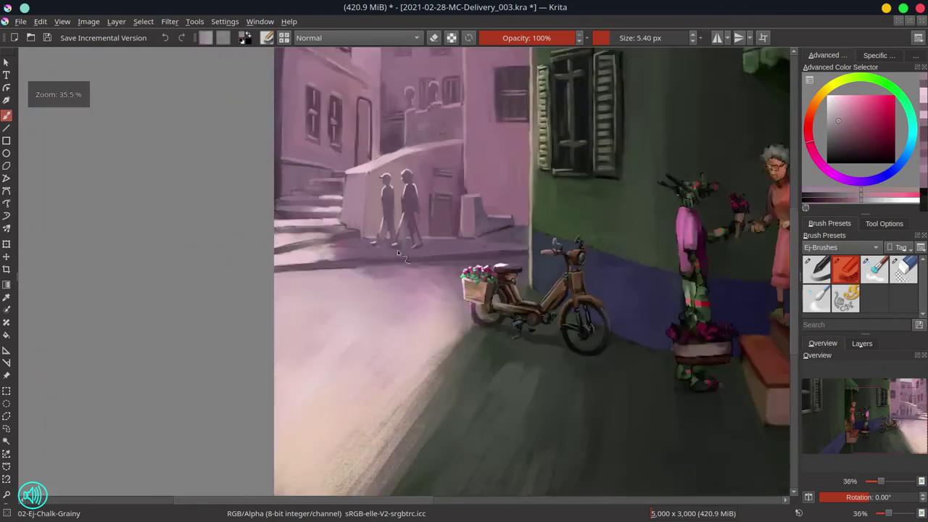
pyautogui.scroll(1, 402, 153)
pyautogui.hscroll(5, 401, 151)
pyautogui.hotkey('ctrl', 's')
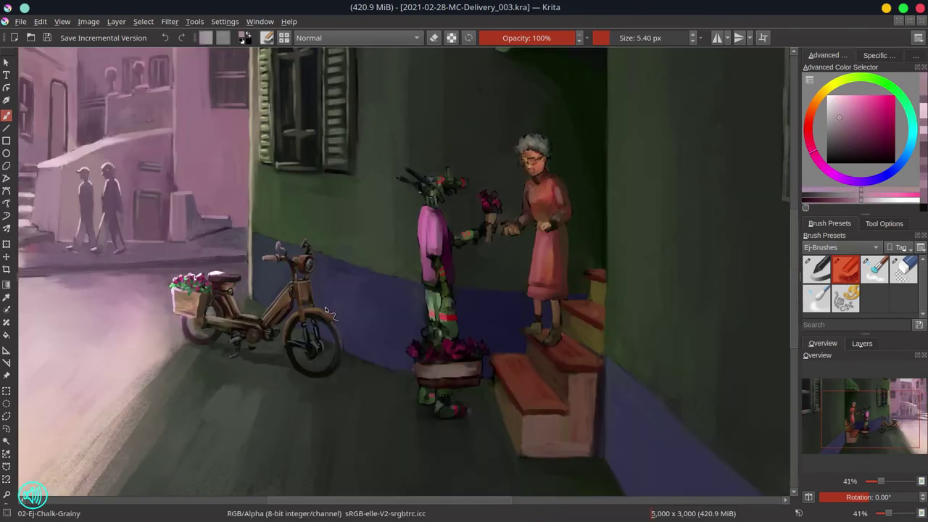
# Brighten the woman's face with orange light and paint her open mouth in dark red
pyautogui.scroll(3, 555, 151)
pyautogui.keyDown('ctrl'); pyautogui.click(522, 170); pyautogui.keyUp('ctrl')
pyautogui.hotkey('alt', 'shift', 's')
pyautogui.moveTo(507, 156); pyautogui.dragTo(529, 181)
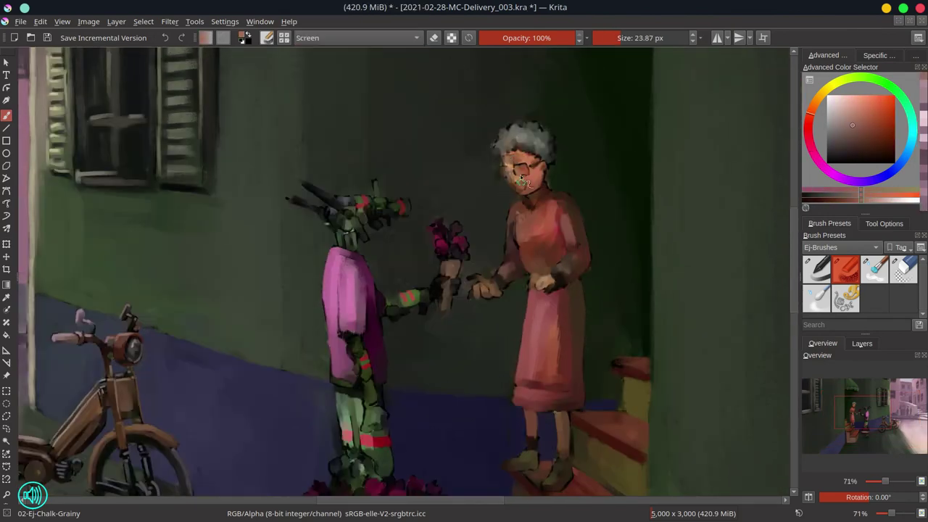
pyautogui.hotkey('alt', 'shift', 'n')
pyautogui.keyDown('ctrl'); pyautogui.click(516, 151); pyautogui.keyUp('ctrl')
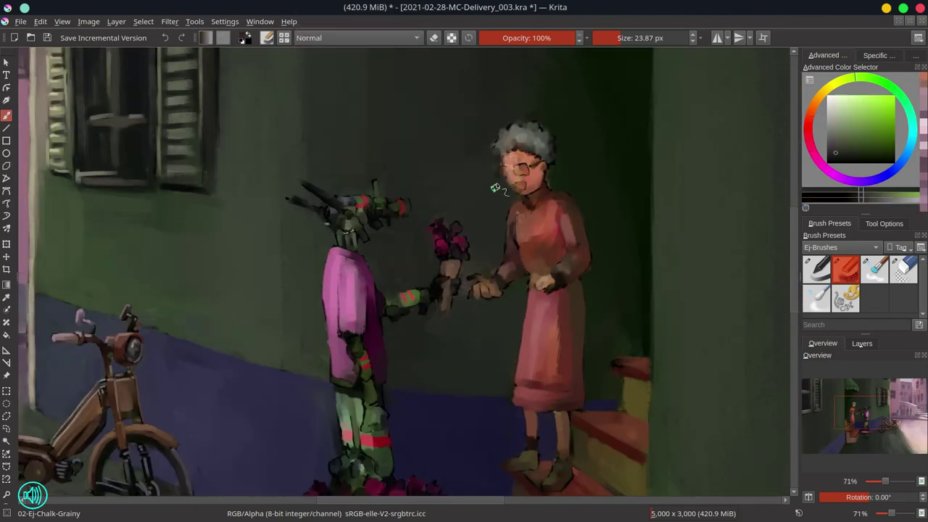
pyautogui.keyDown('ctrl'); pyautogui.click(521, 166); pyautogui.keyUp('ctrl')
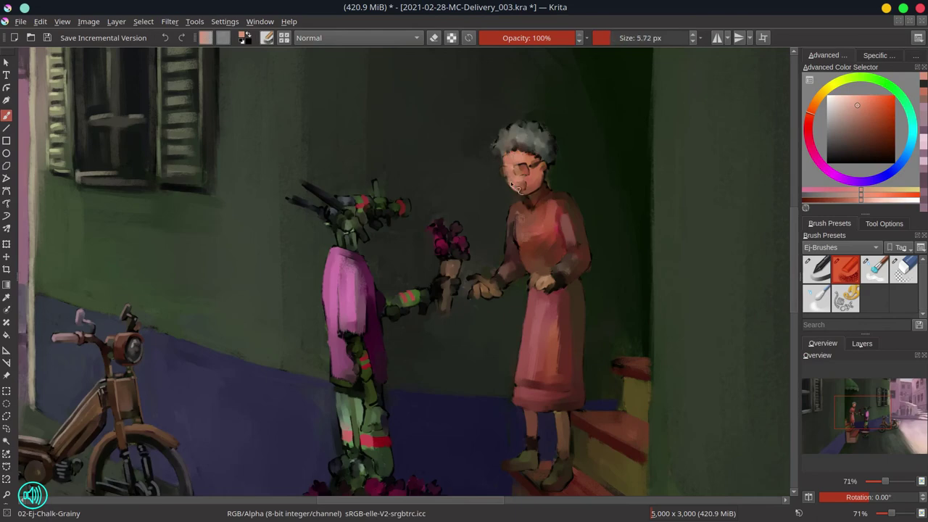
pyautogui.keyDown('ctrl'); pyautogui.click(510, 183); pyautogui.keyUp('ctrl')
pyautogui.press(']')
pyautogui.moveTo(514, 185); pyautogui.dragTo(528, 196)
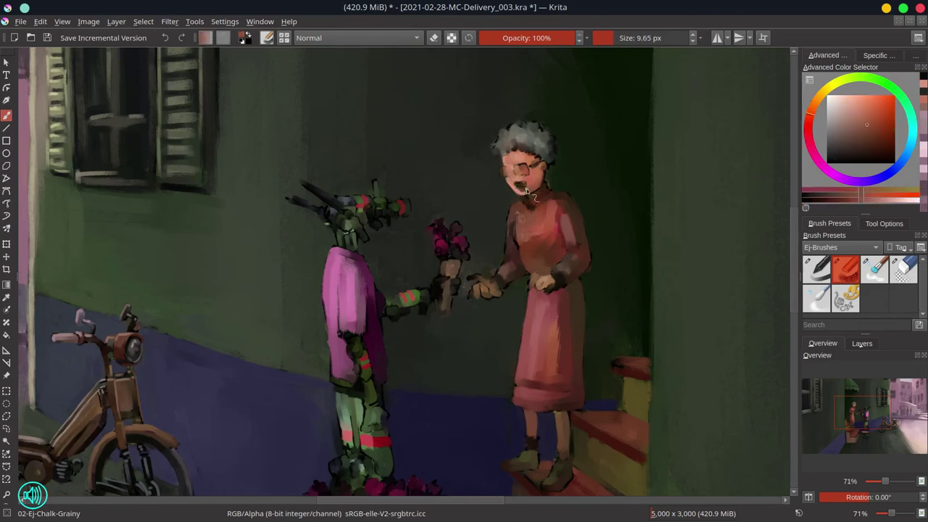
# Darken the frame of the woman's glasses with a small brown brush
pyautogui.keyDown('ctrl'); pyautogui.click(511, 174); pyautogui.keyUp('ctrl')
pyautogui.press('[')
pyautogui.press('[')
pyautogui.press('[')
pyautogui.press('[')
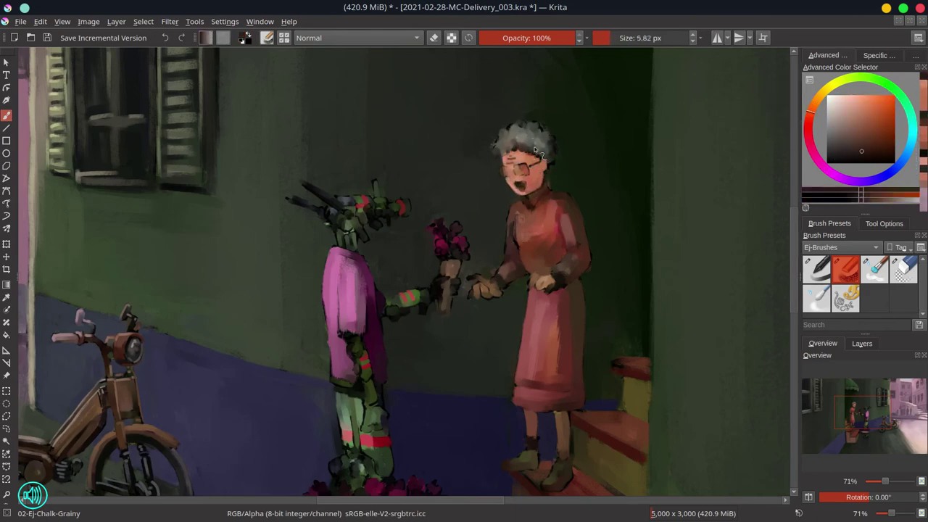
pyautogui.moveTo(511, 168); pyautogui.dragTo(528, 169)
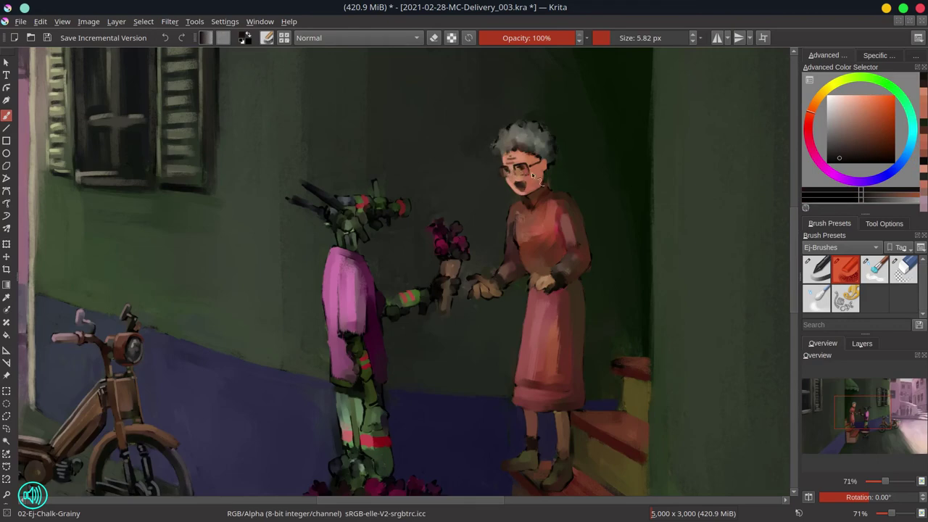
# Paint light grey highlights onto the woman's curls
pyautogui.keyDown('ctrl'); pyautogui.click(514, 177); pyautogui.keyUp('ctrl')
pyautogui.press(']')
pyautogui.keyDown('ctrl'); pyautogui.click(521, 138); pyautogui.keyUp('ctrl')
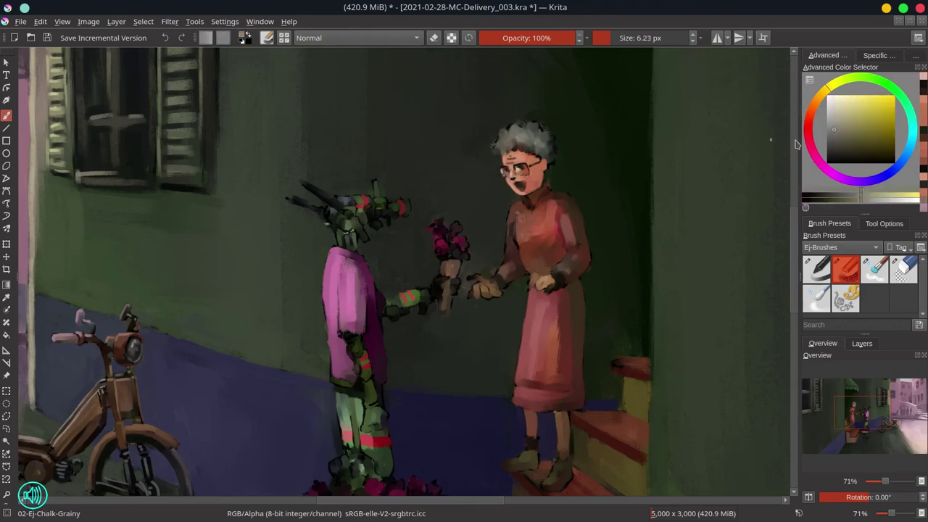
pyautogui.press(']')
pyautogui.press(']')
pyautogui.press(']')
pyautogui.press(']')
pyautogui.press(']')
pyautogui.moveTo(516, 125); pyautogui.dragTo(536, 138)
pyautogui.keyDown('ctrl'); pyautogui.click(535, 151); pyautogui.keyUp('ctrl')
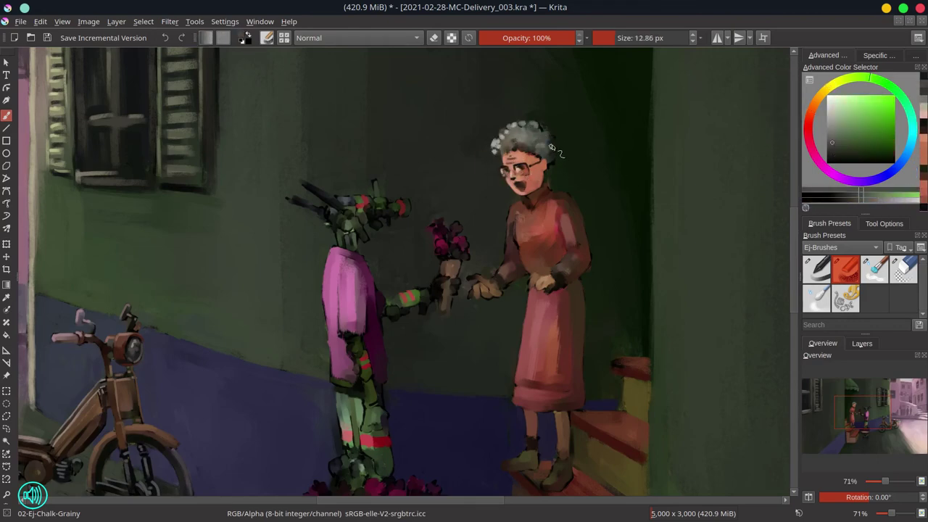
# Add small dark strokes to the face and touch up the mouth
pyautogui.keyDown('ctrl'); pyautogui.click(655, 281); pyautogui.keyUp('ctrl')
pyautogui.keyDown('ctrl'); pyautogui.click(511, 139); pyautogui.keyUp('ctrl')
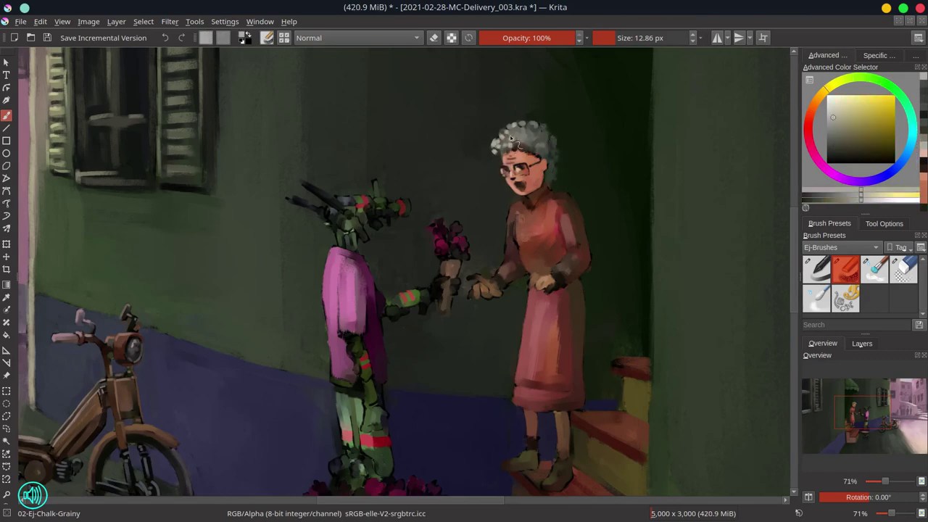
pyautogui.press('[')
pyautogui.press('[')
pyautogui.press('[')
pyautogui.press('[')
pyautogui.keyDown('ctrl'); pyautogui.click(524, 183); pyautogui.keyUp('ctrl')
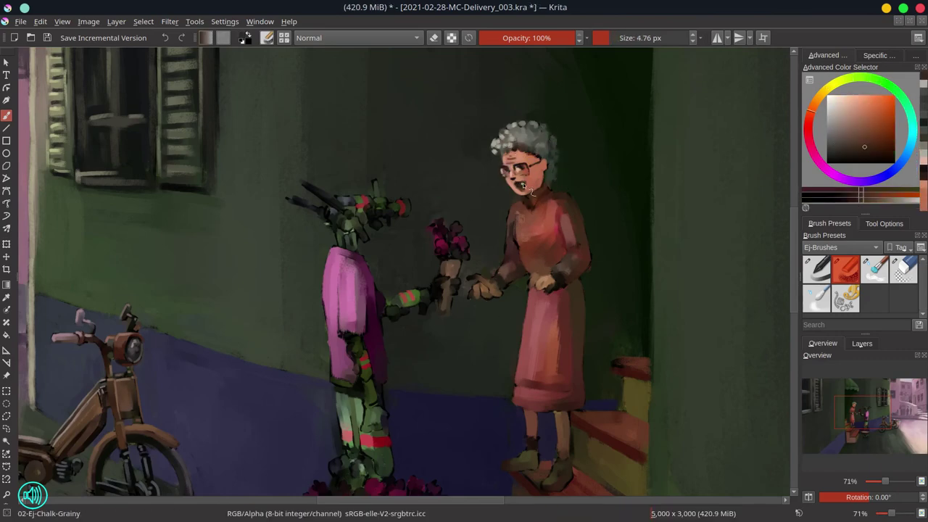
pyautogui.moveTo(517, 171)
pyautogui.mouseDown()
pyautogui.moveTo(568, 215)
pyautogui.moveTo(529, 196)
pyautogui.mouseUp()
pyautogui.press('[')
pyautogui.press('[')
pyautogui.keyDown('ctrl'); pyautogui.click(523, 190); pyautogui.keyUp('ctrl')
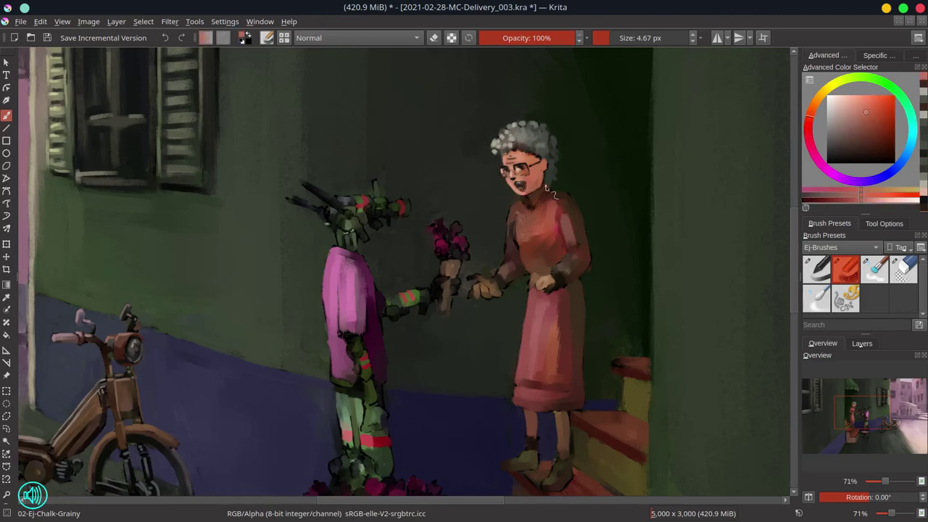
# Shade the woman's dress with a darker red
pyautogui.keyDown('ctrl'); pyautogui.click(536, 250); pyautogui.keyUp('ctrl')
pyautogui.keyDown('ctrl'); pyautogui.click(533, 217); pyautogui.keyUp('ctrl')
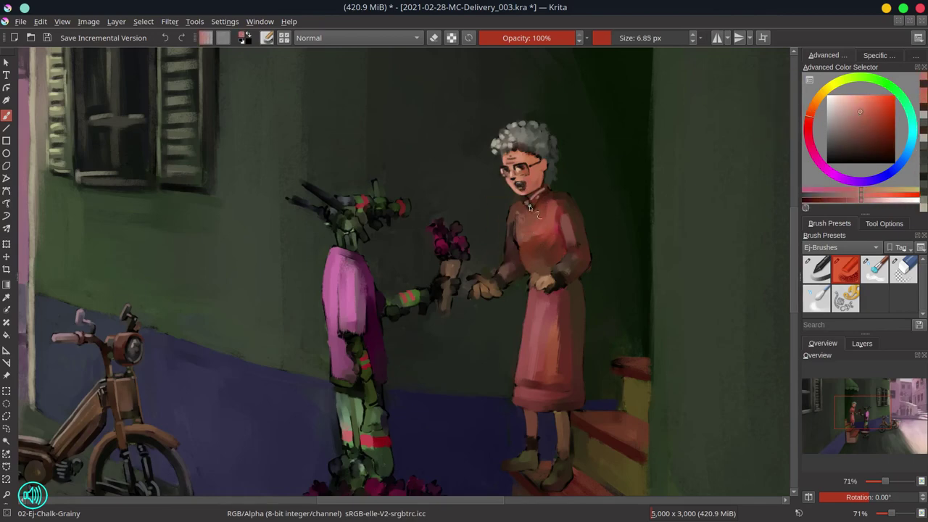
pyautogui.press(']')
pyautogui.press(']')
pyautogui.press(']')
pyautogui.press(']')
pyautogui.press(']')
pyautogui.press(']')
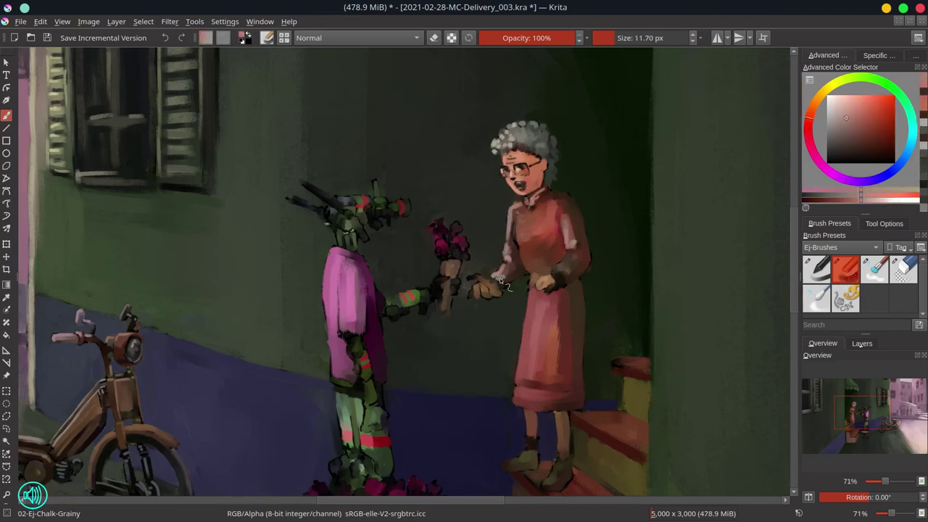
pyautogui.keyDown('ctrl'); pyautogui.click(520, 216); pyautogui.keyUp('ctrl')
pyautogui.press(']')
pyautogui.press(']')
pyautogui.keyDown('ctrl'); pyautogui.click(564, 210); pyautogui.keyUp('ctrl')
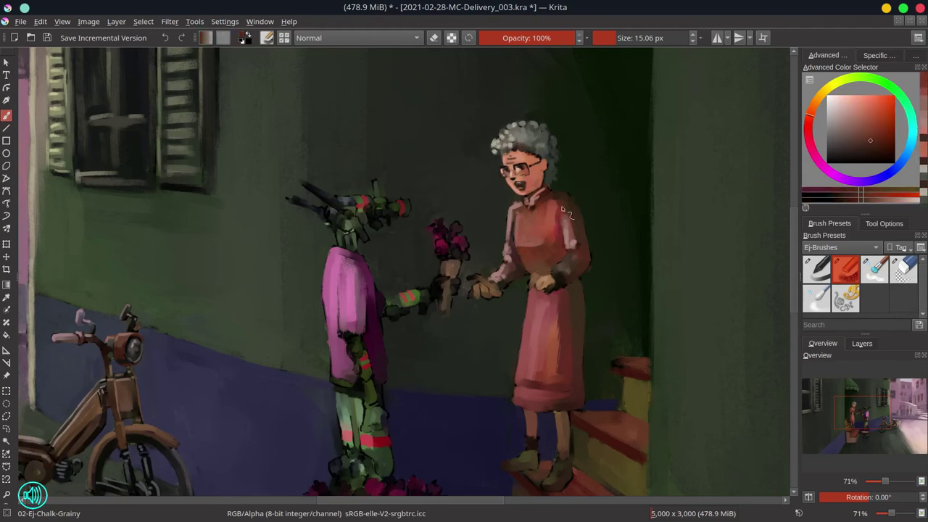
pyautogui.keyDown('ctrl'); pyautogui.click(577, 221); pyautogui.keyUp('ctrl')
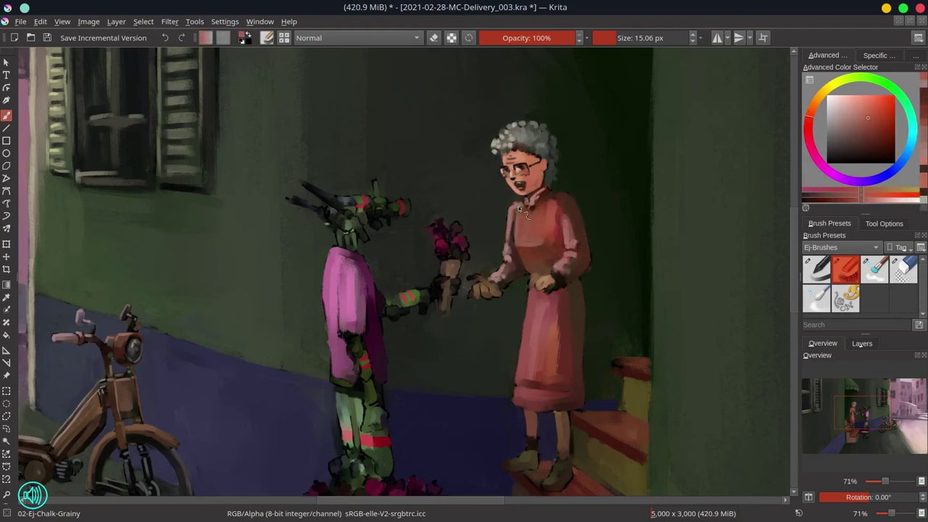
# Paint light strokes along the dress hem and save the painting
pyautogui.keyDown('ctrl'); pyautogui.click(514, 290); pyautogui.keyUp('ctrl')
pyautogui.keyDown('ctrl'); pyautogui.click(527, 297); pyautogui.keyUp('ctrl')
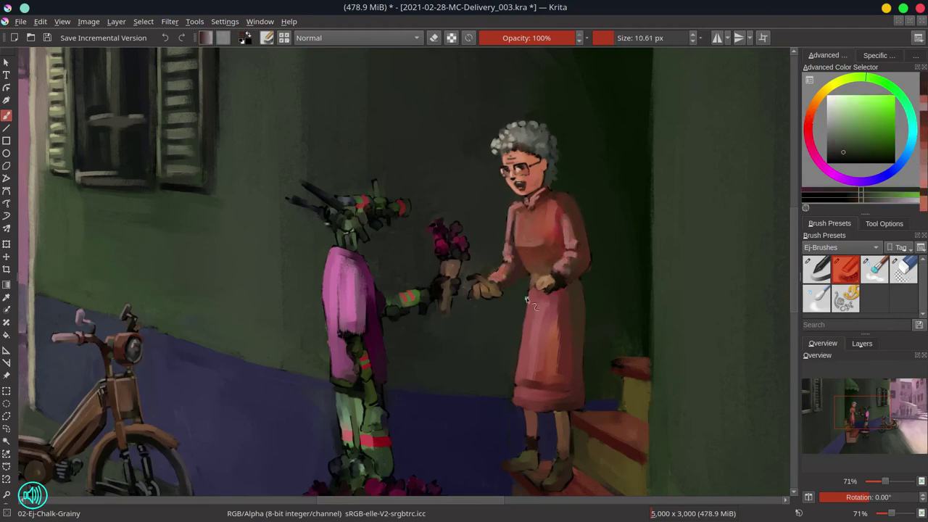
pyautogui.press('[')
pyautogui.keyDown('ctrl'); pyautogui.click(527, 309); pyautogui.keyUp('ctrl')
pyautogui.moveTo(530, 391); pyautogui.dragTo(573, 381)
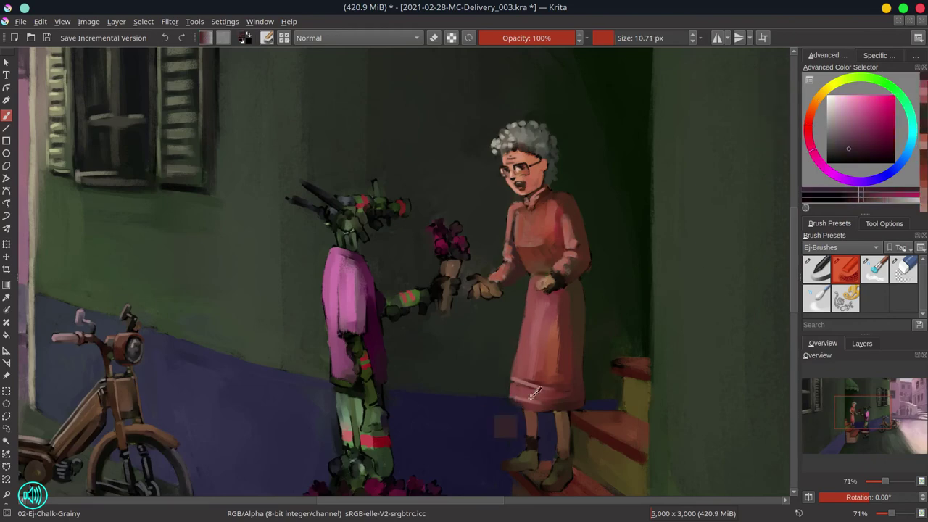
pyautogui.press('[')
pyautogui.keyDown('ctrl'); pyautogui.click(592, 250); pyautogui.keyUp('ctrl')
pyautogui.hotkey('ctrl', 's')
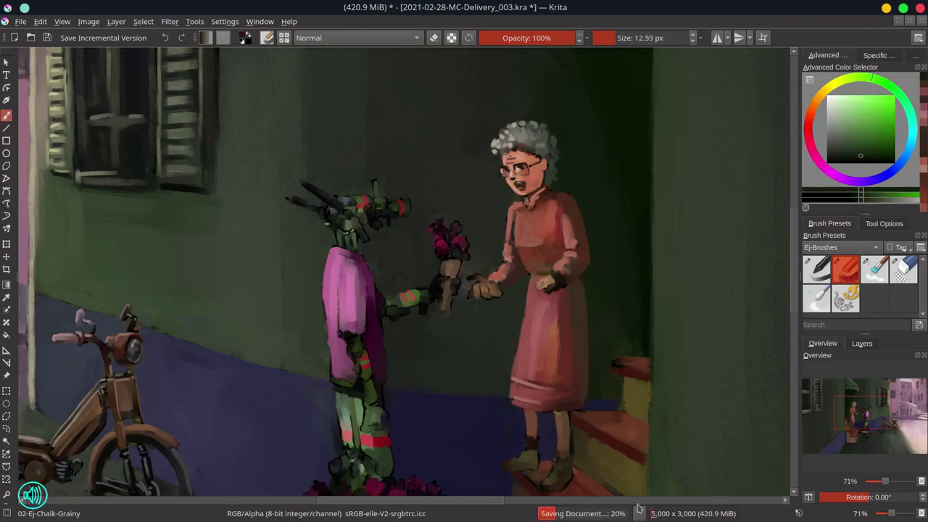
# Add small darker red detail strokes on the woman's right hand
pyautogui.keyDown('ctrl'); pyautogui.click(537, 276); pyautogui.keyUp('ctrl')
pyautogui.keyDown('ctrl'); pyautogui.click(540, 286); pyautogui.keyUp('ctrl')
pyautogui.press('[')
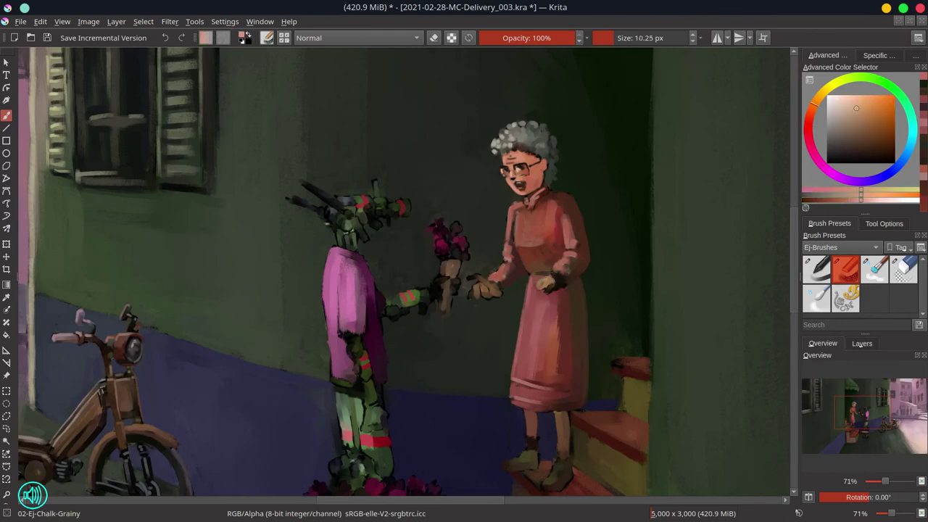
pyautogui.moveTo(540, 290); pyautogui.dragTo(554, 276)
pyautogui.keyDown('ctrl'); pyautogui.click(551, 283); pyautogui.keyUp('ctrl')
pyautogui.keyDown('ctrl'); pyautogui.click(536, 319); pyautogui.keyUp('ctrl')
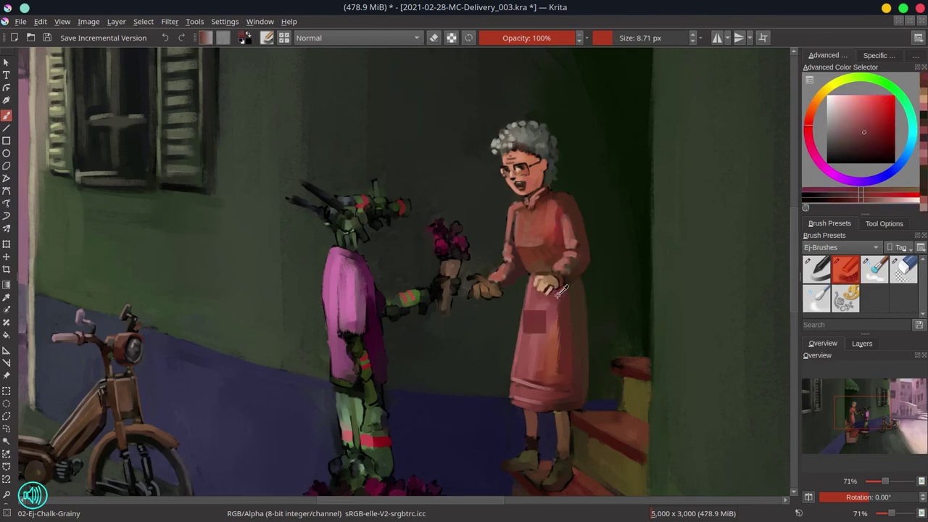
# Paint light tan highlights on the outstretched hand beside the bouquet
pyautogui.click(854, 116)
pyautogui.press('[')
pyautogui.moveTo(479, 287); pyautogui.dragTo(470, 276)
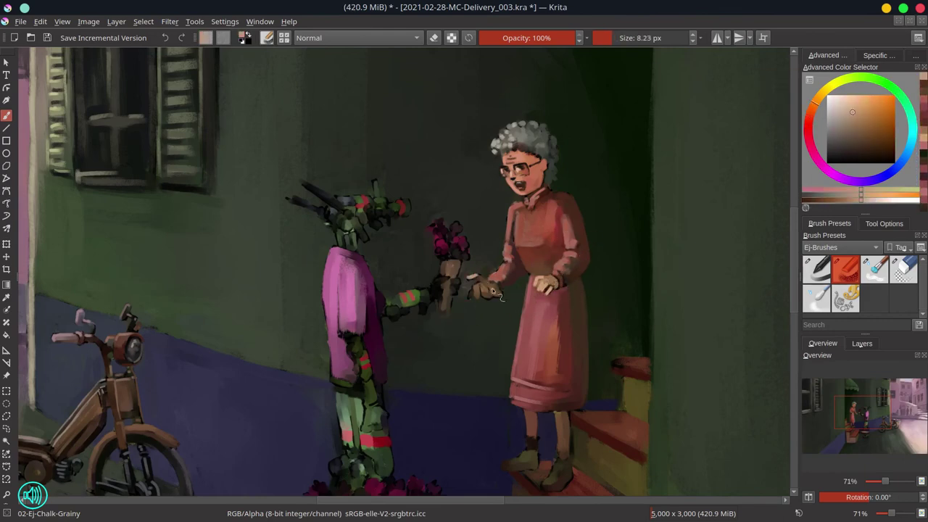
pyautogui.keyDown('ctrl'); pyautogui.click(468, 293); pyautogui.keyUp('ctrl')
pyautogui.press(']')
pyautogui.press(']')
pyautogui.press(']')
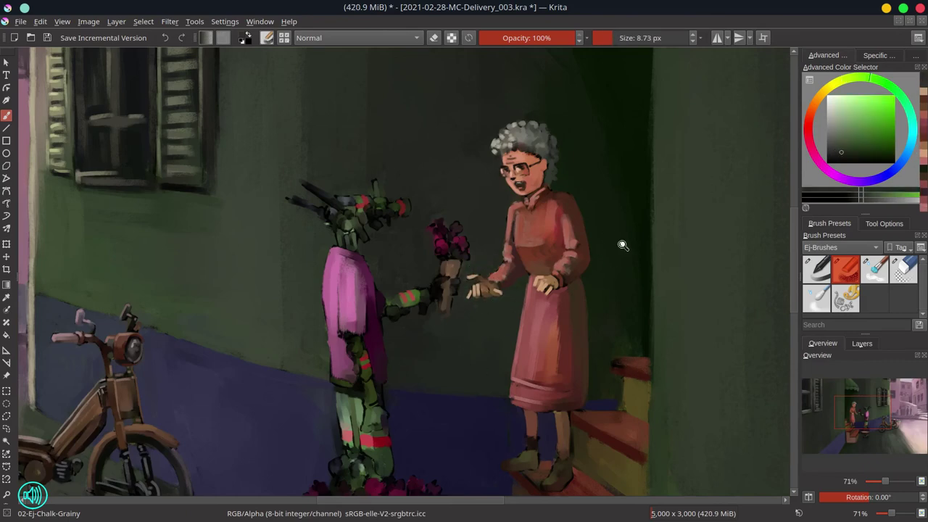
pyautogui.scroll(-5, 622, 245)
# Mirror the zoomed-out view, paint broad greyish-green and pink strokes across the street, and save
pyautogui.press(']')
pyautogui.press(']')
pyautogui.press(']')
pyautogui.press(']')
pyautogui.press(']')
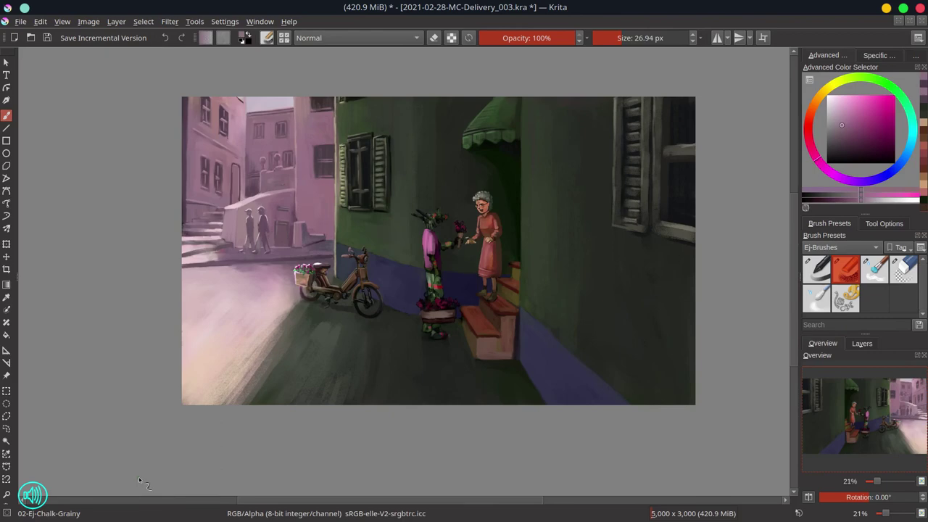
pyautogui.press('m')
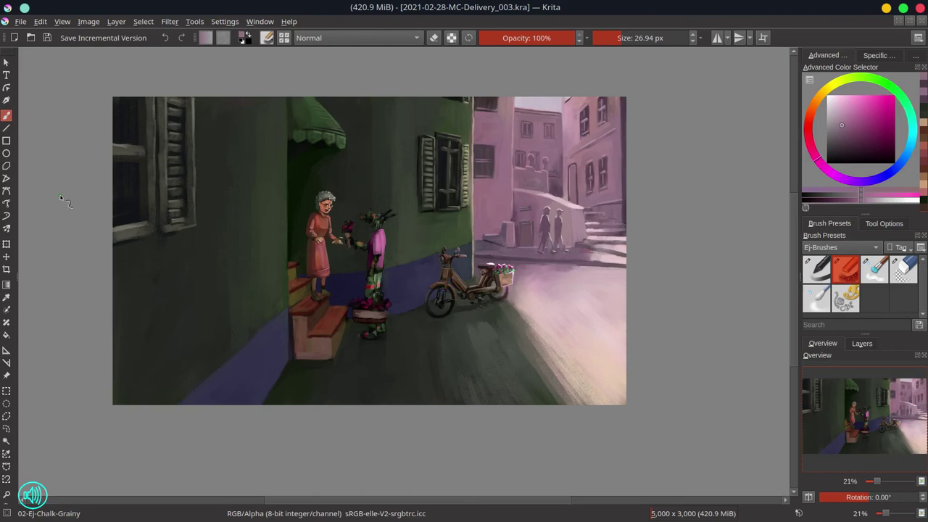
pyautogui.keyDown('ctrl'); pyautogui.click(562, 342); pyautogui.keyUp('ctrl')
pyautogui.moveTo(537, 326); pyautogui.dragTo(580, 363)
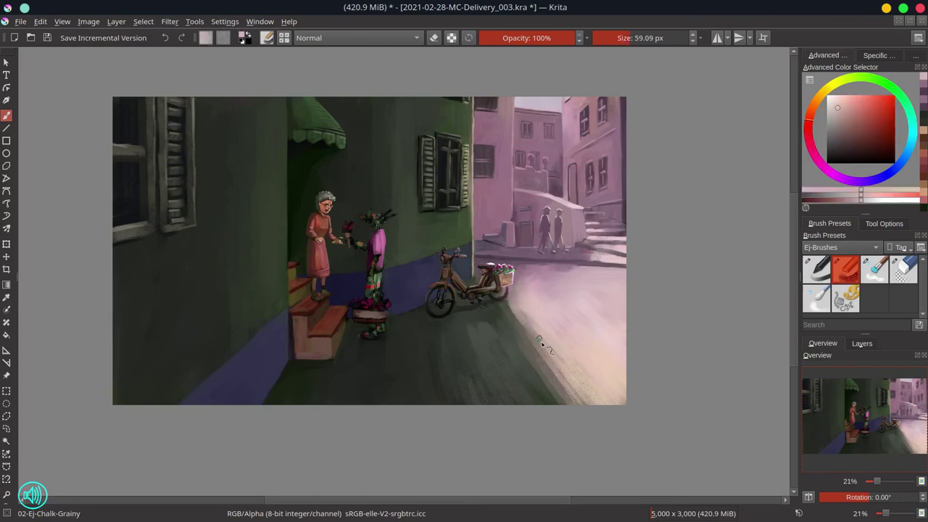
pyautogui.keyDown('ctrl'); pyautogui.click(510, 310); pyautogui.keyUp('ctrl')
pyautogui.keyDown('ctrl'); pyautogui.click(520, 308); pyautogui.keyUp('ctrl')
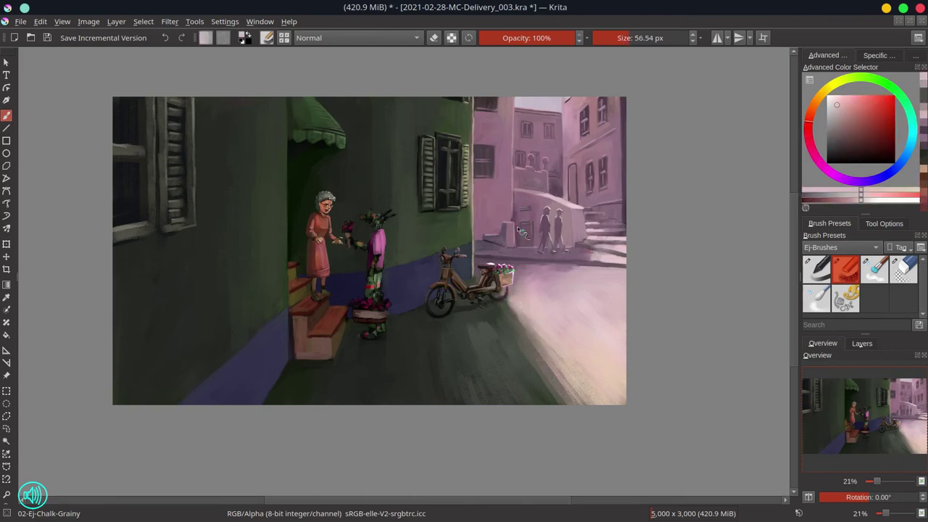
pyautogui.hotkey('ctrl', 's')
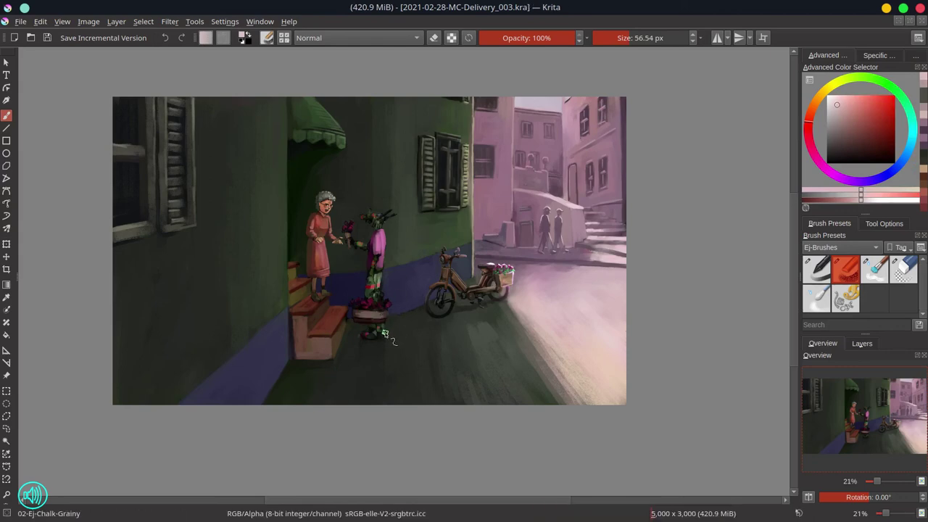
# Paint dark orange-brown shading onto the grandma's feet and shoes, sampling nearby yellows and blue-greys
pyautogui.scroll(6, 366, 305)
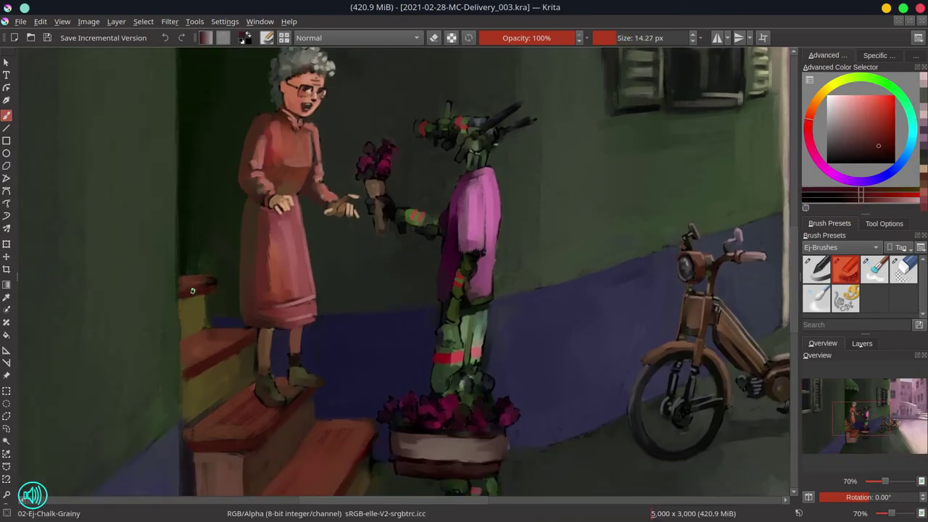
pyautogui.keyDown('ctrl'); pyautogui.click(205, 376); pyautogui.keyUp('ctrl')
pyautogui.keyDown('ctrl'); pyautogui.click(282, 319); pyautogui.keyUp('ctrl')
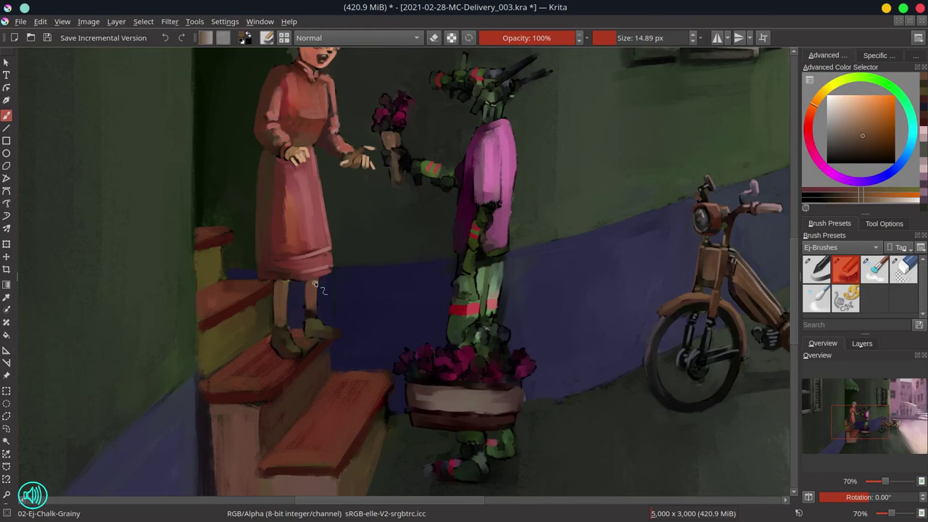
pyautogui.keyDown('ctrl'); pyautogui.click(314, 283); pyautogui.keyUp('ctrl')
pyautogui.moveTo(334, 332)
pyautogui.mouseDown()
pyautogui.moveTo(284, 335)
pyautogui.moveTo(293, 354)
pyautogui.moveTo(286, 339)
pyautogui.moveTo(414, 297)
pyautogui.mouseUp()
pyautogui.keyDown('ctrl'); pyautogui.click(311, 325); pyautogui.keyUp('ctrl')
pyautogui.keyDown('ctrl'); pyautogui.click(312, 324); pyautogui.keyUp('ctrl')
pyautogui.keyDown('ctrl'); pyautogui.click(315, 342); pyautogui.keyUp('ctrl')
pyautogui.keyDown('ctrl'); pyautogui.click(290, 338); pyautogui.keyUp('ctrl')
pyautogui.scroll(1, 316, 360)
pyautogui.keyDown('ctrl'); pyautogui.click(394, 257); pyautogui.keyUp('ctrl')
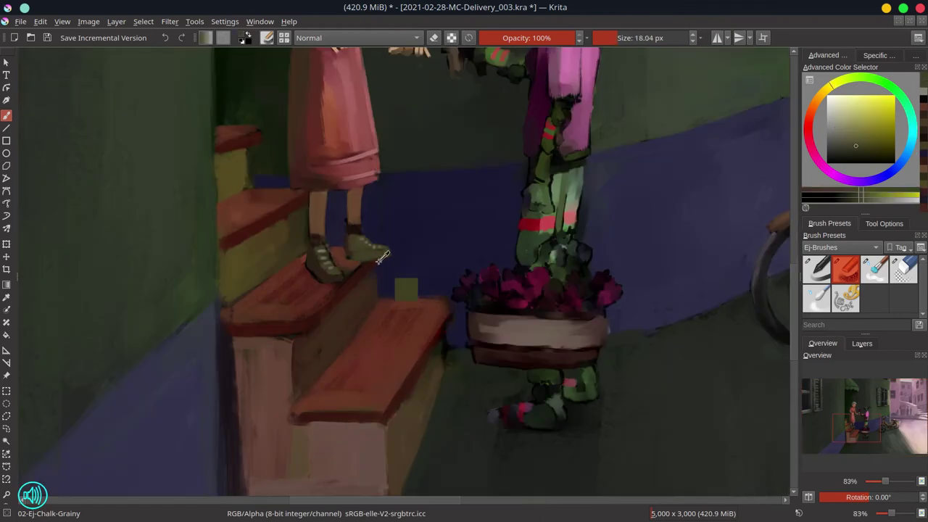
pyautogui.keyDown('ctrl'); pyautogui.click(377, 261); pyautogui.keyUp('ctrl')
pyautogui.keyDown('ctrl'); pyautogui.click(366, 274); pyautogui.keyUp('ctrl')
pyautogui.scroll(-1, 366, 274)
# Save, then repaint the robot's head with green, red and dark blue-grey accents
pyautogui.moveTo(547, 133); pyautogui.dragTo(455, 292)
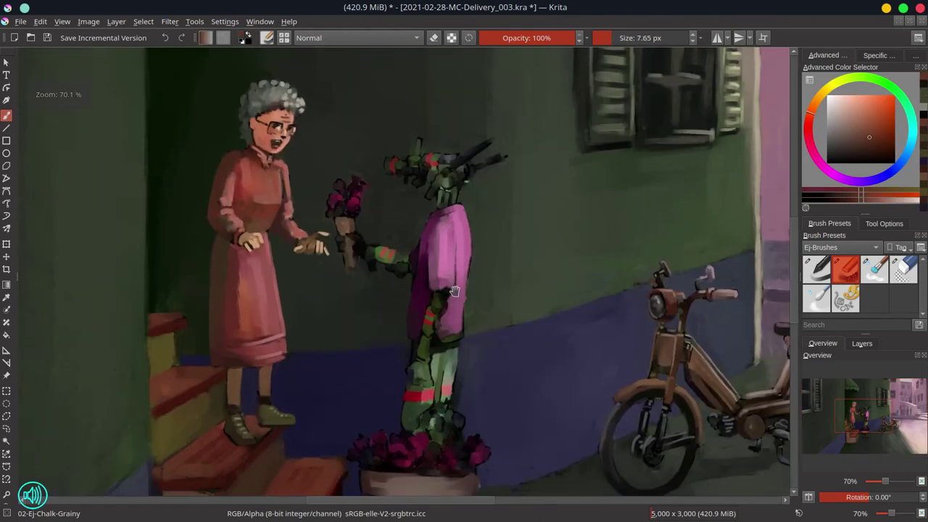
pyautogui.hotkey('ctrl', 's')
pyautogui.keyDown('ctrl'); pyautogui.click(390, 163); pyautogui.keyUp('ctrl')
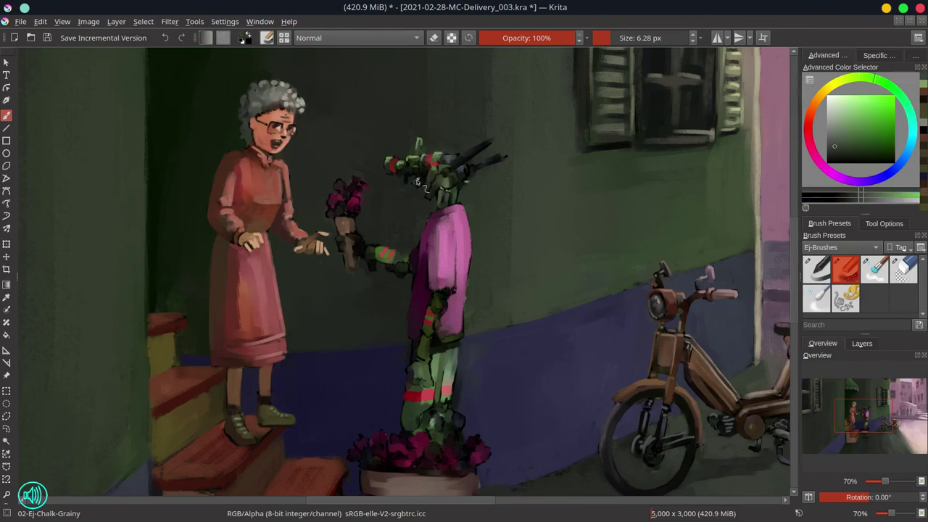
pyautogui.keyDown('ctrl'); pyautogui.click(406, 168); pyautogui.keyUp('ctrl')
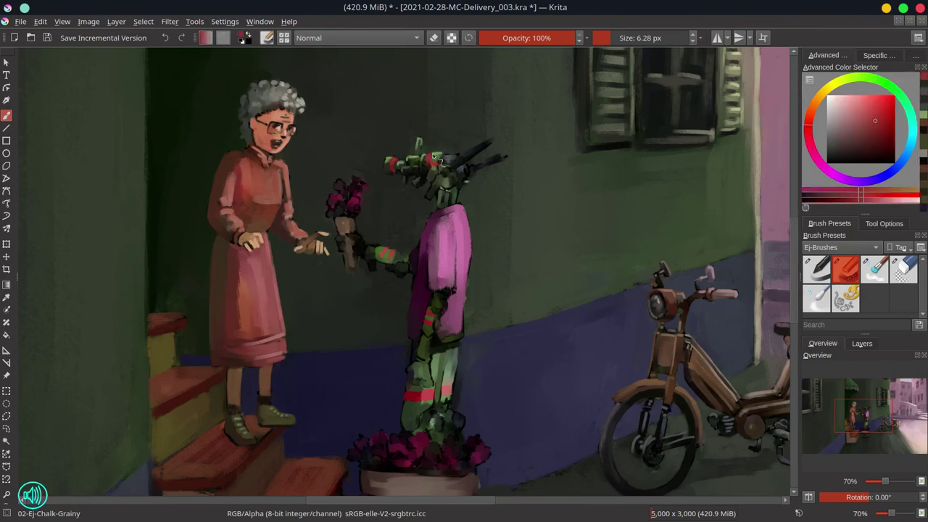
pyautogui.keyDown('ctrl'); pyautogui.click(433, 172); pyautogui.keyUp('ctrl')
pyautogui.keyDown('ctrl'); pyautogui.click(447, 171); pyautogui.keyUp('ctrl')
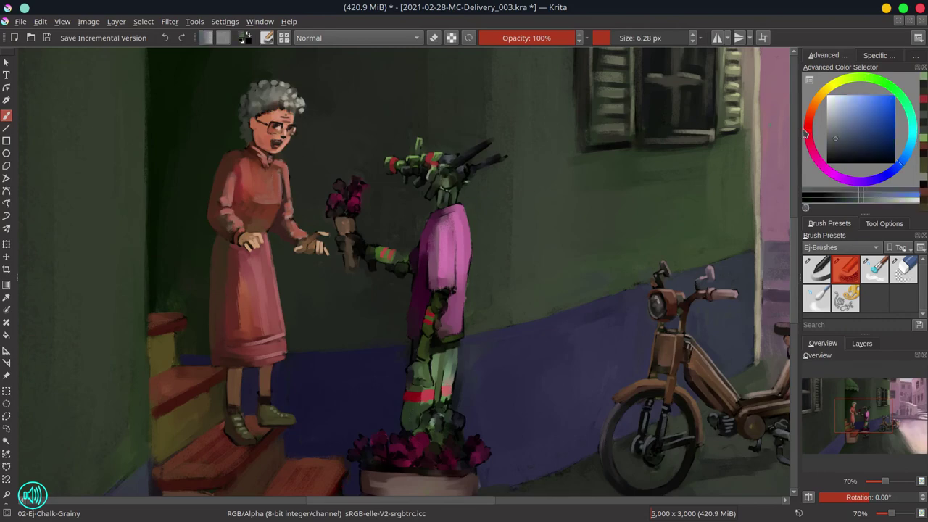
pyautogui.keyDown('ctrl'); pyautogui.click(507, 162); pyautogui.keyUp('ctrl')
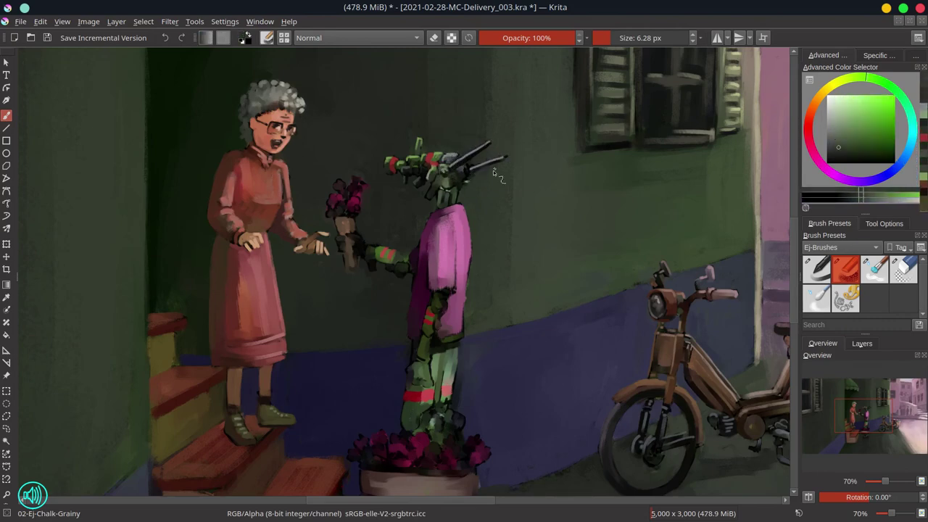
pyautogui.keyDown('ctrl'); pyautogui.click(473, 167); pyautogui.keyUp('ctrl')
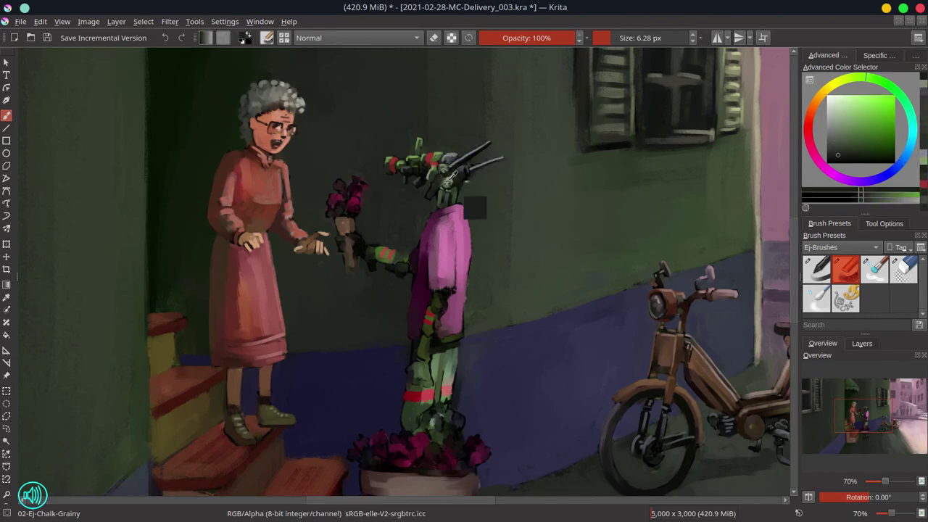
# Paint dark green onto the robot's neck and magenta tones on its pink coat
pyautogui.keyDown('ctrl'); pyautogui.click(465, 209); pyautogui.keyUp('ctrl')
pyautogui.keyDown('ctrl'); pyautogui.click(462, 194); pyautogui.keyUp('ctrl')
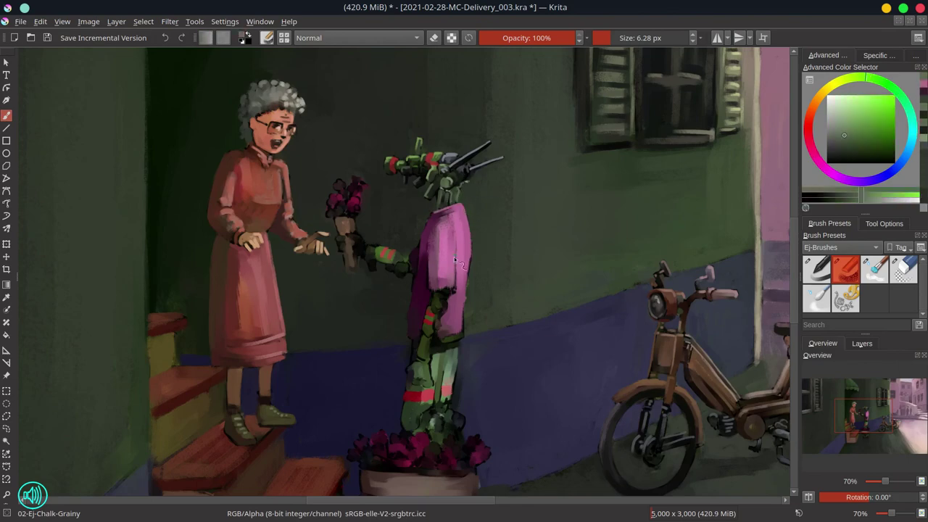
pyautogui.keyDown('ctrl'); pyautogui.click(455, 197); pyautogui.keyUp('ctrl')
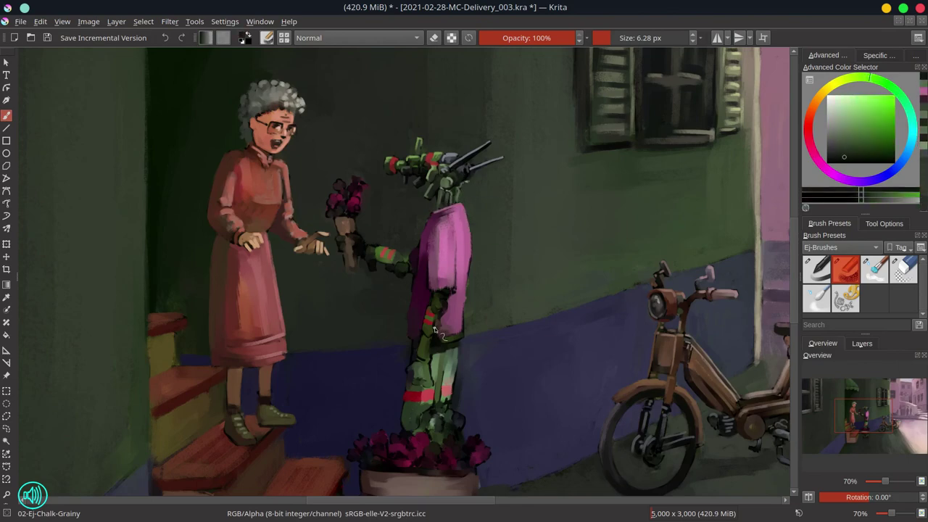
pyautogui.keyDown('ctrl'); pyautogui.click(430, 232); pyautogui.keyUp('ctrl')
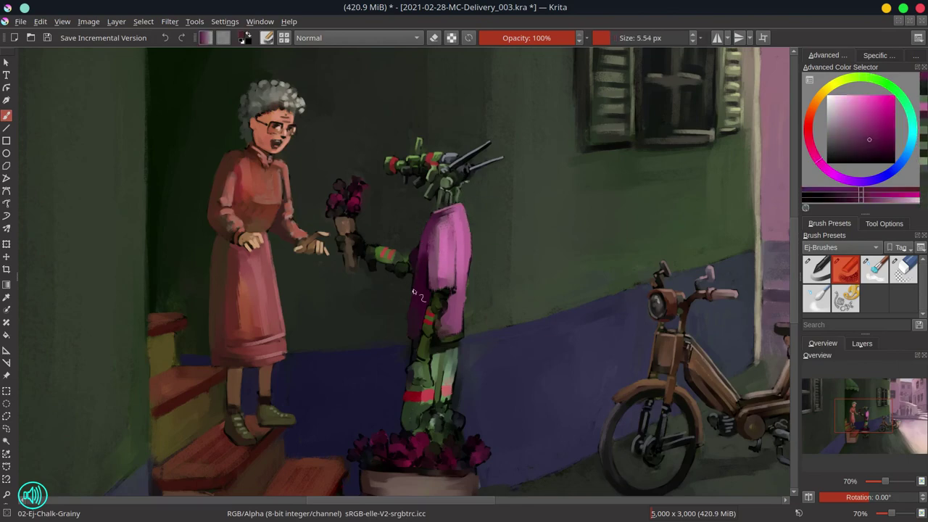
pyautogui.moveTo(430, 250)
pyautogui.keyDown('ctrl'); pyautogui.mouseDown()
pyautogui.moveTo(453, 294)
pyautogui.moveTo(448, 339)
pyautogui.moveTo(484, 341)
pyautogui.moveTo(467, 300)
pyautogui.mouseUp(); pyautogui.keyUp('ctrl')
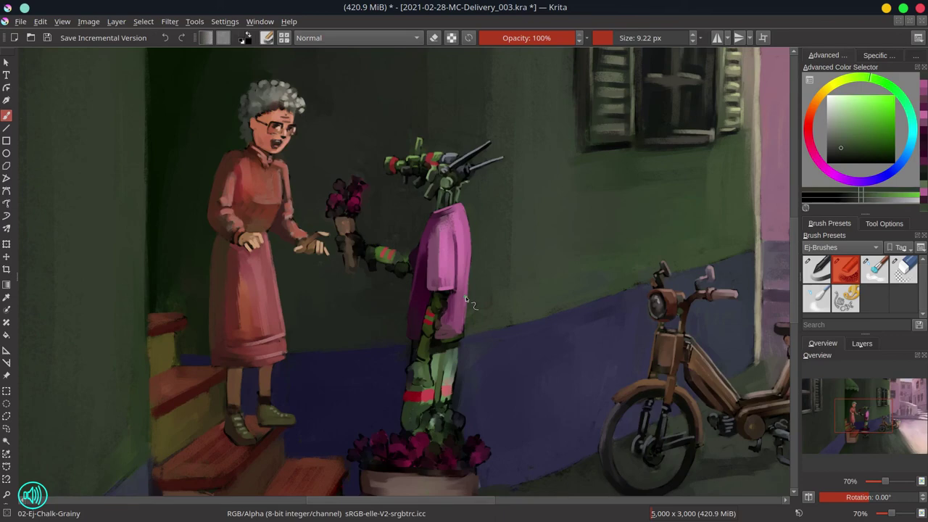
# Check the whole picture, clear the selection by the grandma's feet with Select > Deselect, and show Layers
pyautogui.scroll(-4, 517, 359)
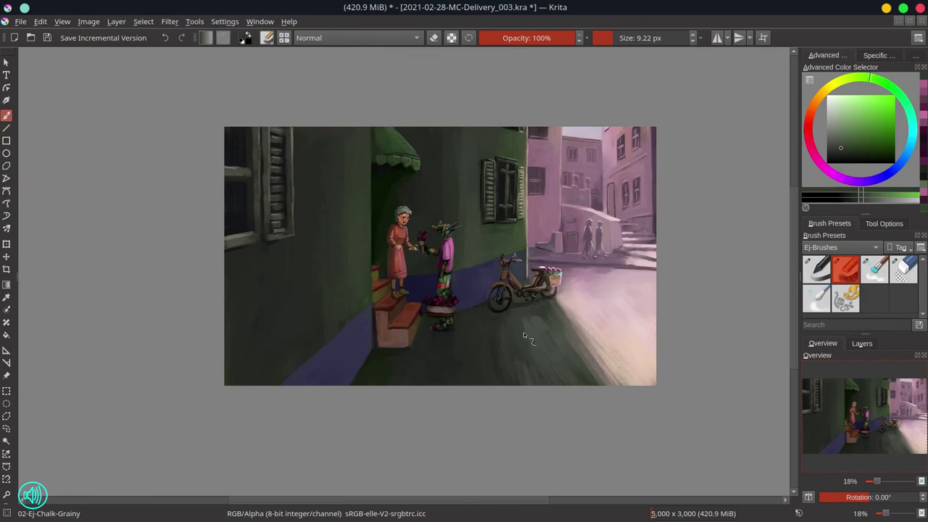
pyautogui.scroll(4, 414, 331)
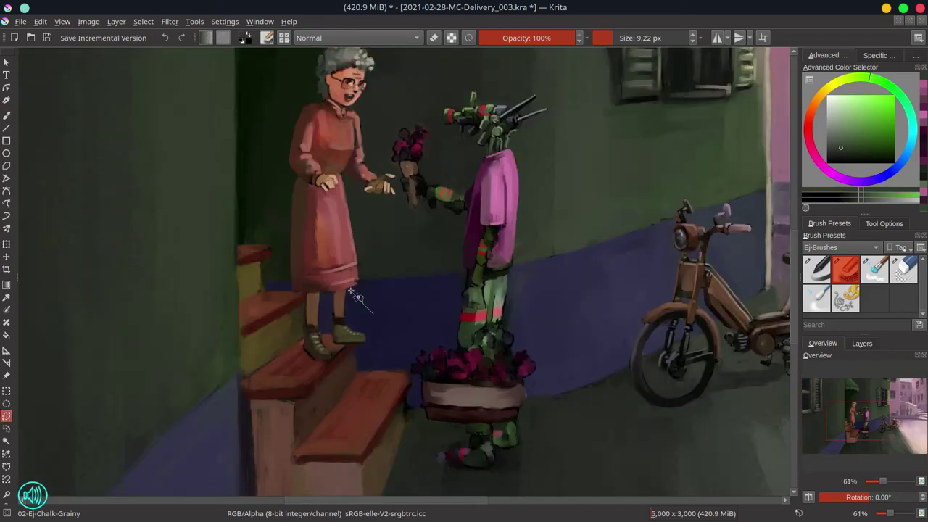
pyautogui.press('t')
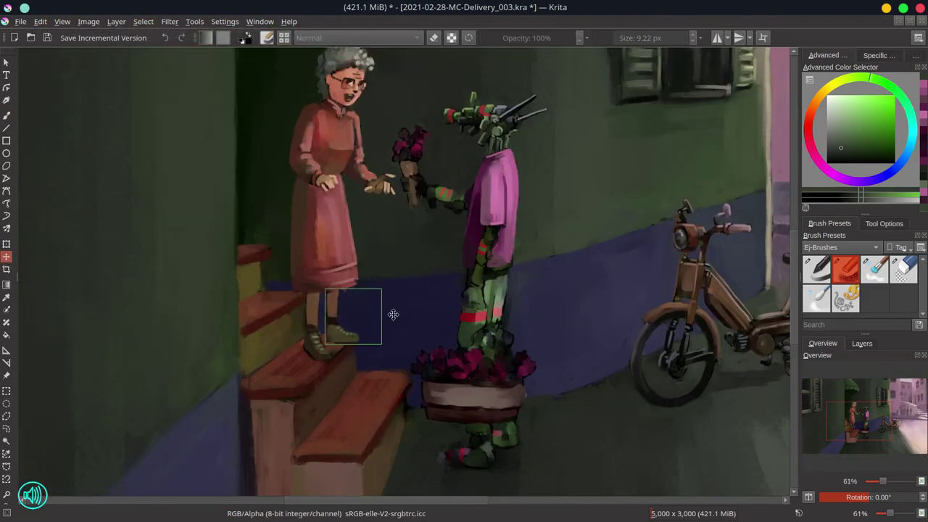
pyautogui.click(143, 21)
pyautogui.click(166, 50)
pyautogui.press('b')
pyautogui.click(861, 343)
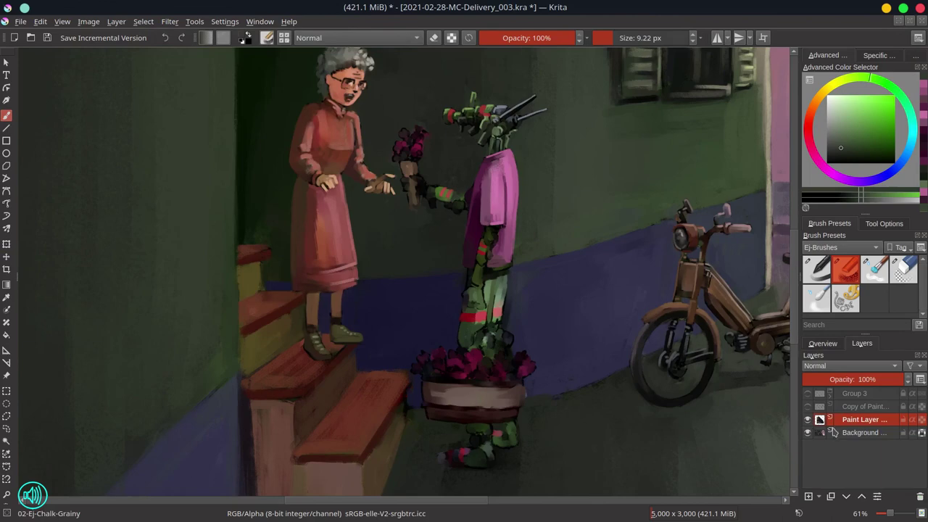
# Add bright magenta petal dabs to the flowers in the robot's pot and touch the stair edge
pyautogui.click(823, 343)
pyautogui.scroll(1, 406, 314)
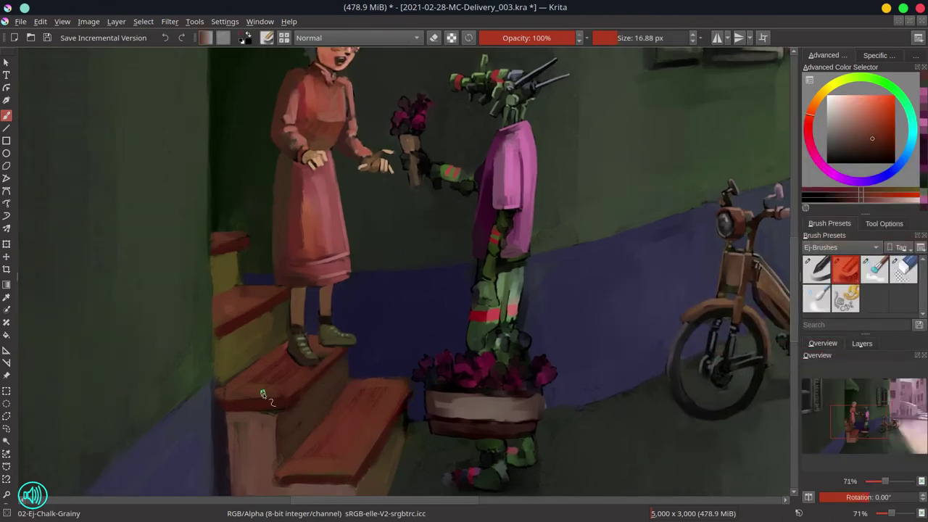
pyautogui.keyDown('ctrl'); pyautogui.click(405, 443); pyautogui.keyUp('ctrl')
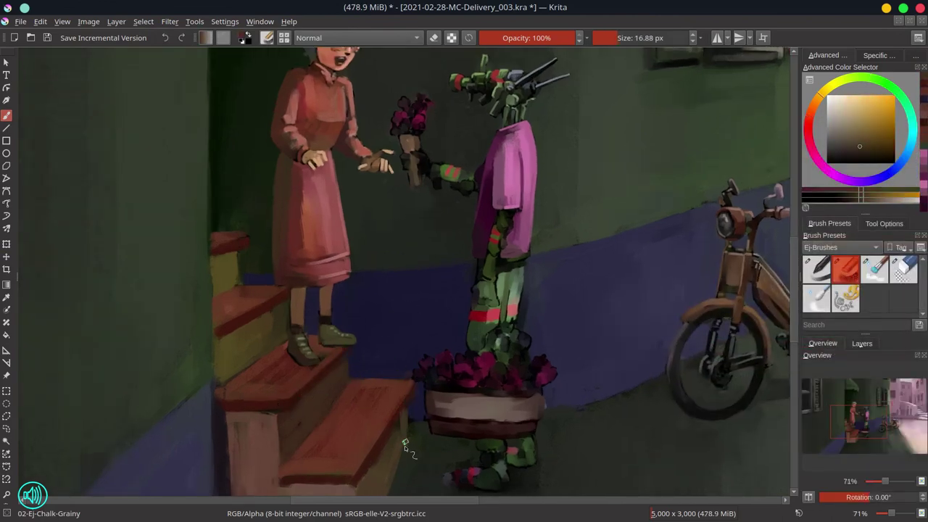
pyautogui.keyDown('ctrl'); pyautogui.click(419, 383); pyautogui.keyUp('ctrl')
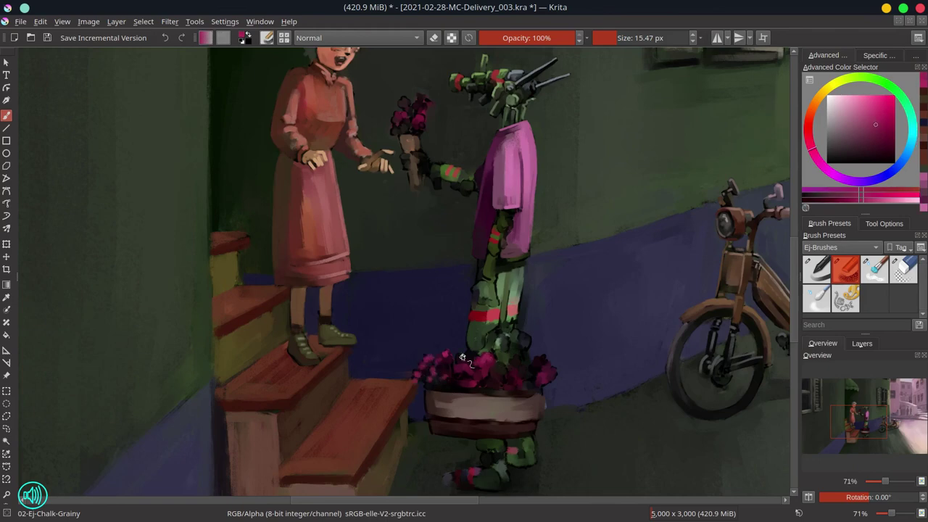
pyautogui.keyDown('ctrl'); pyautogui.click(489, 391); pyautogui.keyUp('ctrl')
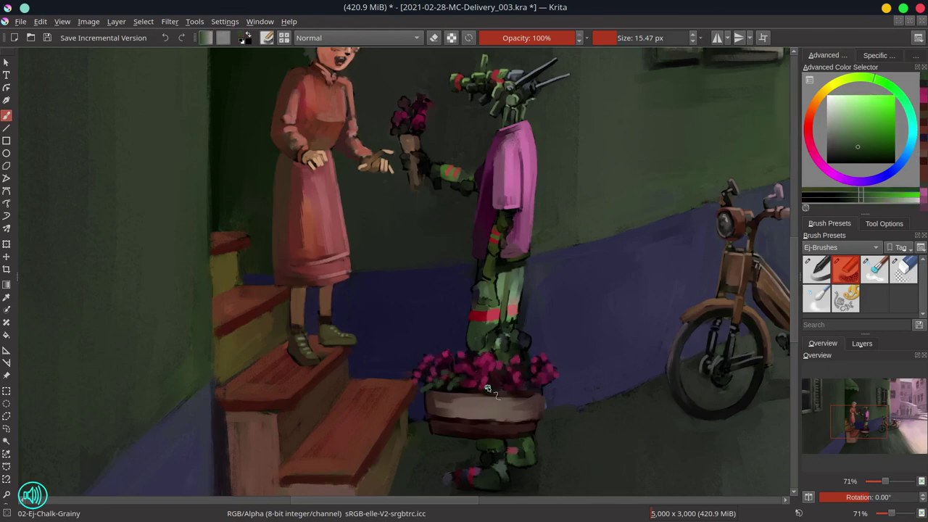
pyautogui.keyDown('ctrl'); pyautogui.click(518, 366); pyautogui.keyUp('ctrl')
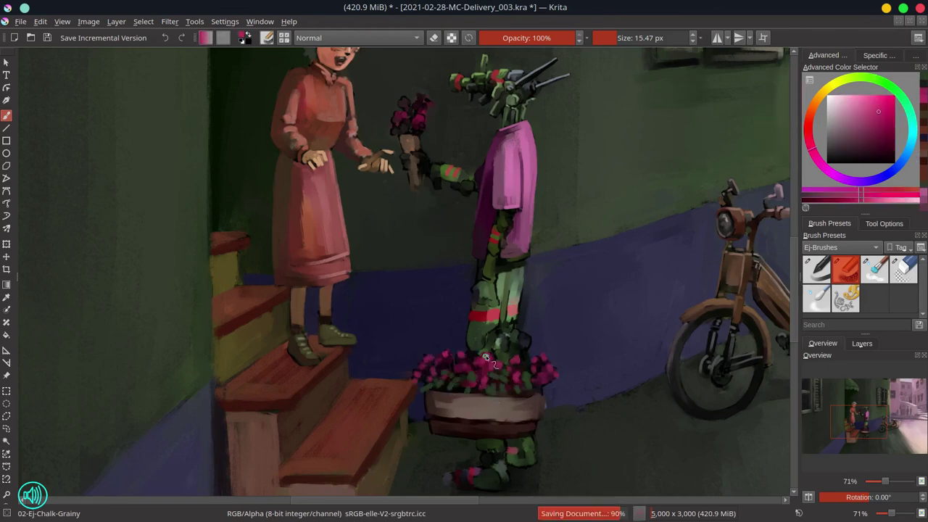
# Paint green along the robot's arm, using a darker green for shading
pyautogui.moveTo(538, 266); pyautogui.dragTo(513, 346)
pyautogui.keyDown('ctrl'); pyautogui.click(428, 252); pyautogui.keyUp('ctrl')
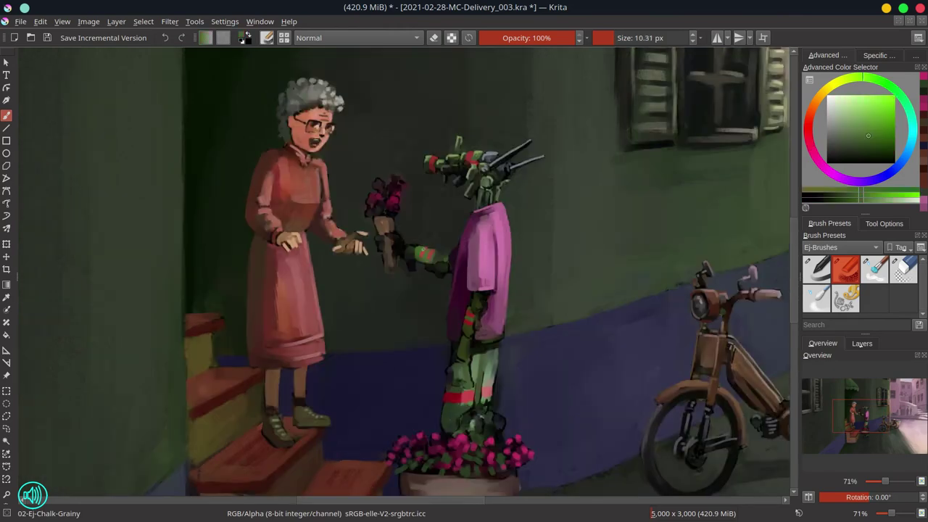
pyautogui.press(']')
pyautogui.moveTo(452, 265); pyautogui.dragTo(412, 261)
pyautogui.keyDown('ctrl'); pyautogui.click(414, 258); pyautogui.keyUp('ctrl')
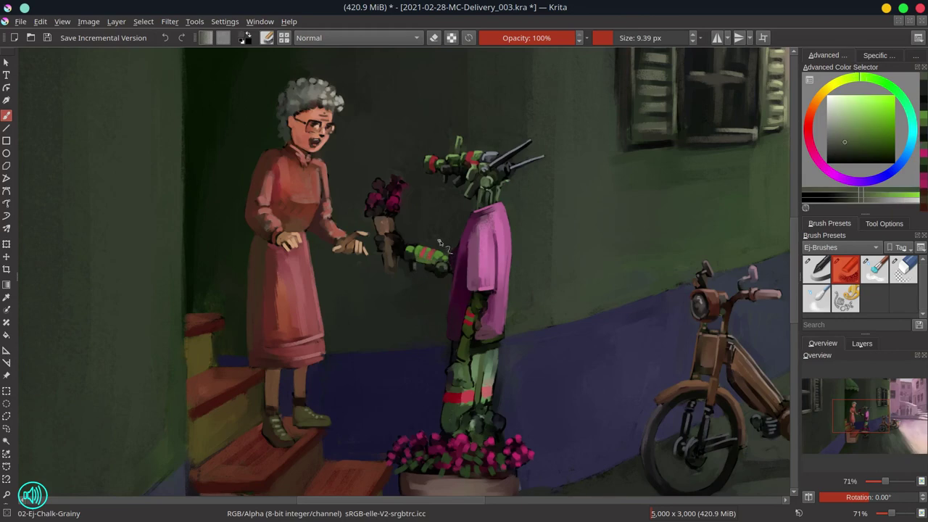
pyautogui.press('[')
pyautogui.press('[')
pyautogui.press('[')
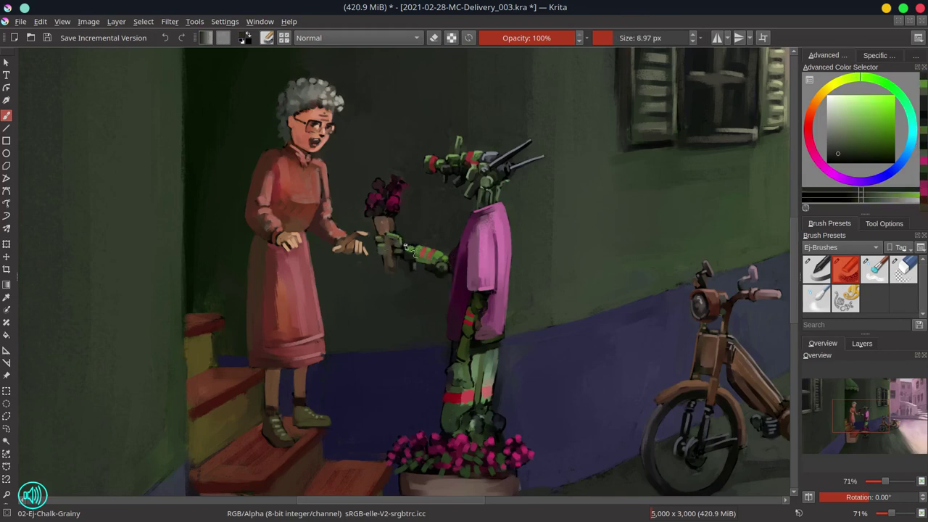
# Sharpen the bouquet with tan wrapping and dark and bright pink flowers
pyautogui.keyDown('ctrl'); pyautogui.click(404, 248); pyautogui.keyUp('ctrl')
pyautogui.press('[')
pyautogui.press('[')
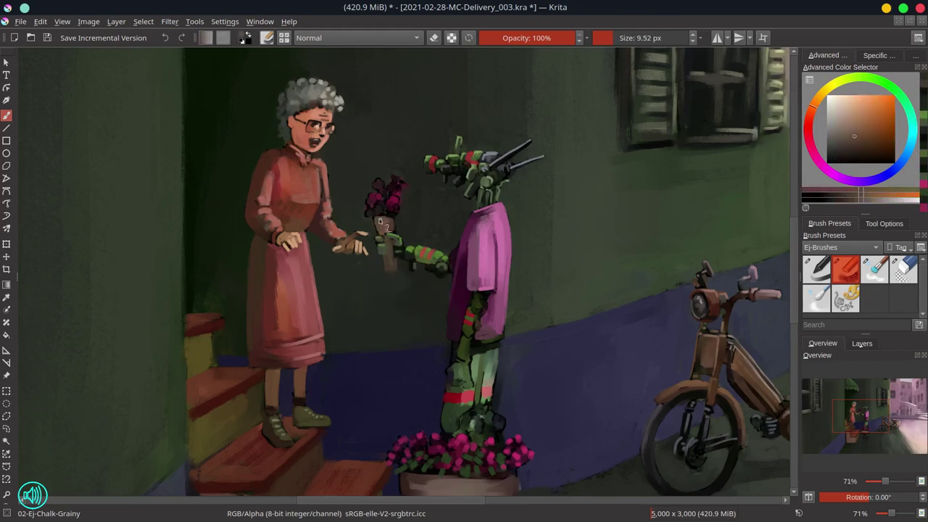
pyautogui.keyDown('ctrl'); pyautogui.click(390, 221); pyautogui.keyUp('ctrl')
pyautogui.keyDown('ctrl'); pyautogui.click(386, 210); pyautogui.keyUp('ctrl')
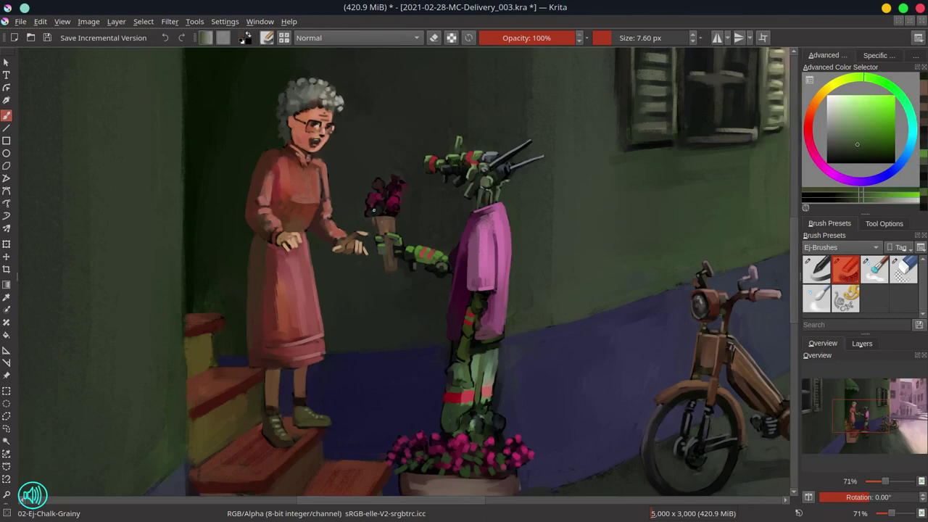
pyautogui.press(']')
pyautogui.press(']')
pyautogui.press(']')
pyautogui.keyDown('ctrl'); pyautogui.click(368, 206); pyautogui.keyUp('ctrl')
pyautogui.keyDown('ctrl'); pyautogui.click(373, 196); pyautogui.keyUp('ctrl')
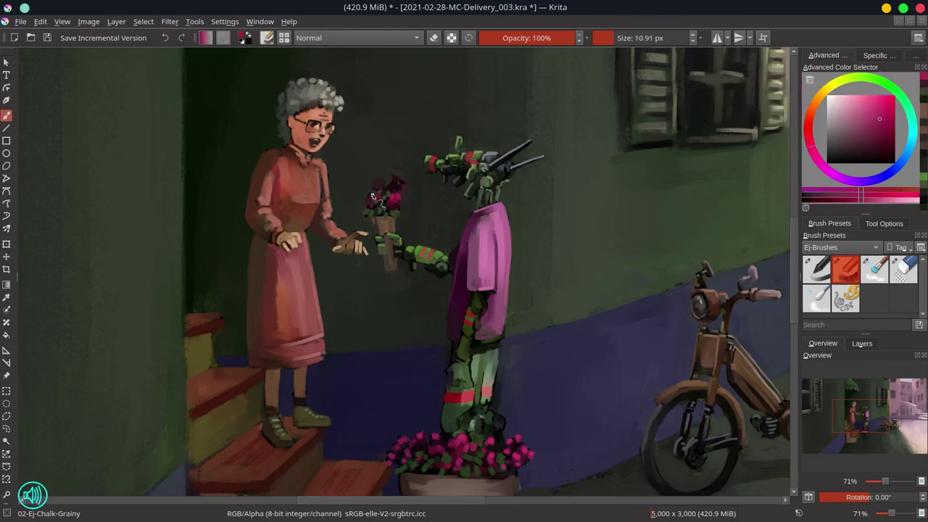
# Add short dark and light green strokes to the robot's leg
pyautogui.keyDown('ctrl'); pyautogui.click(449, 391); pyautogui.keyUp('ctrl')
pyautogui.moveTo(479, 347)
pyautogui.mouseDown()
pyautogui.moveTo(508, 395)
pyautogui.moveTo(471, 382)
pyautogui.moveTo(473, 346)
pyautogui.mouseUp()
pyautogui.press(']')
pyautogui.press(']')
pyautogui.keyDown('ctrl'); pyautogui.click(449, 392); pyautogui.keyUp('ctrl')
pyautogui.press('[')
pyautogui.press('[')
pyautogui.press('[')
pyautogui.press('[')
pyautogui.keyDown('ctrl'); pyautogui.click(474, 362); pyautogui.keyUp('ctrl')
pyautogui.keyDown('ctrl'); pyautogui.click(464, 366); pyautogui.keyUp('ctrl')
pyautogui.press('[')
pyautogui.press('[')
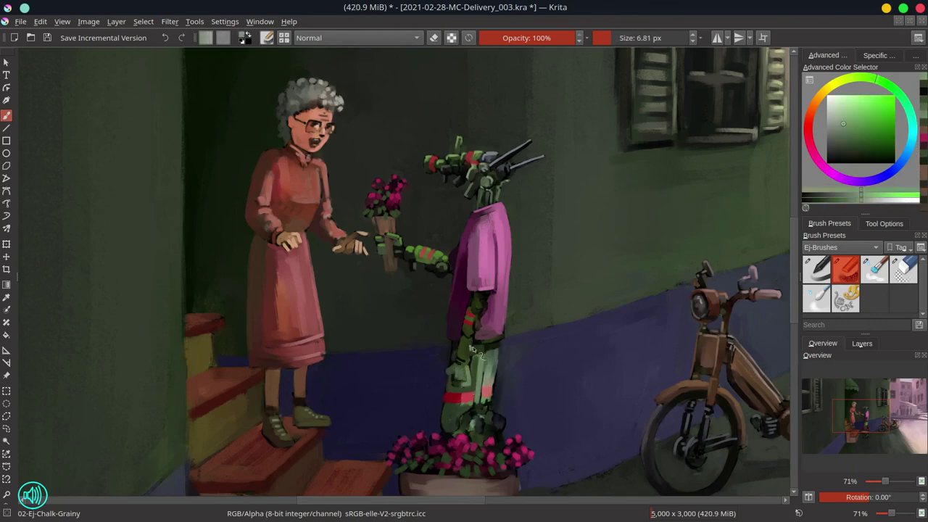
pyautogui.press(']')
pyautogui.press(']')
pyautogui.press(']')
pyautogui.press(']')
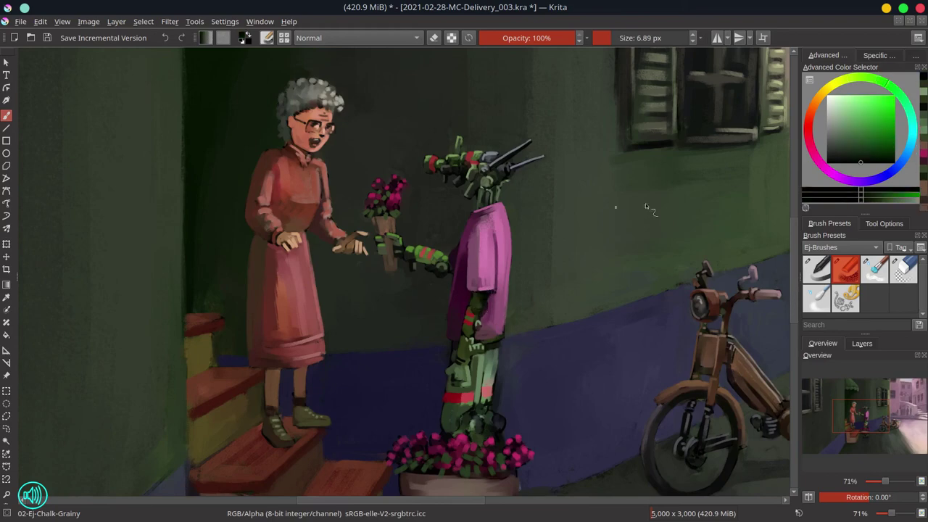
# Sample an olive green with a smaller brush and paint it onto the robot's legs
pyautogui.keyDown('ctrl'); pyautogui.click(481, 322); pyautogui.keyUp('ctrl')
pyautogui.keyDown('ctrl'); pyautogui.click(481, 321); pyautogui.keyUp('ctrl')
pyautogui.press('[')
pyautogui.press('[')
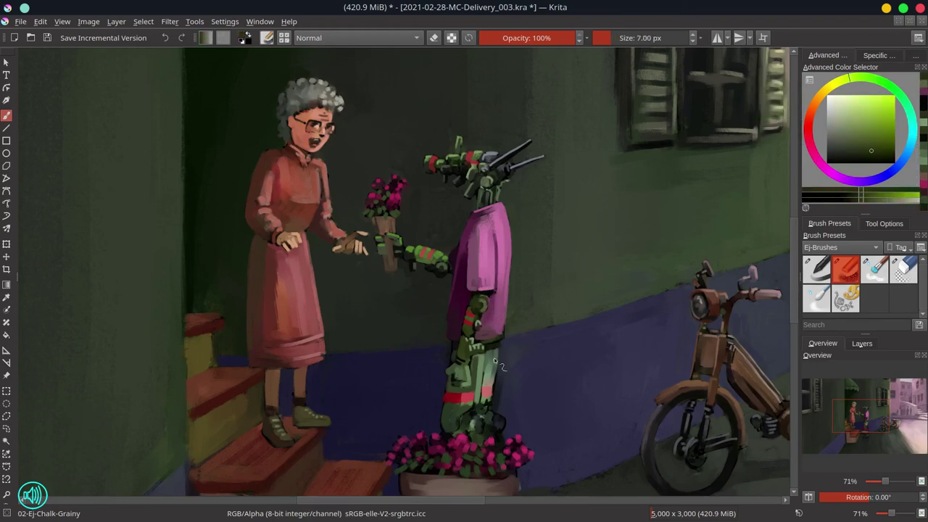
pyautogui.keyDown('ctrl'); pyautogui.click(469, 327); pyautogui.keyUp('ctrl')
pyautogui.keyDown('ctrl'); pyautogui.click(470, 316); pyautogui.keyUp('ctrl')
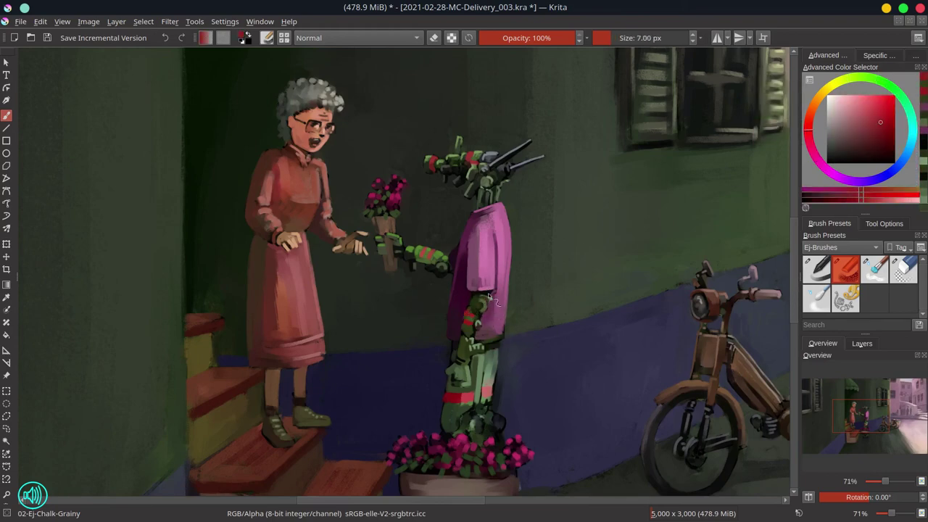
pyautogui.keyDown('ctrl'); pyautogui.click(471, 357); pyautogui.keyUp('ctrl')
# Dab dark blue-grey shadow onto the robot's green leg with a larger brush
pyautogui.press(']')
pyautogui.press(']')
pyautogui.keyDown('ctrl'); pyautogui.click(488, 371); pyautogui.keyUp('ctrl')
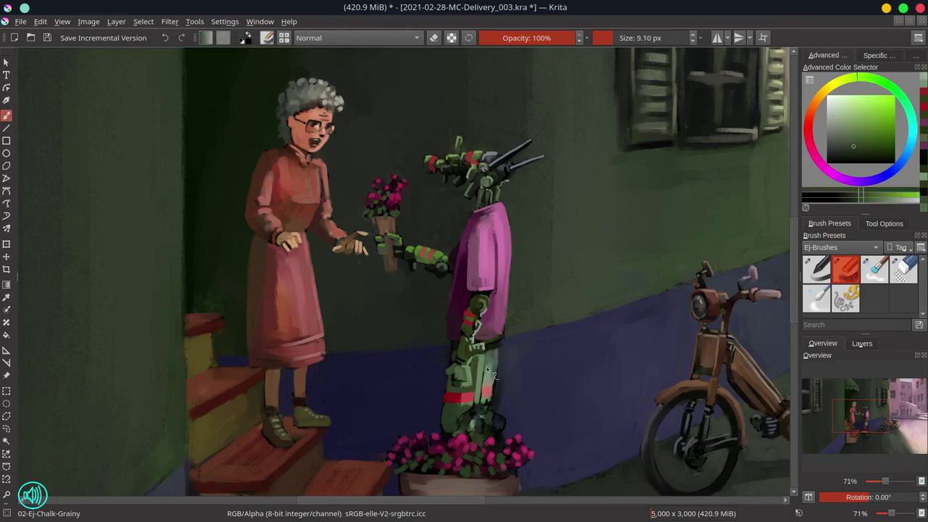
pyautogui.press(']')
pyautogui.press(']')
pyautogui.press(']')
pyautogui.press(']')
pyautogui.press(']')
pyautogui.keyDown('ctrl'); pyautogui.click(501, 358); pyautogui.keyUp('ctrl')
pyautogui.keyDown('ctrl'); pyautogui.click(502, 353); pyautogui.keyUp('ctrl')
pyautogui.keyDown('ctrl'); pyautogui.click(496, 398); pyautogui.keyUp('ctrl')
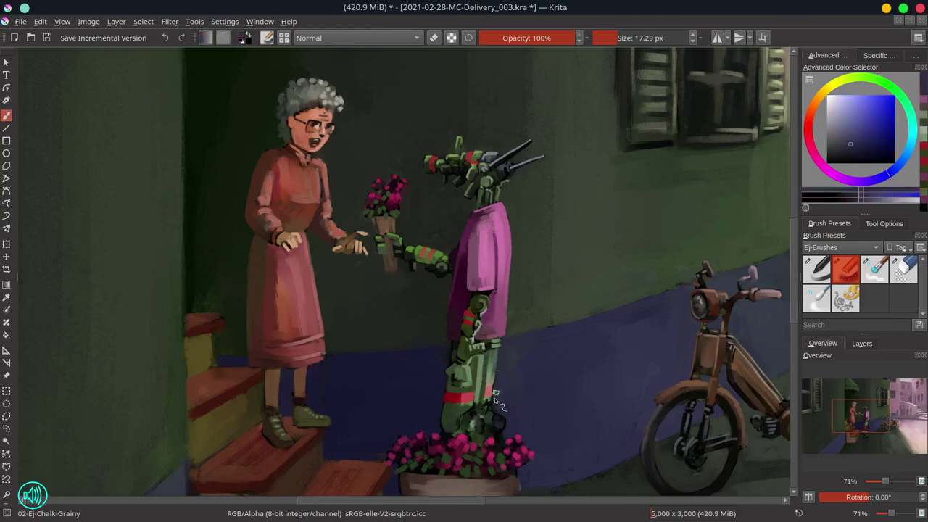
pyautogui.press('[')
pyautogui.press('[')
pyautogui.press('[')
# Paint darker red accents along the robot's leg stripe and save the painting
pyautogui.keyDown('ctrl'); pyautogui.click(495, 397); pyautogui.keyUp('ctrl')
pyautogui.keyDown('ctrl'); pyautogui.click(479, 398); pyautogui.keyUp('ctrl')
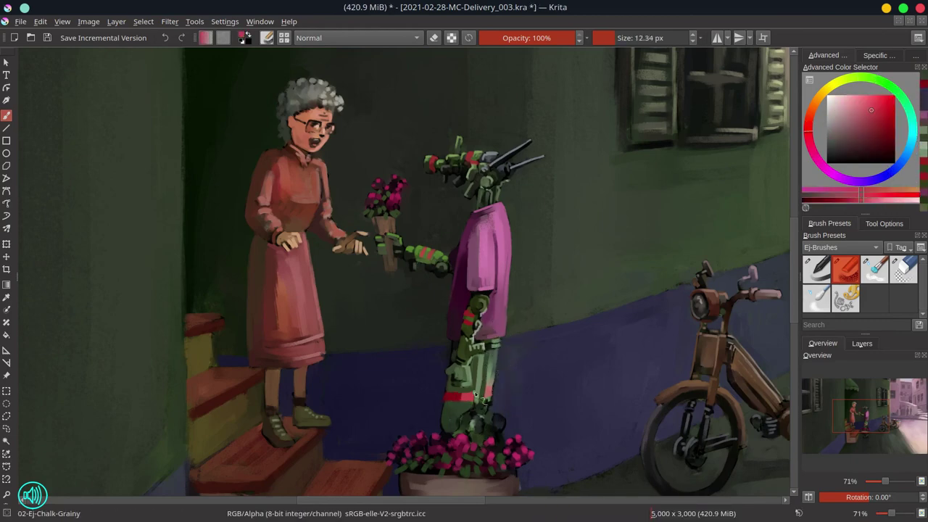
pyautogui.keyDown('ctrl'); pyautogui.click(479, 398); pyautogui.keyUp('ctrl')
pyautogui.keyDown('ctrl'); pyautogui.click(465, 401); pyautogui.keyUp('ctrl')
pyautogui.keyDown('ctrl'); pyautogui.click(453, 404); pyautogui.keyUp('ctrl')
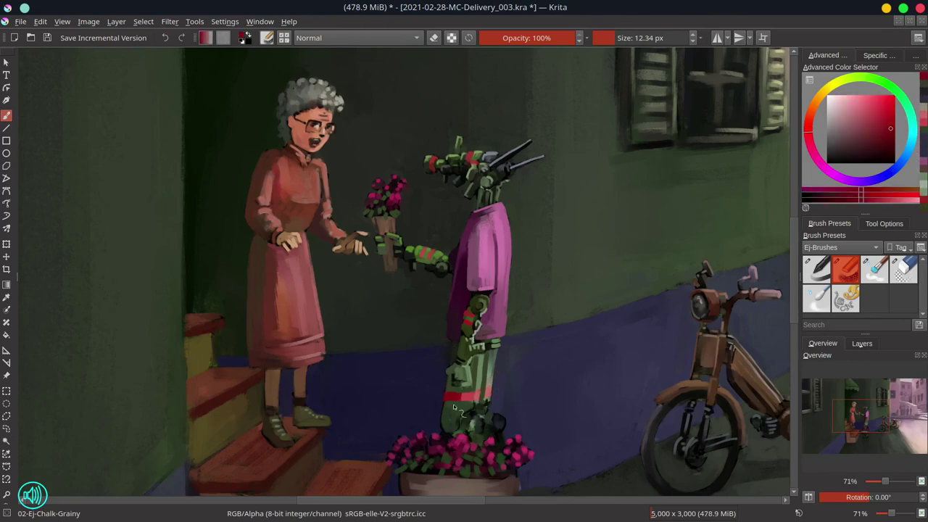
pyautogui.keyDown('ctrl'); pyautogui.click(453, 404); pyautogui.keyUp('ctrl')
pyautogui.press(']')
pyautogui.press(']')
pyautogui.press(']')
pyautogui.press(']')
pyautogui.hotkey('ctrl', 's')
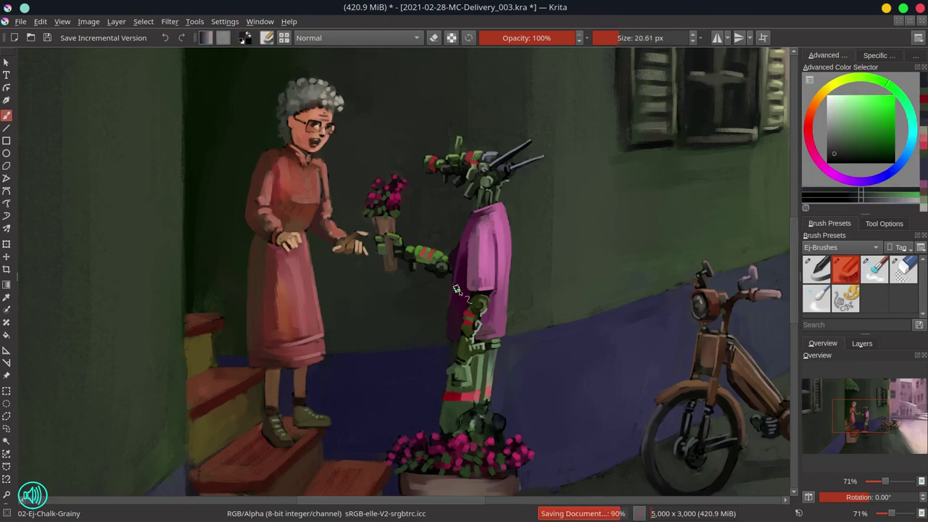
# Bring the robot's feet into view and draw a thin light rod down-left from its leg
pyautogui.press('[')
pyautogui.press('[')
pyautogui.press('[')
pyautogui.press('[')
pyautogui.press('[')
pyautogui.press('[')
pyautogui.press('[')
pyautogui.keyDown('ctrl'); pyautogui.click(466, 482); pyautogui.keyUp('ctrl')
pyautogui.moveTo(467, 482); pyautogui.dragTo(458, 406)
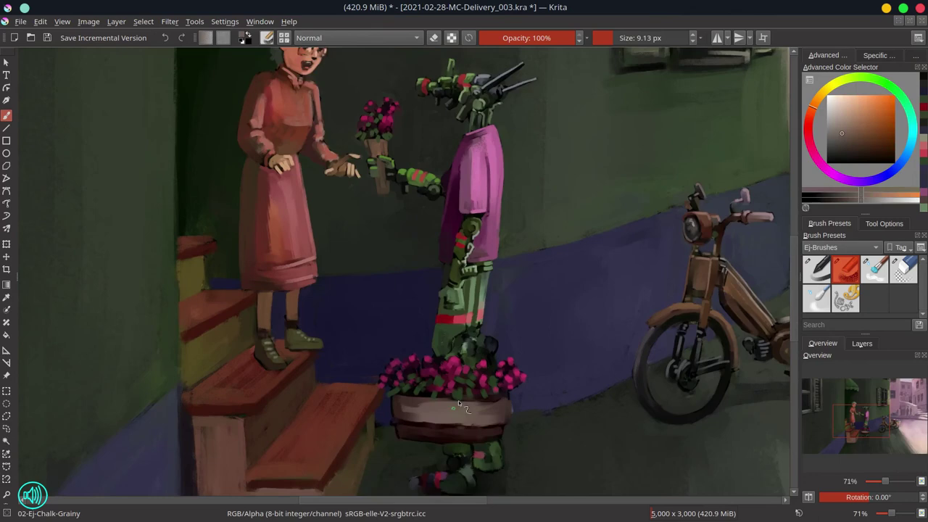
pyautogui.moveTo(443, 306); pyautogui.dragTo(410, 346)
# Sample plant, teal and bright leg greens from the painting while adjusting brush size
pyautogui.keyDown('ctrl'); pyautogui.click(479, 350); pyautogui.keyUp('ctrl')
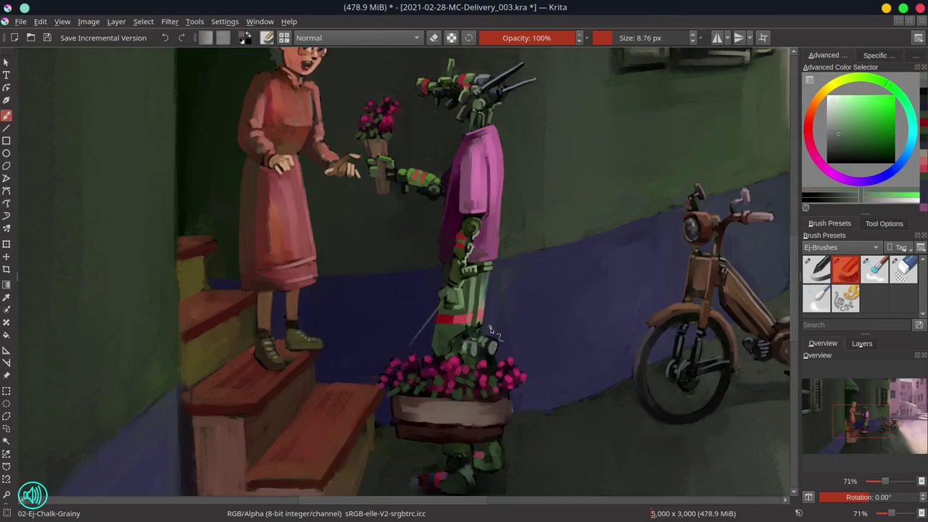
pyautogui.press(']')
pyautogui.keyDown('ctrl'); pyautogui.click(490, 328); pyautogui.keyUp('ctrl')
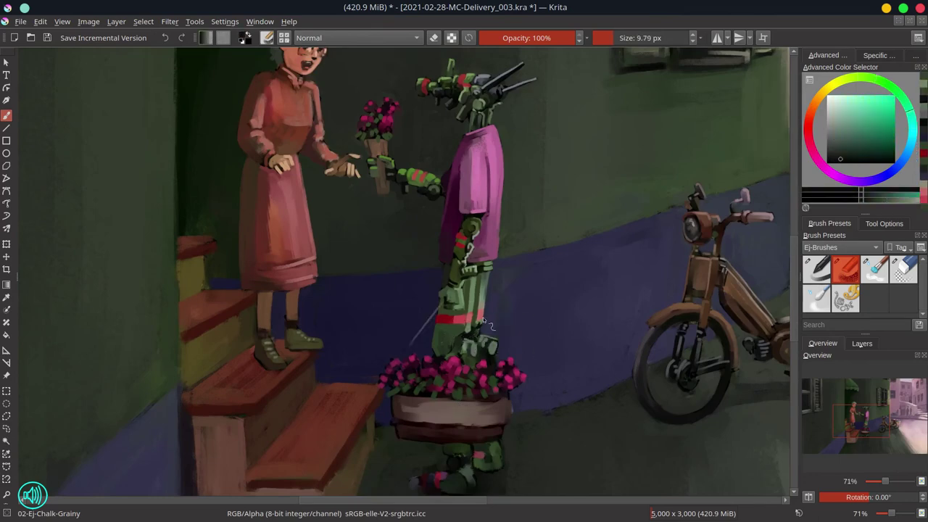
pyautogui.press('[')
pyautogui.press('[')
pyautogui.keyDown('ctrl'); pyautogui.click(465, 348); pyautogui.keyUp('ctrl')
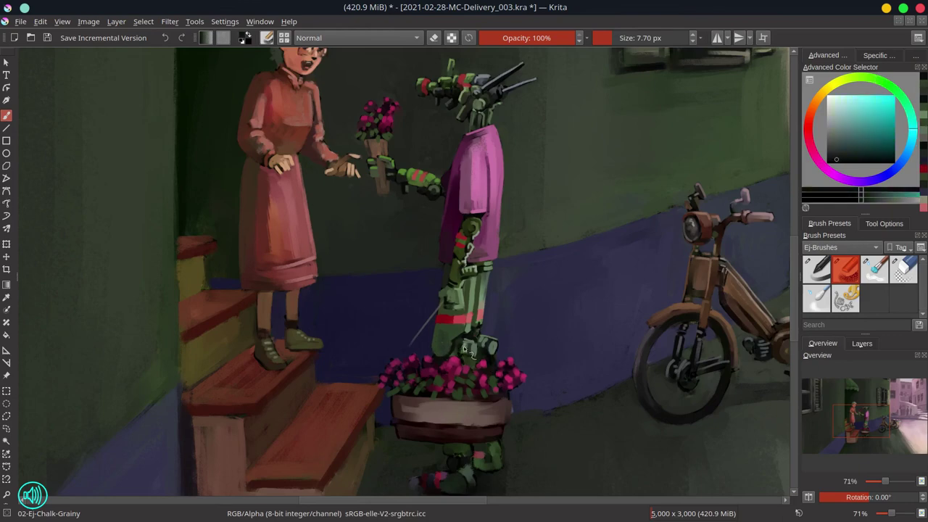
pyautogui.press(']')
pyautogui.press(']')
pyautogui.press(']')
pyautogui.press(']')
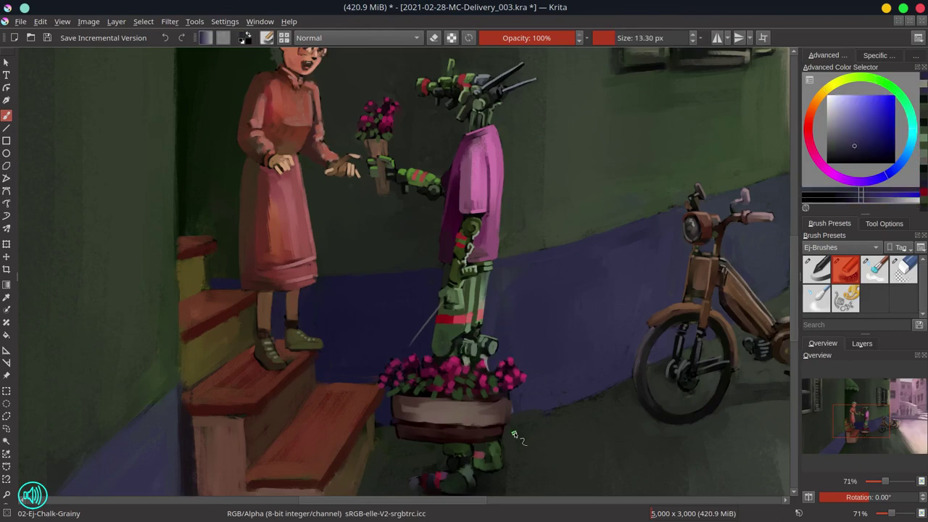
pyautogui.keyDown('ctrl'); pyautogui.click(478, 303); pyautogui.keyUp('ctrl')
# Zoom out to check the whole image, then sample a paler robot green with a much smaller brush
pyautogui.scroll(-3, 511, 297)
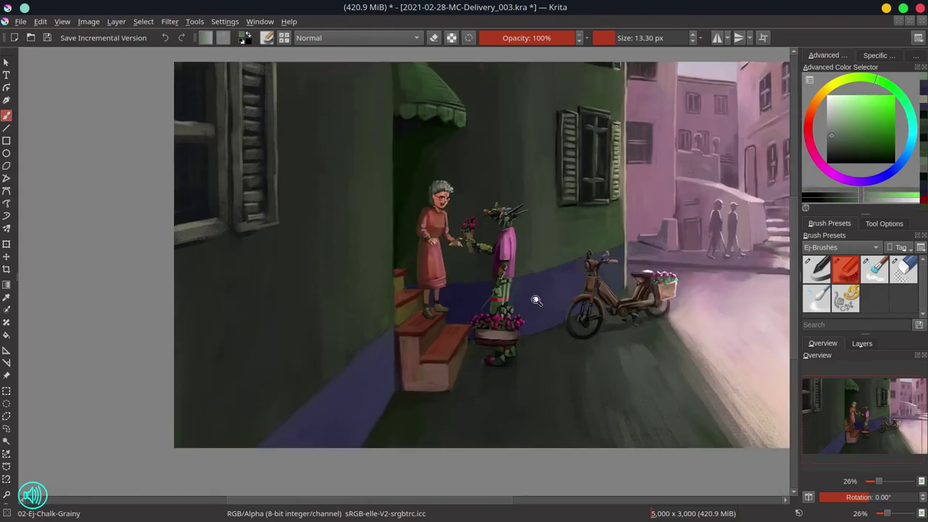
pyautogui.scroll(3, 539, 314)
pyautogui.press('[')
pyautogui.press('[')
pyautogui.press('[')
pyautogui.press('[')
pyautogui.press('[')
pyautogui.press('[')
pyautogui.keyDown('ctrl'); pyautogui.click(468, 346); pyautogui.keyUp('ctrl')
pyautogui.scroll(-3, 519, 250)
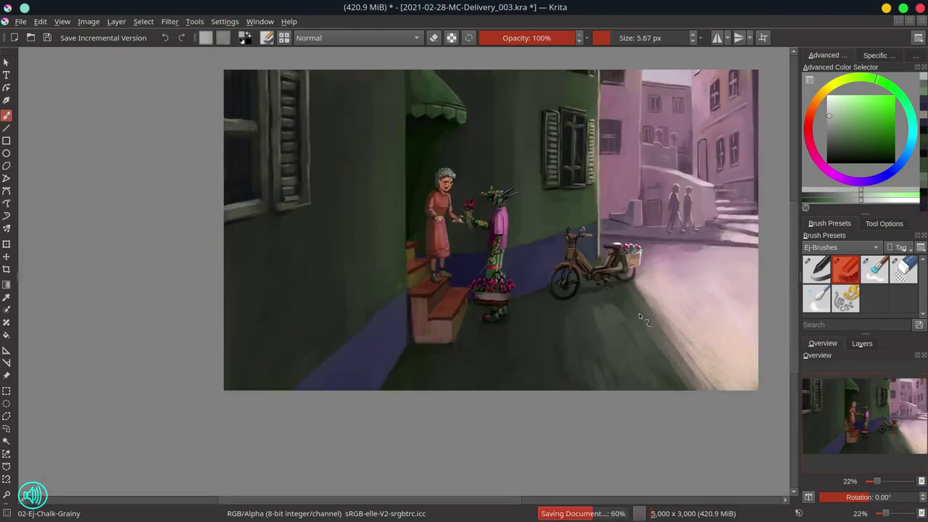
# Sample reds and paint light strokes along the flower pot's lower edge
pyautogui.keyDown('ctrl'); pyautogui.click(459, 293); pyautogui.keyUp('ctrl')
pyautogui.scroll(3, 458, 294)
pyautogui.press(']')
pyautogui.press(']')
pyautogui.press(']')
pyautogui.press(']')
pyautogui.press(']')
pyautogui.keyDown('ctrl'); pyautogui.click(510, 272); pyautogui.keyUp('ctrl')
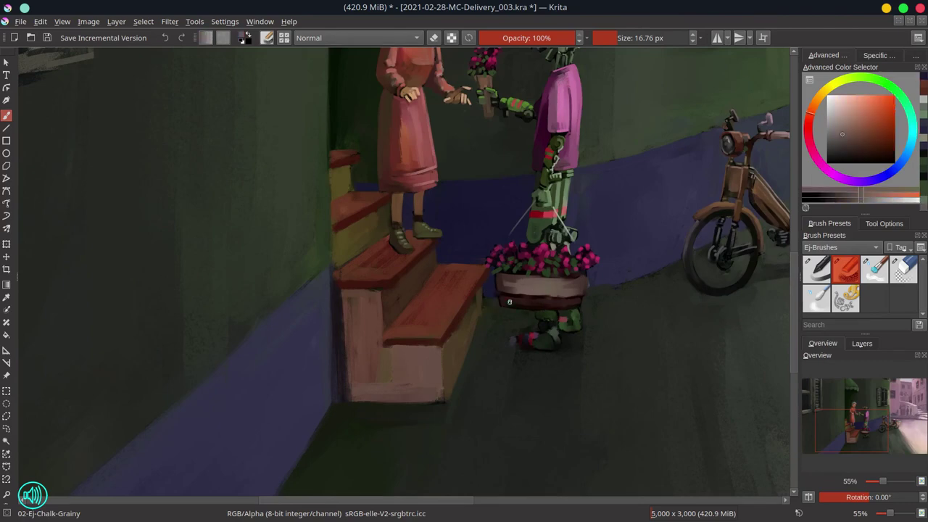
pyautogui.press('[')
pyautogui.press('[')
pyautogui.moveTo(500, 295)
pyautogui.mouseDown()
pyautogui.moveTo(587, 300)
pyautogui.moveTo(551, 303)
pyautogui.moveTo(580, 305)
pyautogui.mouseUp()
pyautogui.keyDown('ctrl'); pyautogui.click(580, 304); pyautogui.keyUp('ctrl')
# Sample lighter orange and darker red from the pot and stroke a highlight along its rim
pyautogui.keyDown('ctrl'); pyautogui.click(565, 304); pyautogui.keyUp('ctrl')
pyautogui.press('[')
pyautogui.press('[')
pyautogui.keyDown('ctrl'); pyautogui.click(544, 298); pyautogui.keyUp('ctrl')
pyautogui.keyDown('ctrl'); pyautogui.click(558, 299); pyautogui.keyUp('ctrl')
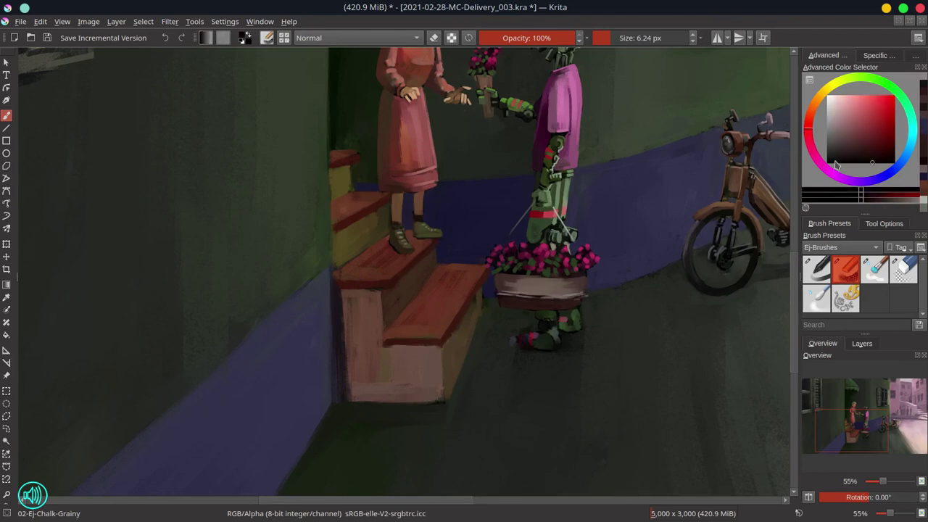
pyautogui.press(']')
pyautogui.moveTo(497, 296); pyautogui.dragTo(540, 295)
pyautogui.scroll(2, 567, 308)
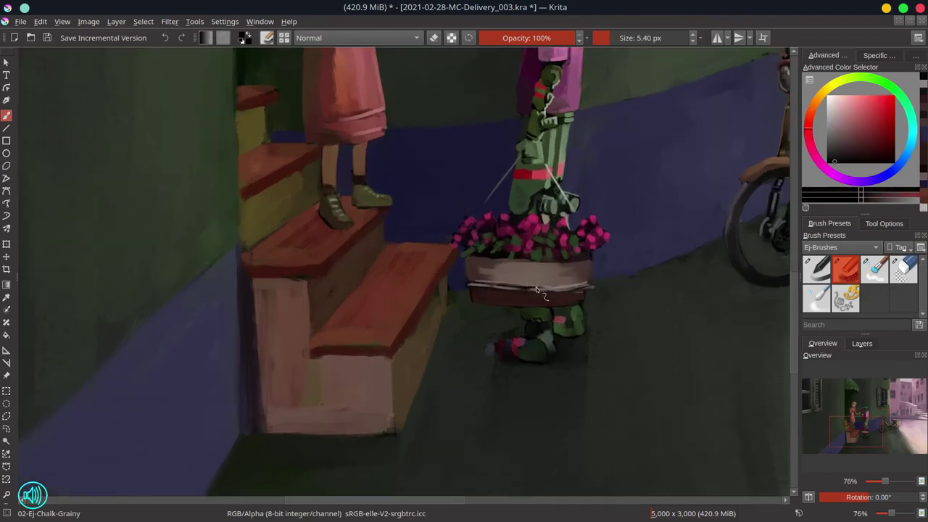
# Repaint the robot's feet with sampled darker greens, then pick a muted pink for the bands
pyautogui.keyDown('ctrl'); pyautogui.click(546, 319); pyautogui.keyUp('ctrl')
pyautogui.press(']')
pyautogui.press(']')
pyautogui.press(']')
pyautogui.press(']')
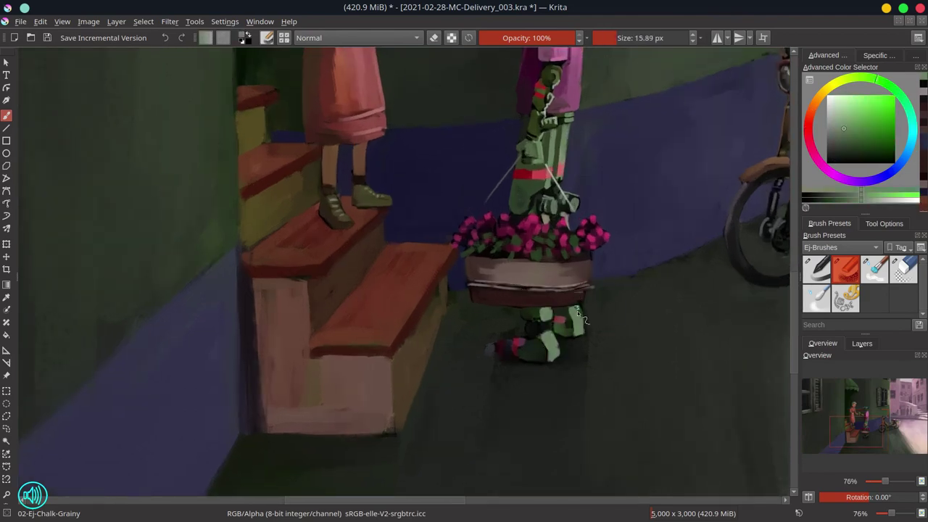
pyautogui.keyDown('ctrl'); pyautogui.click(526, 313); pyautogui.keyUp('ctrl')
pyautogui.press('[')
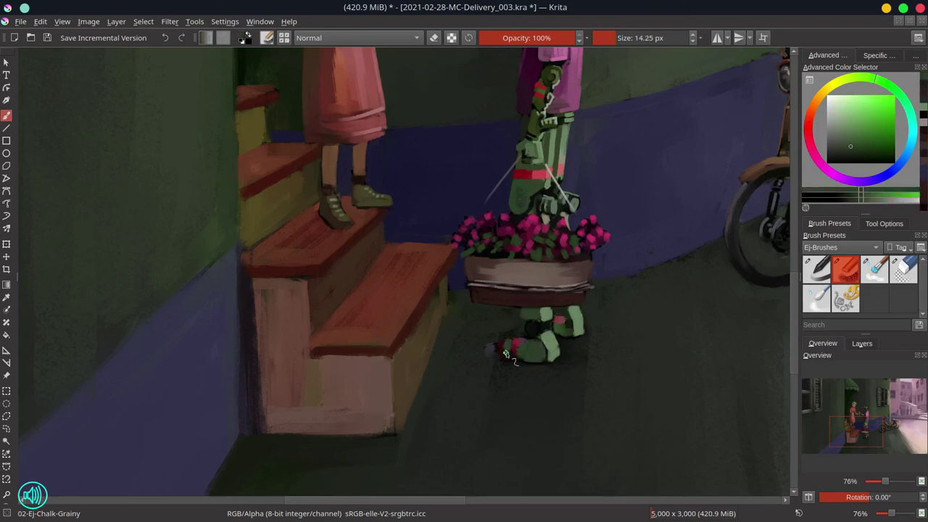
pyautogui.press('[')
pyautogui.press('[')
pyautogui.press('[')
pyautogui.press('[')
pyautogui.press('[')
pyautogui.press('[')
pyautogui.keyDown('ctrl'); pyautogui.click(537, 323); pyautogui.keyUp('ctrl')
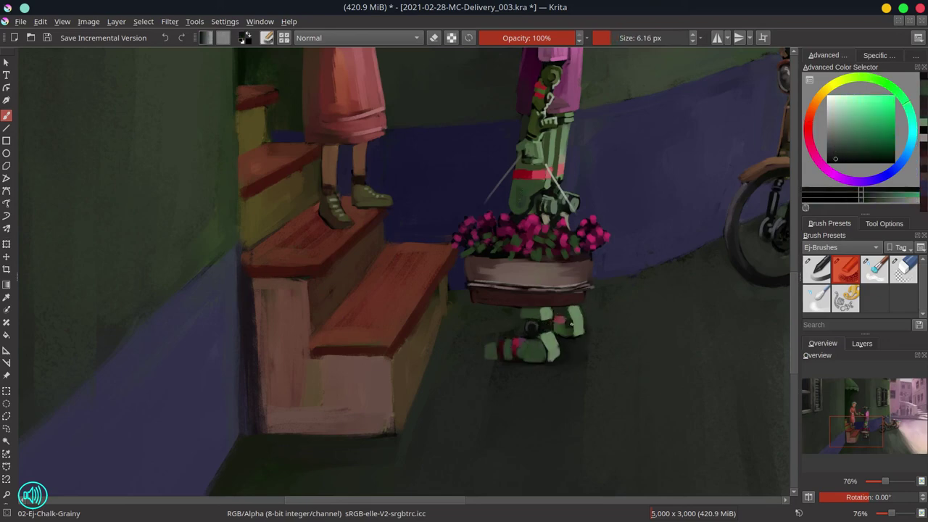
pyautogui.press(']')
pyautogui.keyDown('ctrl'); pyautogui.click(593, 326); pyautogui.keyUp('ctrl')
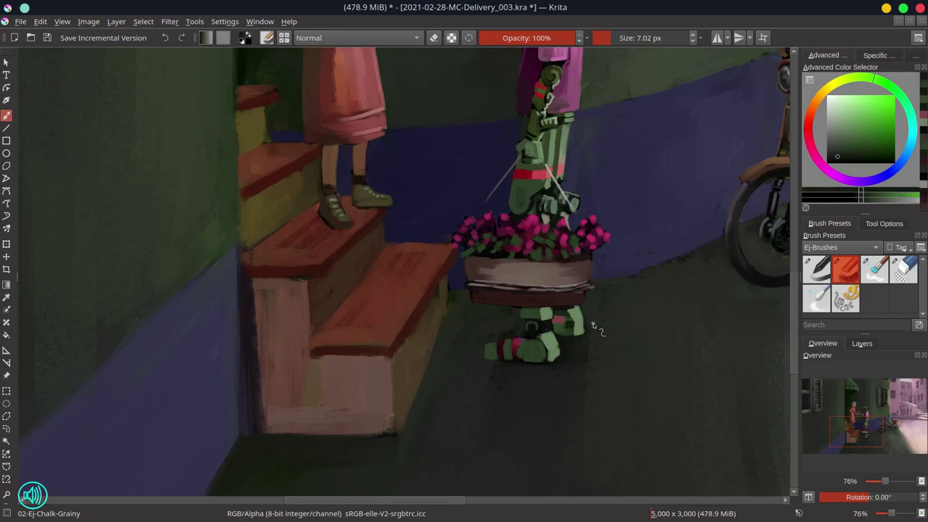
pyautogui.press('[')
pyautogui.click(809, 134)
pyautogui.click(875, 124)
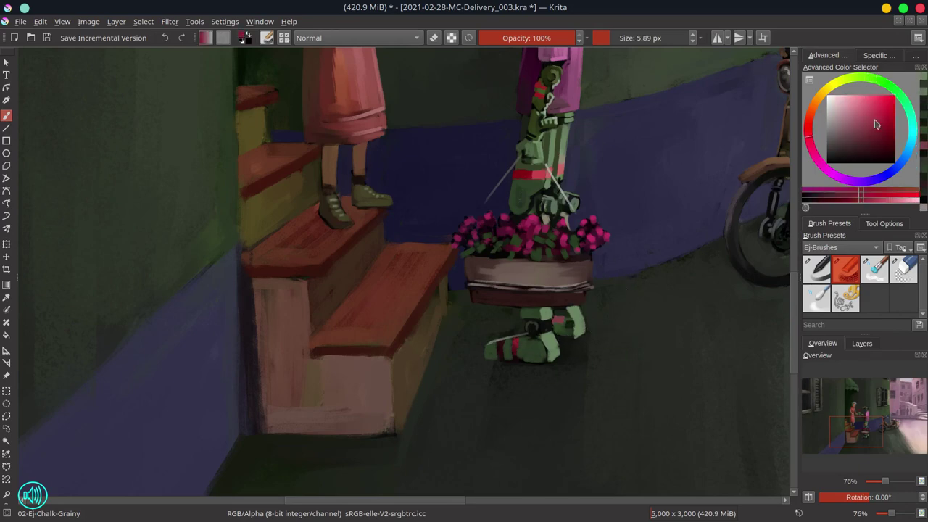
pyautogui.scroll(-4, 667, 253)
pyautogui.scroll(3, 624, 286)
pyautogui.keyDown('ctrl'); pyautogui.click(625, 287); pyautogui.keyUp('ctrl')
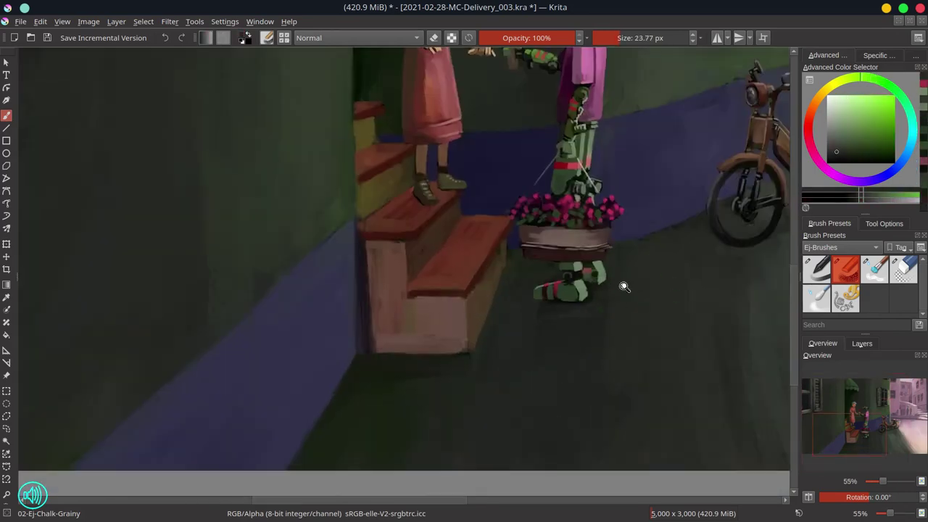
pyautogui.scroll(-4, 744, 249)
pyautogui.scroll(2, 744, 249)
pyautogui.keyDown('ctrl'); pyautogui.click(744, 249); pyautogui.keyUp('ctrl')
pyautogui.scroll(1, 390, 329)
pyautogui.press('[')
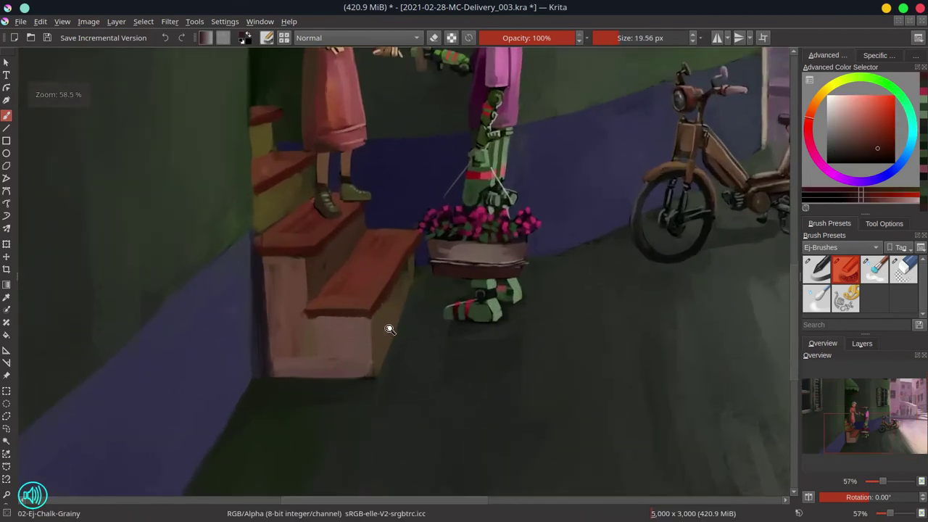
pyautogui.scroll(1, 390, 329)
pyautogui.keyDown('ctrl'); pyautogui.click(382, 400); pyautogui.keyUp('ctrl')
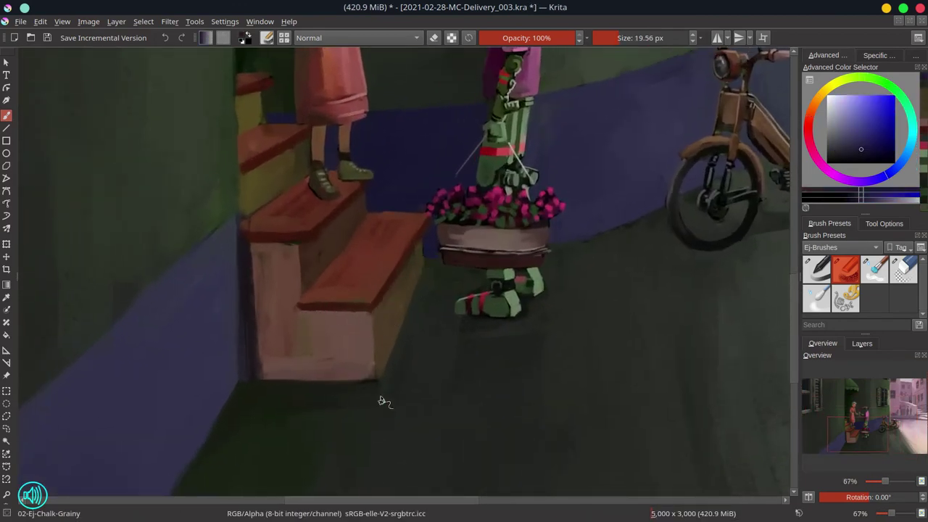
pyautogui.keyDown('ctrl'); pyautogui.click(316, 269); pyautogui.keyUp('ctrl')
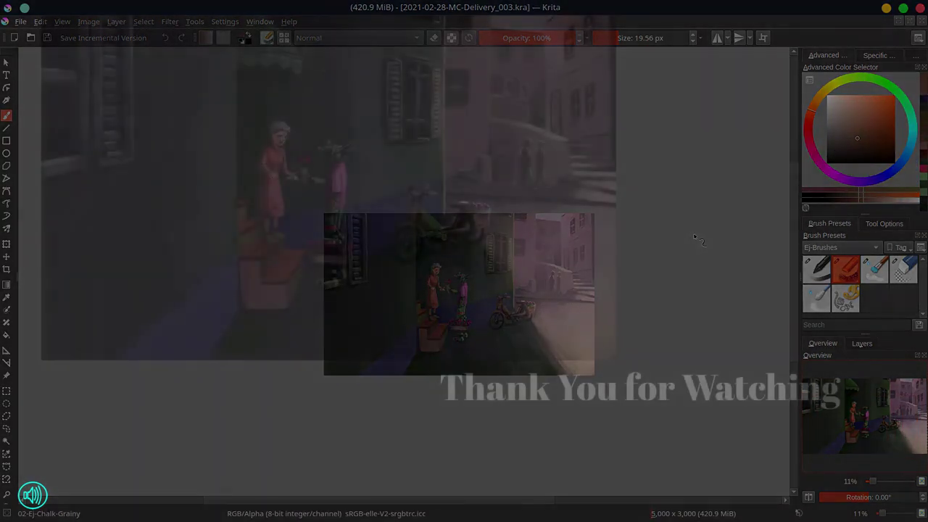